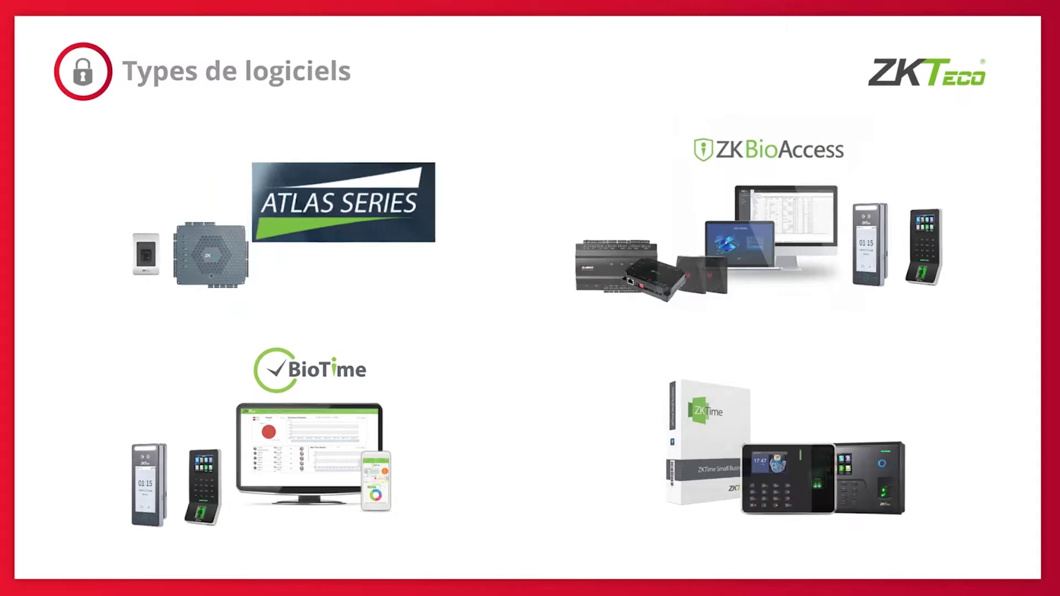
- Advance from 'Types de logiciels' to the Séries ATLAS slide of compatible readers
{"action": "left_click", "coordinate": [882, 464]}
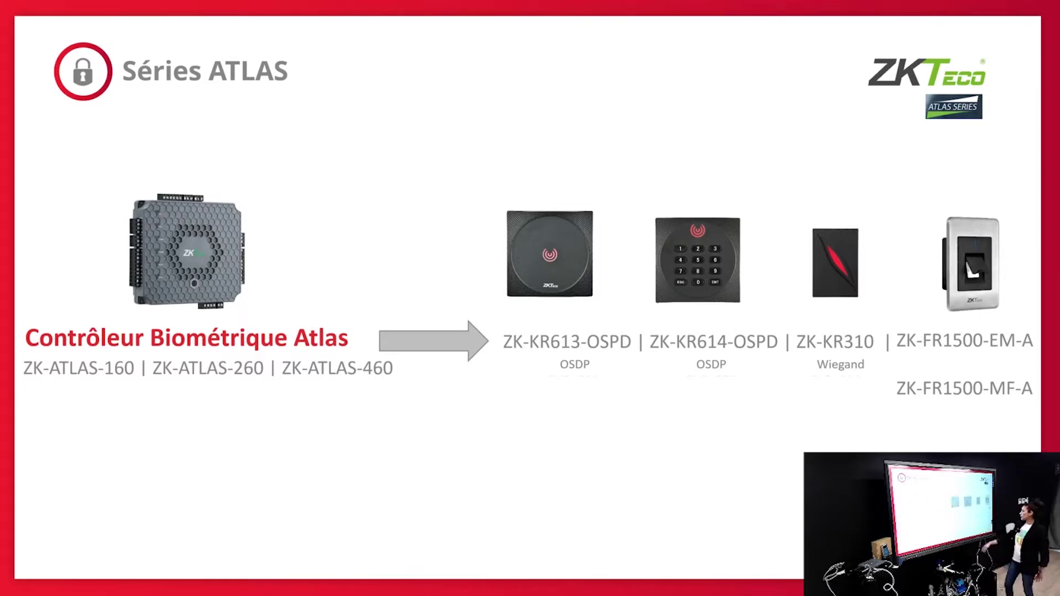
{"action": "left_click", "coordinate": [647, 391]}
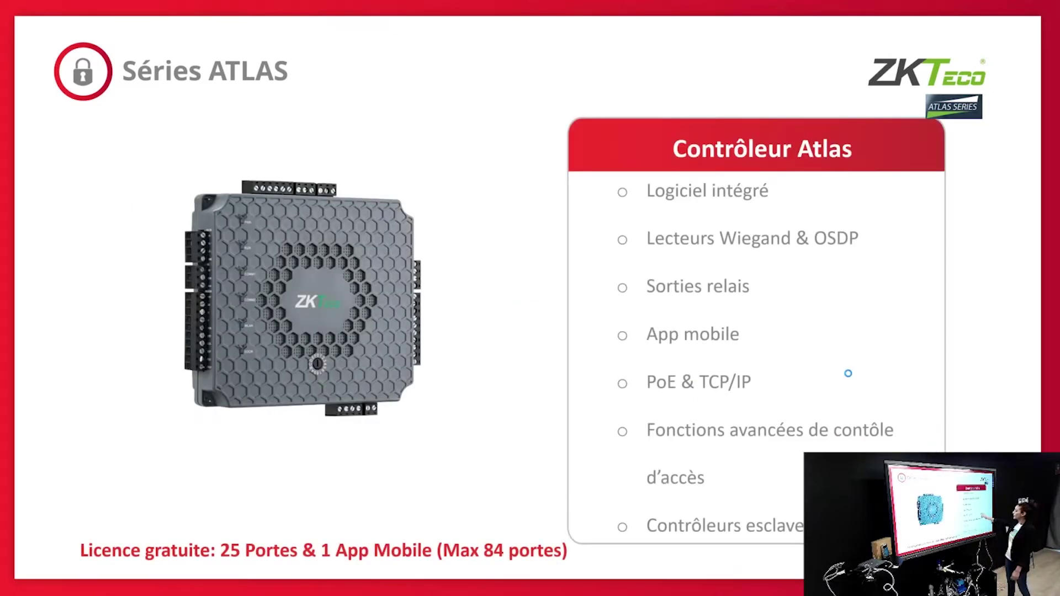
{"action": "left_click", "coordinate": [849, 373]}
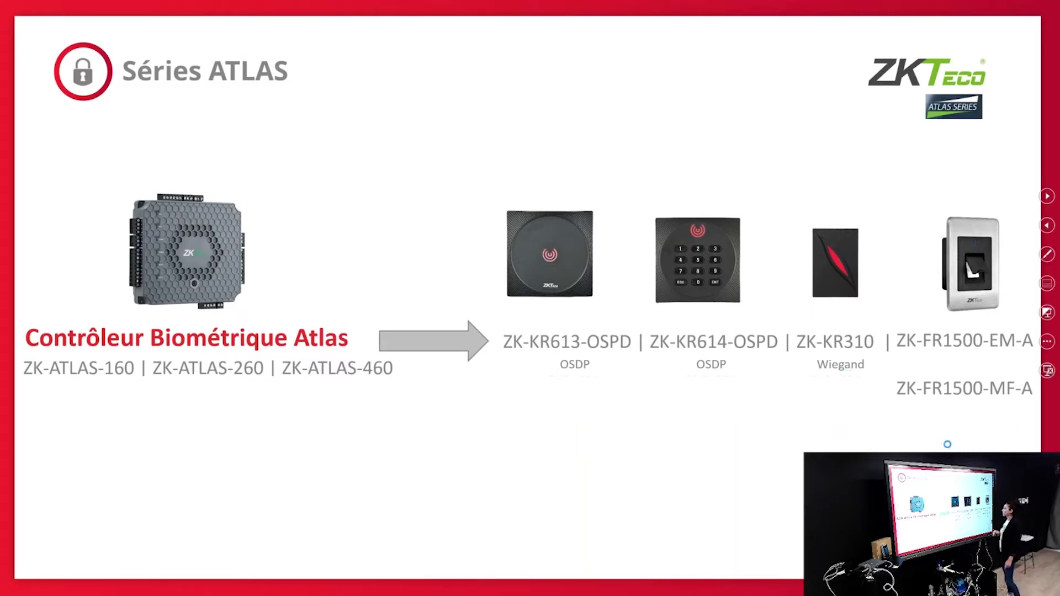
- Advance to the reader prices slide, then step back to the reader model names slide
{"action": "left_click", "coordinate": [951, 444]}
{"action": "key", "text": "Left"}
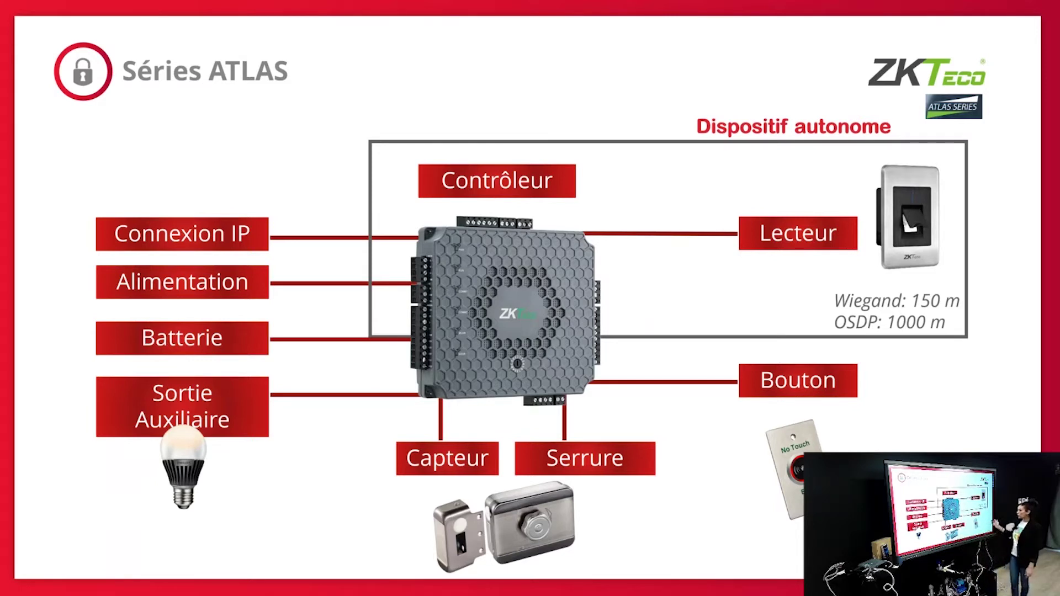
- Advance through the browser and mobile app slide to the ZkBioAccess InBio controller slide
{"action": "left_click", "coordinate": [907, 446]}
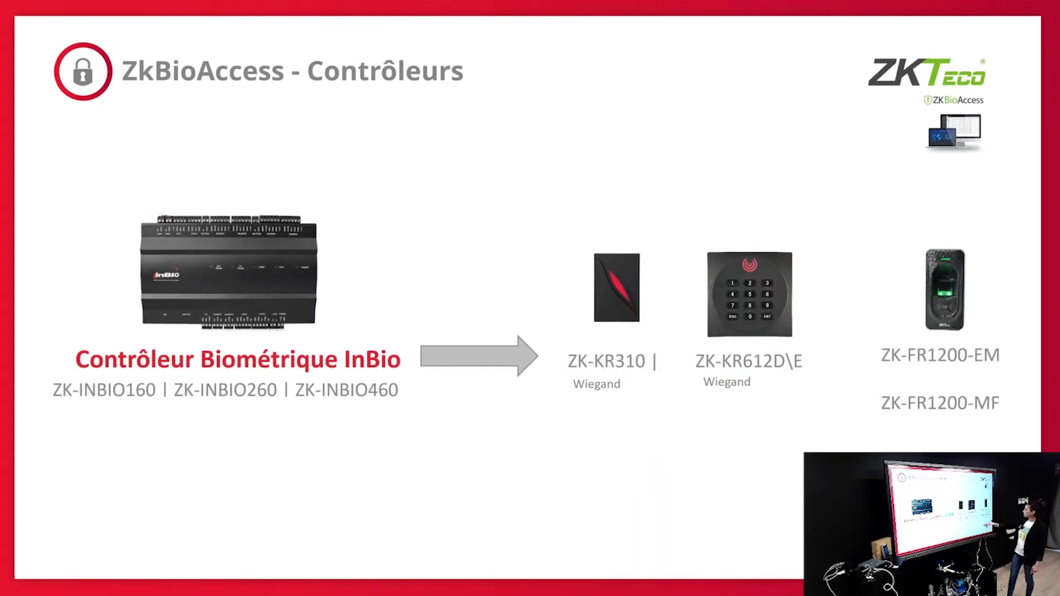
- Advance to the C3 card controller slide with ZK-KR310 and ZK-KR612D\E readers
{"action": "left_click", "coordinate": [915, 439]}
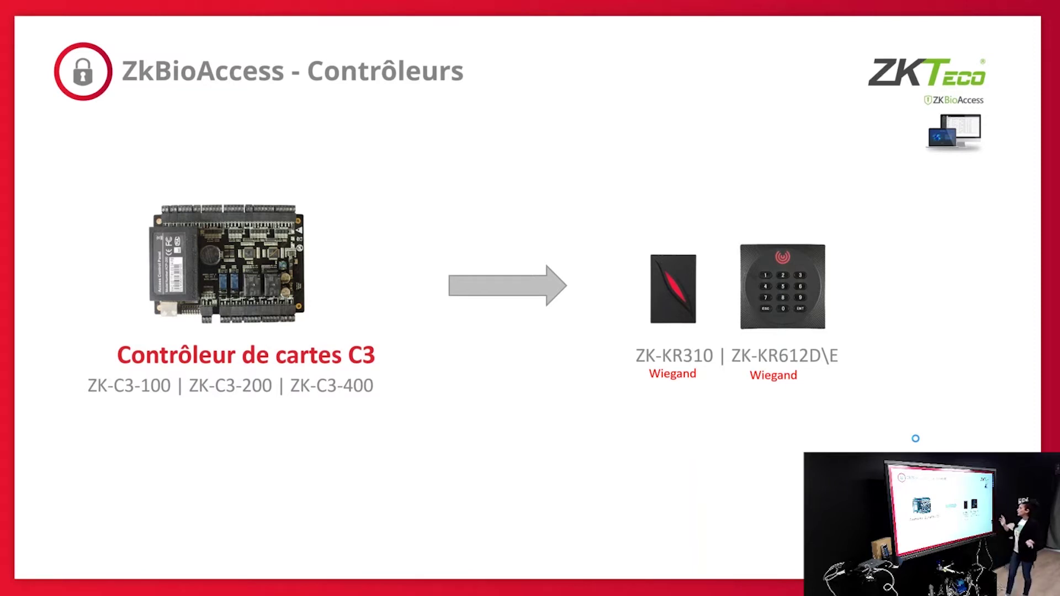
{"action": "left_click", "coordinate": [877, 429]}
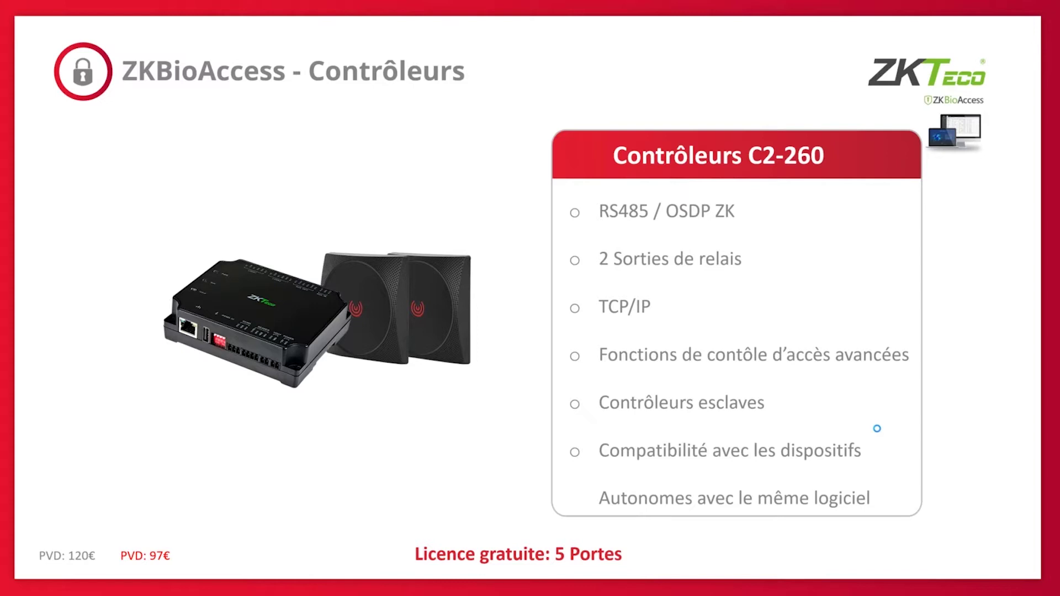
{"action": "key", "text": "Right"}
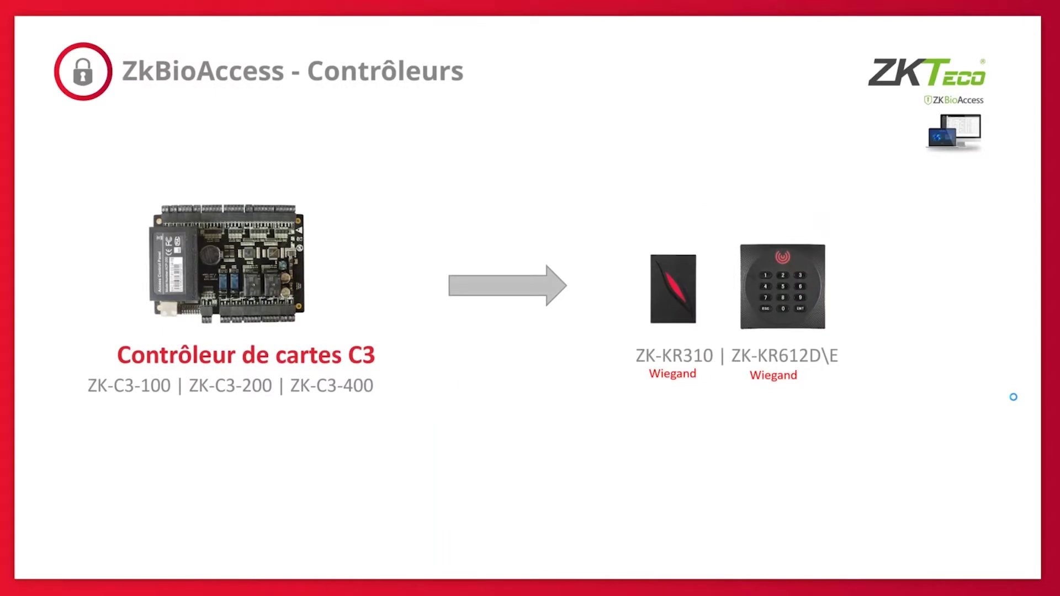
{"action": "key", "text": "Left"}
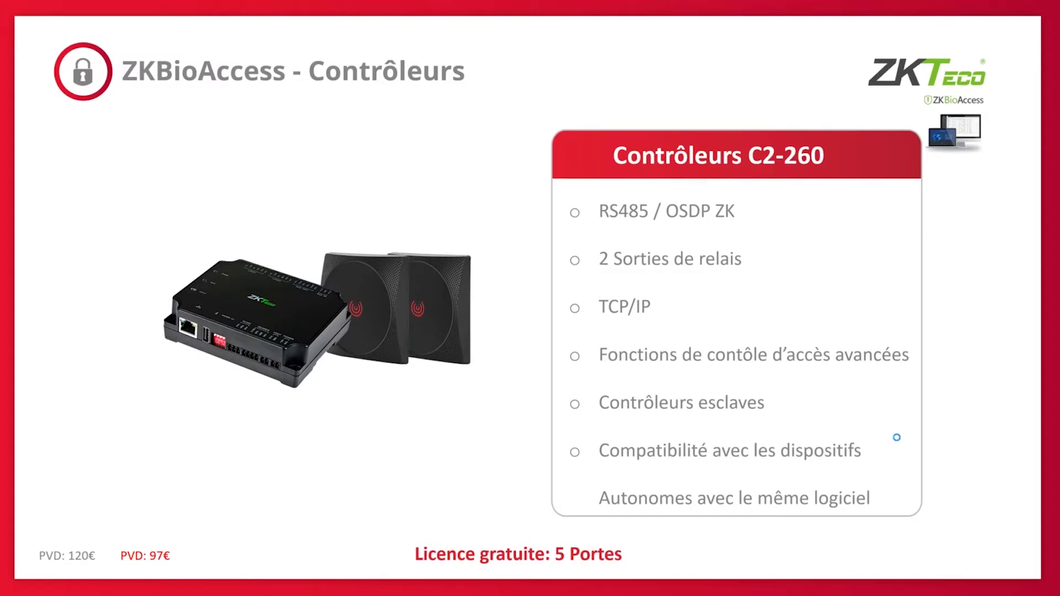
{"action": "key", "text": "Right"}
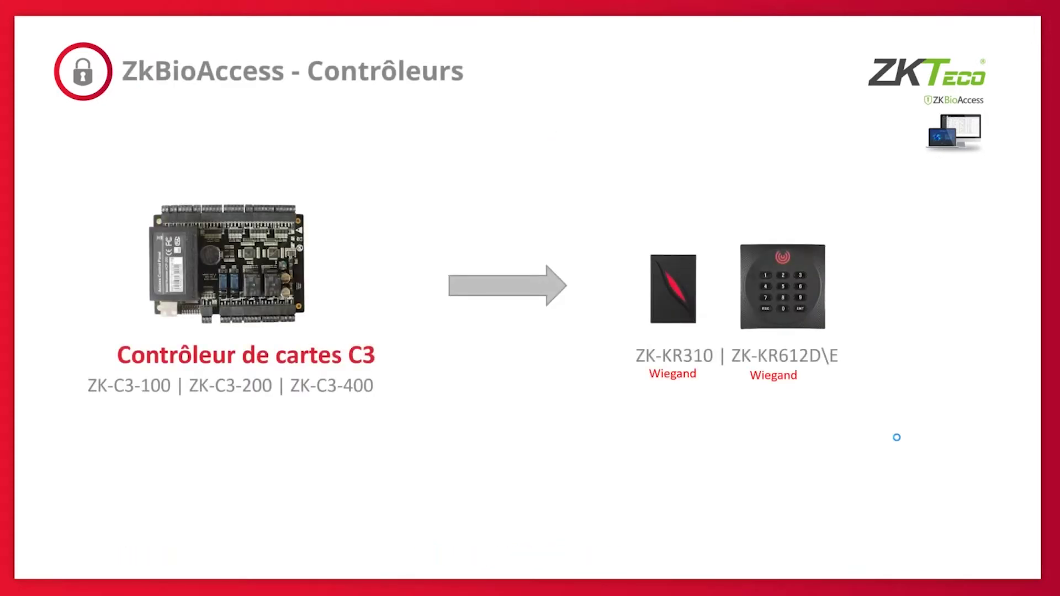
- Move to the C2-260 slide, reveal OSDP readers, then return to its feature list
{"action": "key", "text": "Right"}
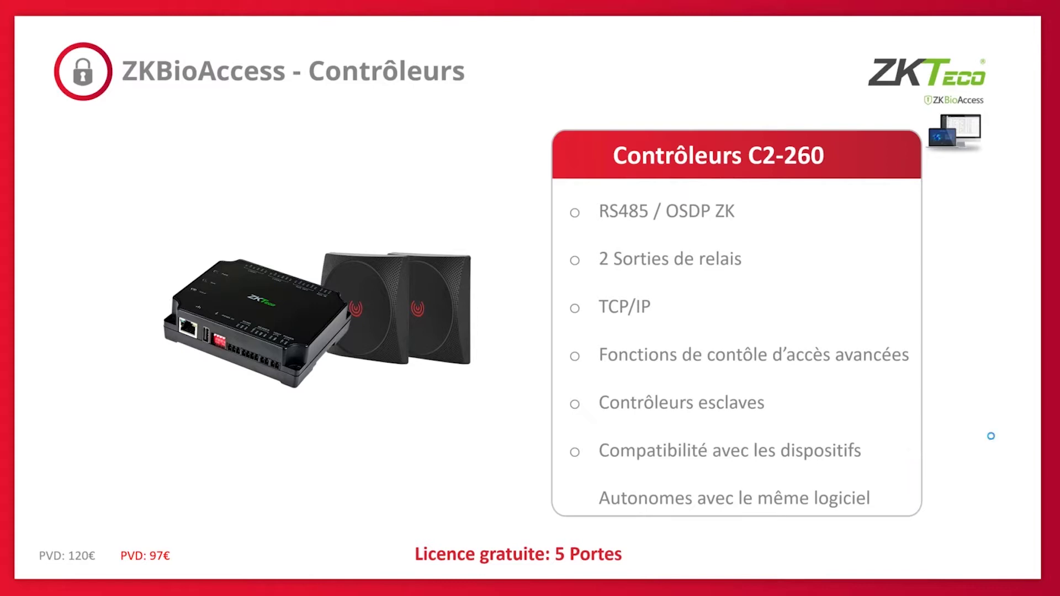
{"action": "left_click", "coordinate": [991, 437]}
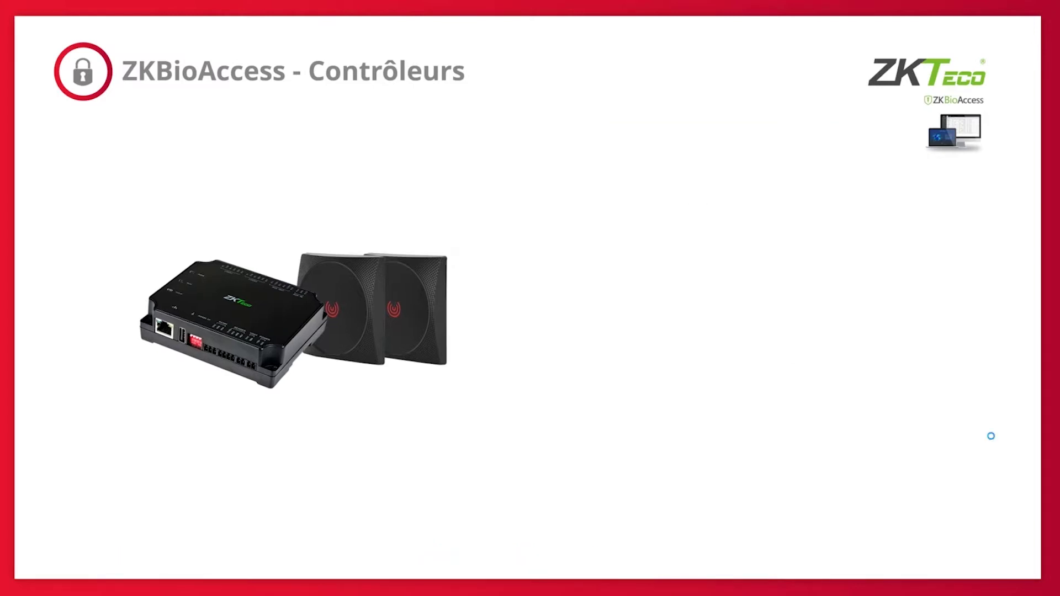
{"action": "left_click", "coordinate": [1023, 398]}
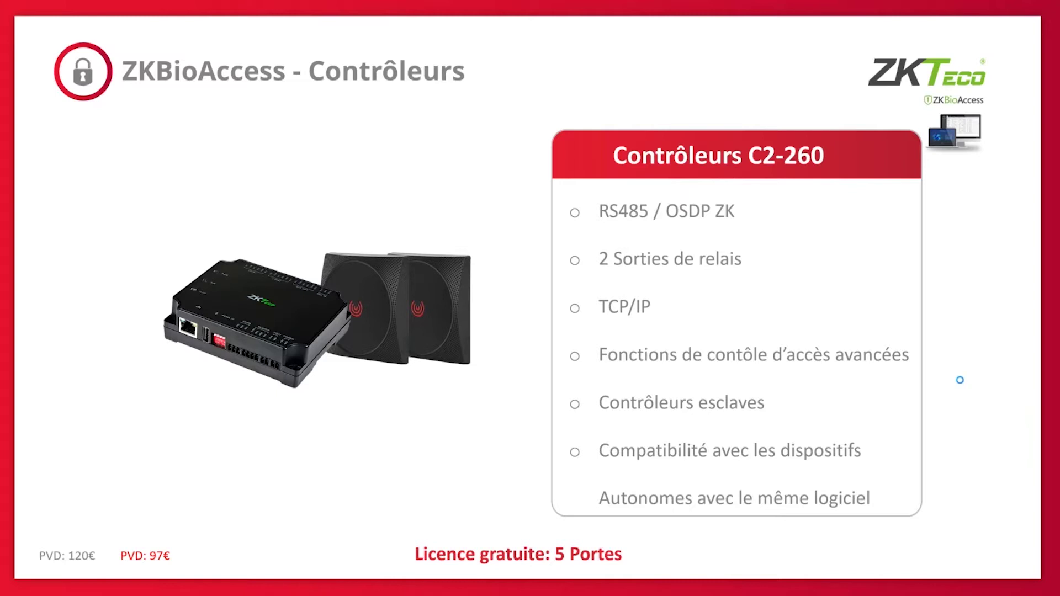
- Reveal the C2-260's compatible OSDP readers and advance to the SRB-DM10 slide
{"action": "key", "text": "Right"}
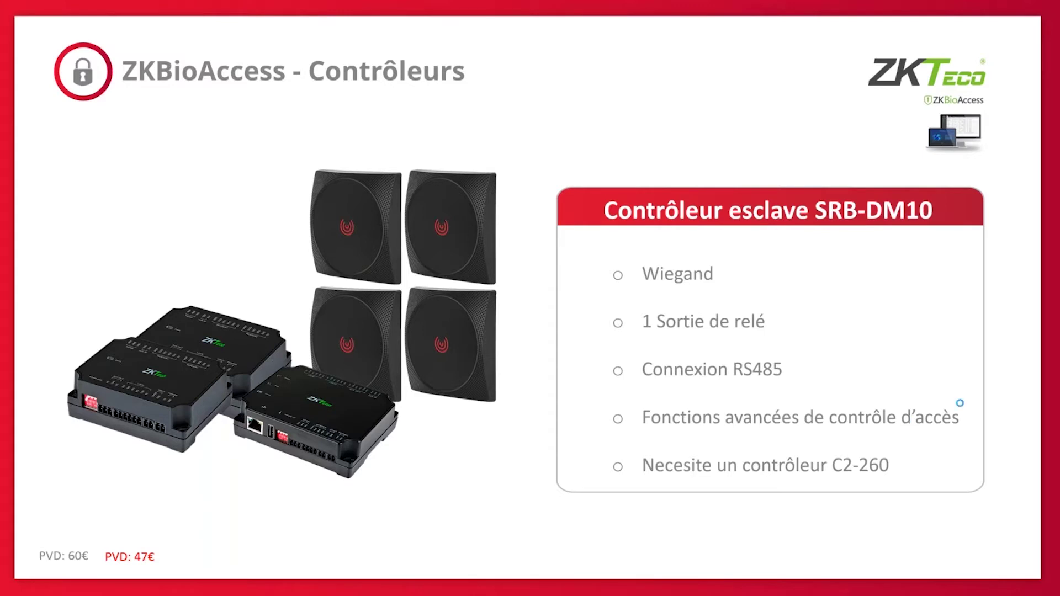
- Advance through the wiring diagram slides toward the ZKBiotime 8.0 slide
{"action": "key", "text": "Right"}
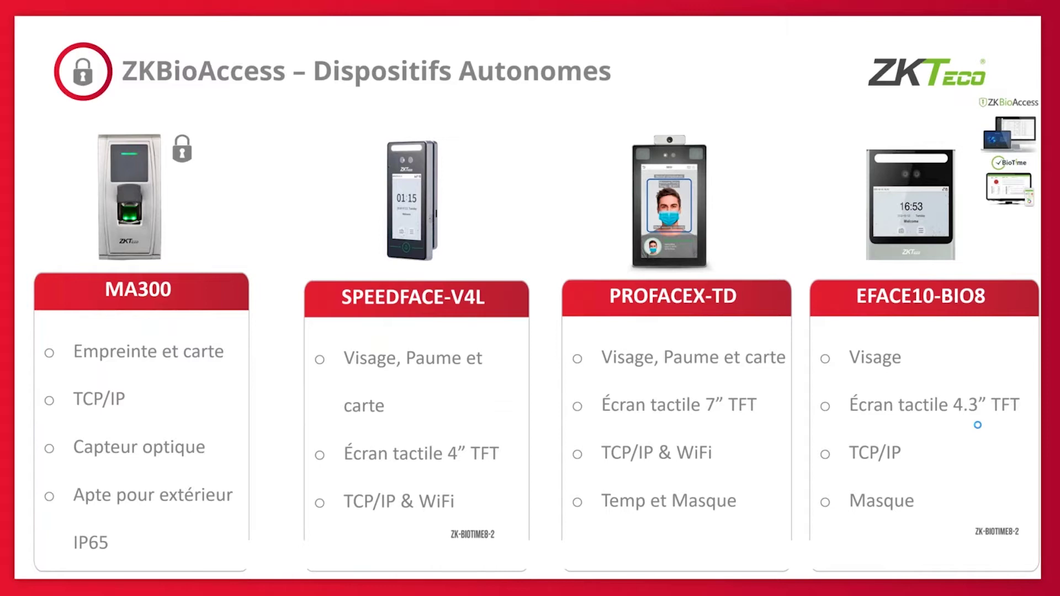
- Advance from the ZKTime SmallBusiness slide past the Merci slide to the end-of-show screen
{"action": "left_click", "coordinate": [965, 250]}
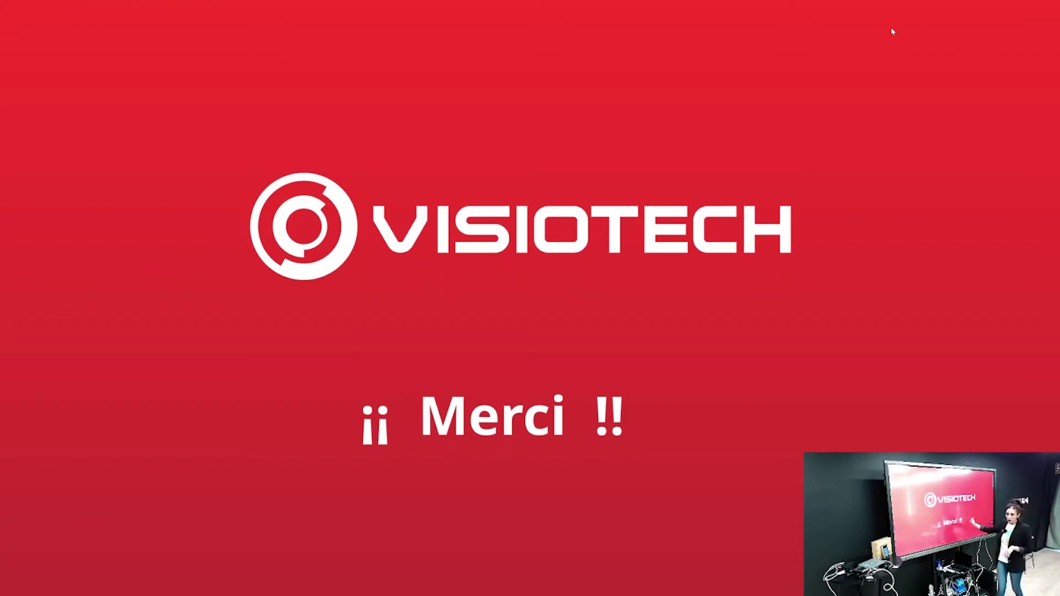
{"action": "left_click", "coordinate": [709, 419]}
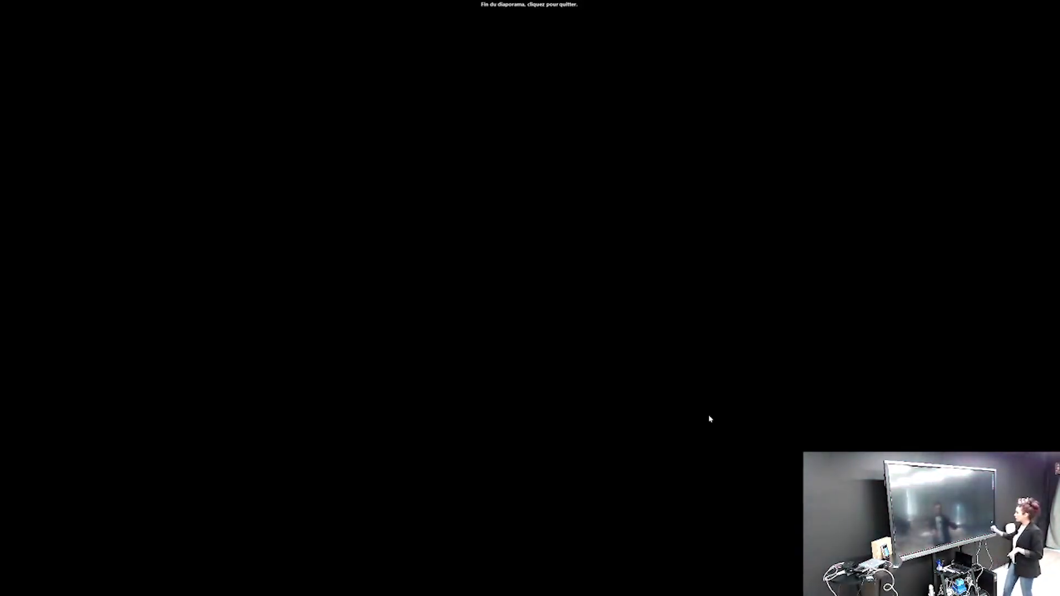
- Exit the slideshow to Normal view on slide 25, the '¡¡ Merci !!' slide
{"action": "left_click", "coordinate": [935, 422]}
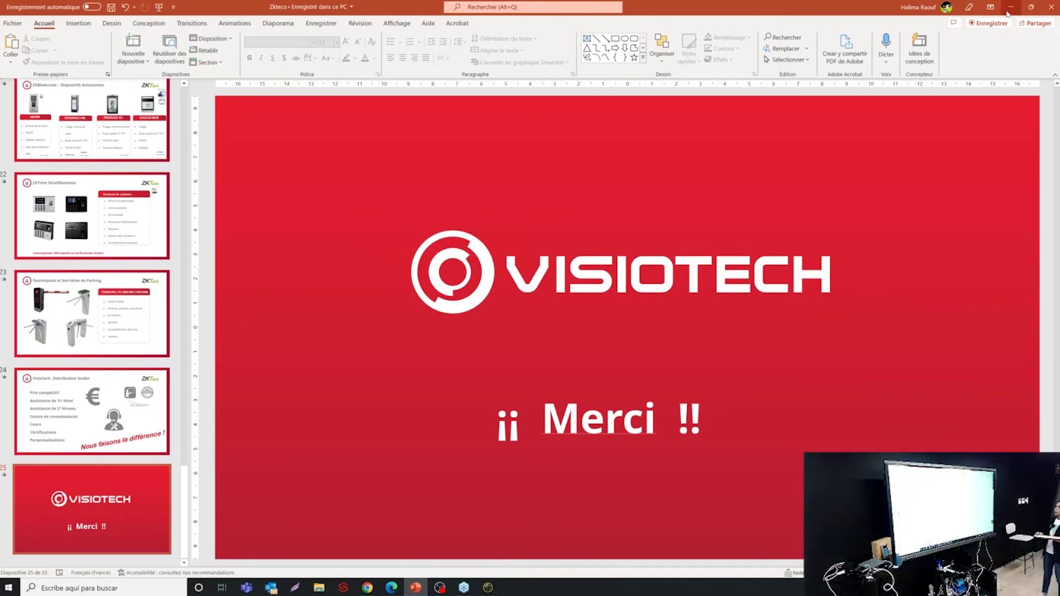
- Minimise PowerPoint and switch to the Atlas Series web panel tab in Chrome
{"action": "left_click", "coordinate": [1010, 7]}
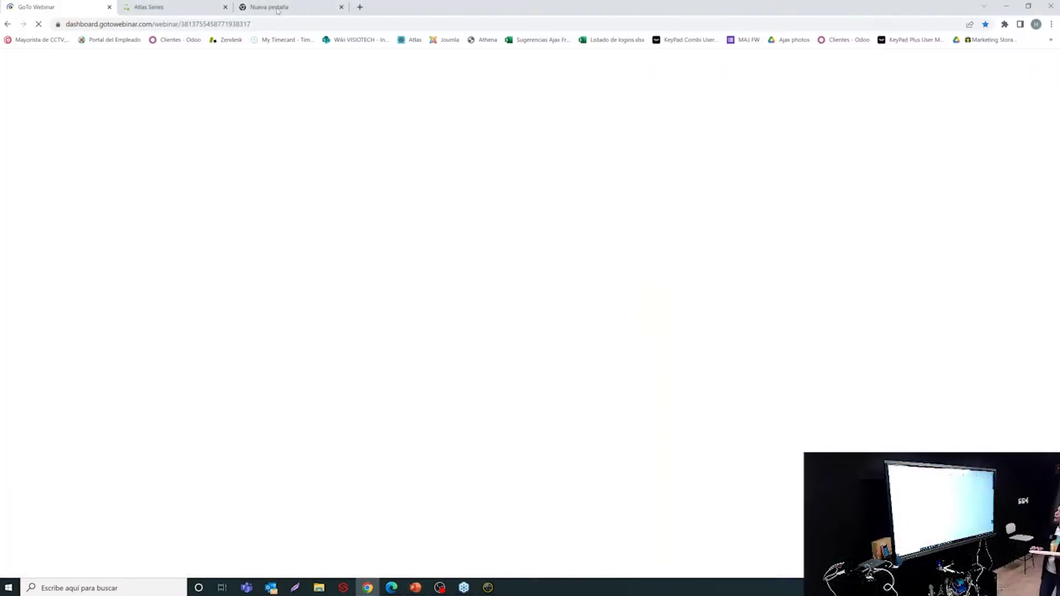
{"action": "left_click", "coordinate": [154, 5]}
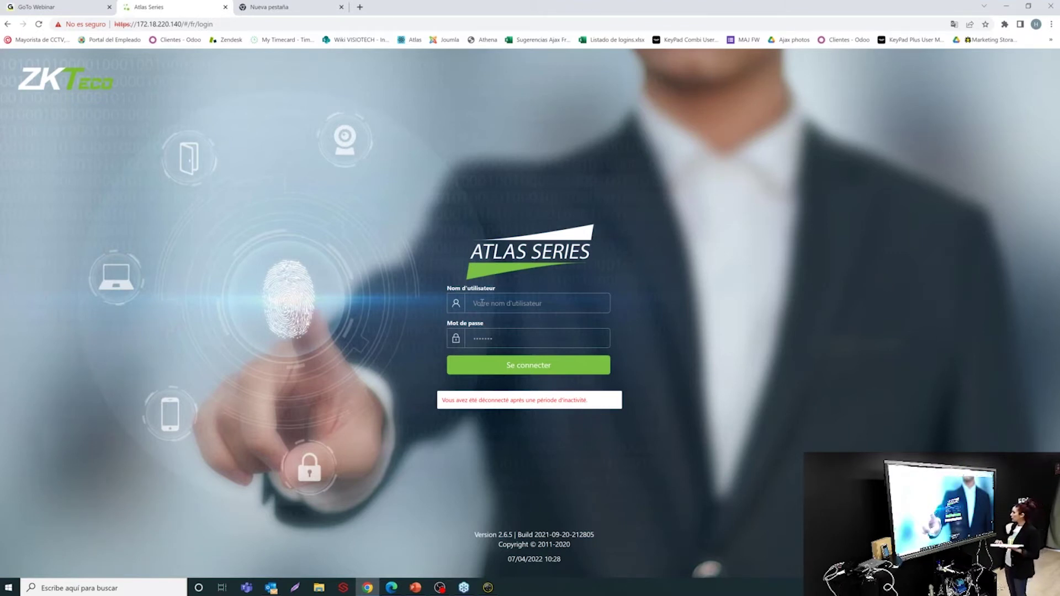
{"action": "left_click", "coordinate": [481, 303]}
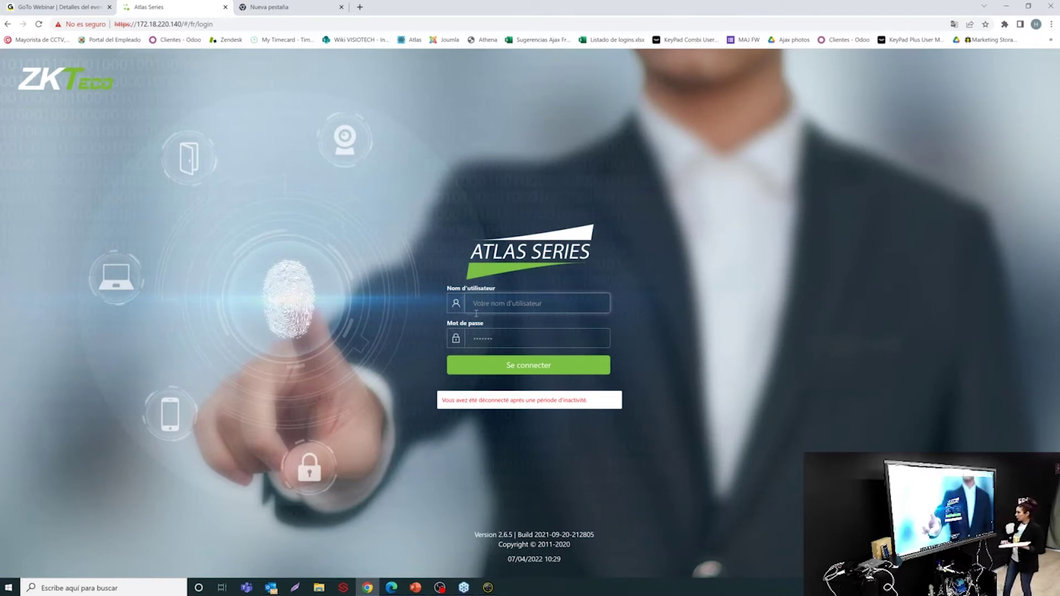
- Log in with the administrator username and password to reach the dashboard's registration prompt
{"action": "left_click", "coordinate": [483, 308]}
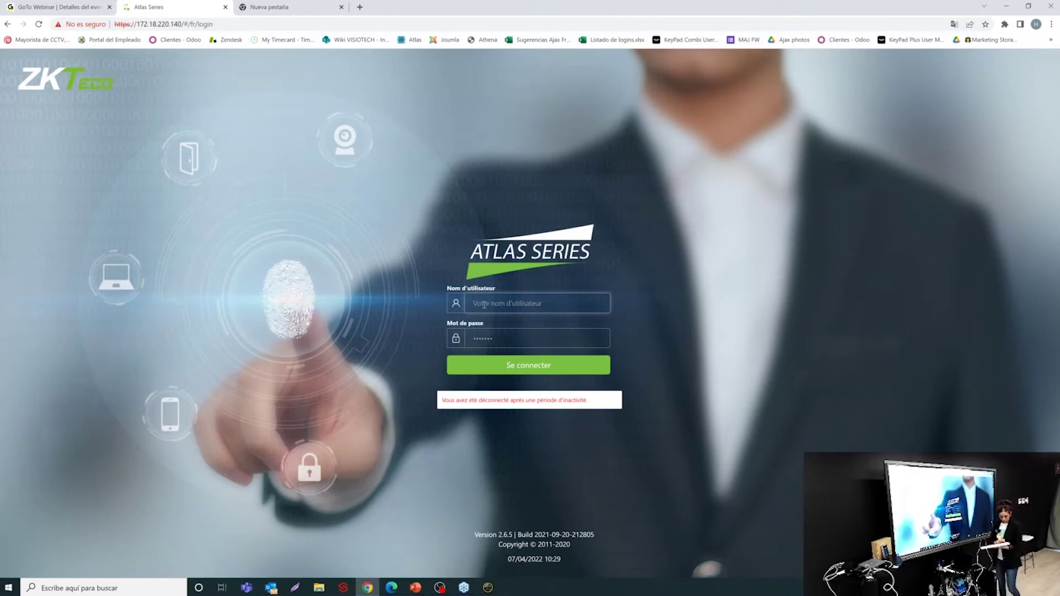
{"action": "type", "text": "admin"}
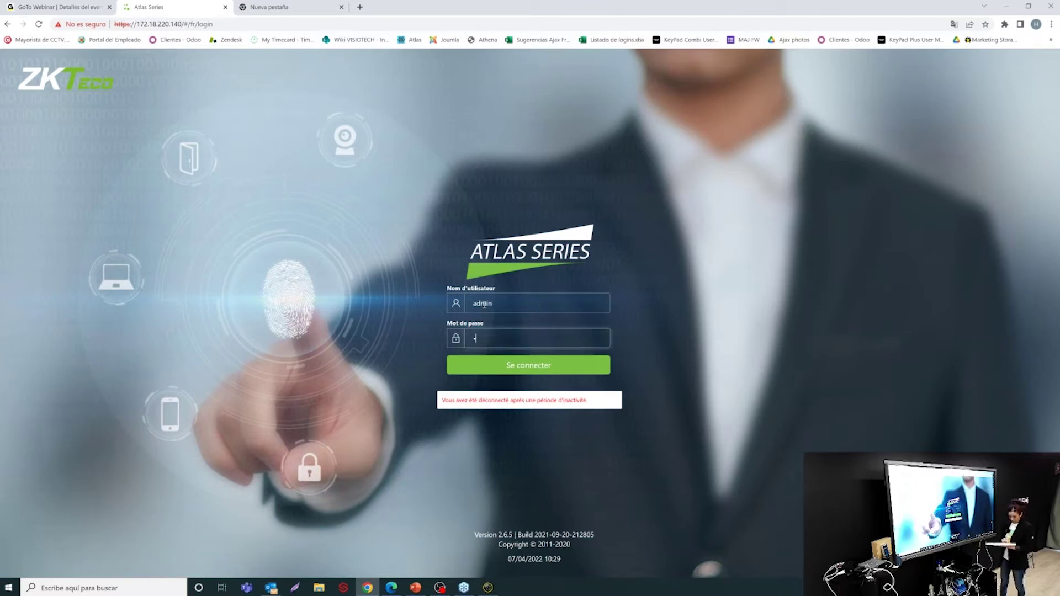
{"action": "type", "text": "a"}
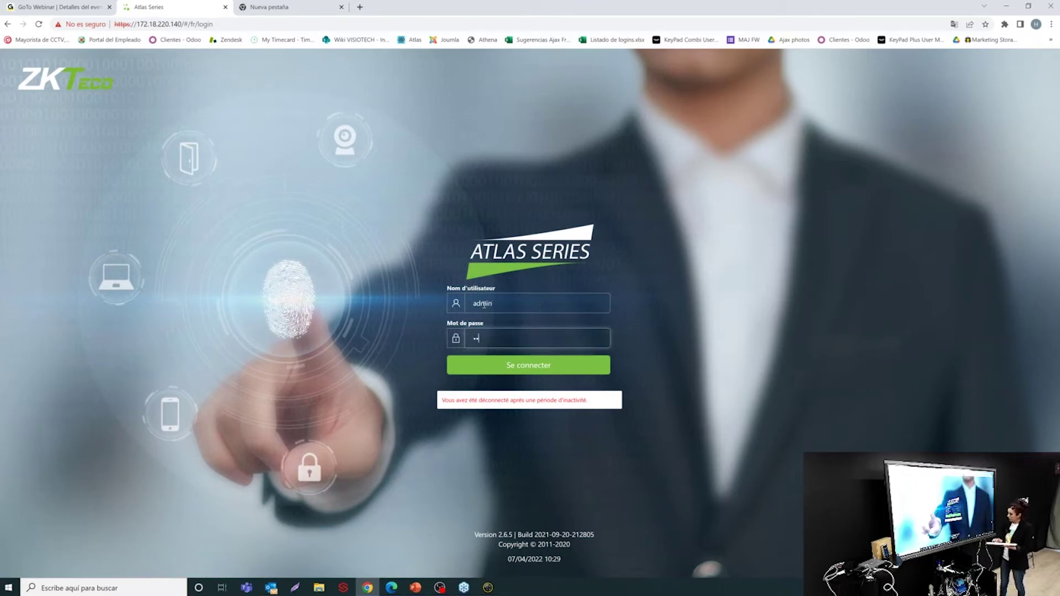
{"action": "key", "text": "BackSpace"}
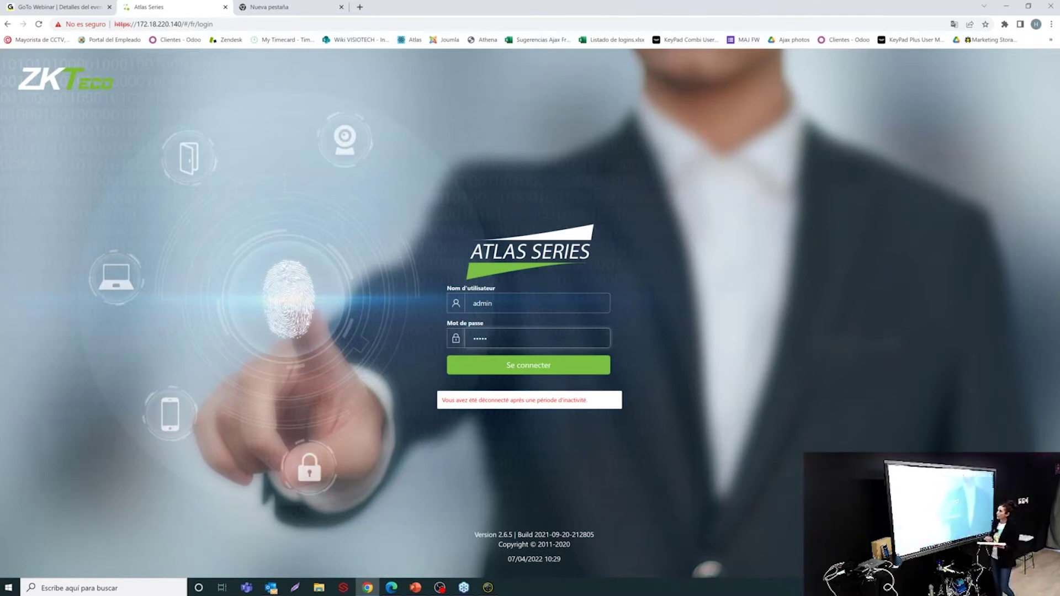
{"action": "key", "text": "Return"}
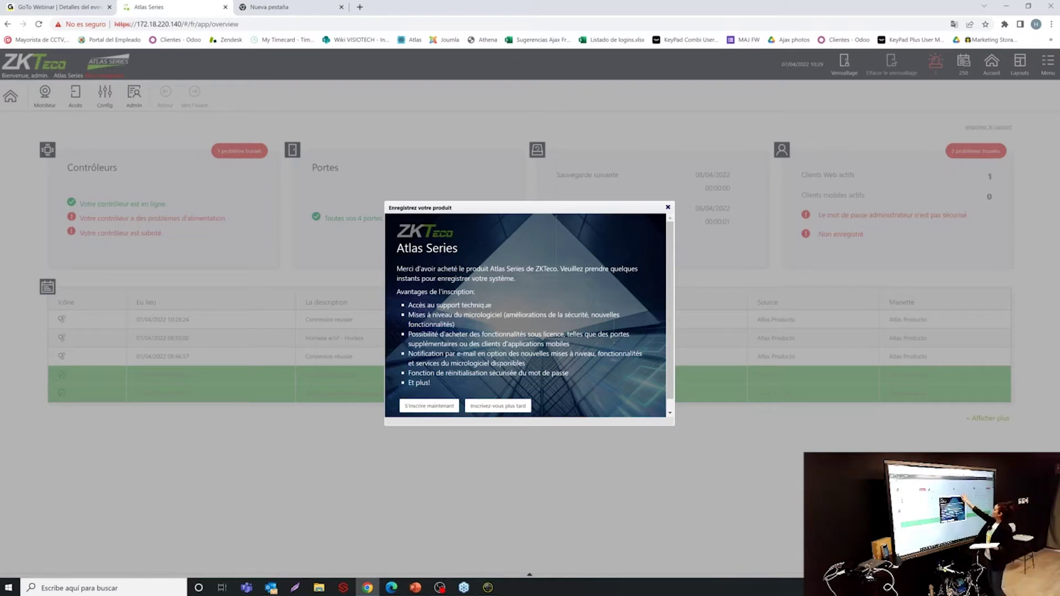
{"action": "scroll", "coordinate": [526, 314], "scroll_direction": "down", "scroll_amount": 1}
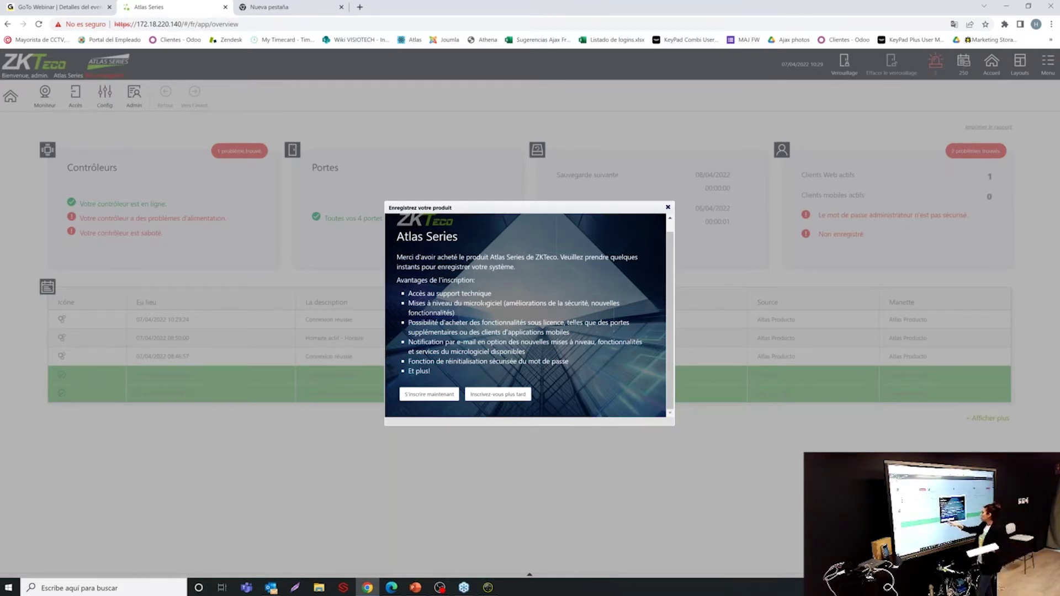
- Begin a new product registration, then abandon the form with Escape to return to the dashboard
{"action": "left_click", "coordinate": [429, 394]}
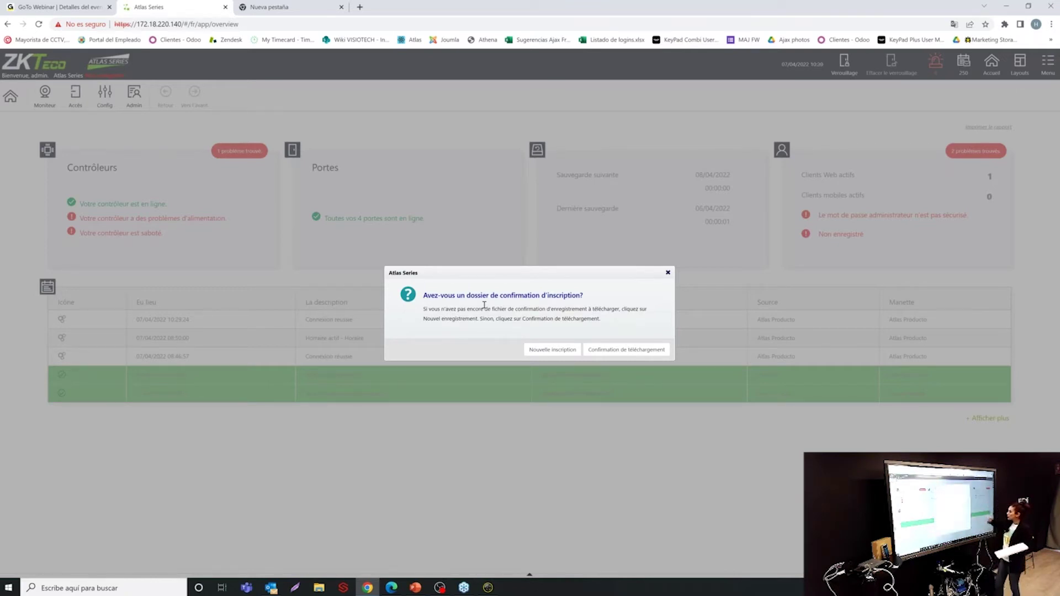
{"action": "key", "text": "Return"}
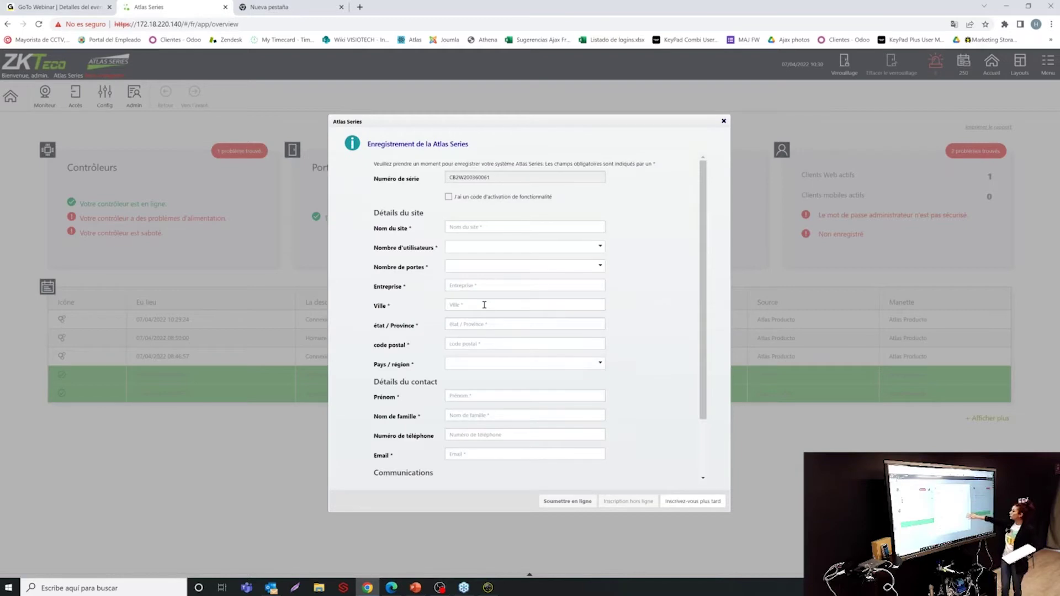
{"action": "scroll", "coordinate": [485, 305], "scroll_direction": "down", "scroll_amount": 2}
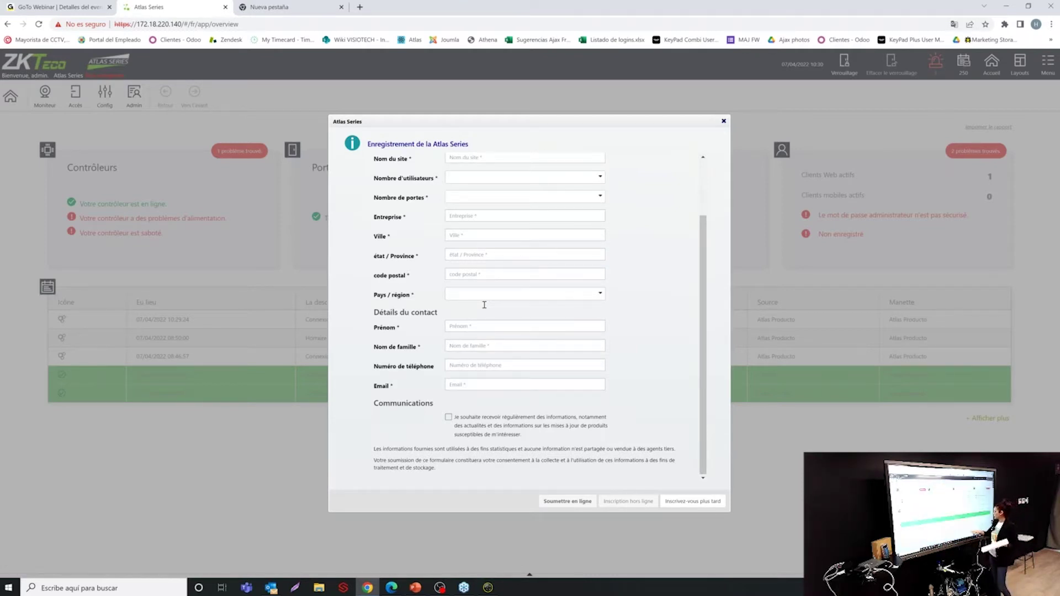
{"action": "key", "text": "Escape"}
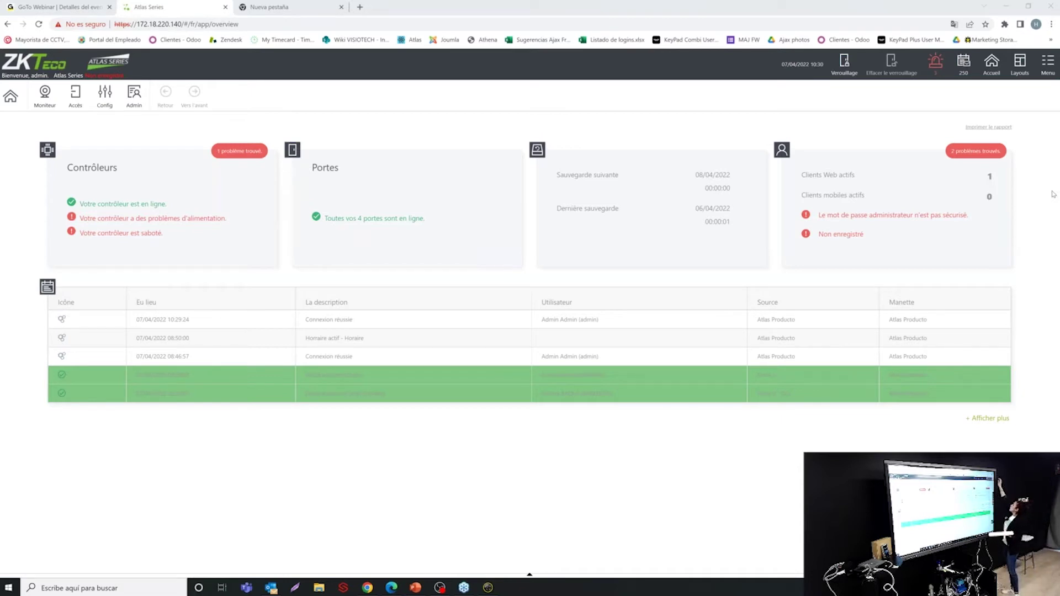
- Open and close the top-right Menu dropdown a couple of times, leaving it open
{"action": "left_click", "coordinate": [1048, 64]}
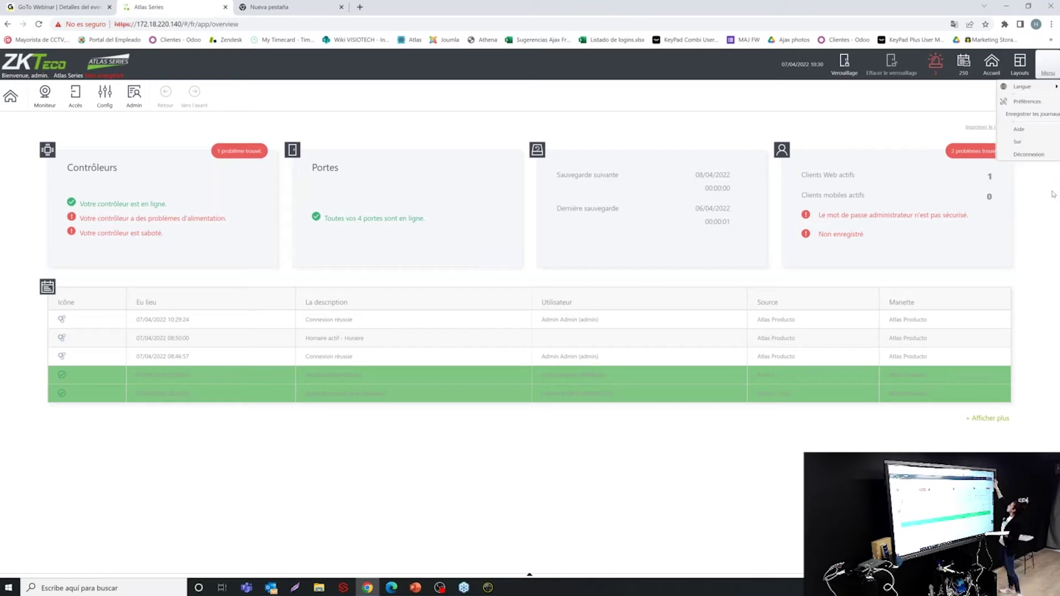
{"action": "left_click", "coordinate": [1053, 192]}
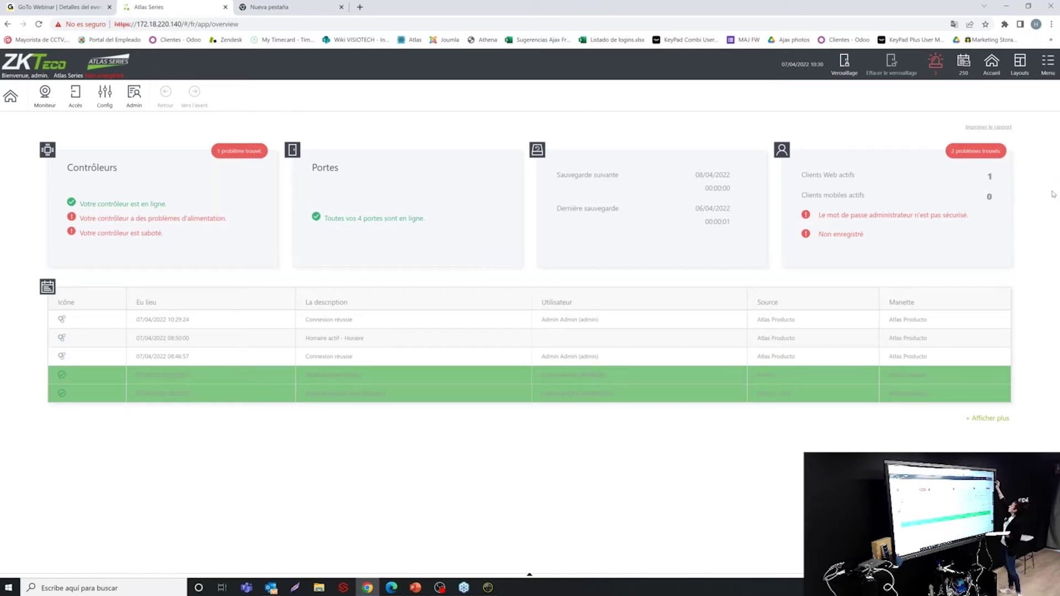
{"action": "left_click", "coordinate": [1048, 63]}
{"action": "left_click", "coordinate": [1053, 193]}
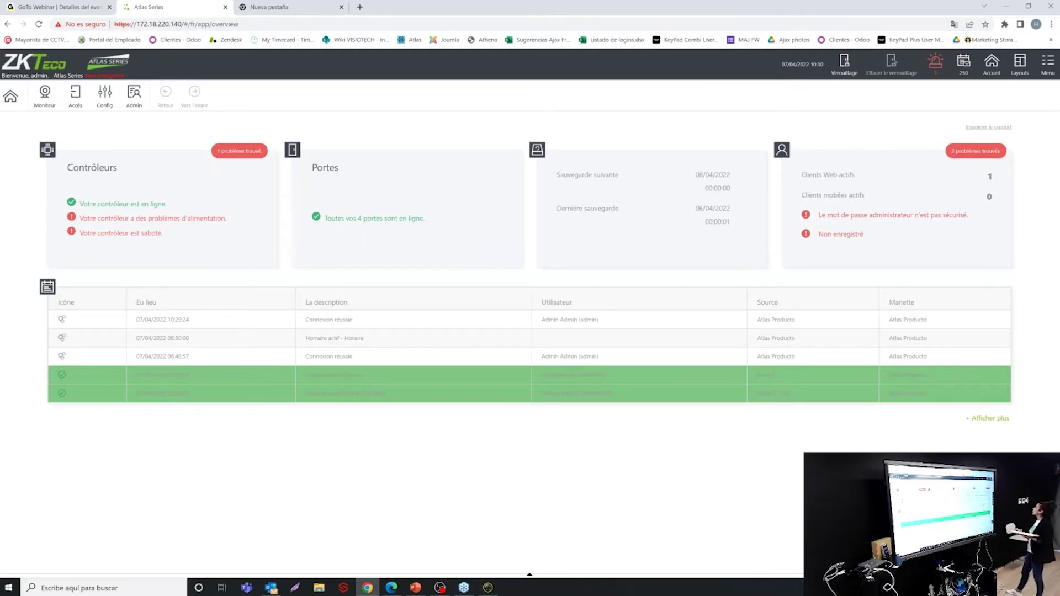
{"action": "left_click", "coordinate": [1056, 74]}
{"action": "mouse_move", "coordinate": [1024, 87]}
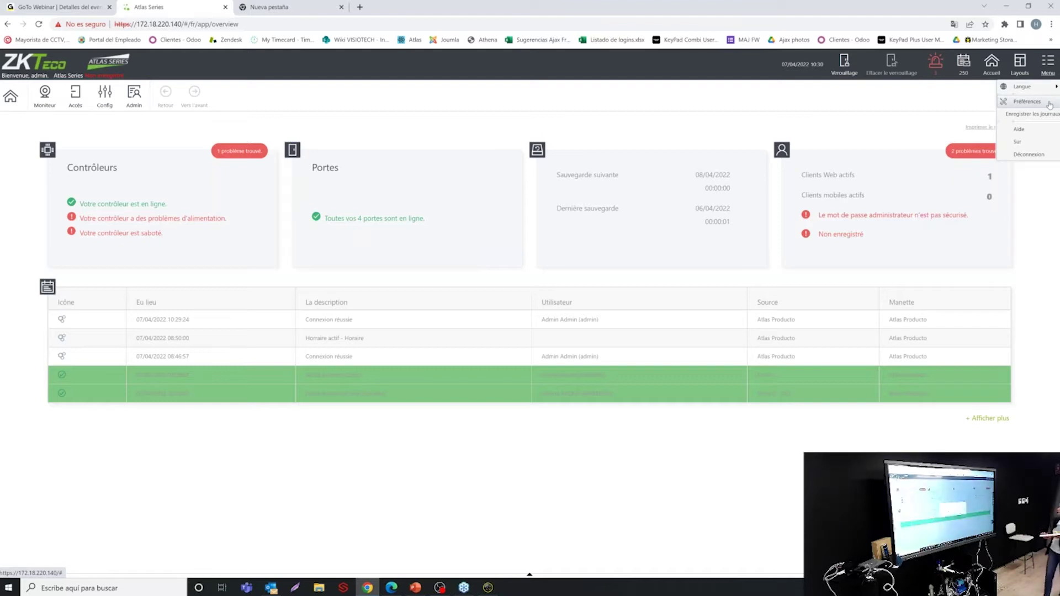
- Choose Préférences from the Menu to show 25 items per page and no card enrolment point
{"action": "left_click", "coordinate": [1048, 104]}
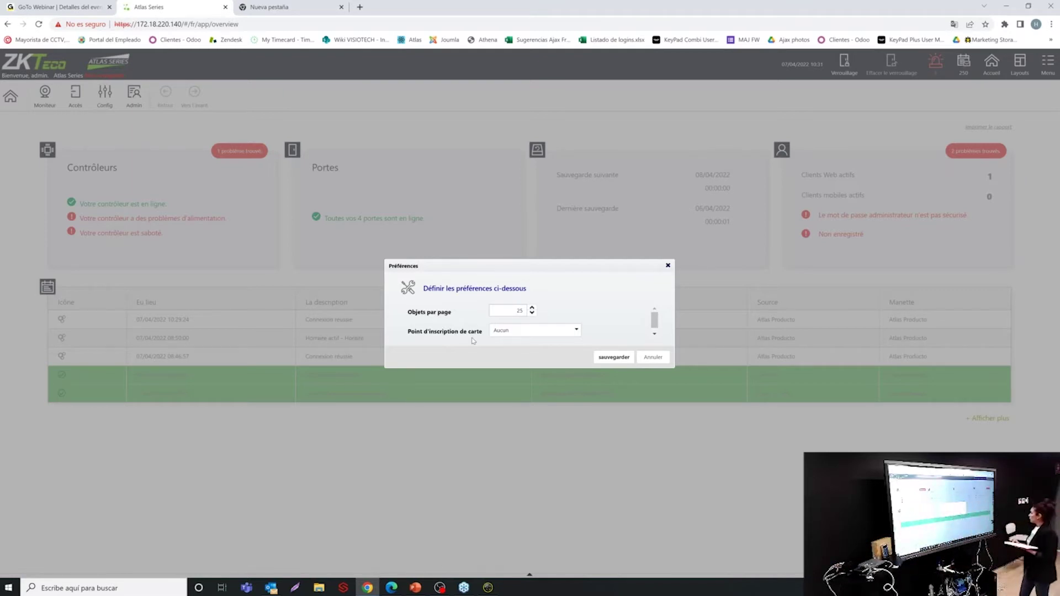
- Close Préférences without changes and choose Sur from the Menu to show the About information
{"action": "left_click", "coordinate": [668, 266]}
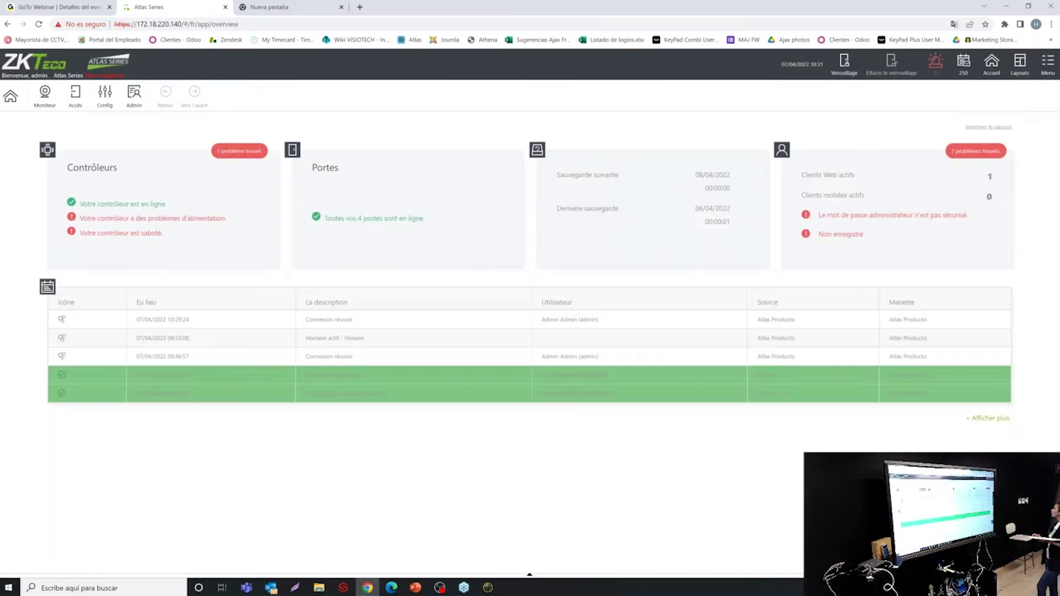
{"action": "left_click", "coordinate": [1052, 64]}
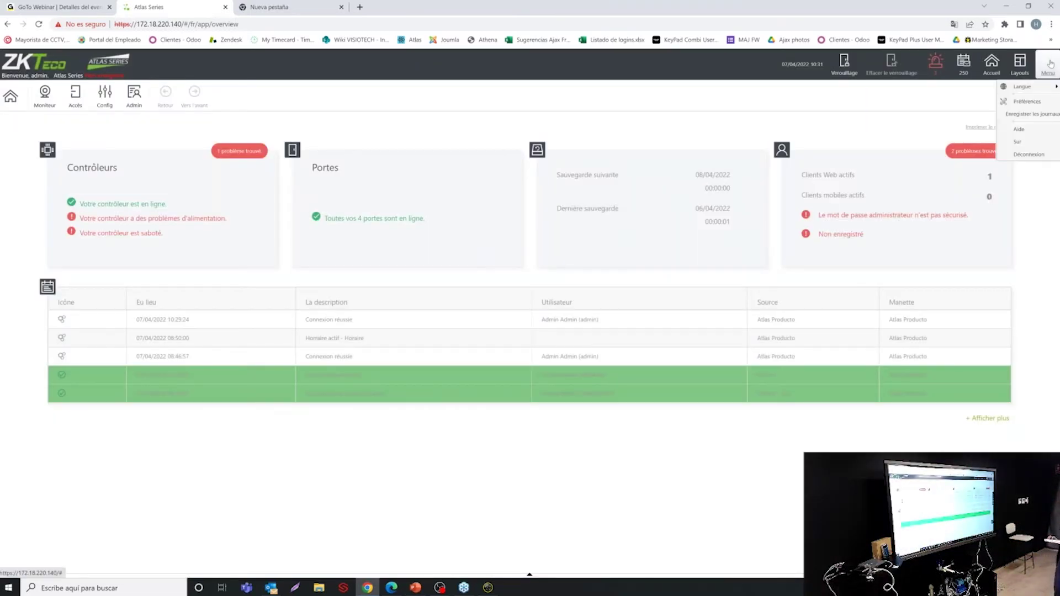
{"action": "left_click", "coordinate": [1026, 143]}
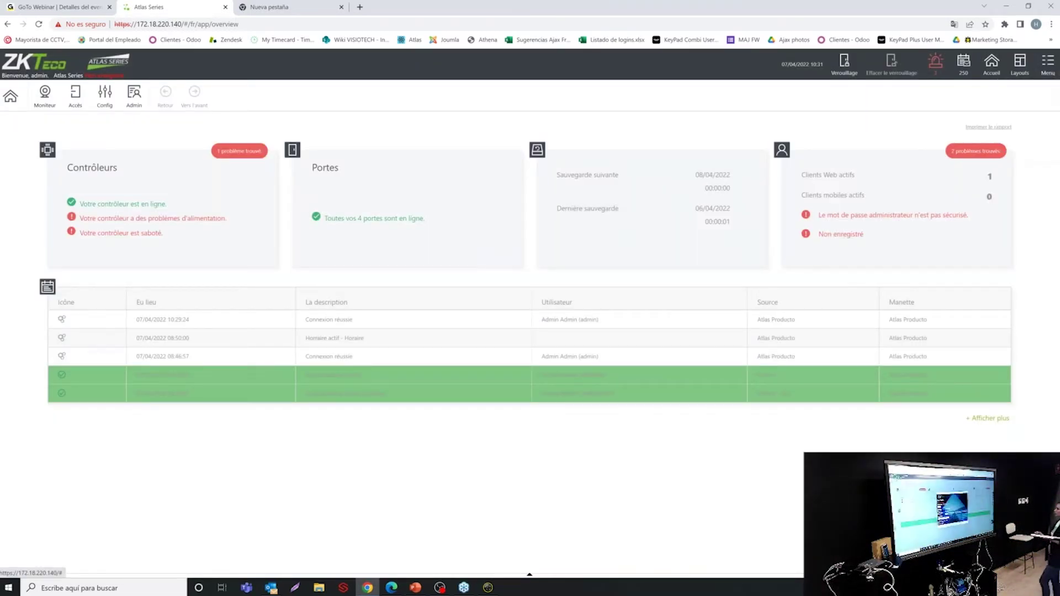
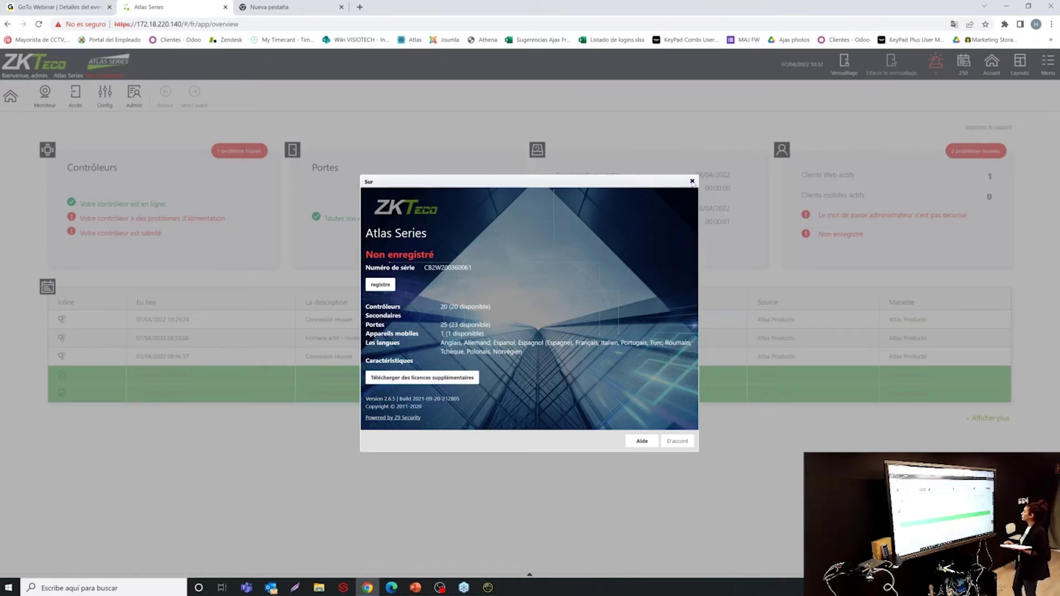
- Close the product information dialog and split the dashboard into multiple panes
{"action": "left_click", "coordinate": [692, 181]}
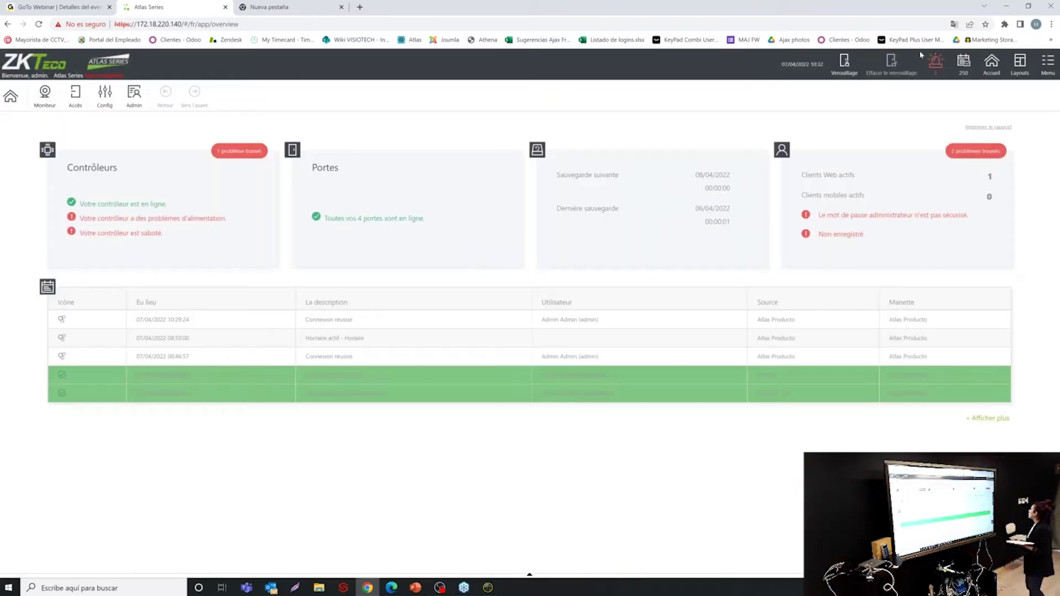
{"action": "left_click", "coordinate": [1043, 61]}
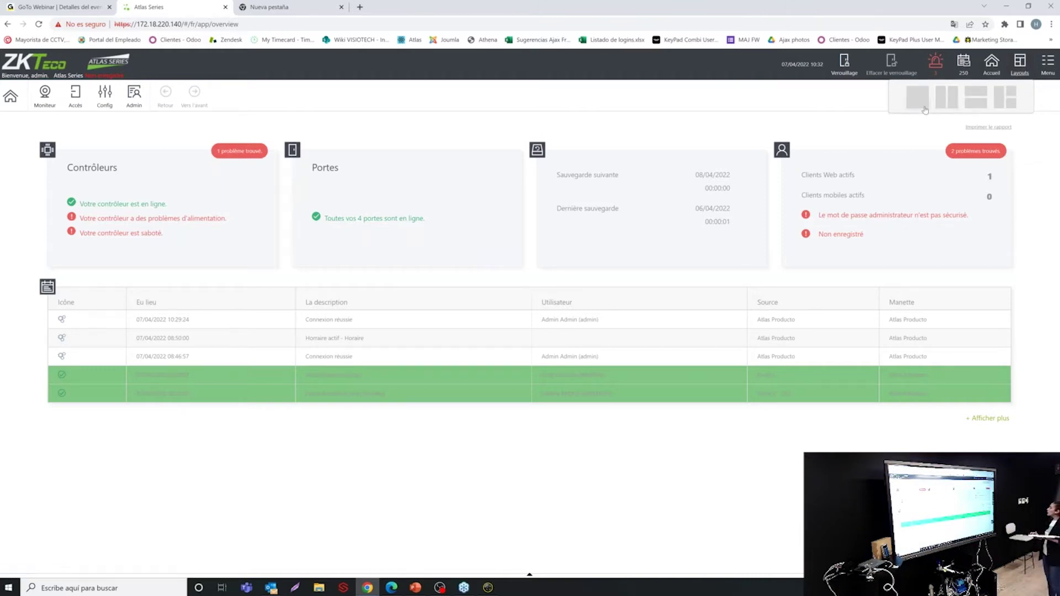
{"action": "left_click", "coordinate": [1005, 98]}
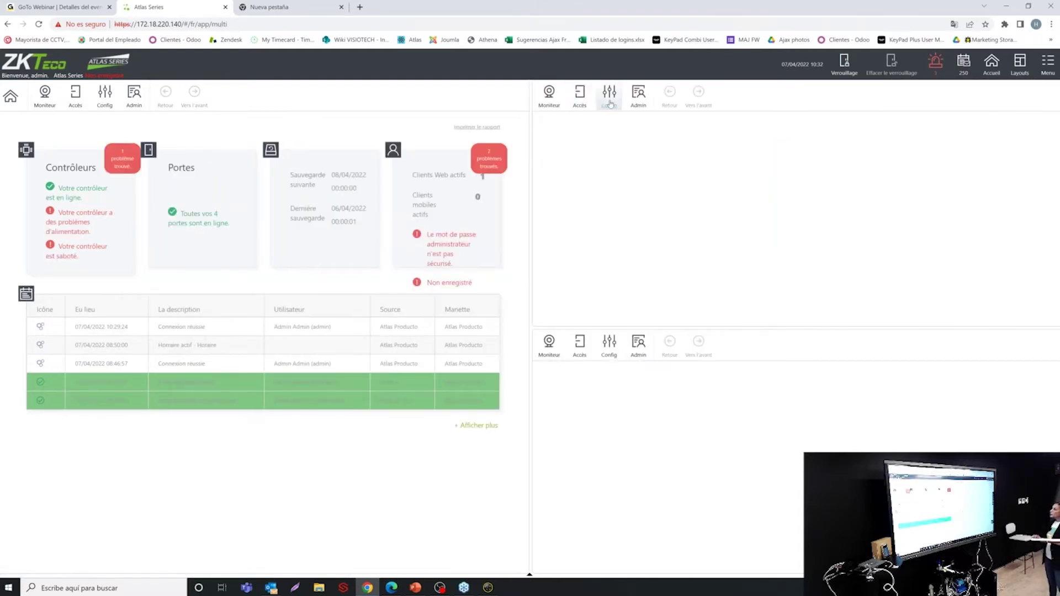
- Show hardware in the right pane and network settings below, then return to single-column layout
{"action": "left_click", "coordinate": [610, 105]}
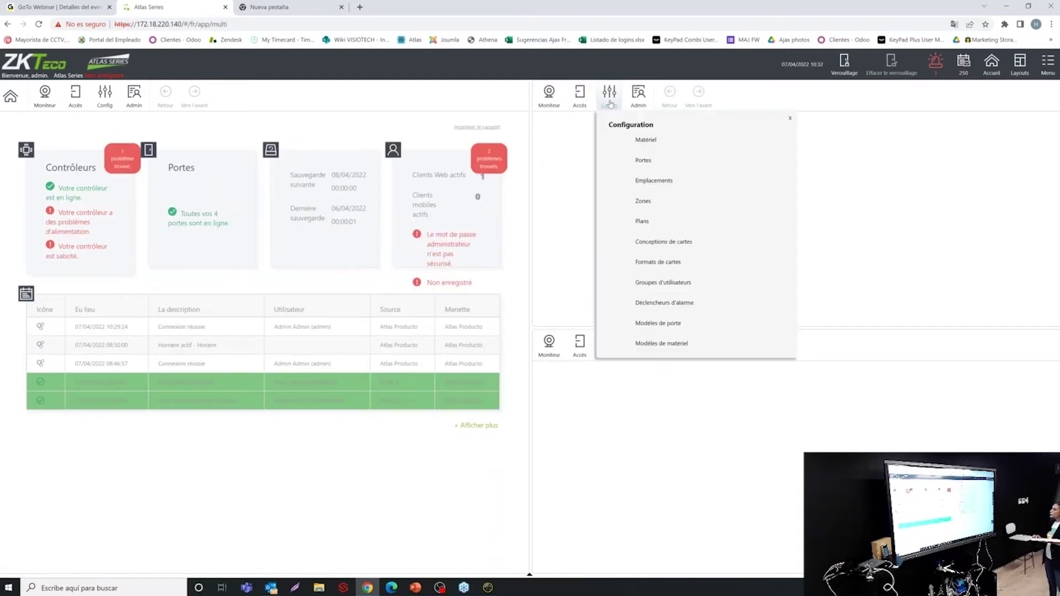
{"action": "left_click", "coordinate": [638, 144]}
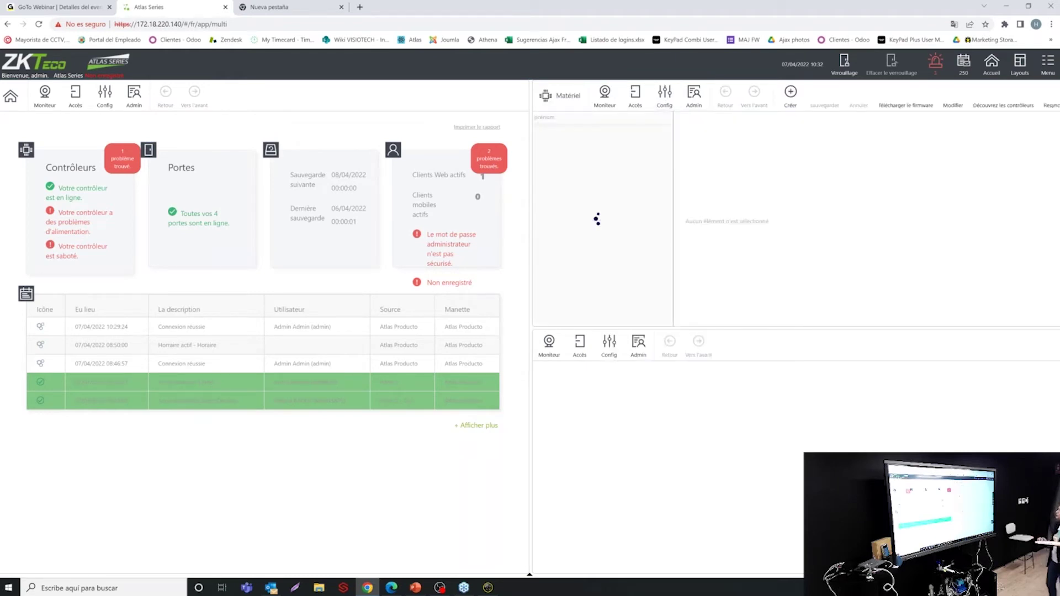
{"action": "left_click", "coordinate": [633, 359]}
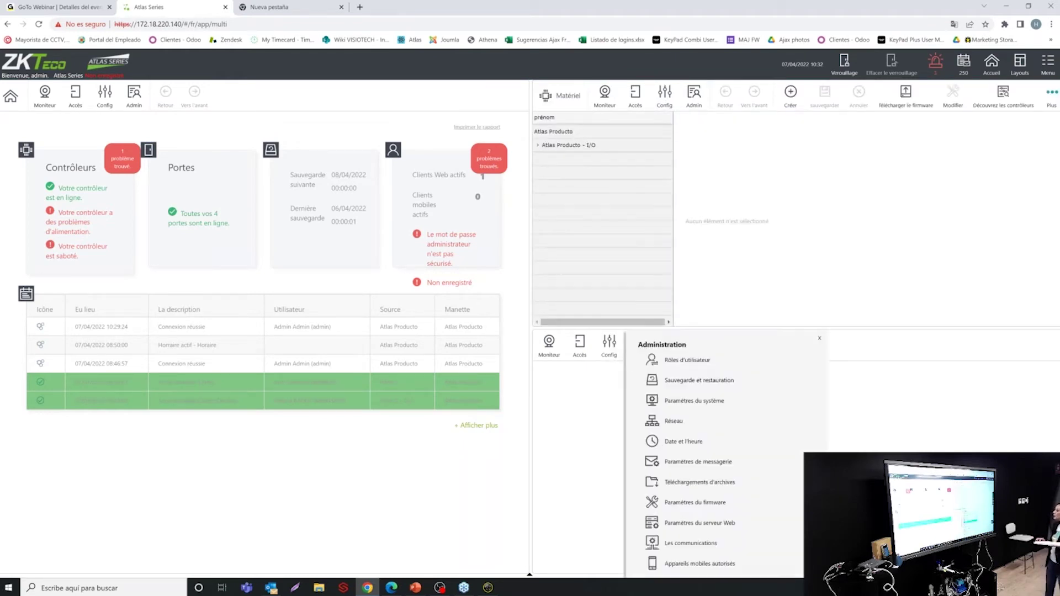
{"action": "left_click", "coordinate": [673, 422]}
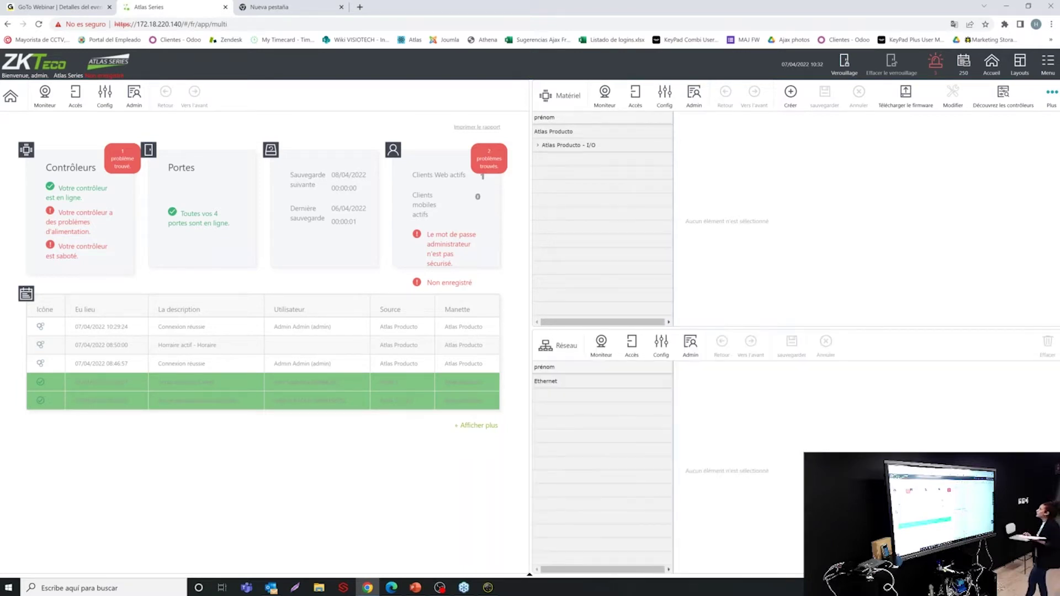
{"action": "left_click", "coordinate": [1020, 58]}
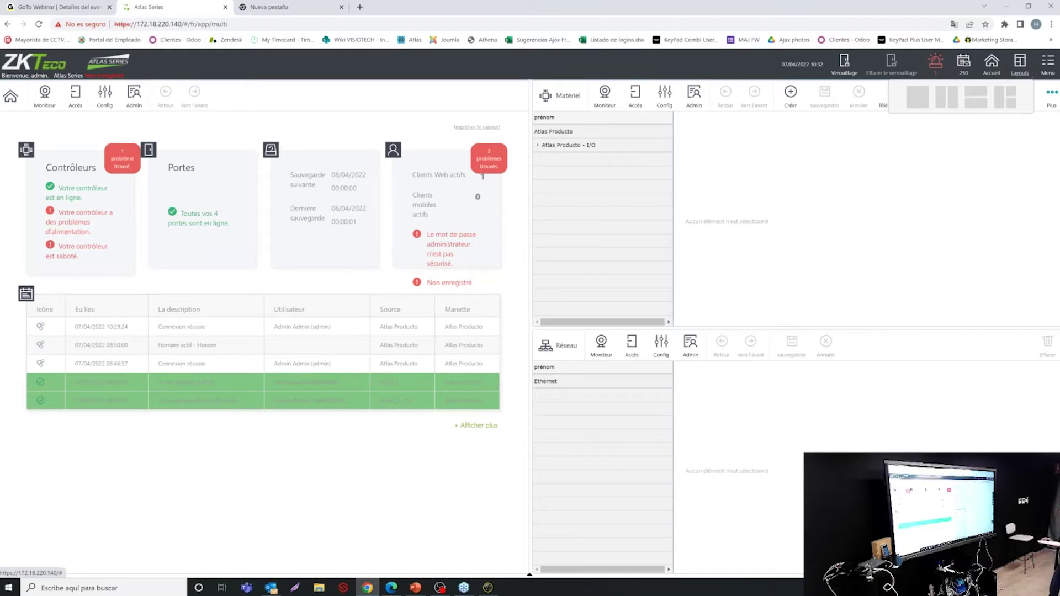
{"action": "left_click", "coordinate": [917, 97]}
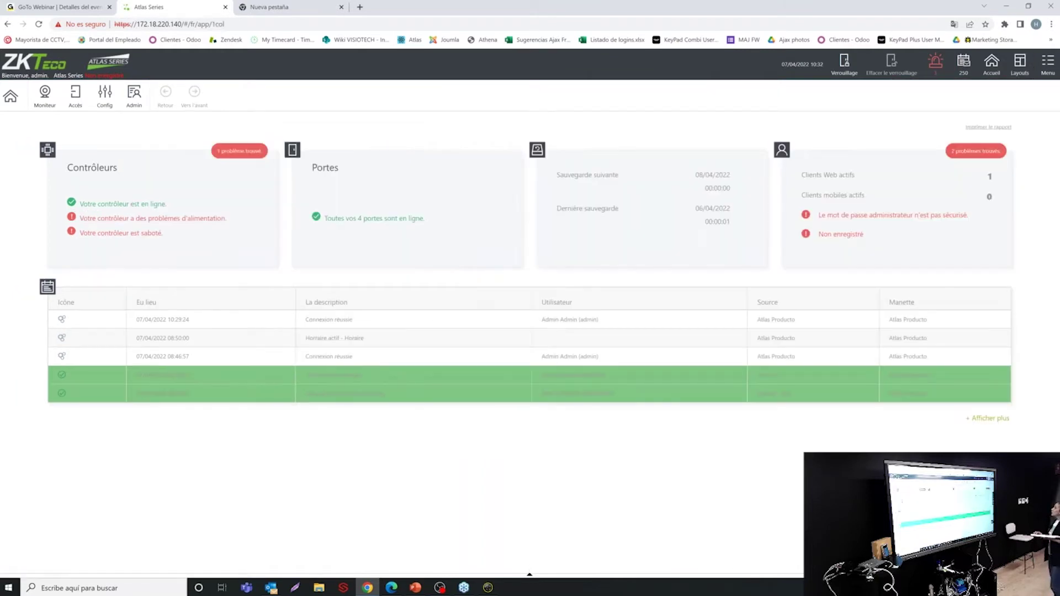
- Go back to Accueil and open the Notifications (250) list of recent events
{"action": "left_click", "coordinate": [992, 62]}
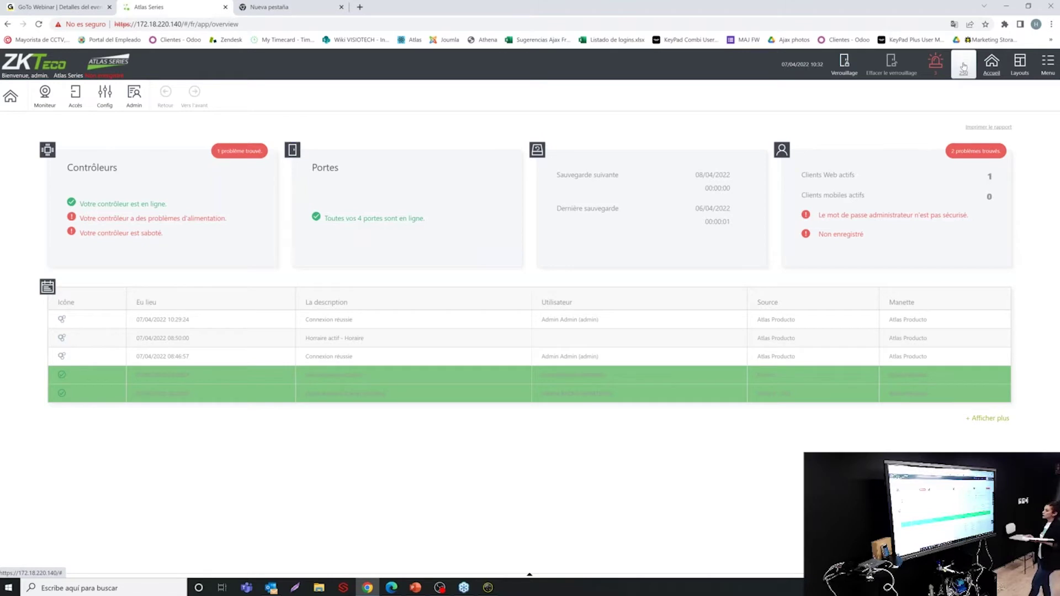
{"action": "left_click", "coordinate": [963, 67]}
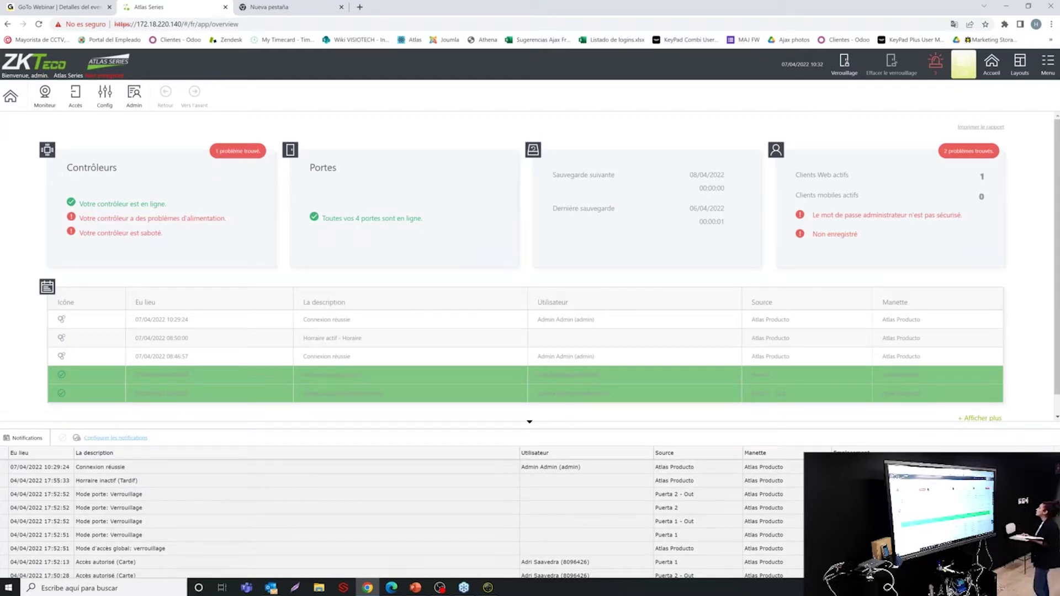
- On the Alarmes page, select the access-denied alarms, then use Reconnaître tout and Tout résoudre
{"action": "left_click", "coordinate": [933, 66]}
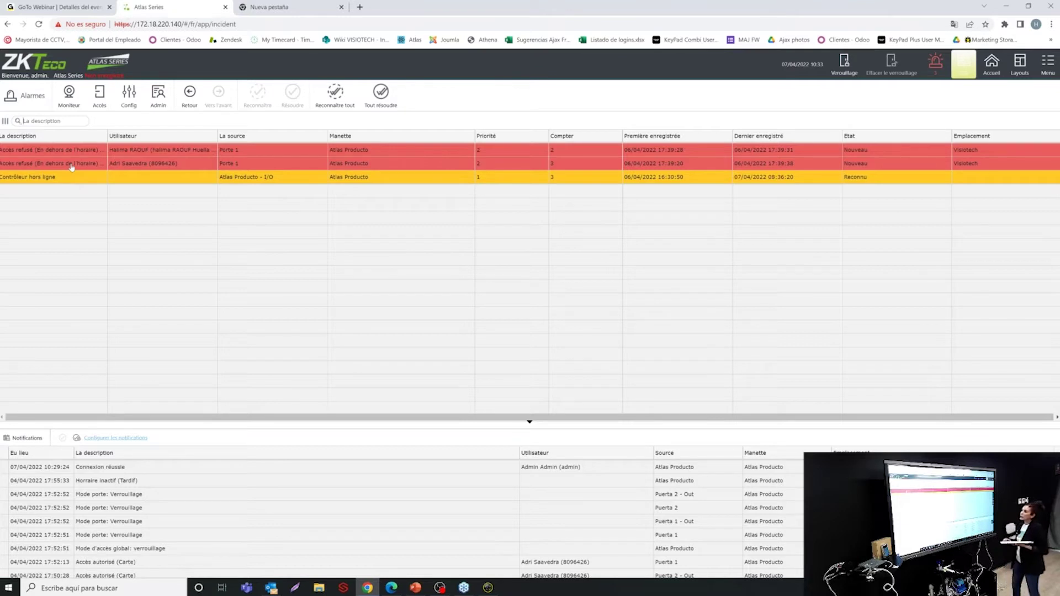
{"action": "left_click", "coordinate": [72, 166]}
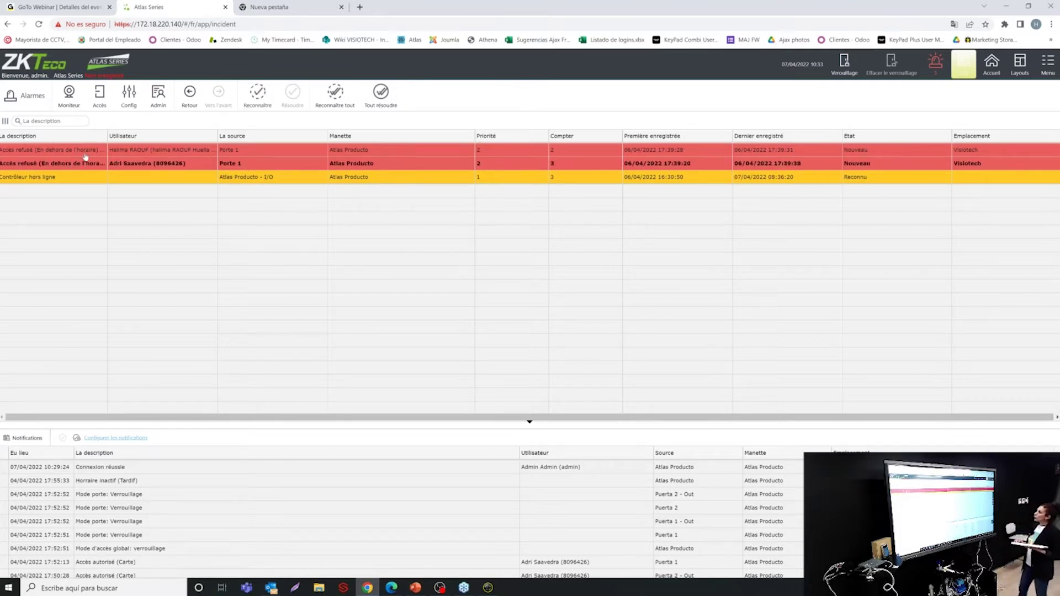
{"action": "left_click", "coordinate": [87, 151]}
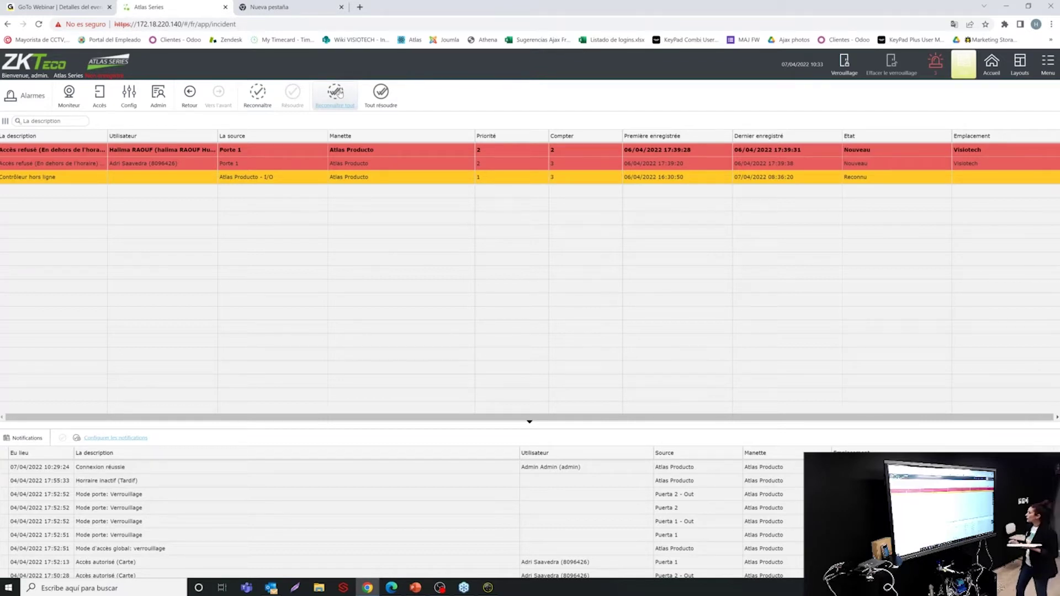
{"action": "left_click", "coordinate": [340, 94]}
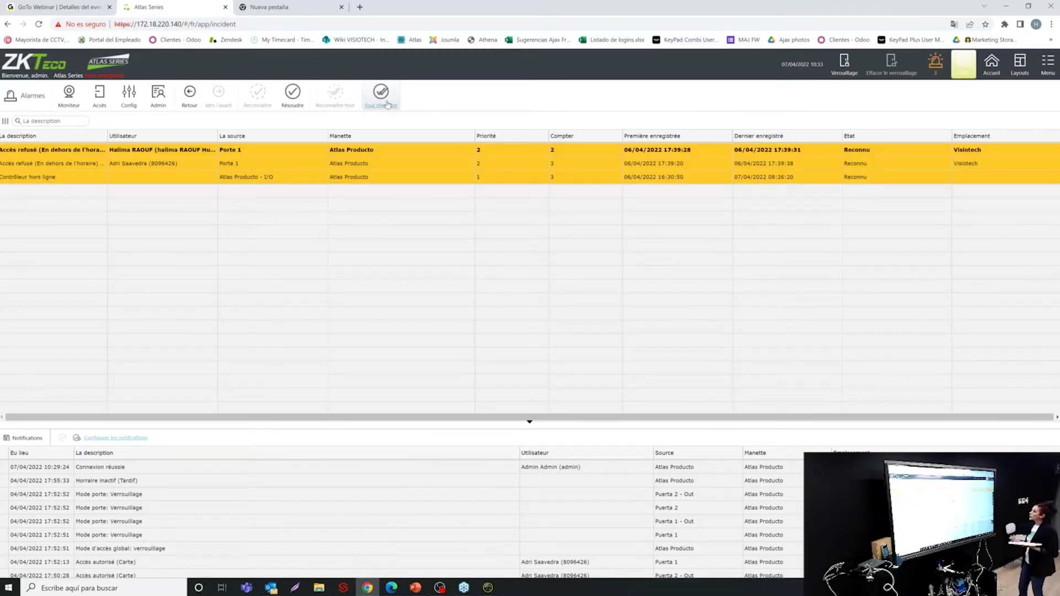
{"action": "left_click", "coordinate": [387, 105]}
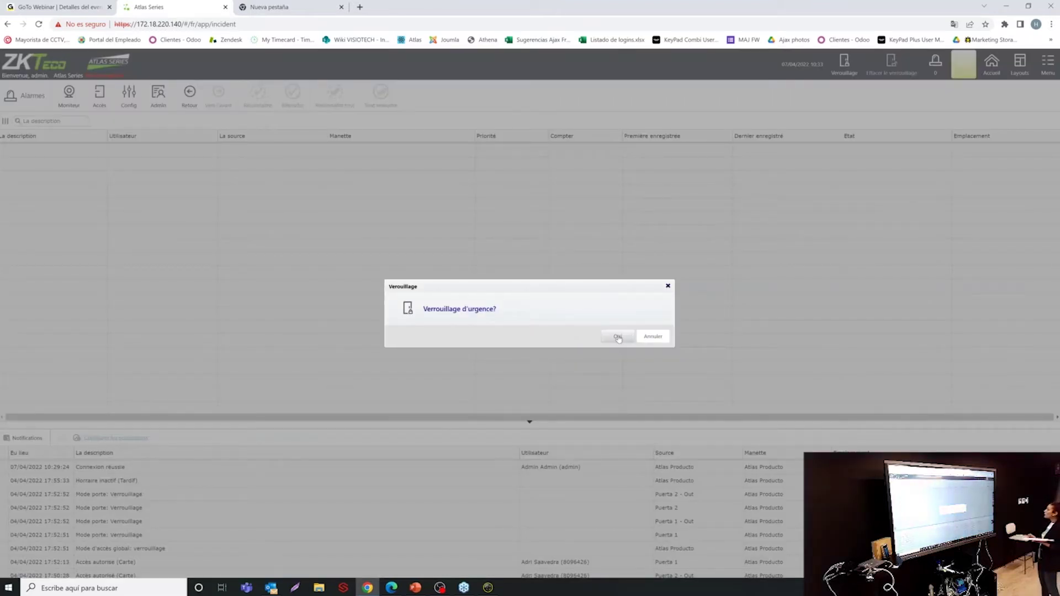
- Confirm the emergency lockdown, then clear it so doors return to biometric, card or PIN modes
{"action": "left_click", "coordinate": [618, 337]}
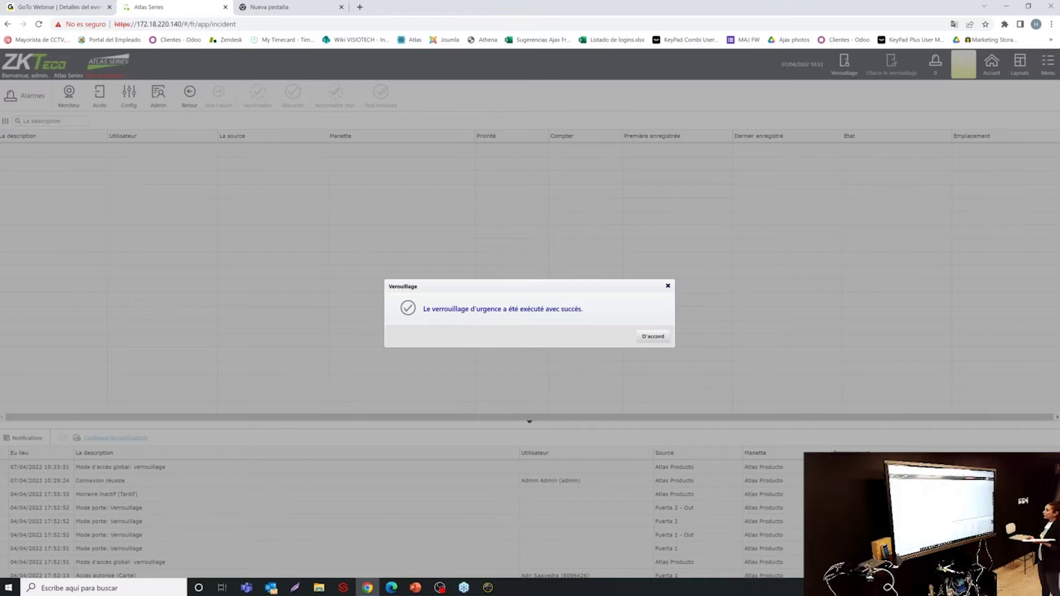
{"action": "key", "text": "Return"}
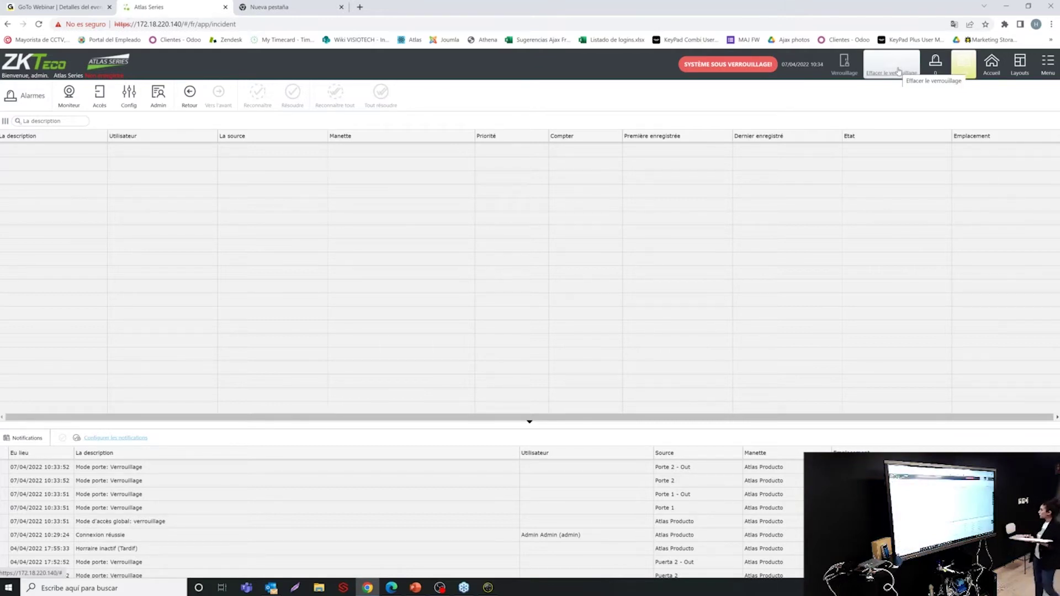
{"action": "left_click", "coordinate": [899, 70]}
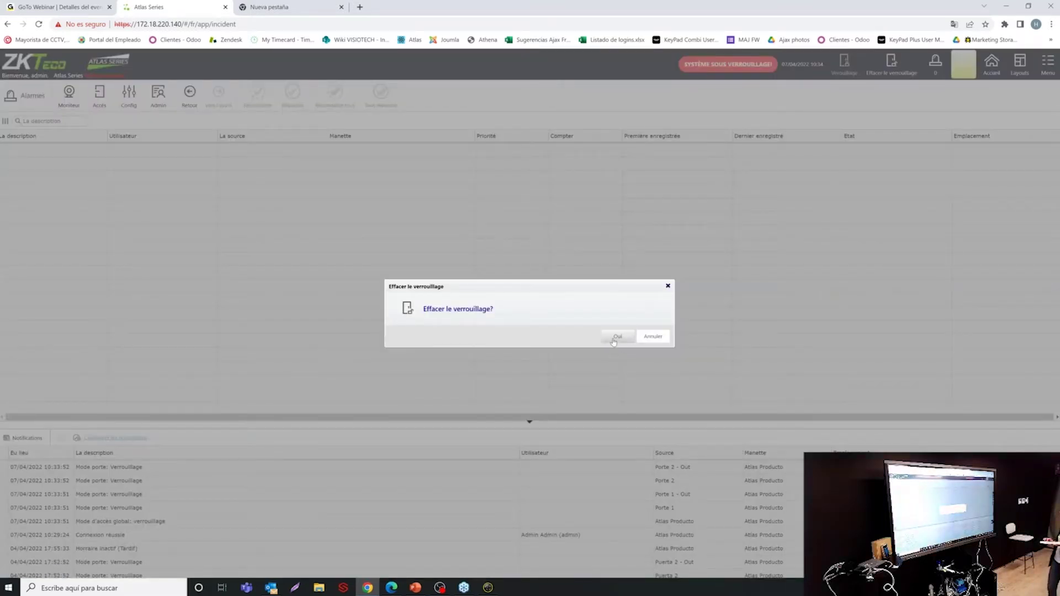
{"action": "left_click", "coordinate": [613, 339]}
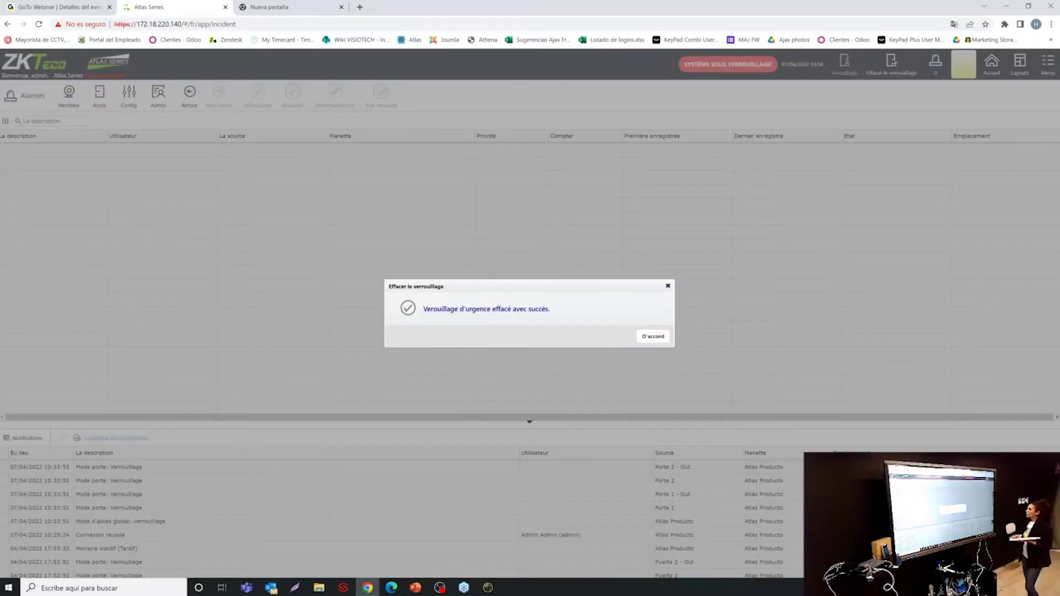
{"action": "left_click", "coordinate": [654, 337]}
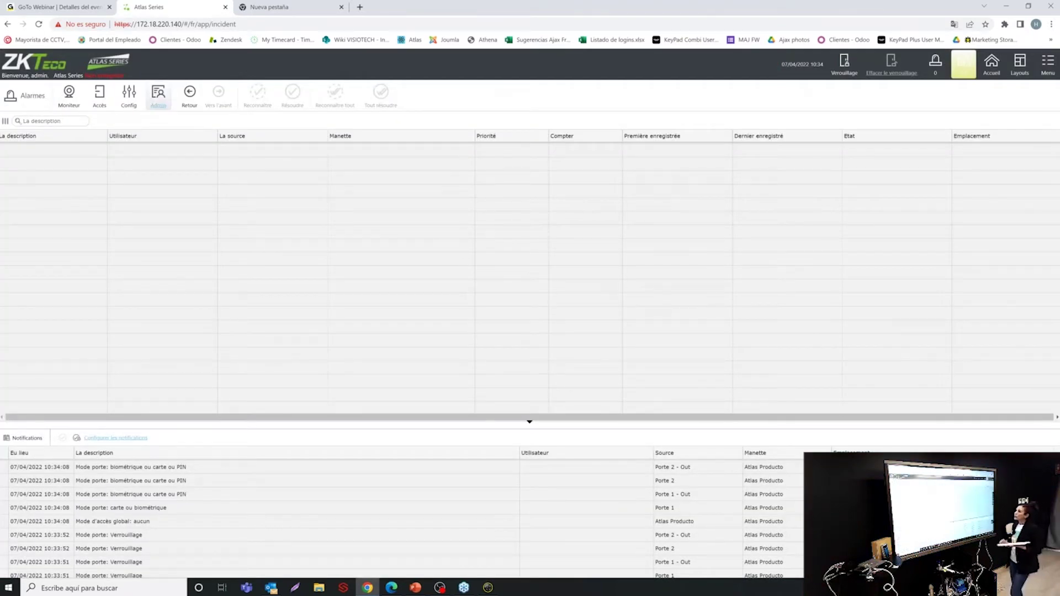
- Open the Admin user roles page and select the Administration système role
{"action": "left_click", "coordinate": [159, 95]}
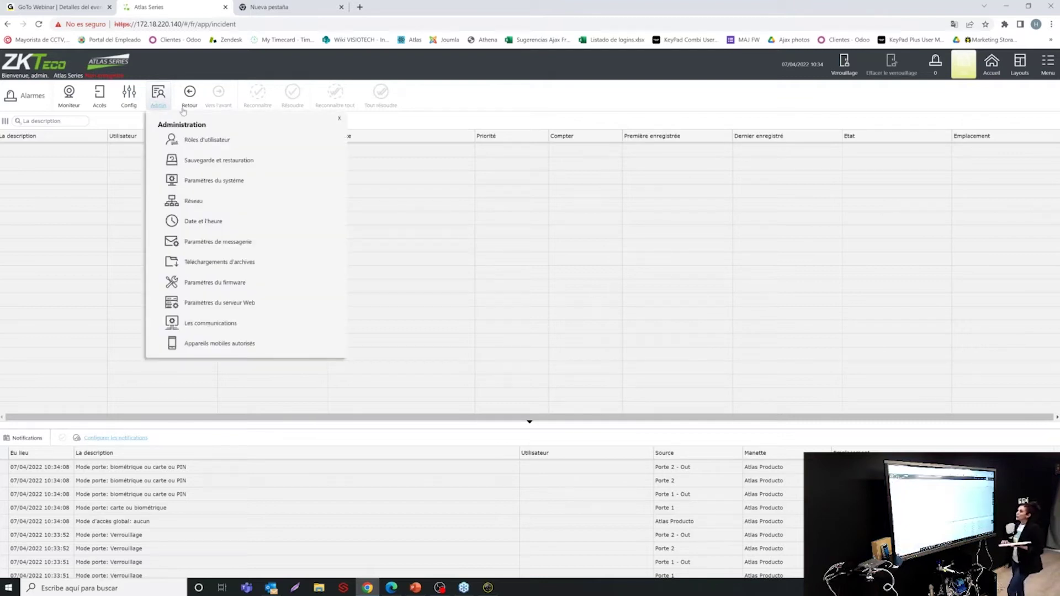
{"action": "left_click", "coordinate": [187, 141]}
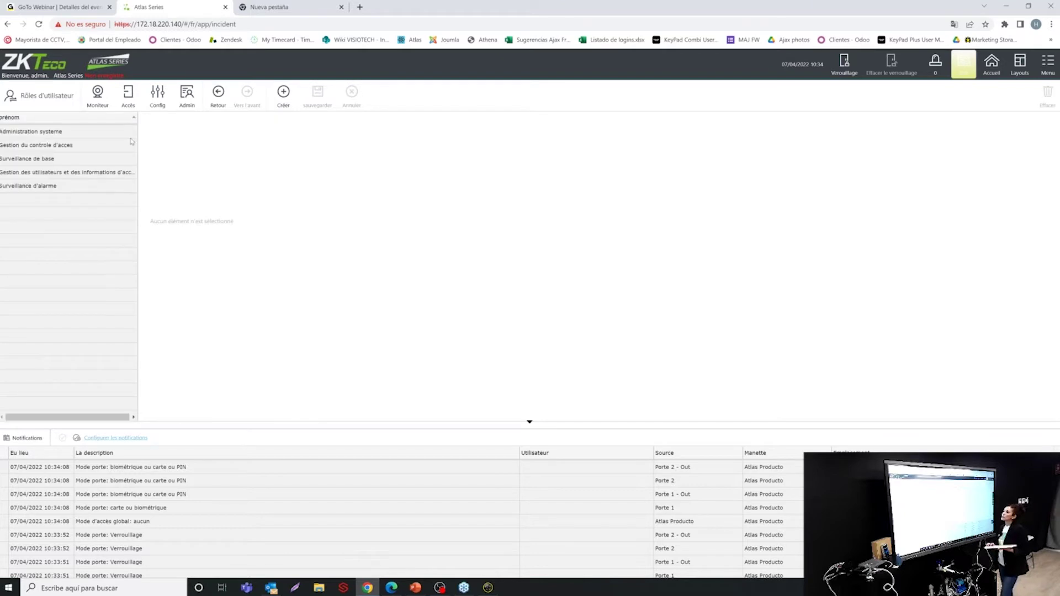
{"action": "left_click", "coordinate": [31, 133]}
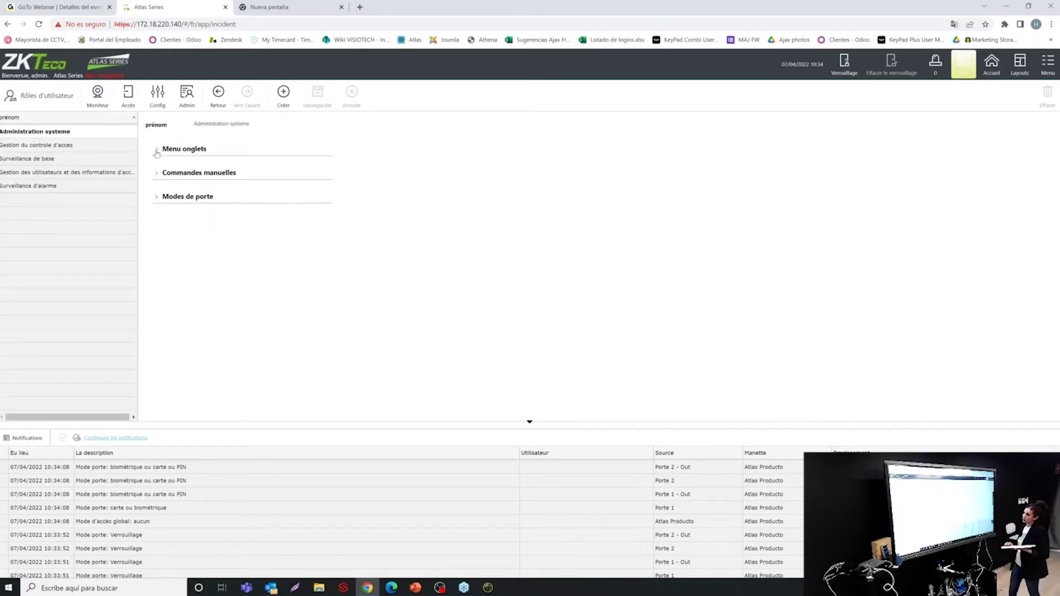
- Expand and collapse the Menu onglets, Commandes manuelles and Modes de porte permission groups
{"action": "left_click", "coordinate": [157, 150]}
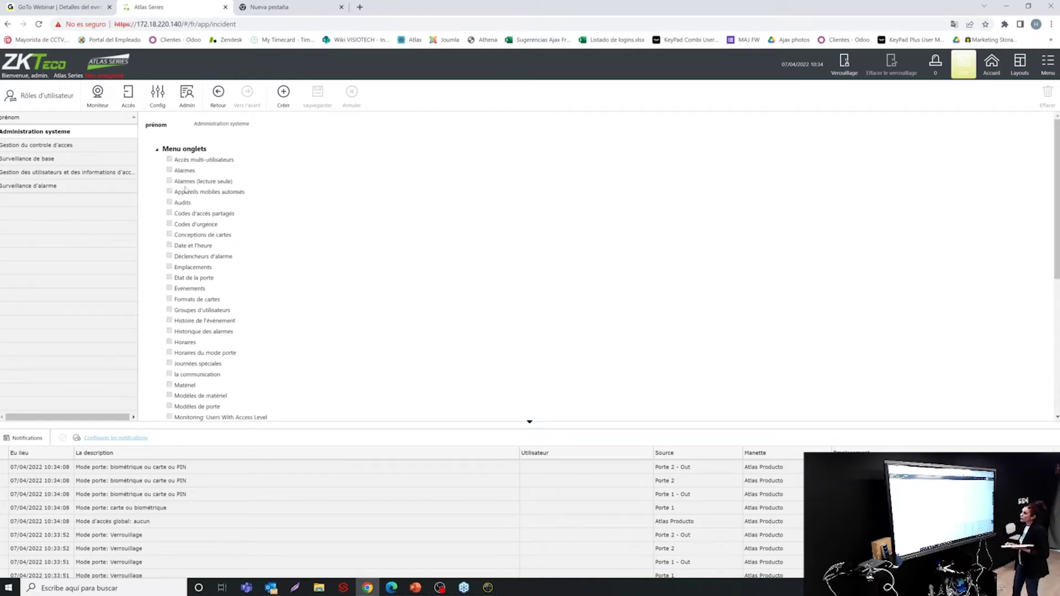
{"action": "left_click", "coordinate": [157, 150]}
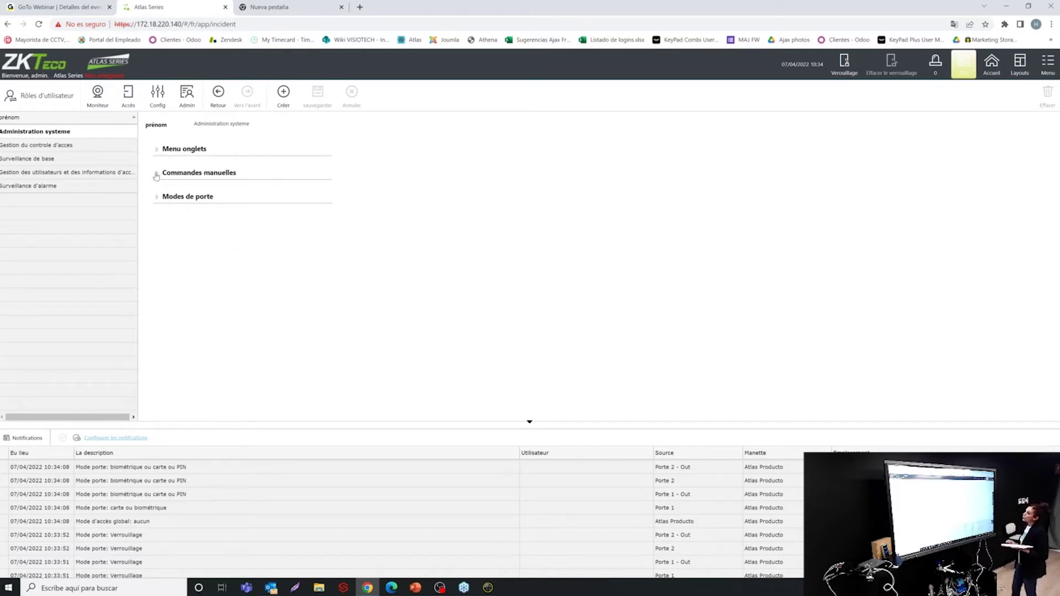
{"action": "left_click", "coordinate": [157, 175]}
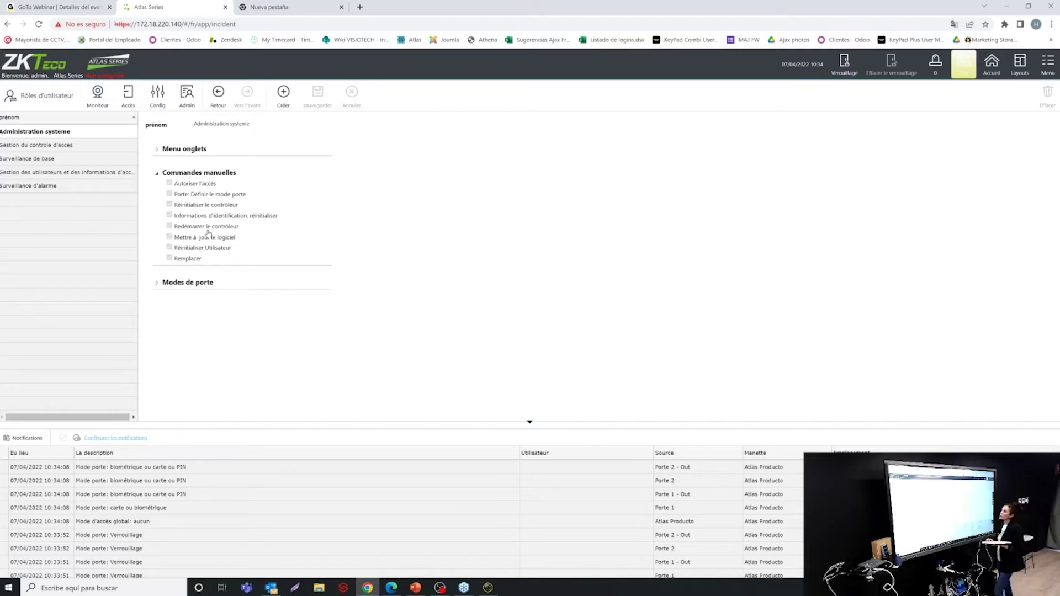
{"action": "left_click", "coordinate": [158, 174]}
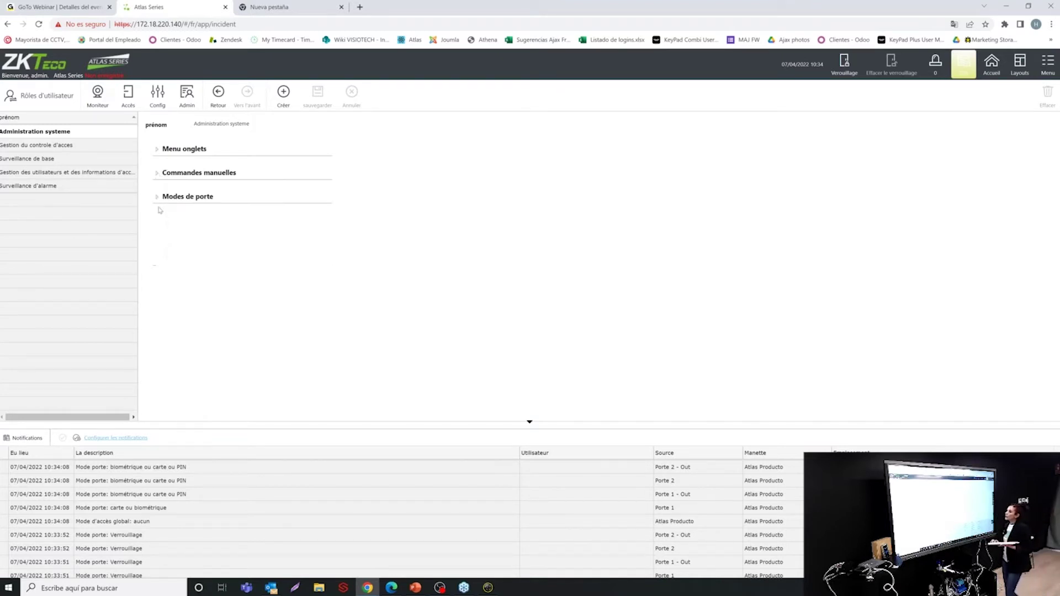
{"action": "left_click", "coordinate": [159, 198]}
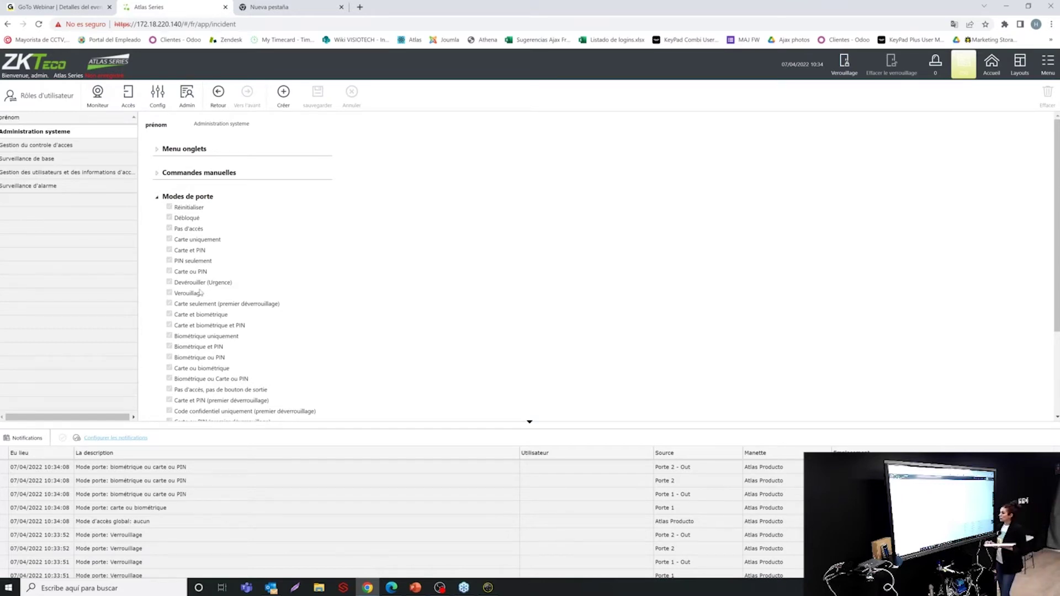
{"action": "left_click", "coordinate": [159, 198]}
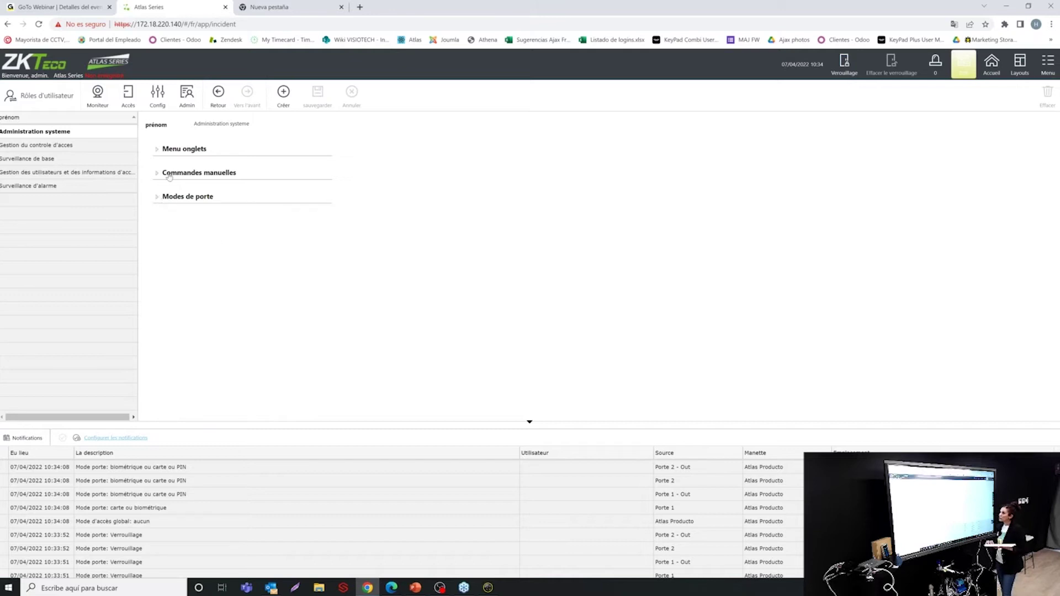
- Start a new role, preview its Menu onglets and Commandes manuelles groups, cancel, and open Admin
{"action": "left_click", "coordinate": [282, 94]}
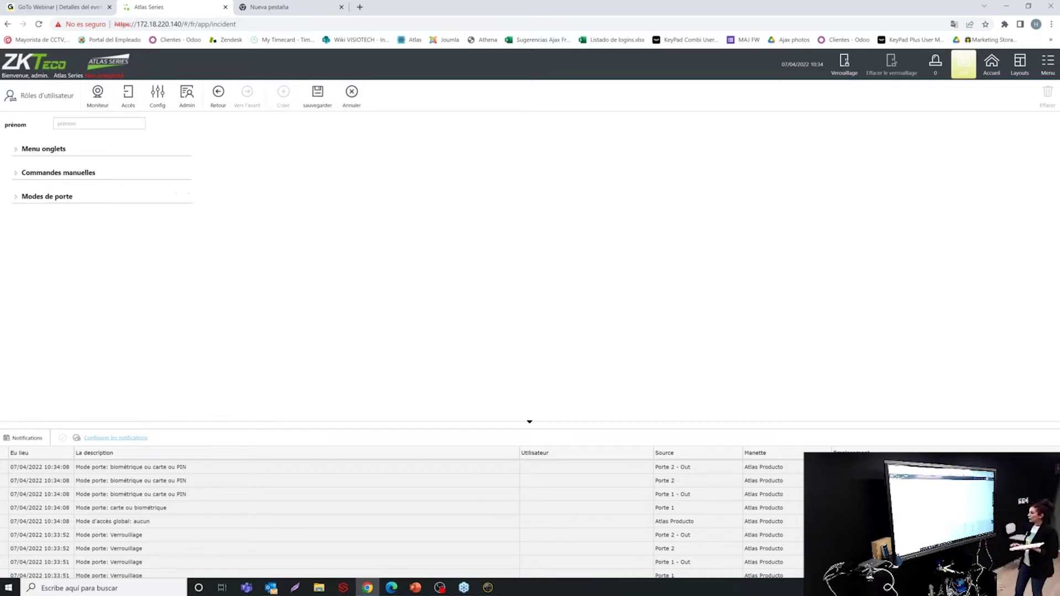
{"action": "left_click", "coordinate": [16, 150]}
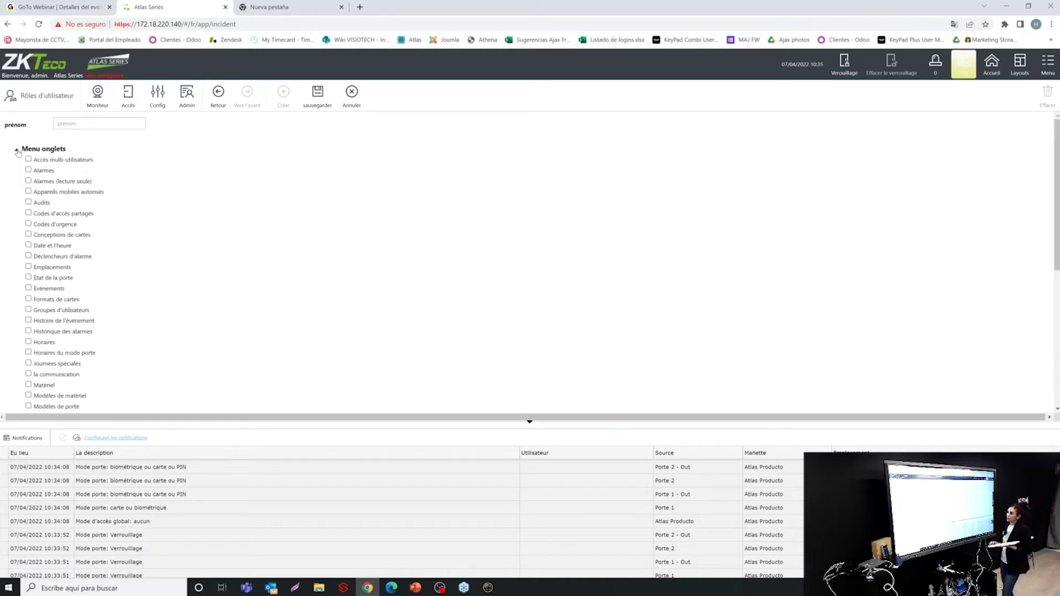
{"action": "left_click", "coordinate": [17, 150]}
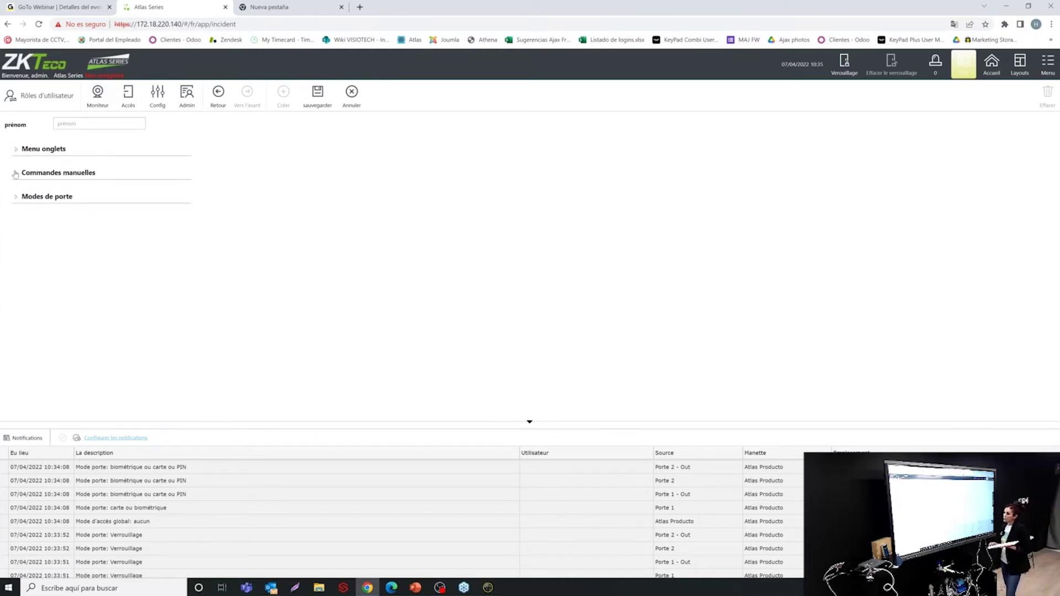
{"action": "left_click", "coordinate": [15, 173]}
{"action": "left_click", "coordinate": [16, 174]}
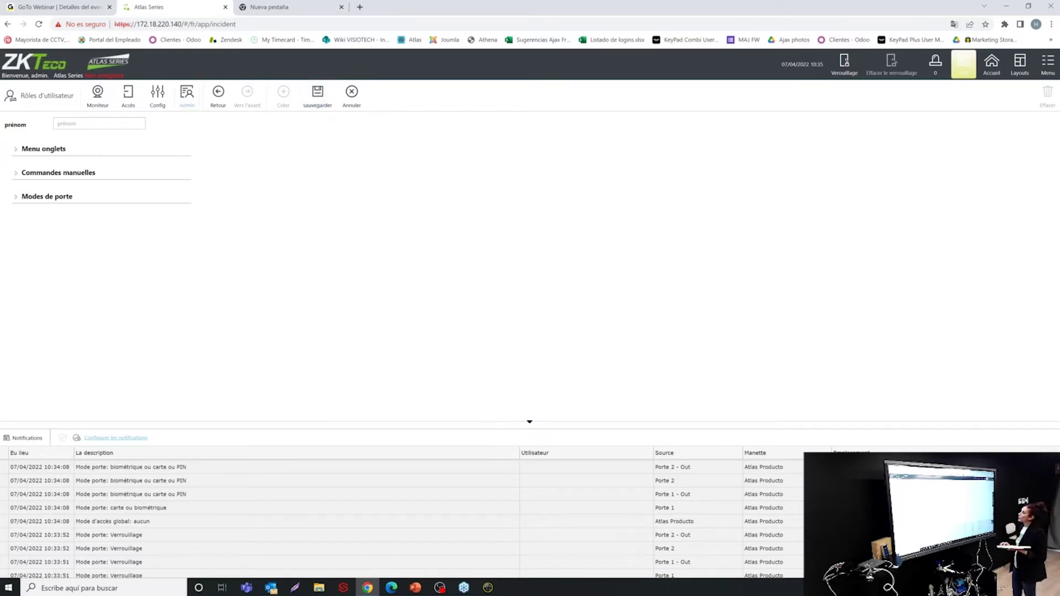
{"action": "left_click", "coordinate": [351, 93]}
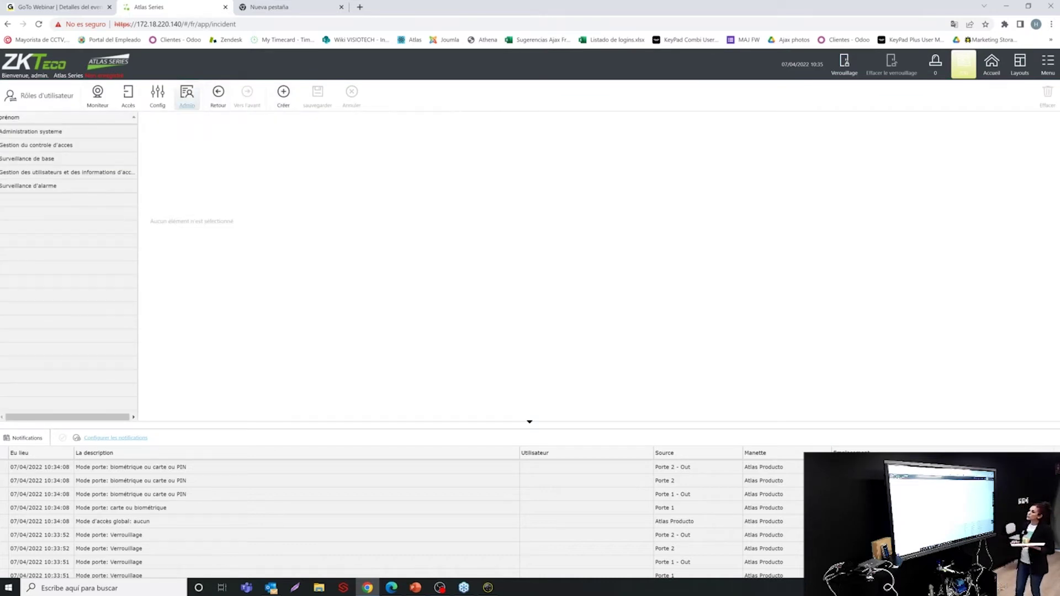
{"action": "left_click", "coordinate": [187, 95]}
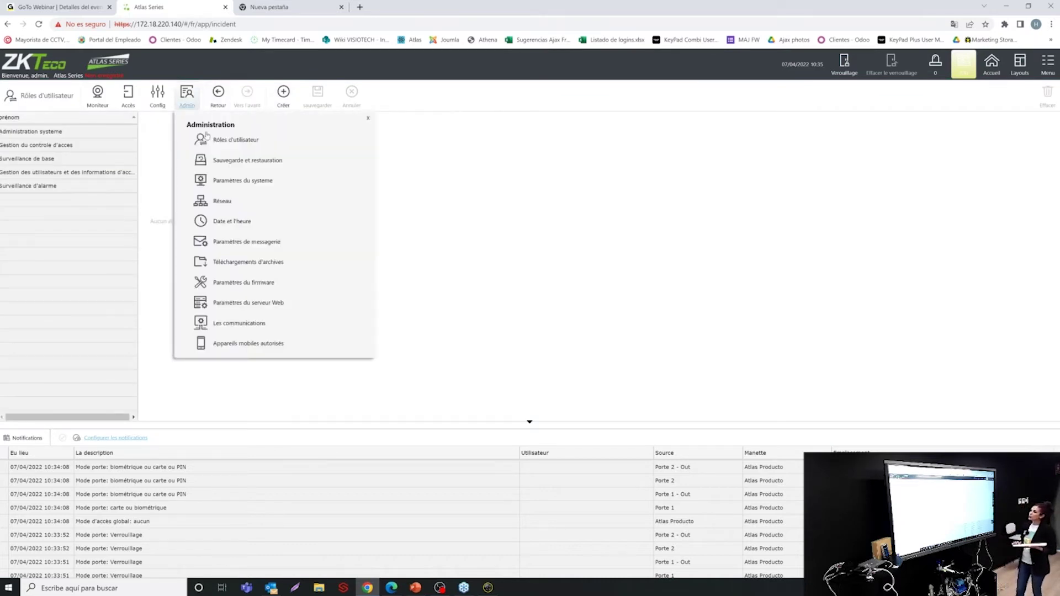
- Open Sauvegarde et restauration and keep the backup frequency at daily
{"action": "left_click", "coordinate": [220, 162]}
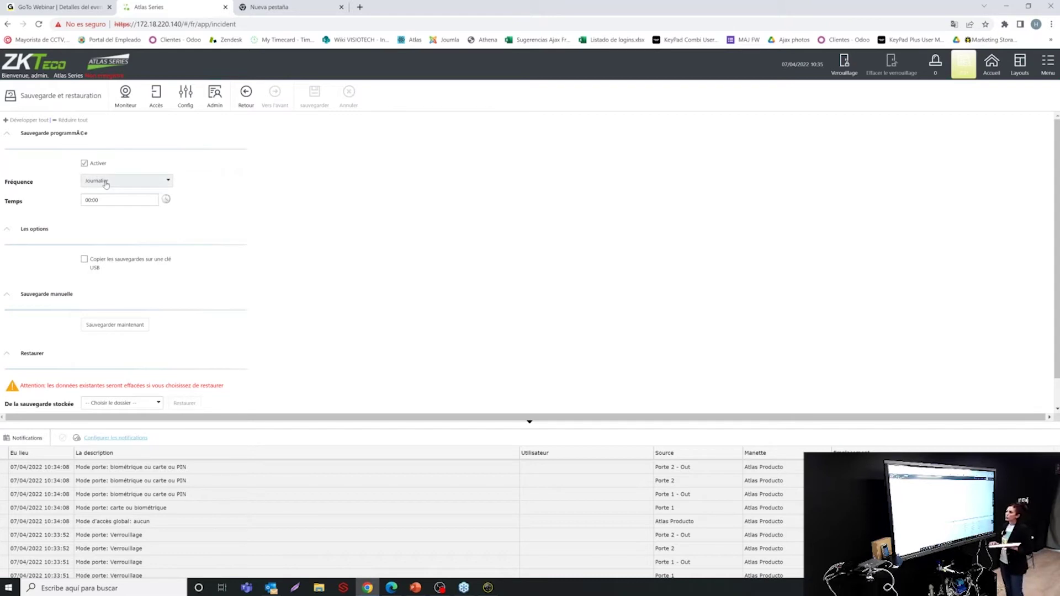
{"action": "left_click", "coordinate": [106, 184]}
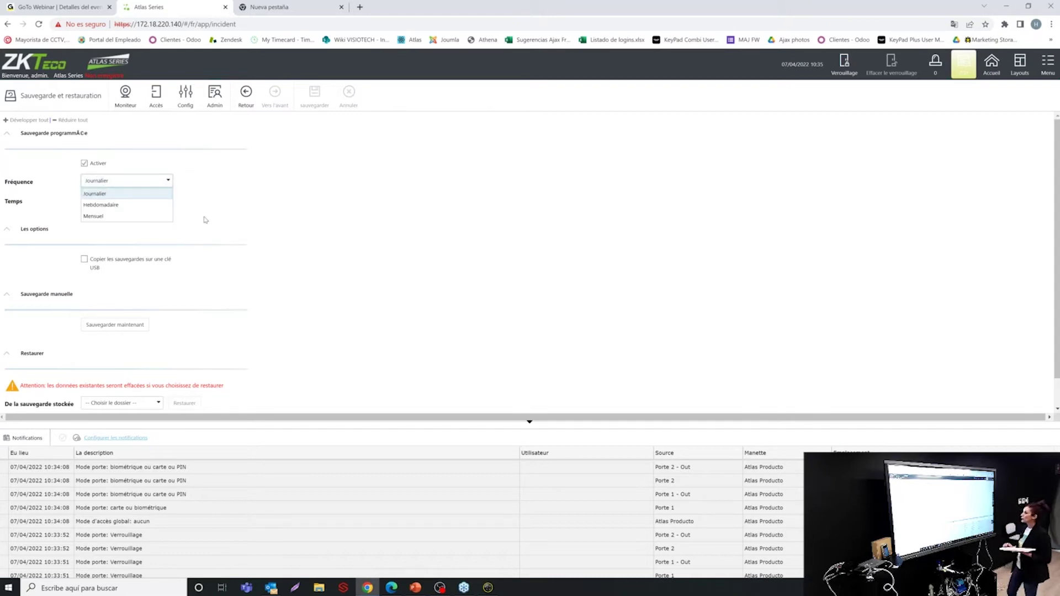
{"action": "left_click", "coordinate": [204, 220]}
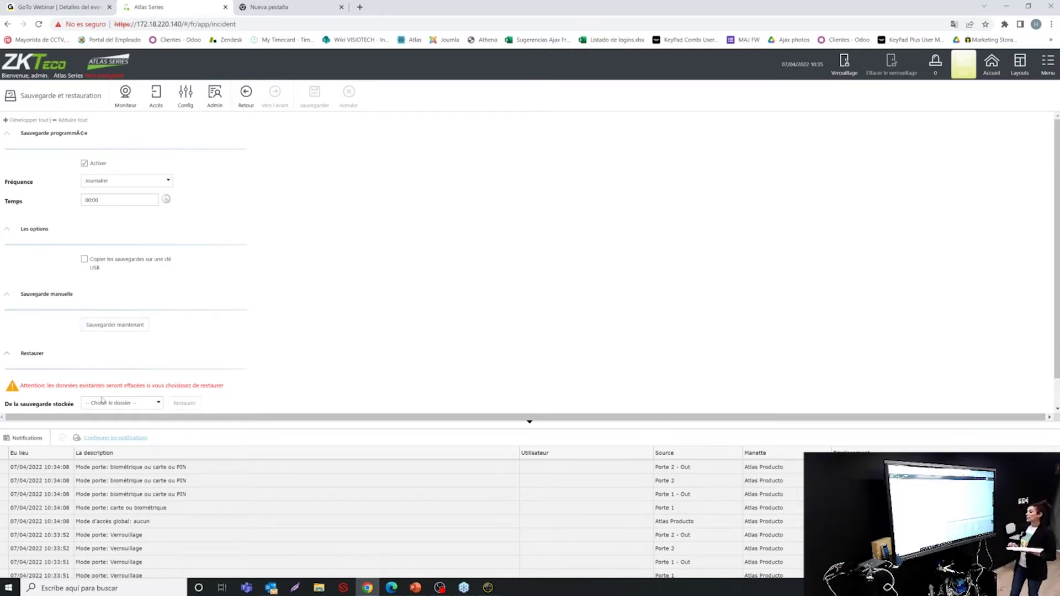
- Review the stored backups list, then browse the computer for a backup file to restore
{"action": "left_click", "coordinate": [158, 404]}
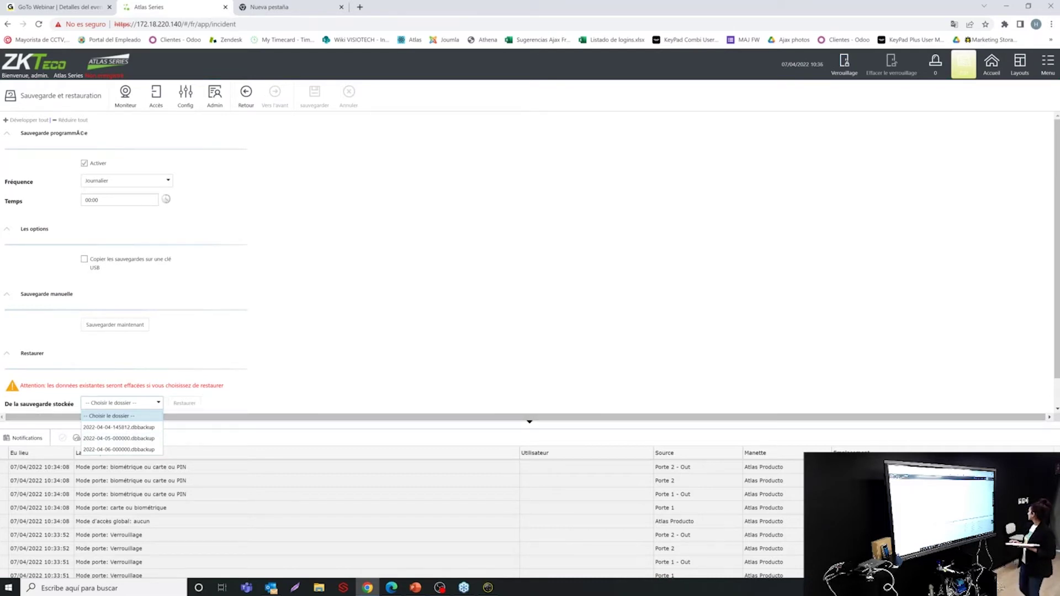
{"action": "left_click", "coordinate": [1057, 372]}
{"action": "scroll", "coordinate": [331, 381], "scroll_direction": "down", "scroll_amount": 2}
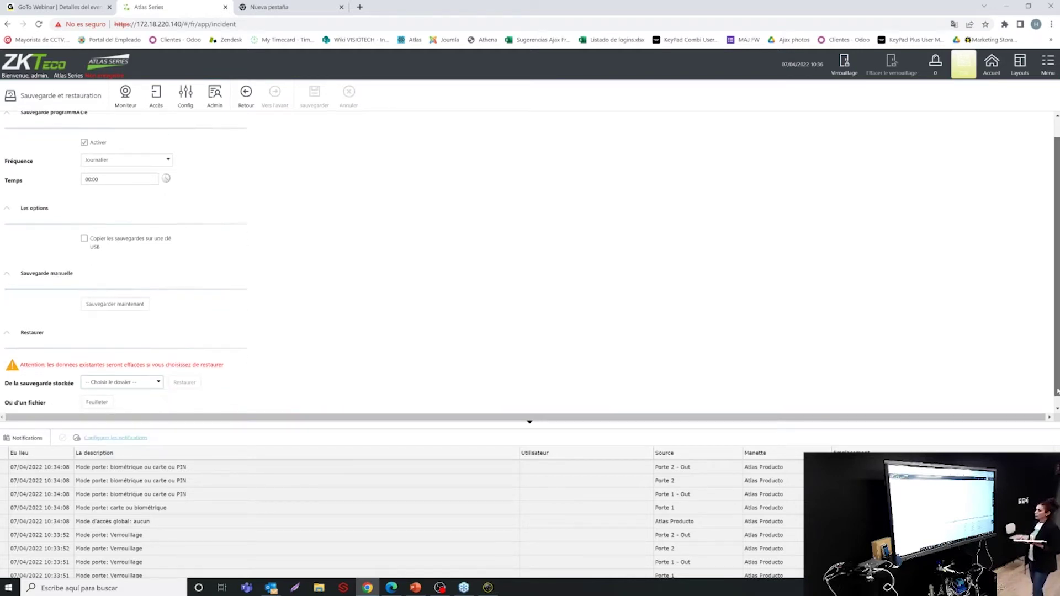
{"action": "left_click", "coordinate": [99, 401]}
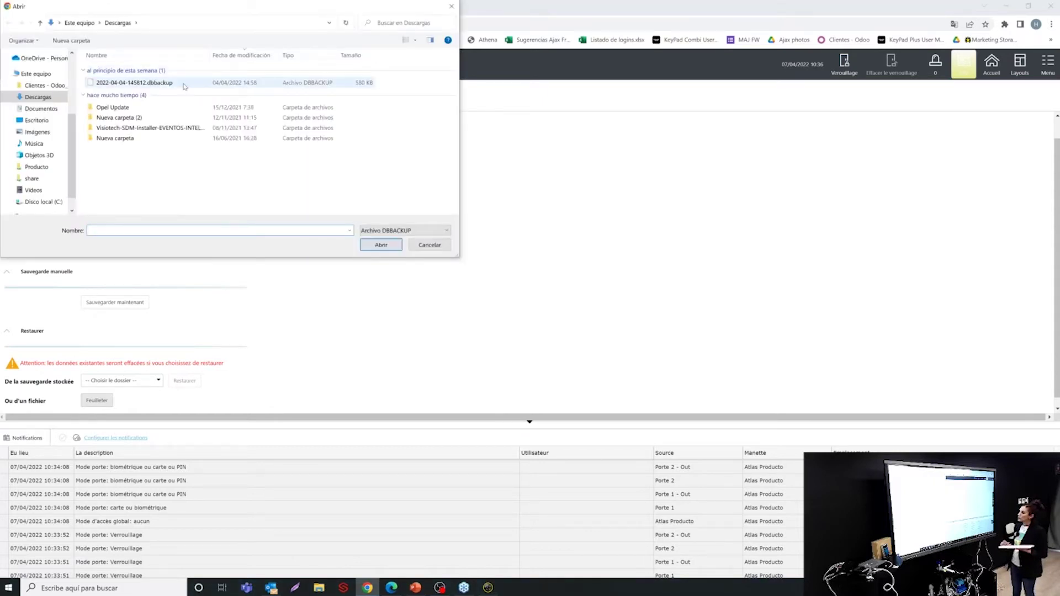
- Pick 2022-04-04-145812.dbbackup, close the upload prompt, and open the Admin menu
{"action": "left_click", "coordinate": [183, 84]}
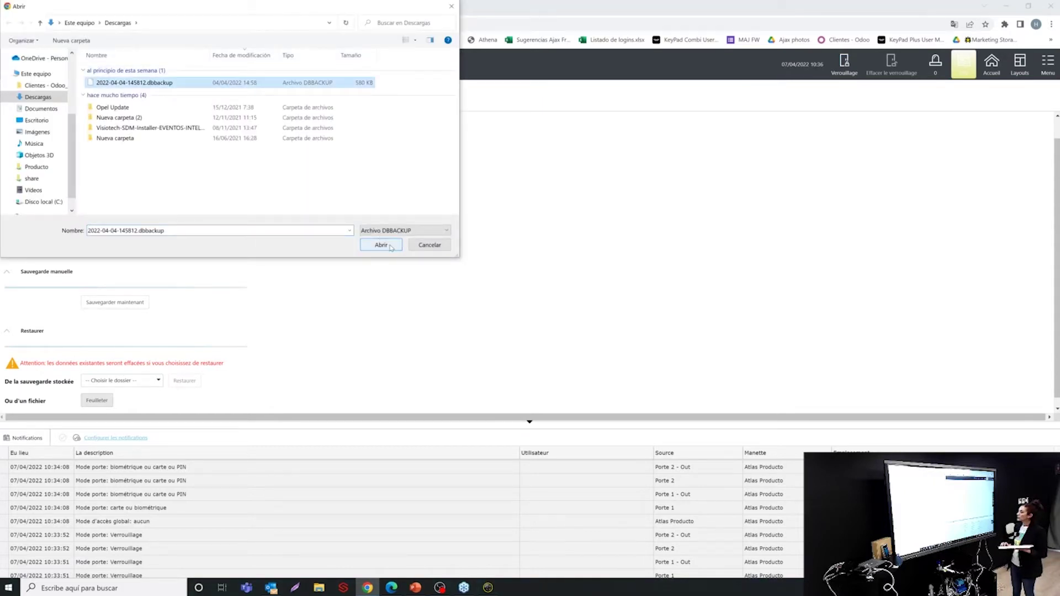
{"action": "left_click", "coordinate": [370, 248]}
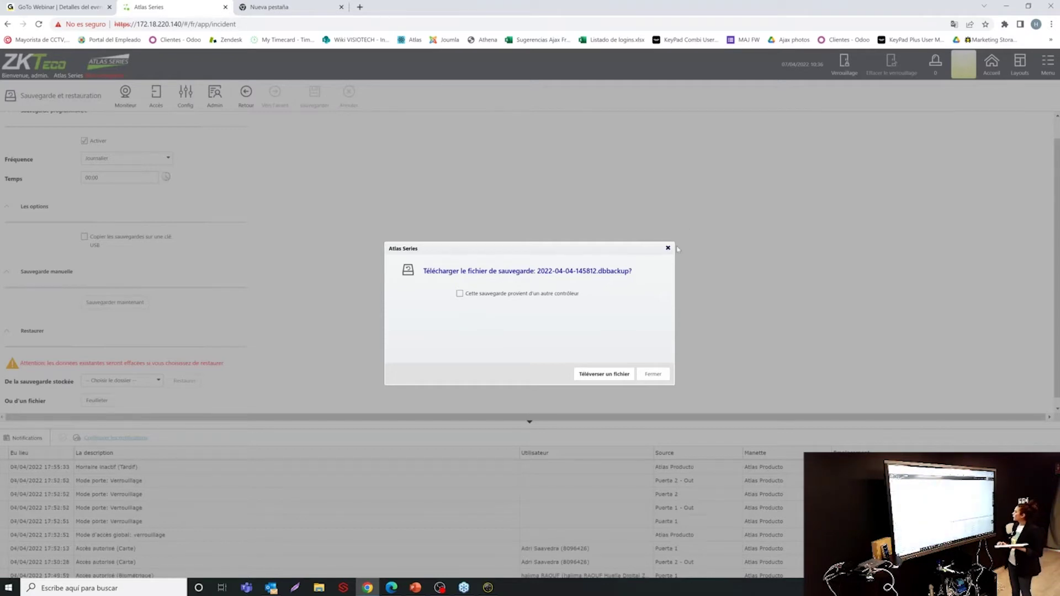
{"action": "left_click", "coordinate": [668, 248]}
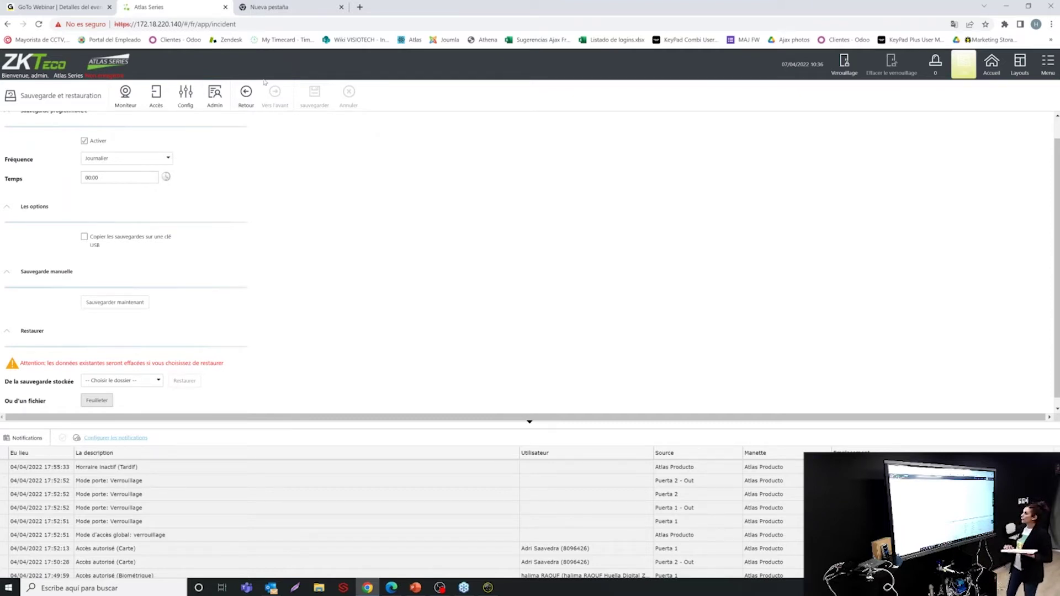
{"action": "left_click", "coordinate": [205, 106]}
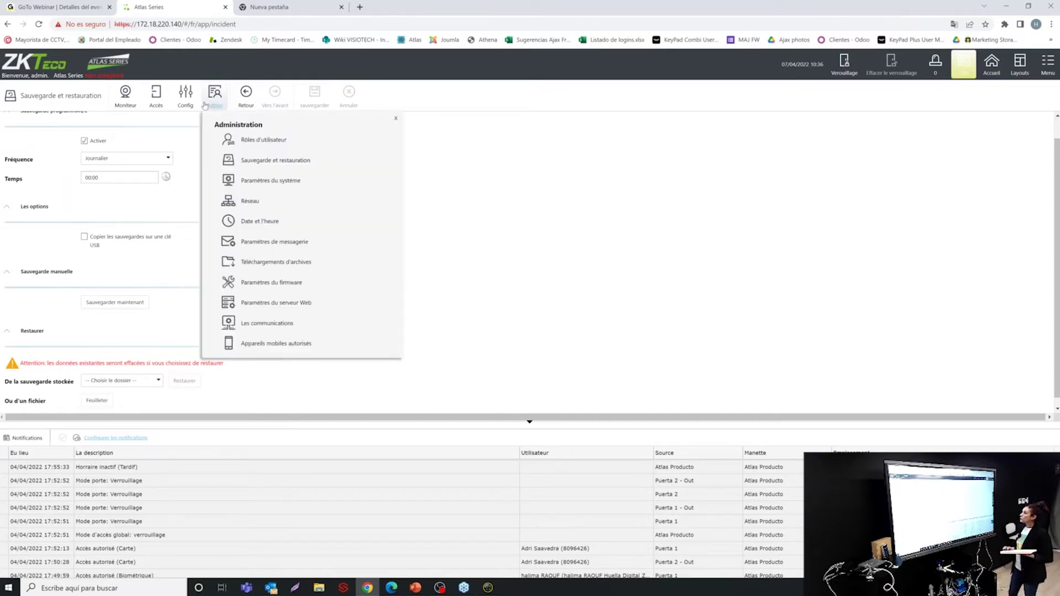
- Open Paramètres du système and scroll to the custom fields, such as 'Etat civil'
{"action": "left_click", "coordinate": [261, 187]}
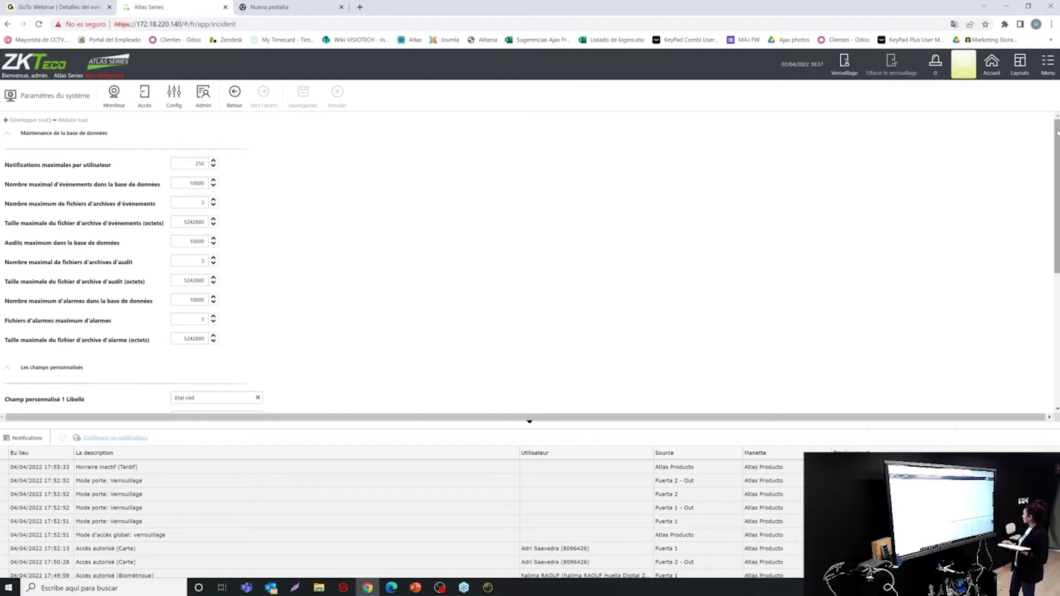
{"action": "left_click_drag", "start_coordinate": [1055, 154], "coordinate": [1055, 228]}
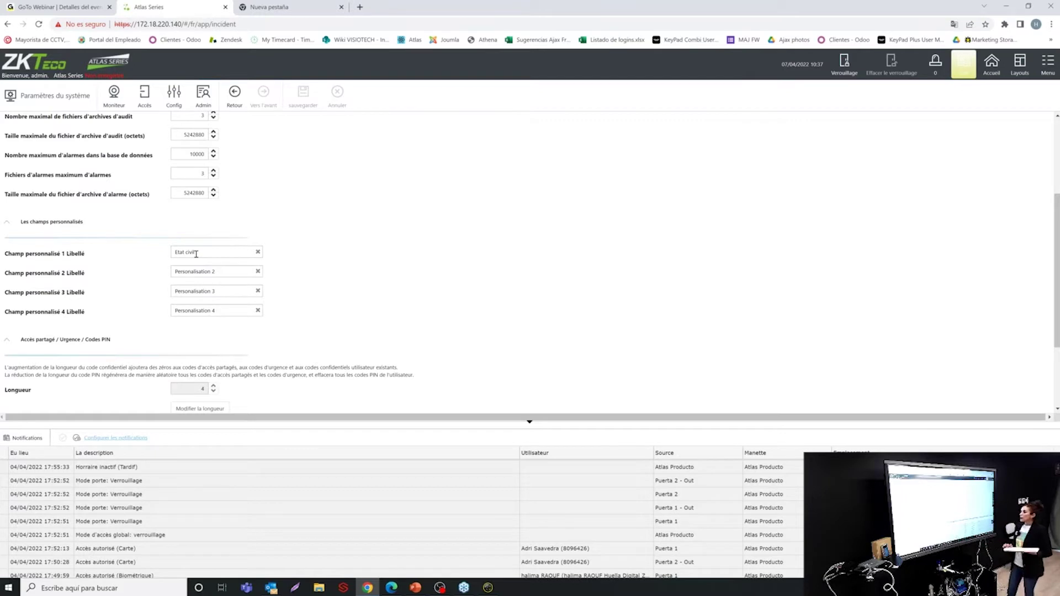
- Open Accès > Utilisateurs, start and cancel a new user, then open the Admin menu
{"action": "left_click", "coordinate": [147, 104]}
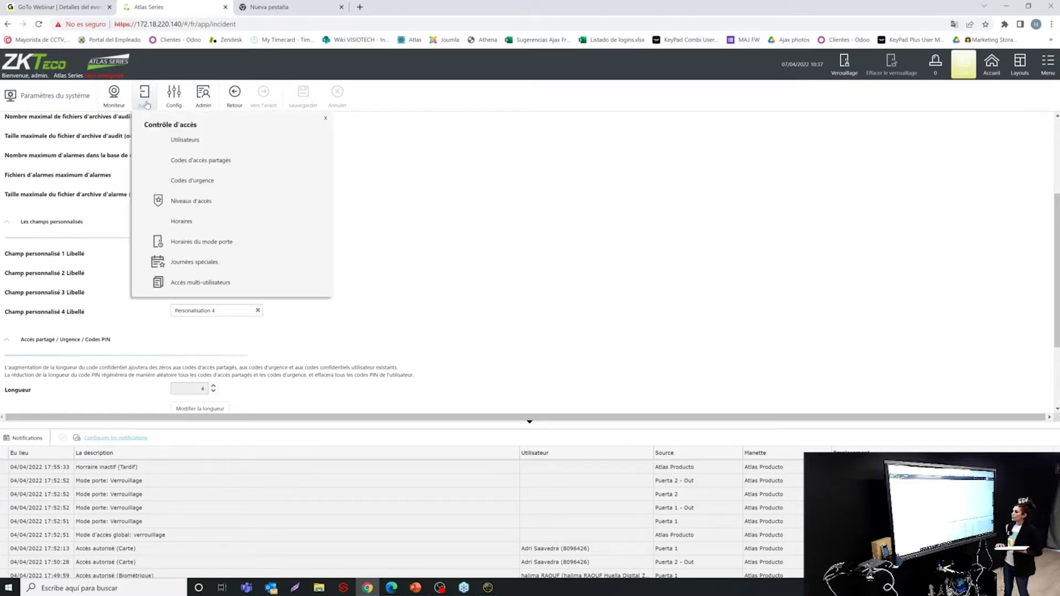
{"action": "left_click", "coordinate": [181, 142]}
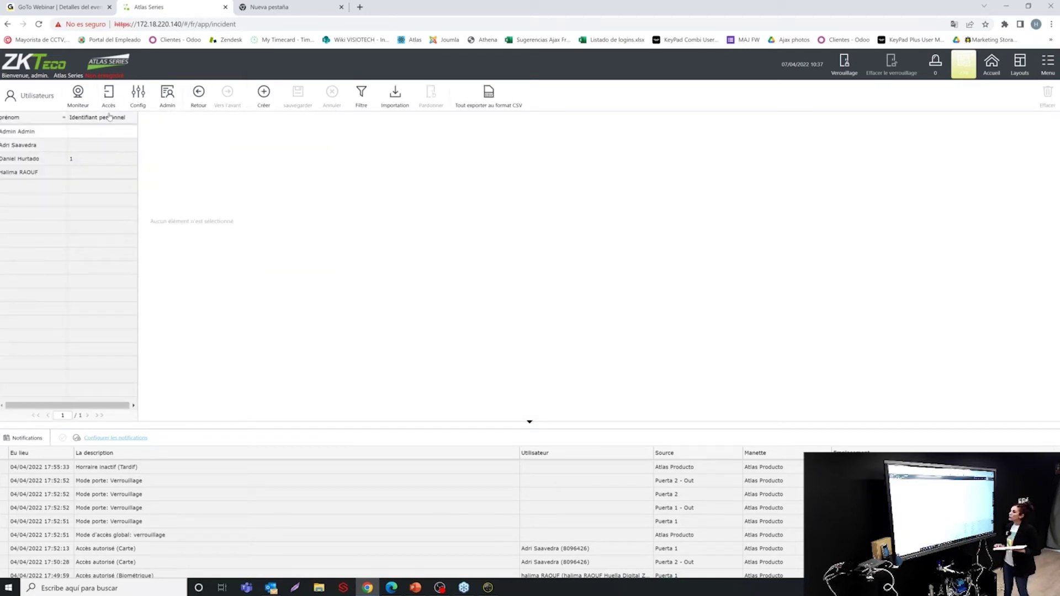
{"action": "left_click", "coordinate": [269, 105]}
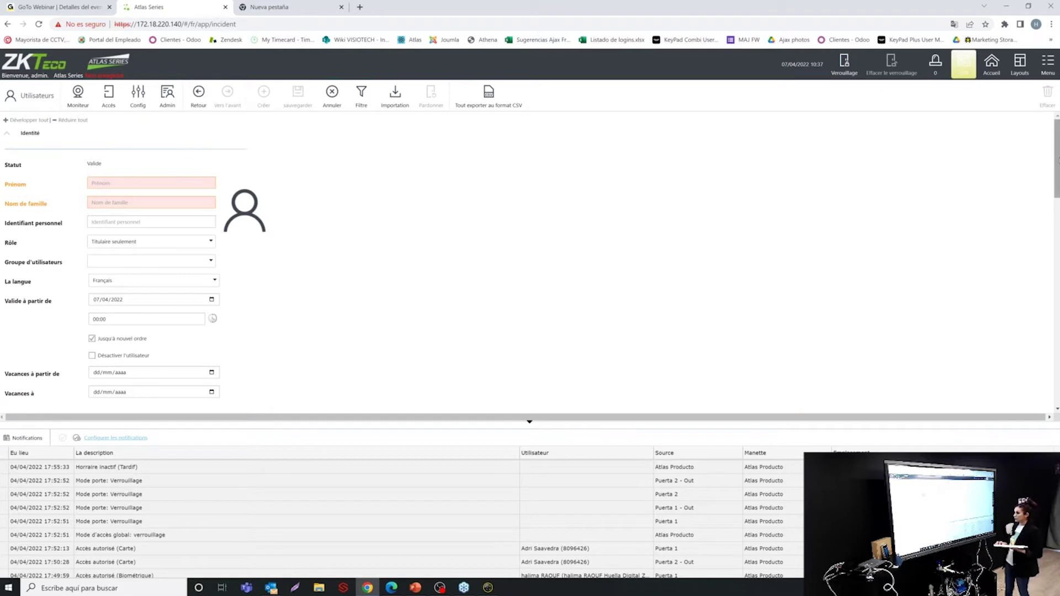
{"action": "left_click_drag", "start_coordinate": [1057, 161], "coordinate": [1058, 208]}
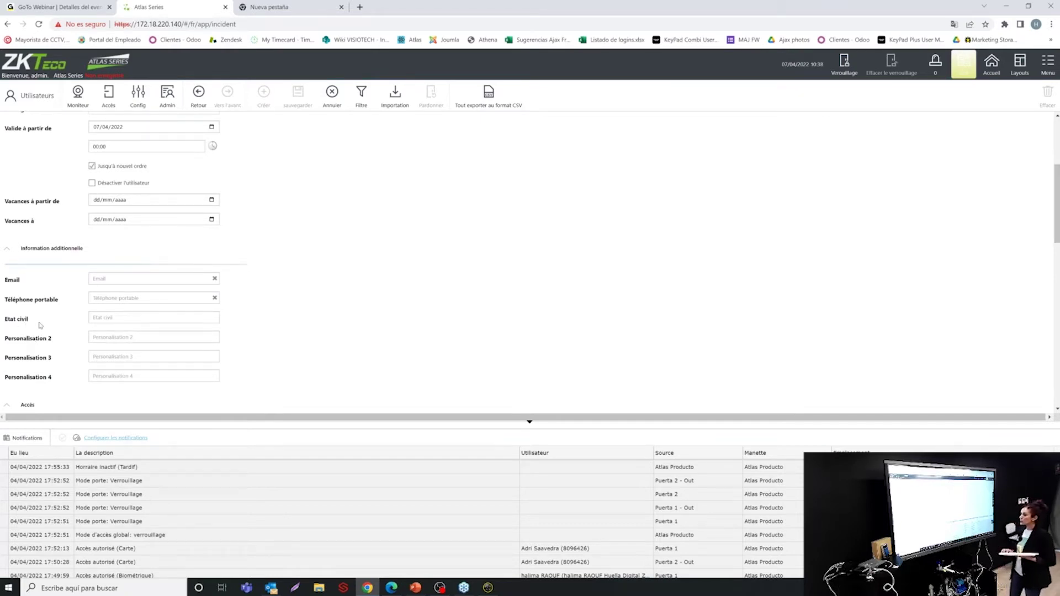
{"action": "left_click", "coordinate": [332, 97]}
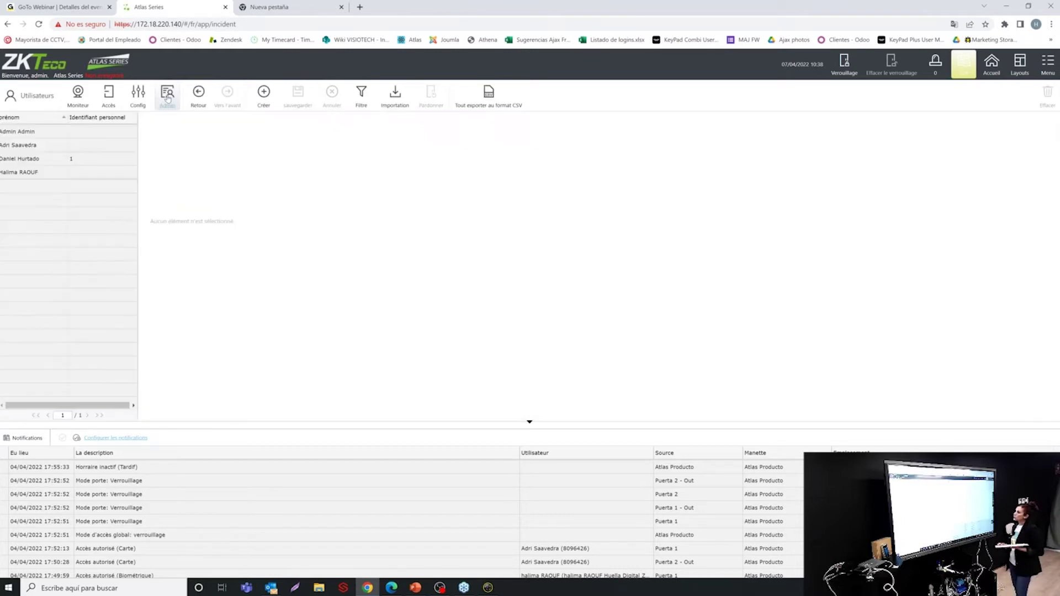
{"action": "left_click", "coordinate": [168, 98]}
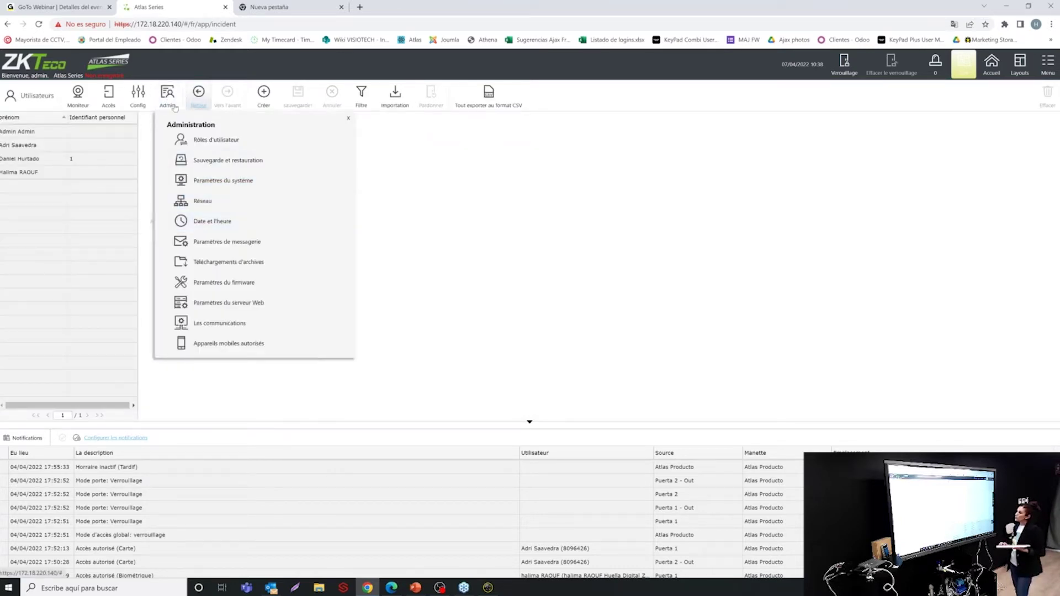
- Review the system parameters: database maintenance limits, custom field labels, PIN length and card-number options
{"action": "left_click", "coordinate": [209, 188]}
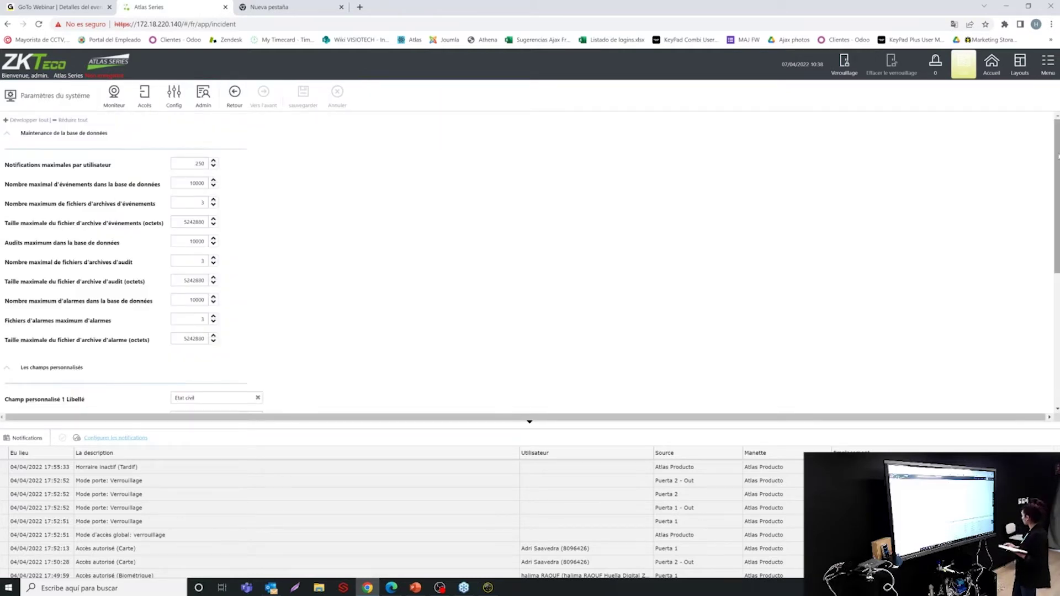
{"action": "left_click_drag", "start_coordinate": [1059, 156], "coordinate": [1053, 302]}
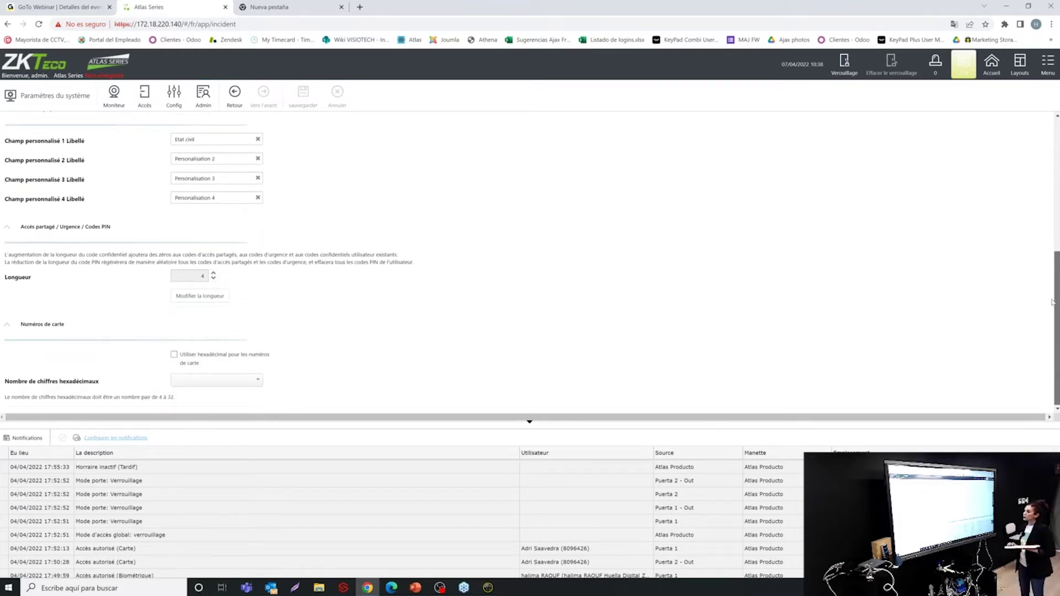
{"action": "left_click_drag", "start_coordinate": [1053, 302], "coordinate": [1053, 295]}
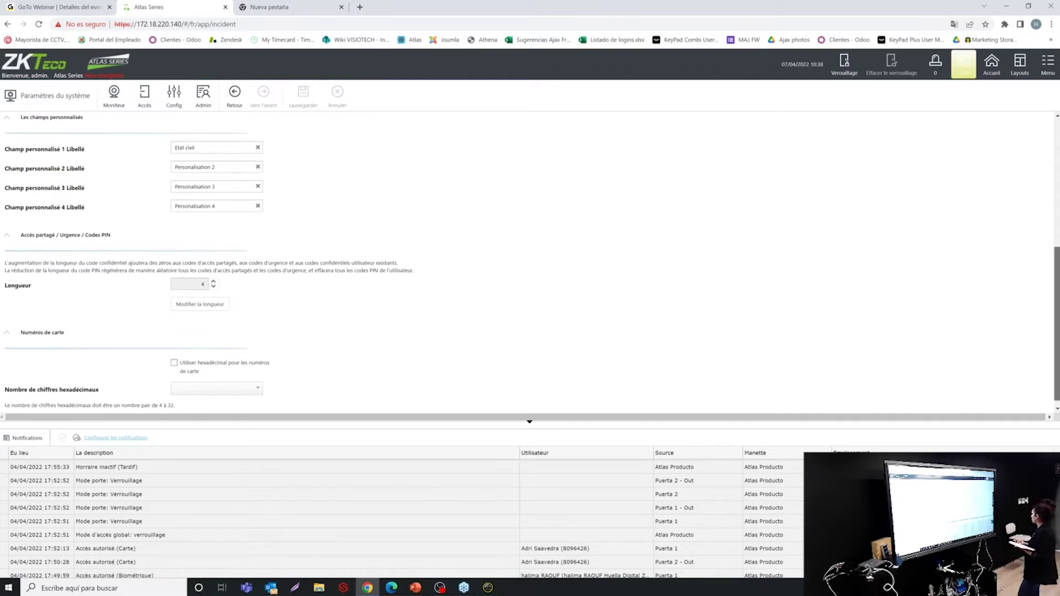
{"action": "scroll", "coordinate": [657, 194], "scroll_direction": "up", "scroll_amount": 5}
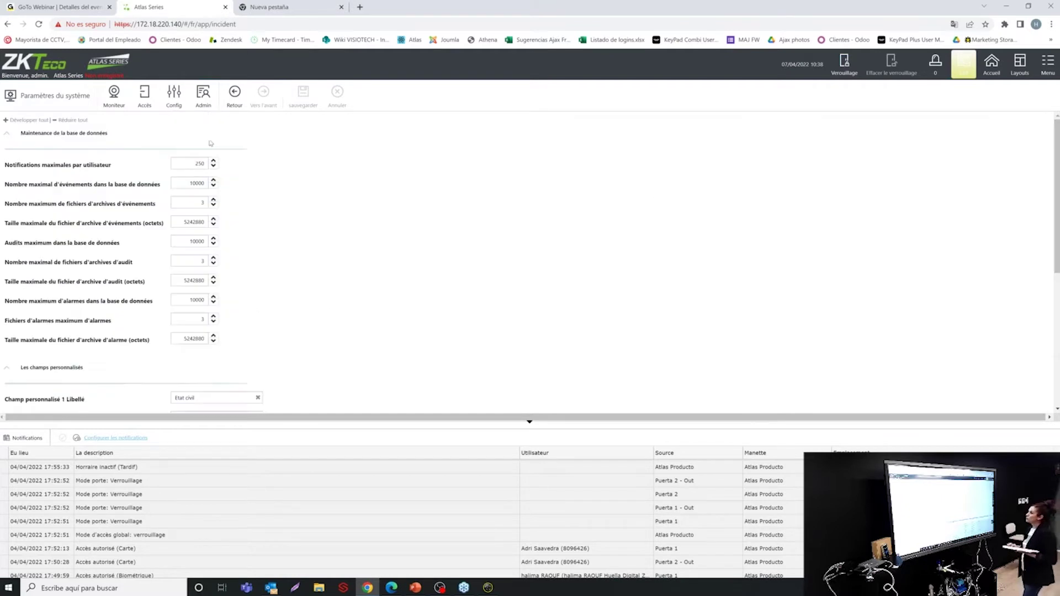
{"action": "left_click", "coordinate": [204, 102]}
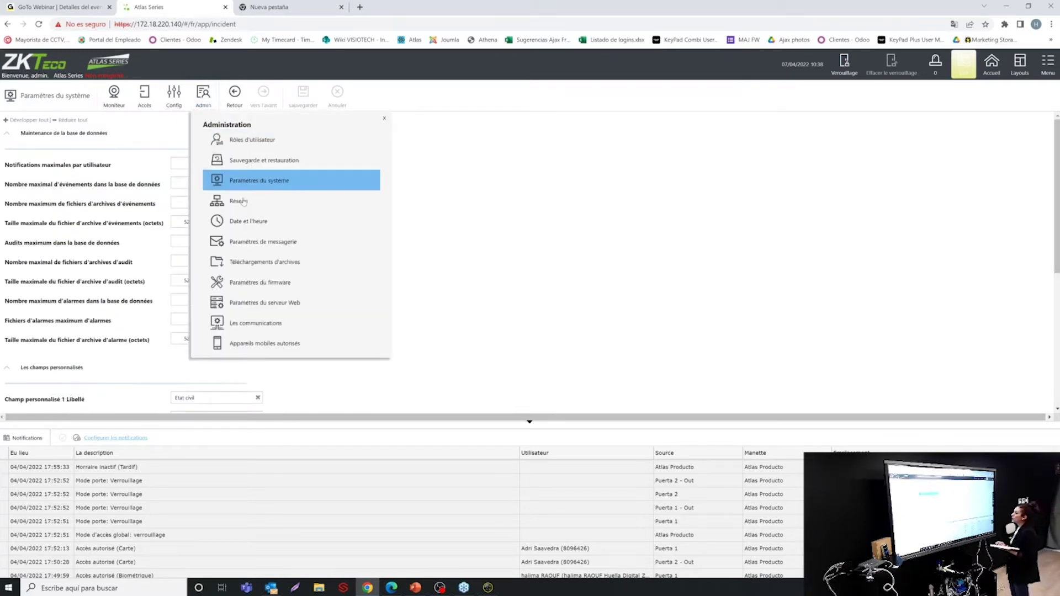
- Show the Ethernet interface's manual settings: IP 172.18.220.140, gateway 172.18.220.1, mask and DNS
{"action": "left_click", "coordinate": [239, 201]}
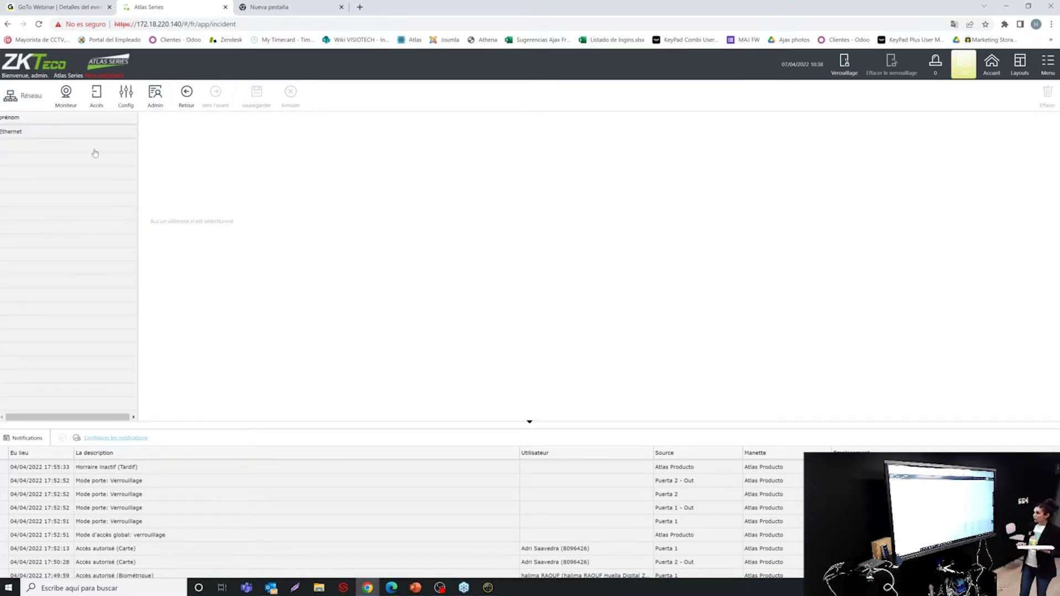
{"action": "left_click", "coordinate": [70, 132]}
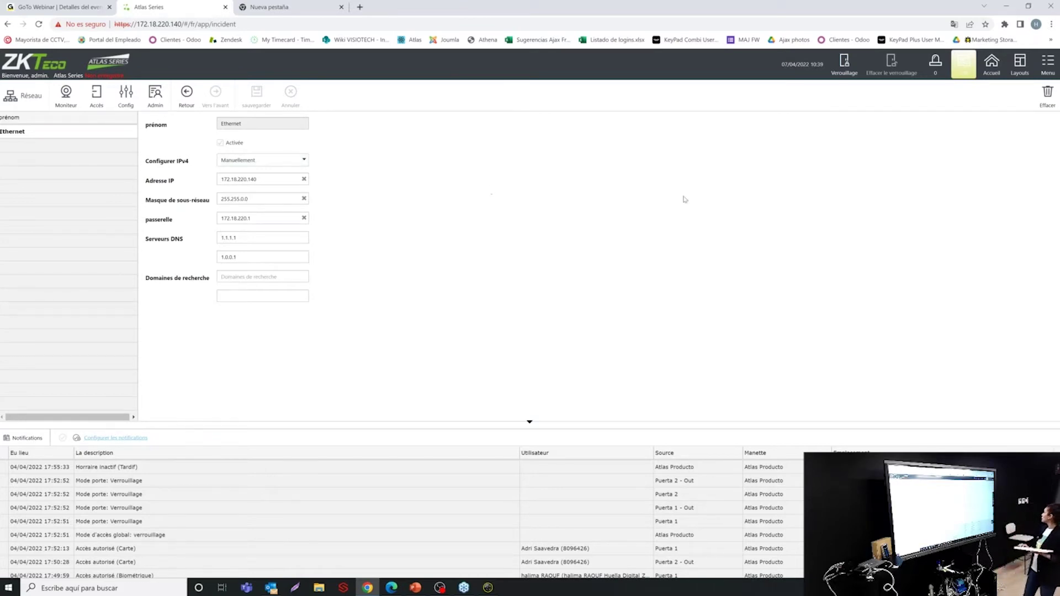
{"action": "left_click", "coordinate": [156, 102]}
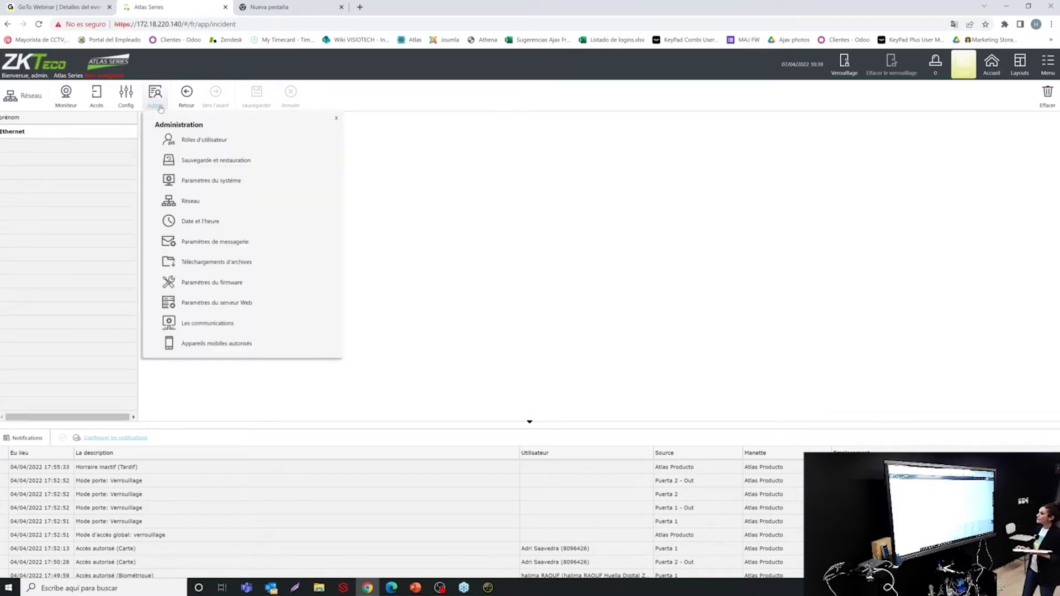
- Check the date and time page, keeping the time zone at UTC+01:00 Brussels
{"action": "left_click", "coordinate": [194, 223]}
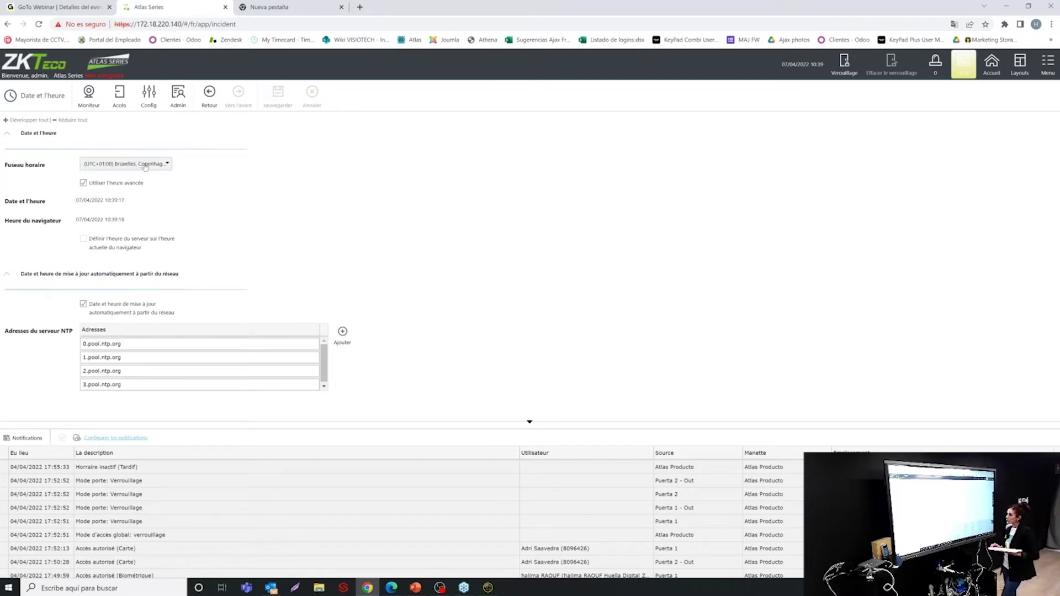
{"action": "left_click", "coordinate": [144, 165]}
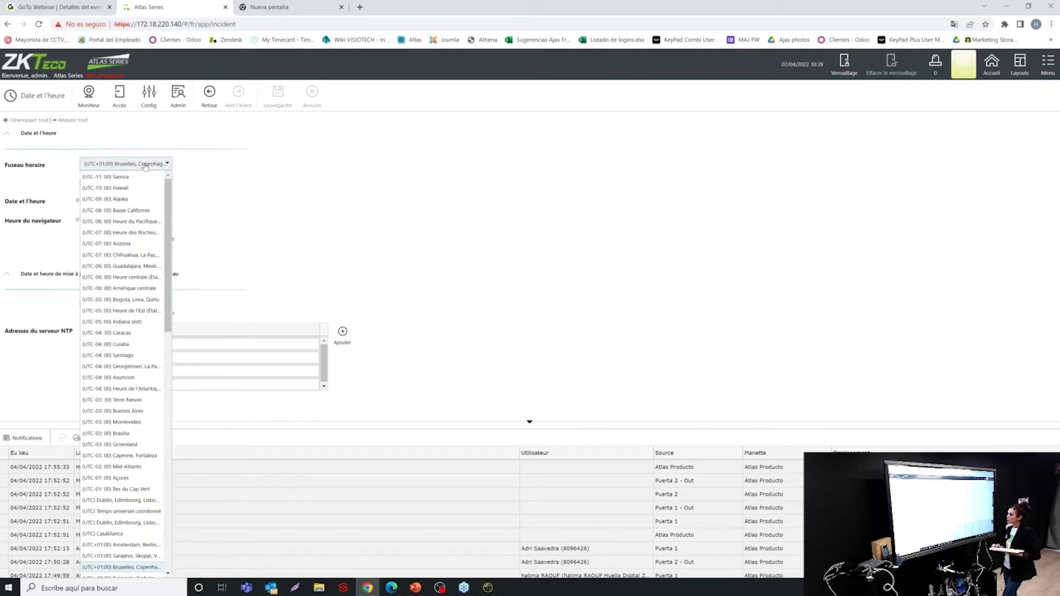
{"action": "left_click", "coordinate": [318, 195]}
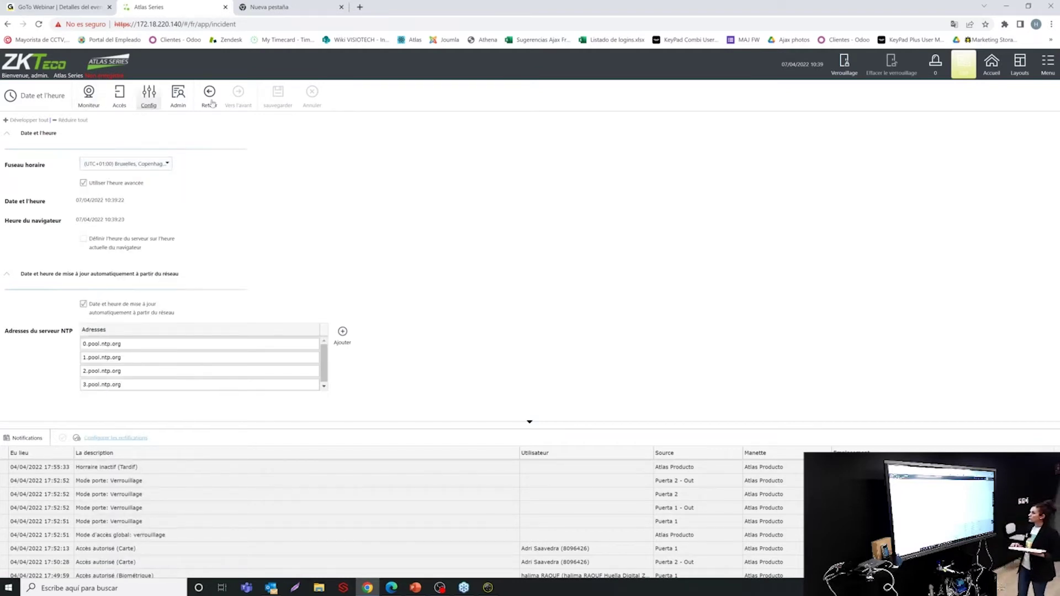
{"action": "left_click", "coordinate": [178, 95]}
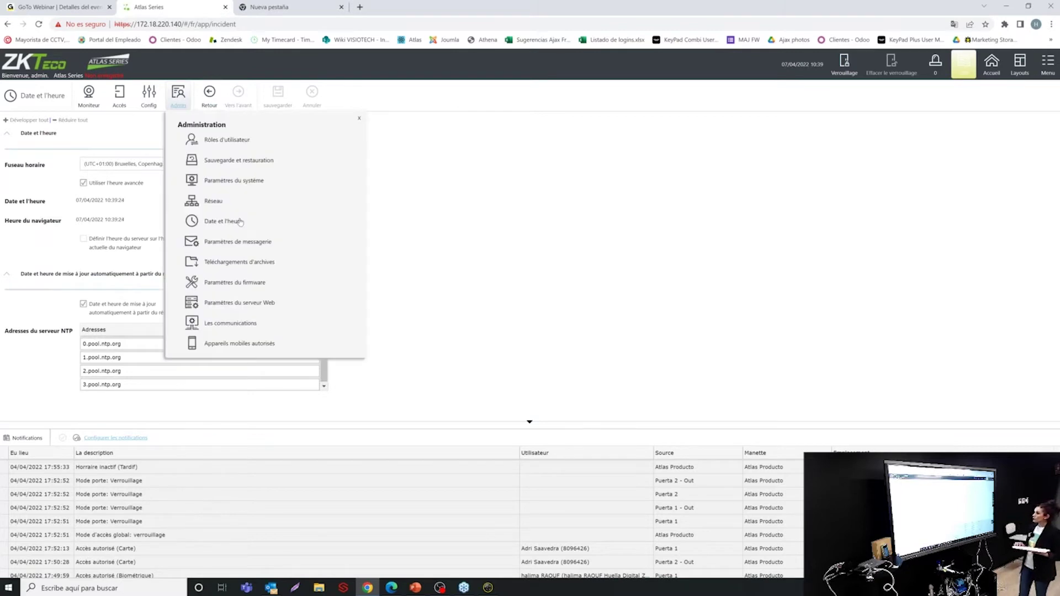
- Display the messaging settings with SMTP server smtp.gmail.com, port 25 and SSL/TLS enabled
{"action": "left_click", "coordinate": [238, 242]}
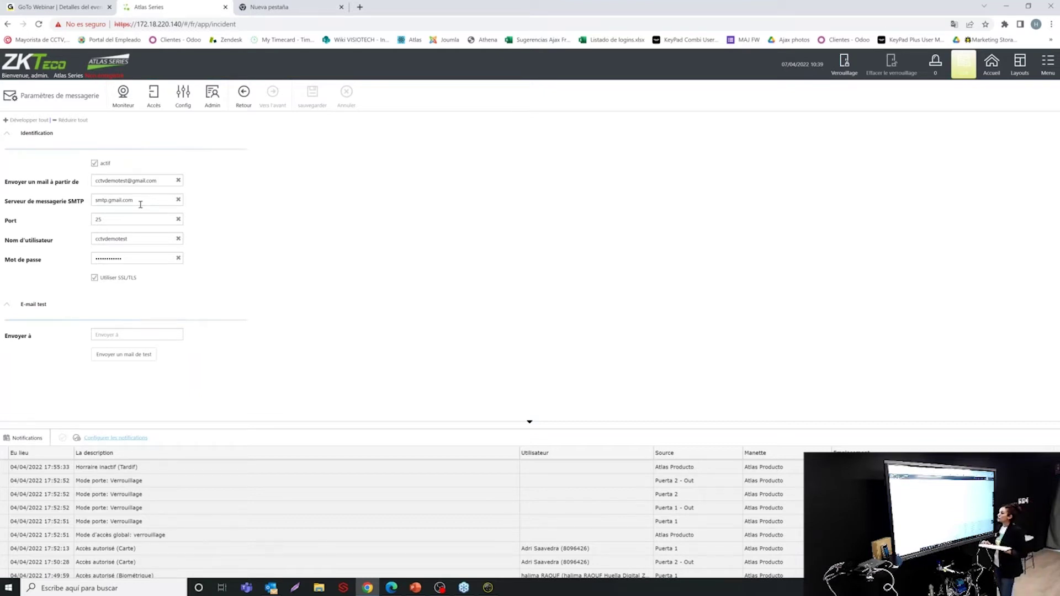
{"action": "left_click", "coordinate": [137, 333]}
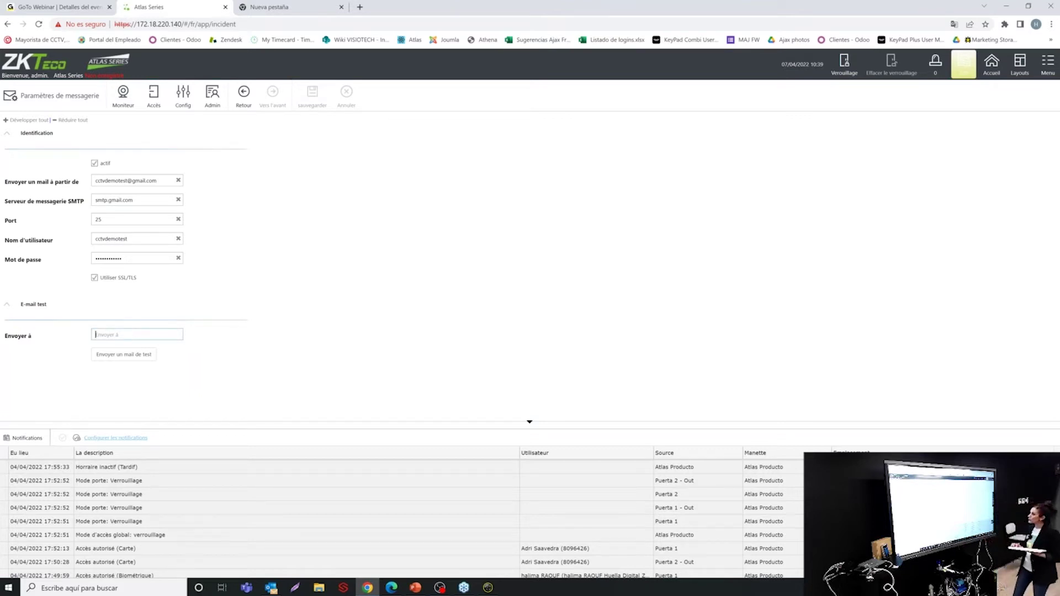
{"action": "left_click", "coordinate": [212, 95]}
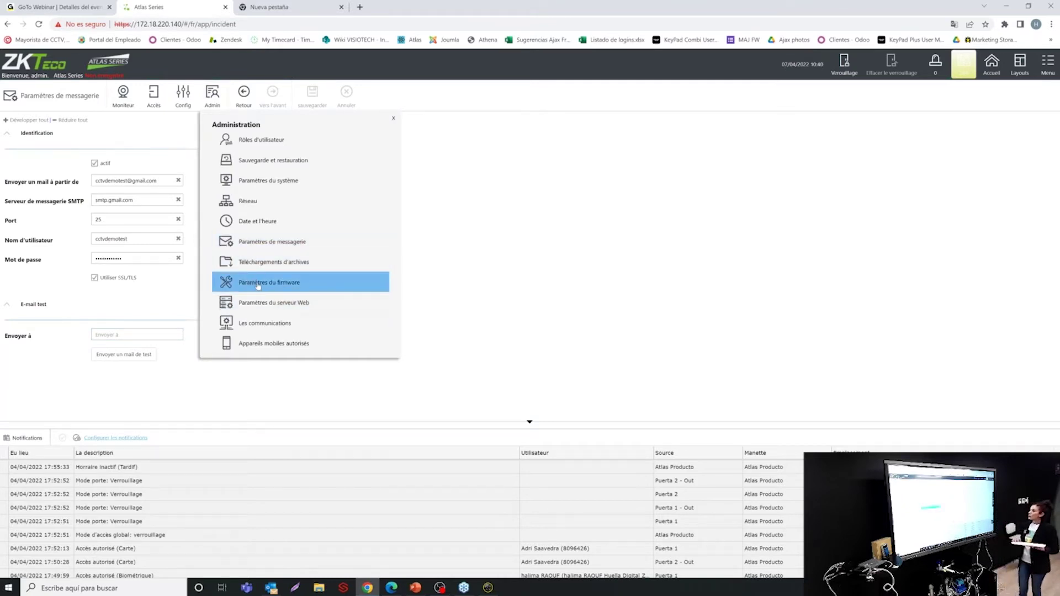
{"action": "left_click", "coordinate": [258, 285]}
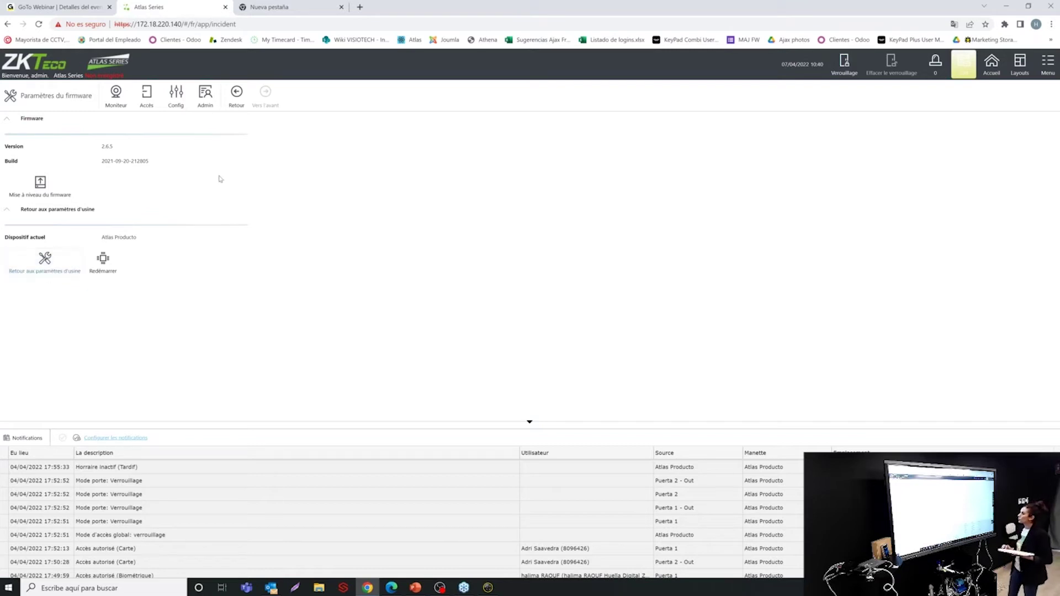
{"action": "left_click", "coordinate": [208, 100]}
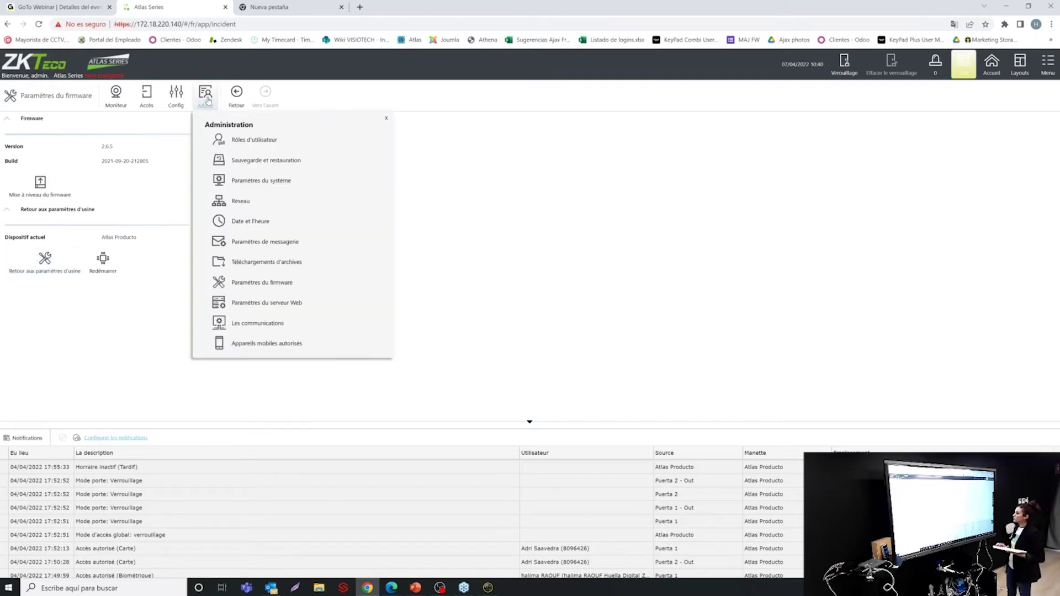
- View the web server's HTTPS certificate upload and port 443, then go to Les communications
{"action": "left_click", "coordinate": [254, 308]}
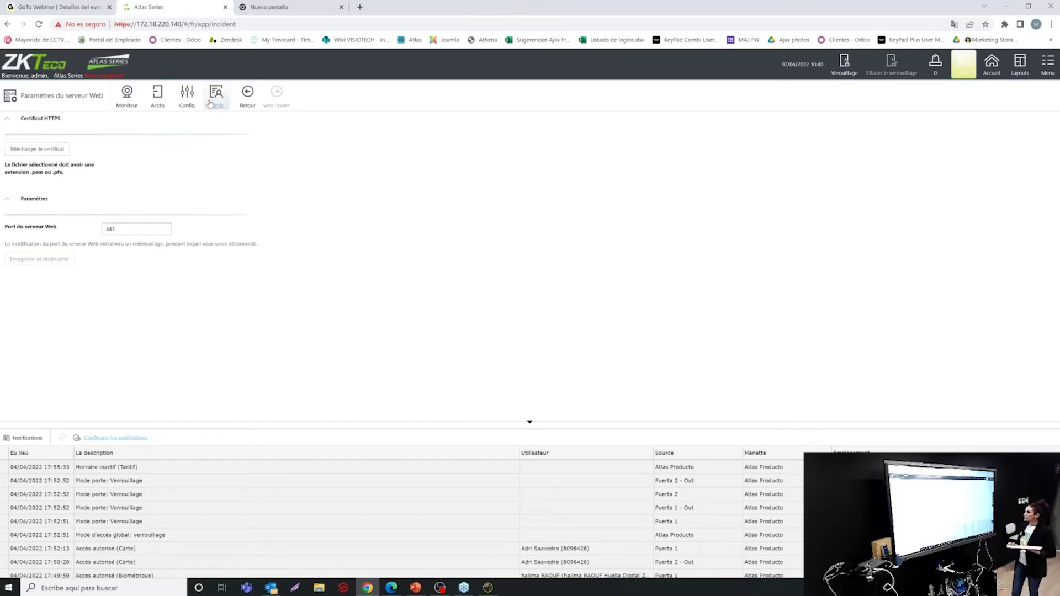
{"action": "left_click", "coordinate": [210, 104]}
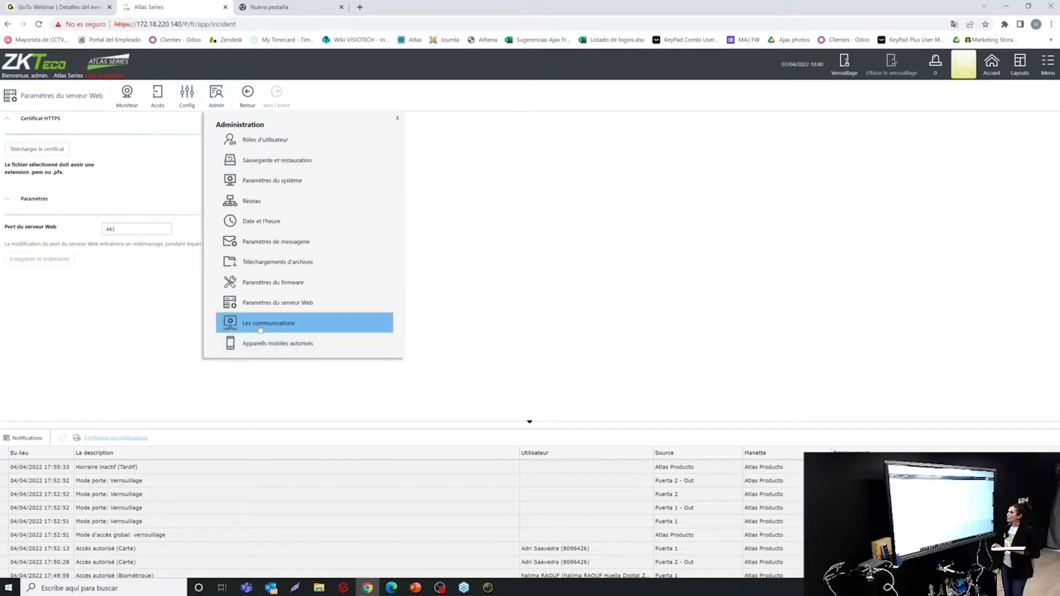
{"action": "left_click", "coordinate": [260, 328]}
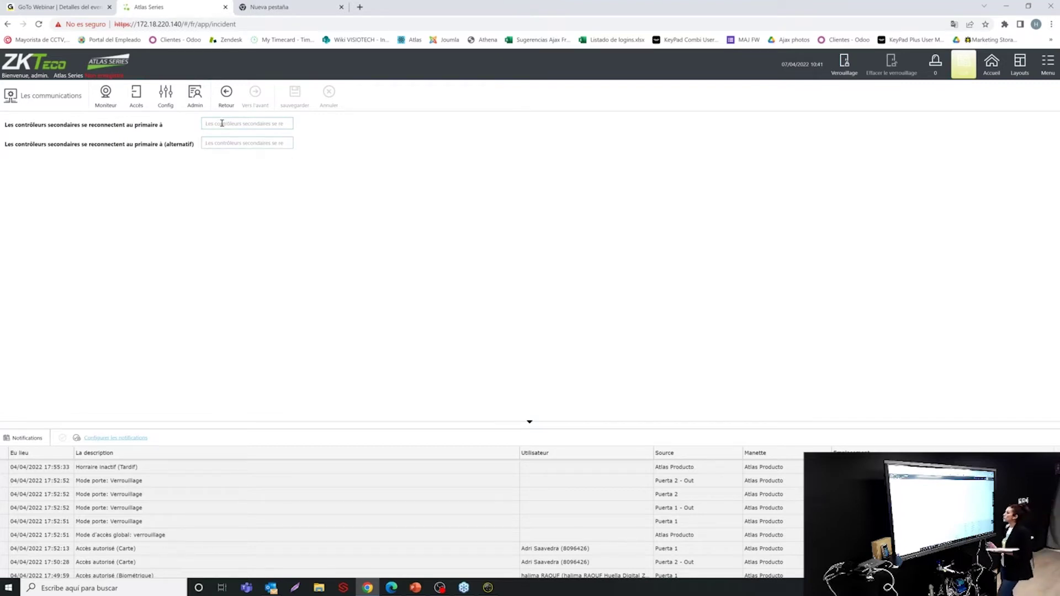
- Check the empty primary and alternate reconnection fields, then go to Appareils mobiles autorisés
{"action": "left_click", "coordinate": [221, 125]}
{"action": "left_click", "coordinate": [214, 144]}
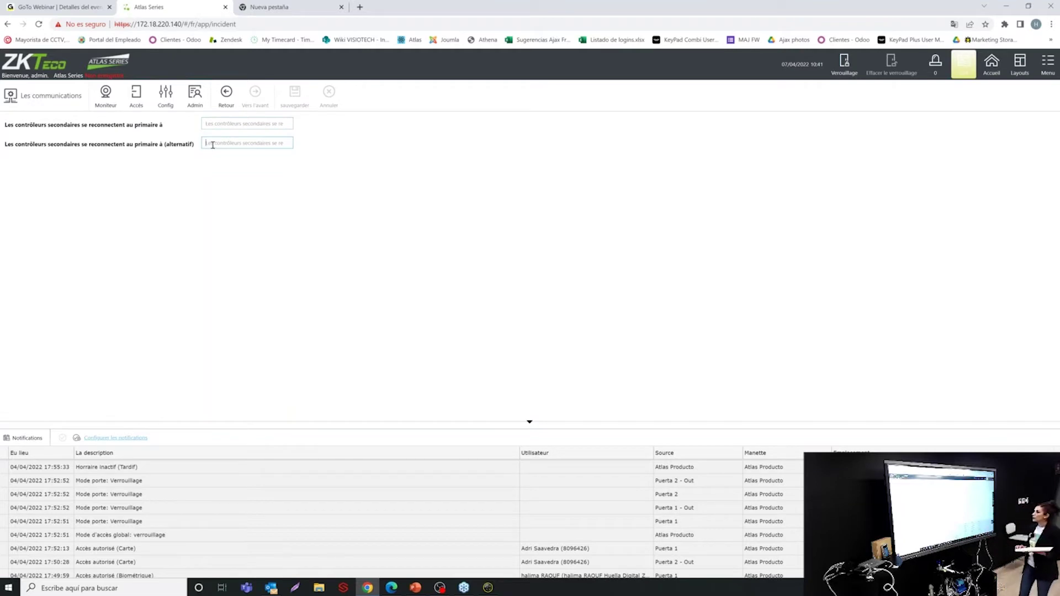
{"action": "left_click", "coordinate": [199, 107]}
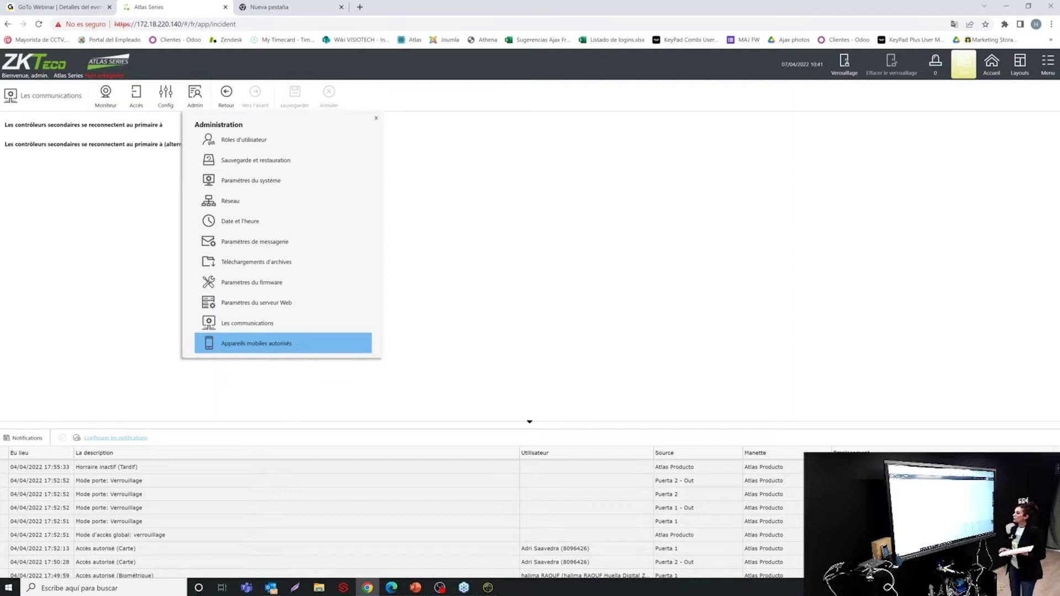
{"action": "left_click", "coordinate": [256, 343]}
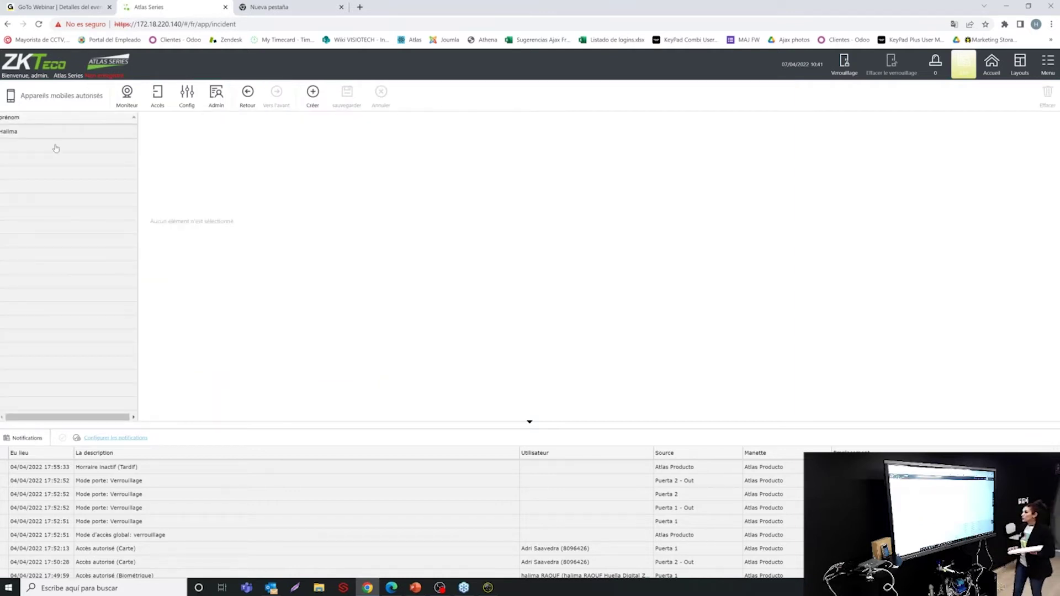
- Show the registered mobile device's record, valid from 21/03/2022, with its authorization QR code
{"action": "left_click", "coordinate": [20, 133]}
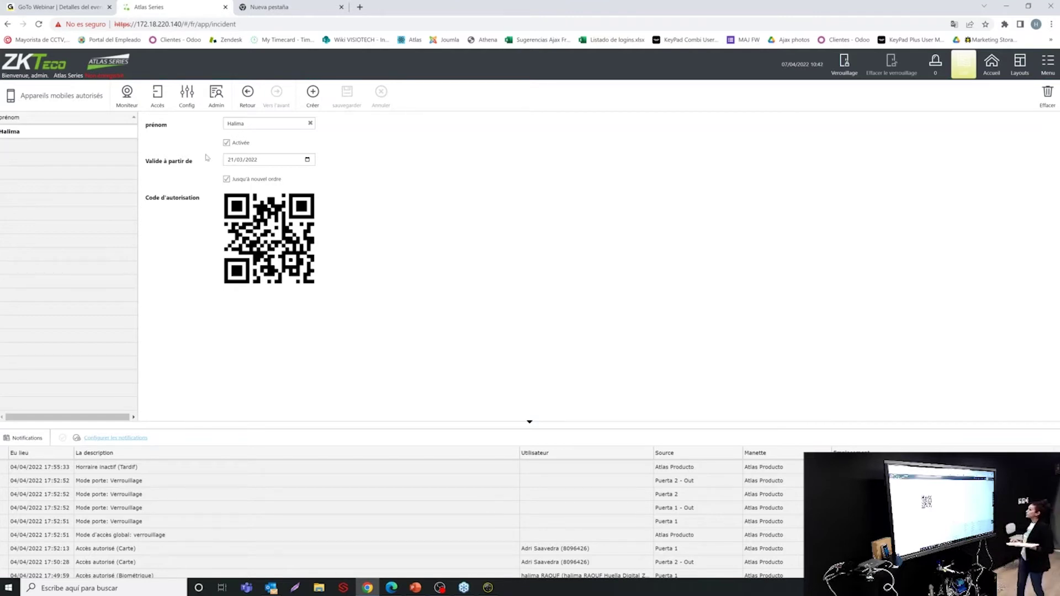
{"action": "left_click", "coordinate": [216, 102]}
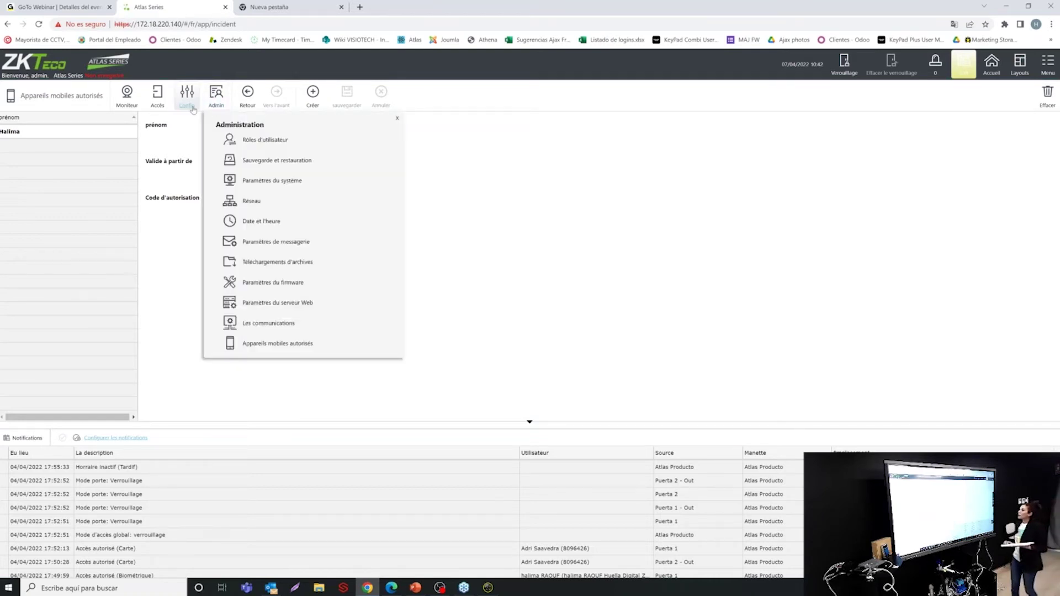
{"action": "left_click", "coordinate": [187, 105]}
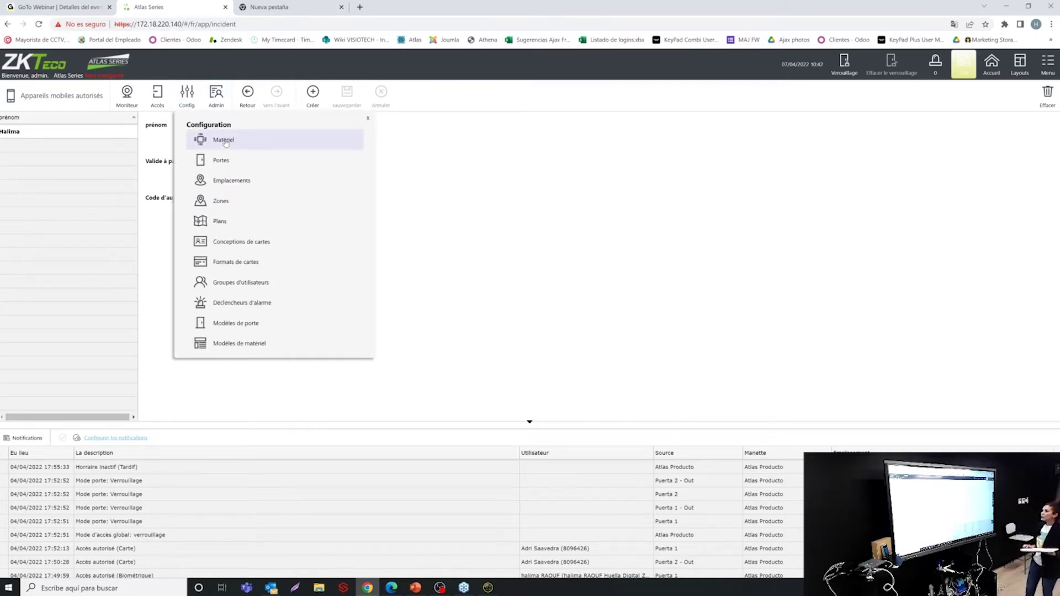
- Open the Atlas Producto controller's details, keeping its location on Departement Produit
{"action": "left_click", "coordinate": [223, 141]}
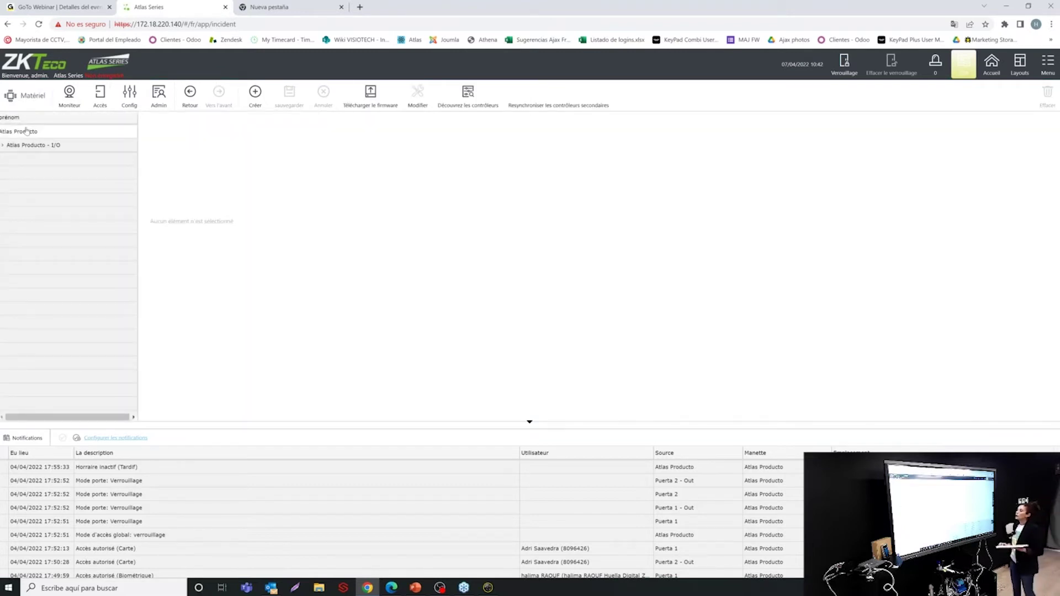
{"action": "left_click", "coordinate": [26, 131]}
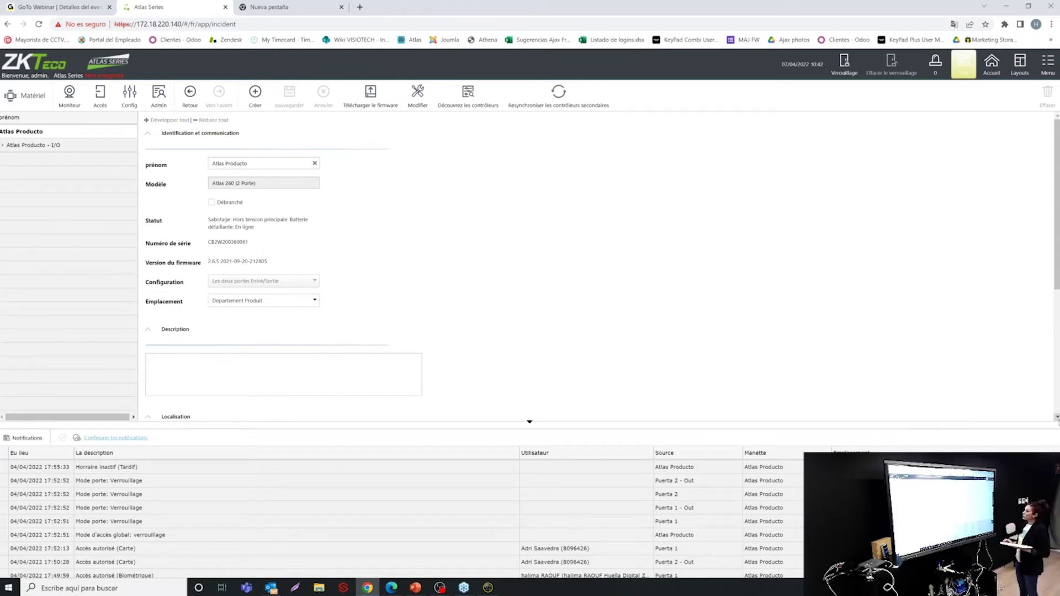
{"action": "scroll", "coordinate": [597, 265], "scroll_direction": "down", "scroll_amount": 1}
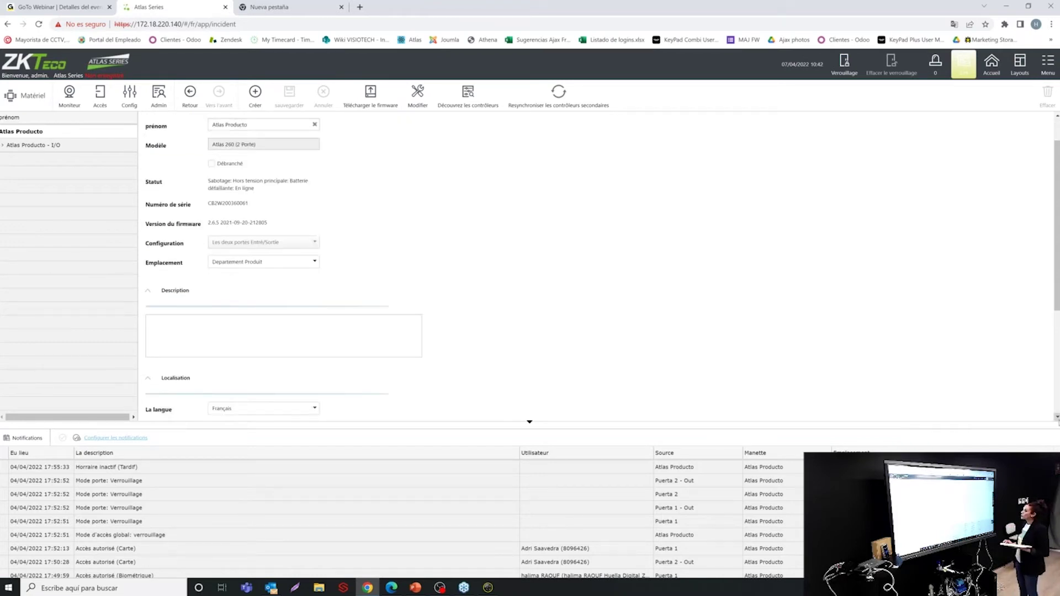
{"action": "scroll", "coordinate": [602, 265], "scroll_direction": "down", "scroll_amount": 1}
{"action": "scroll", "coordinate": [602, 265], "scroll_direction": "down", "scroll_amount": 1}
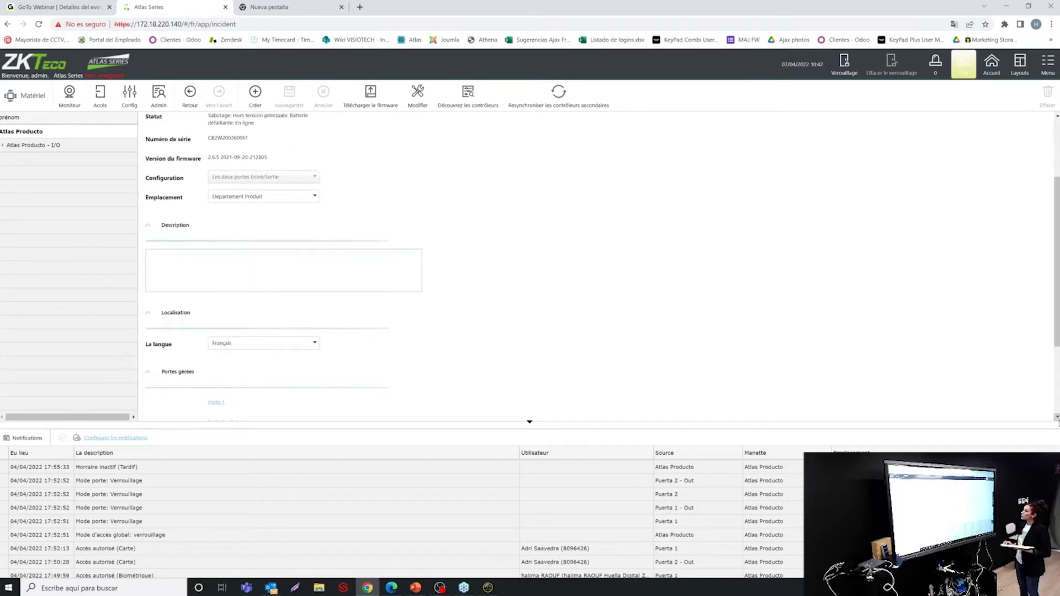
{"action": "scroll", "coordinate": [298, 139], "scroll_direction": "down", "scroll_amount": 1}
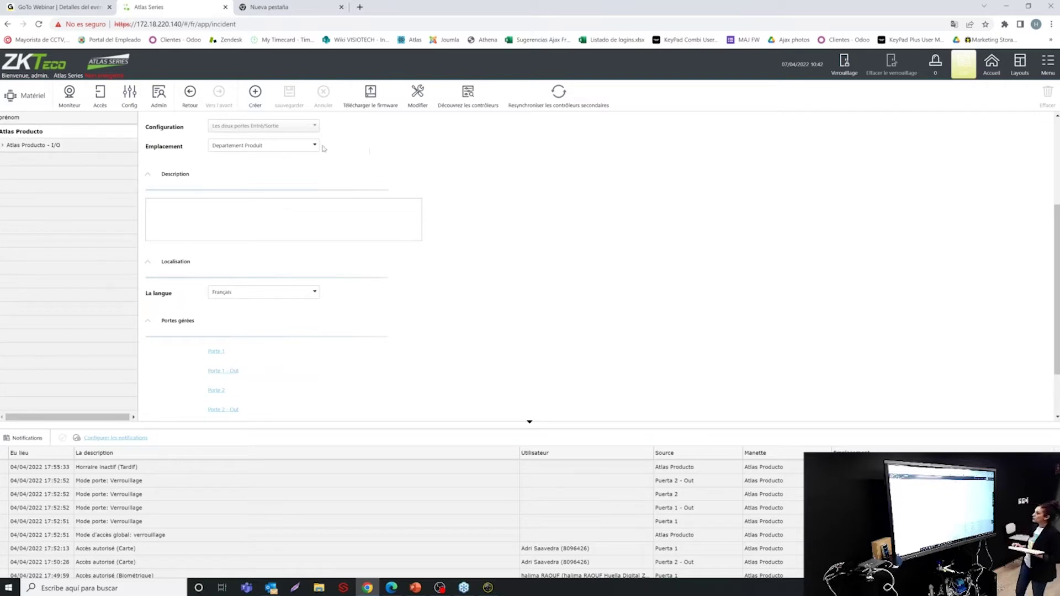
{"action": "left_click", "coordinate": [316, 147]}
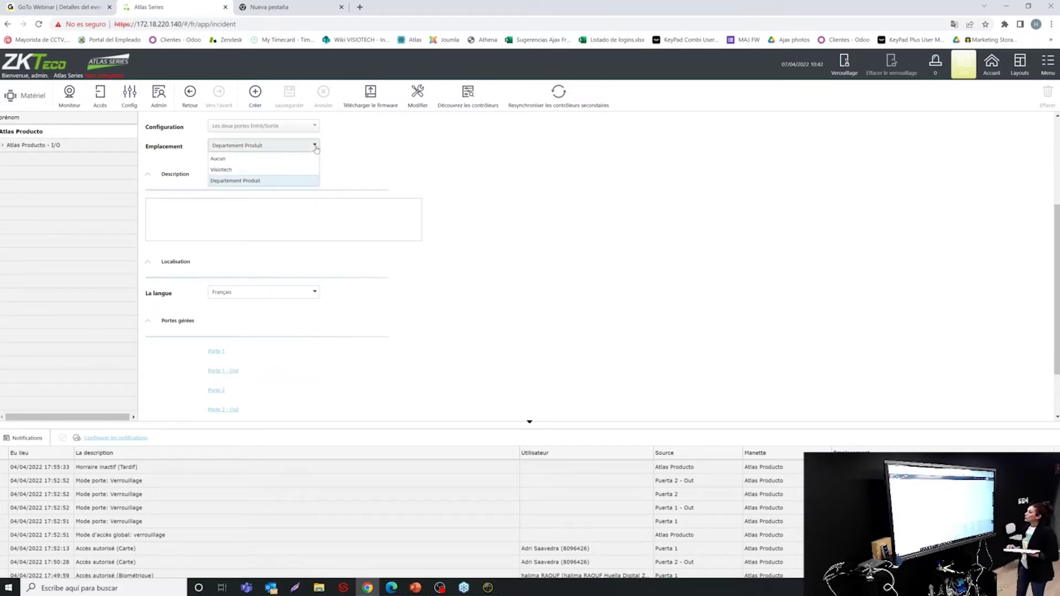
{"action": "left_click", "coordinate": [248, 175]}
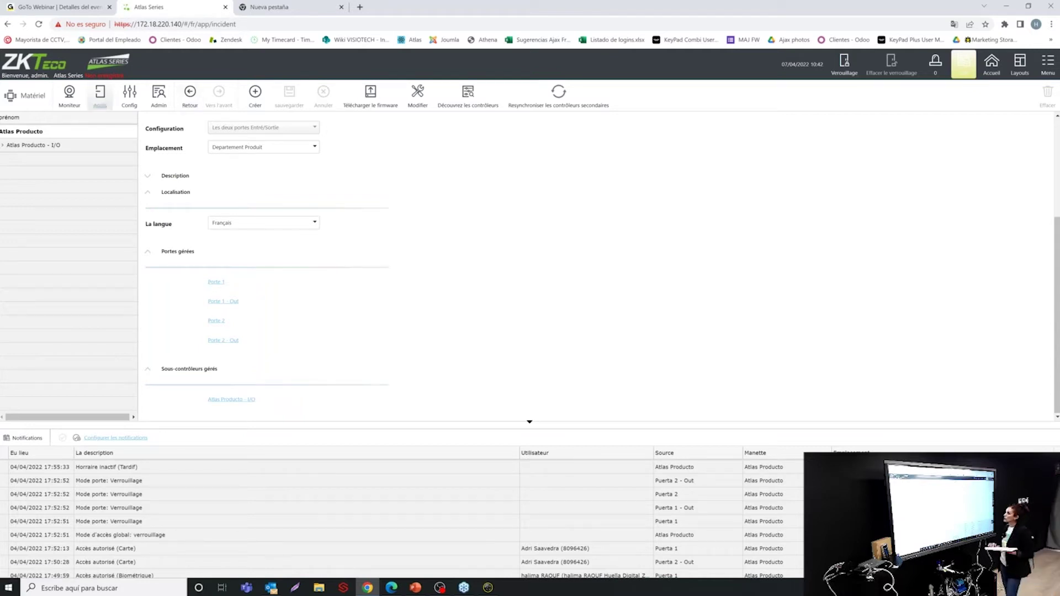
- Look through the Accès and Config menu options
{"action": "left_click", "coordinate": [101, 94]}
{"action": "left_click", "coordinate": [135, 140]}
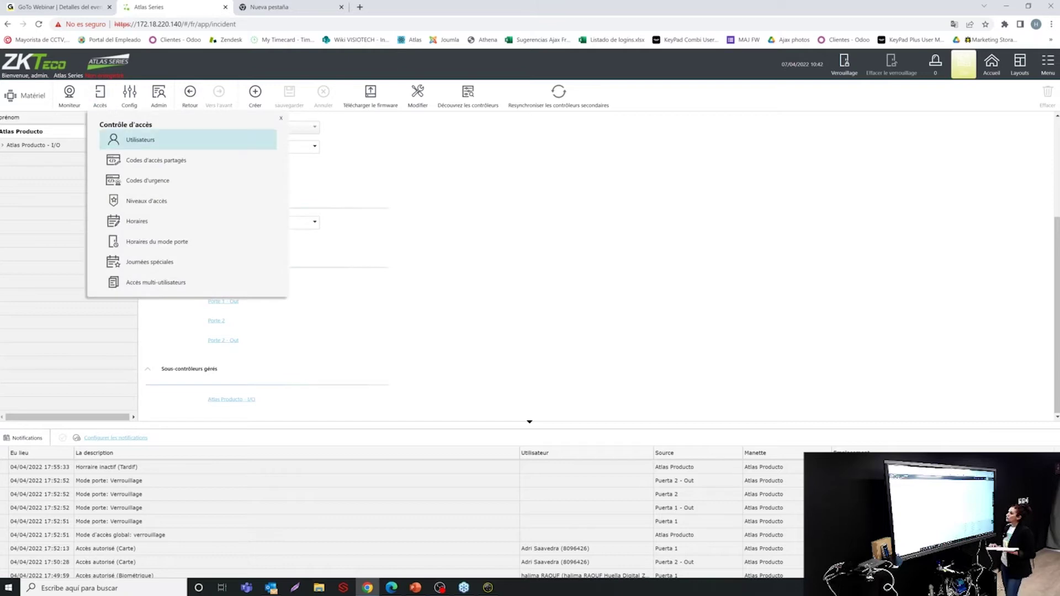
{"action": "left_click", "coordinate": [128, 101]}
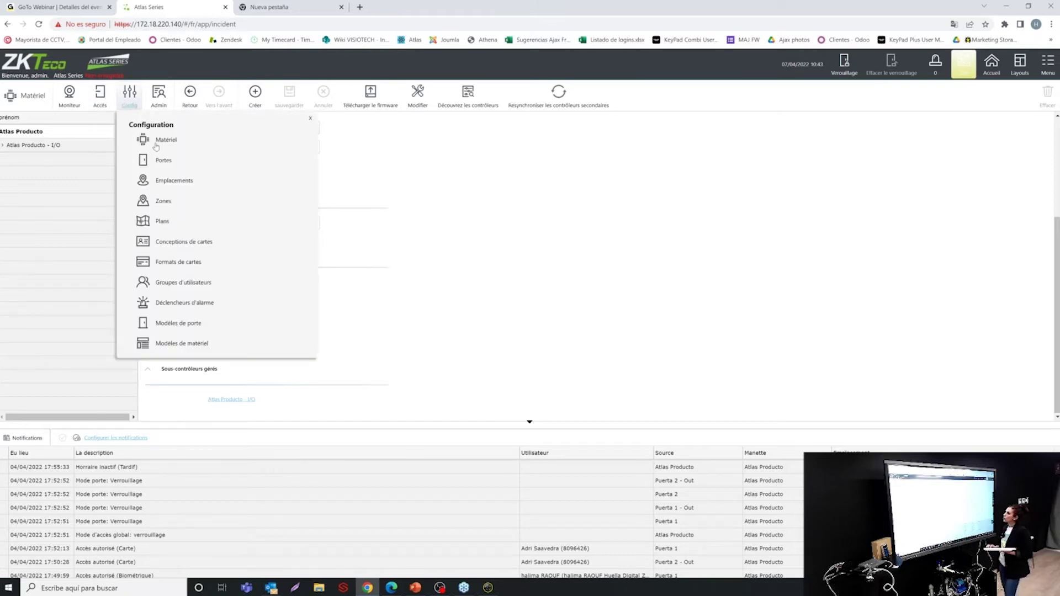
{"action": "left_click", "coordinate": [162, 160]}
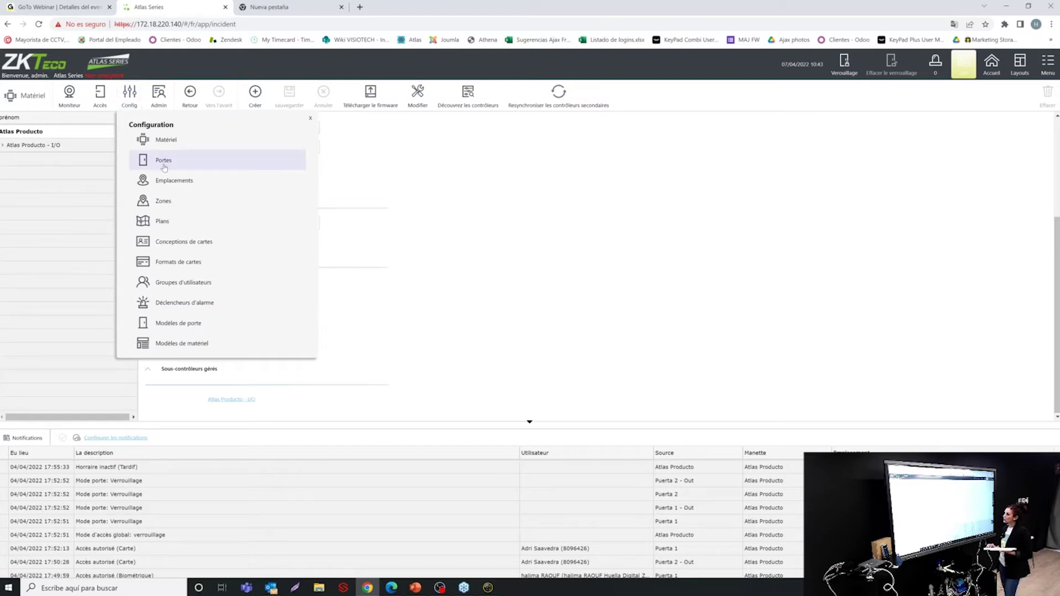
{"action": "left_click", "coordinate": [402, 325]}
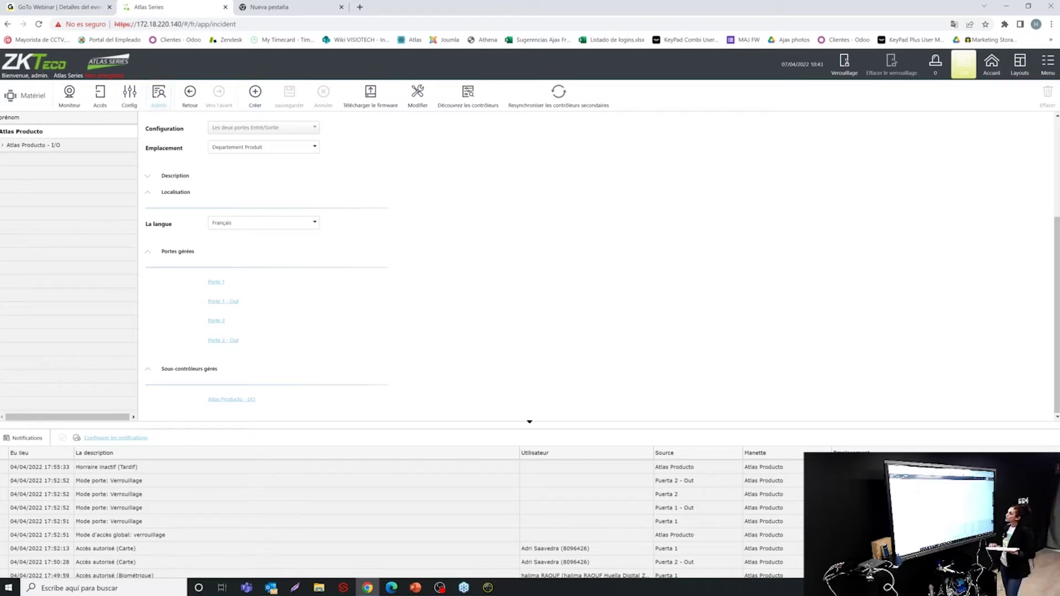
{"action": "left_click", "coordinate": [129, 95]}
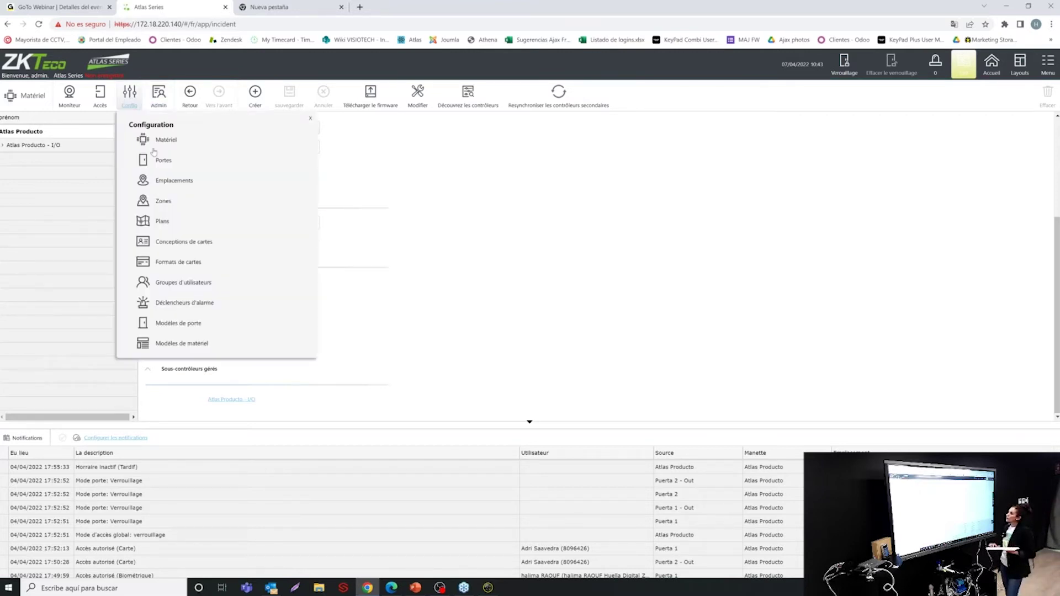
- Open Porte 1's details, reviewing its name, entry type, Visiotech location and description
{"action": "left_click", "coordinate": [163, 160]}
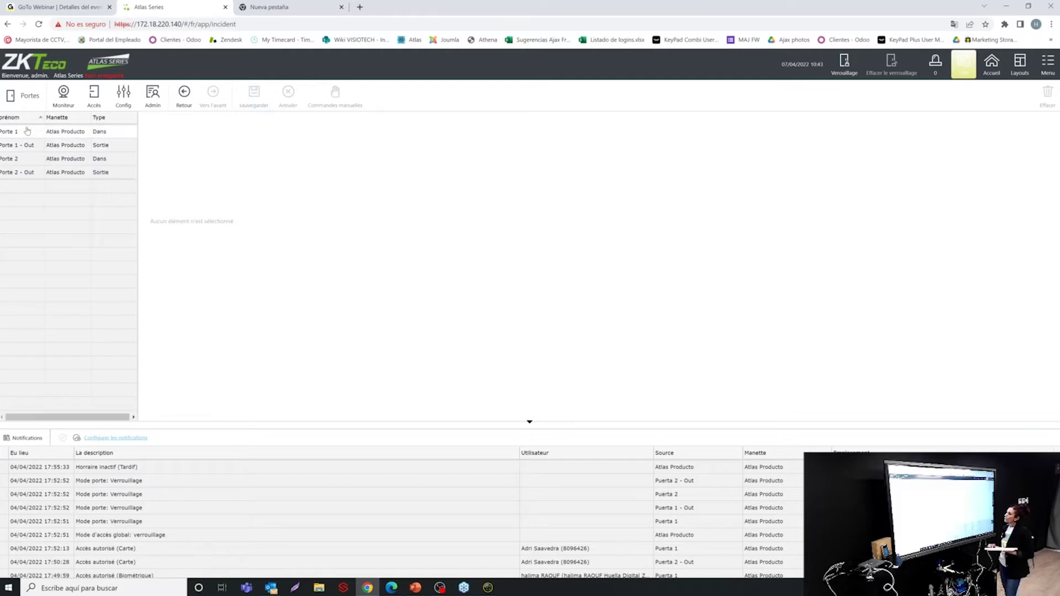
{"action": "left_click", "coordinate": [28, 131]}
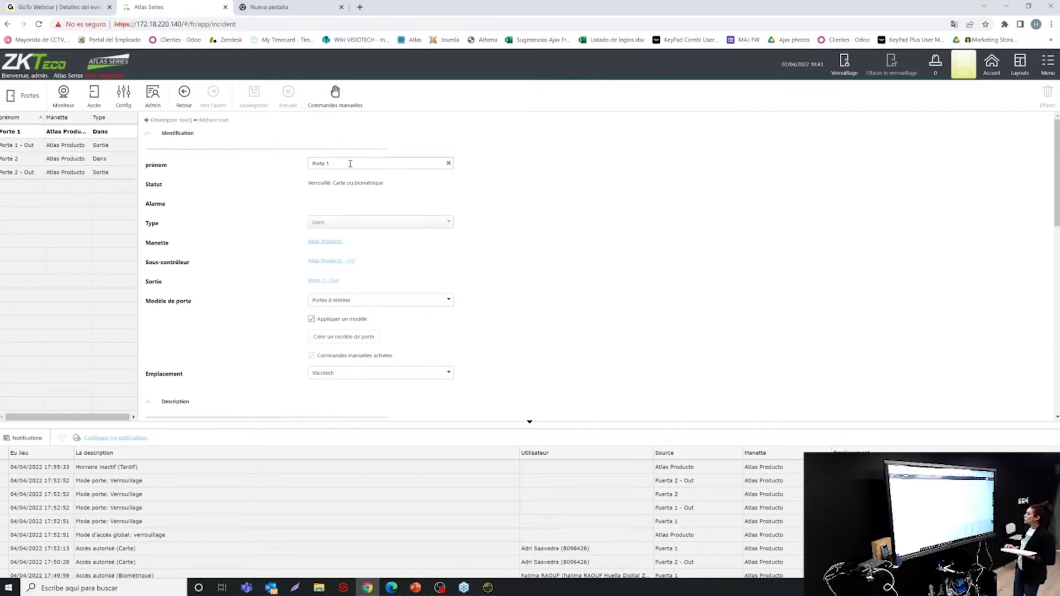
{"action": "triple_click", "coordinate": [350, 163]}
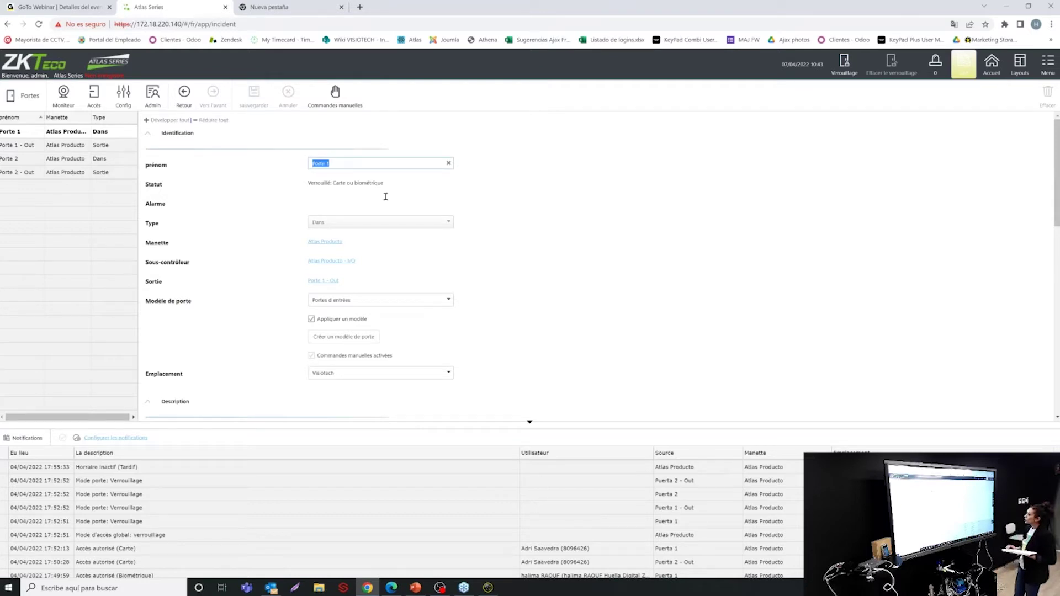
{"action": "left_click", "coordinate": [537, 292]}
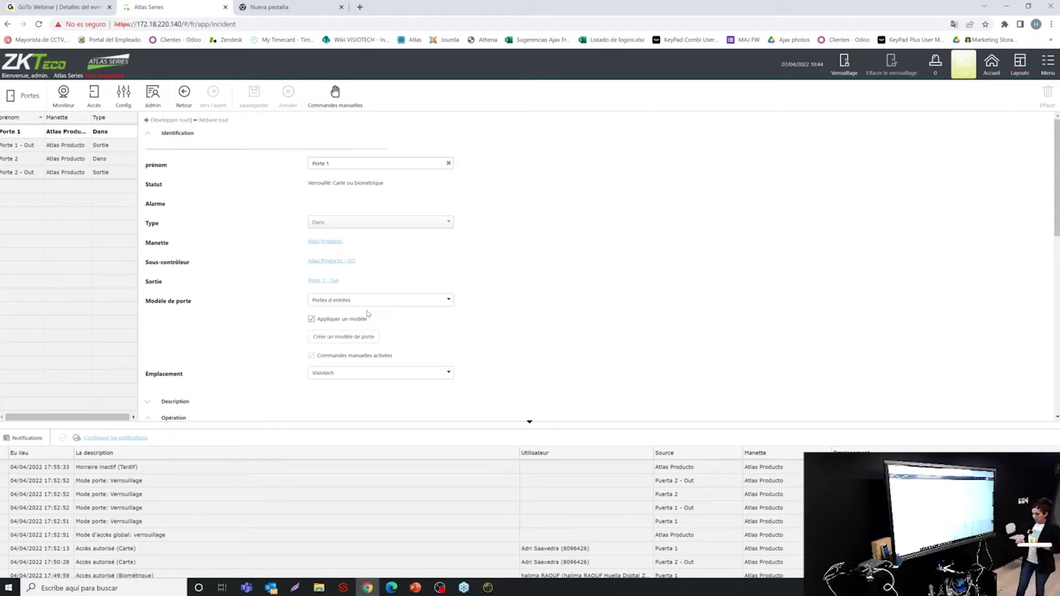
{"action": "left_click", "coordinate": [360, 341]}
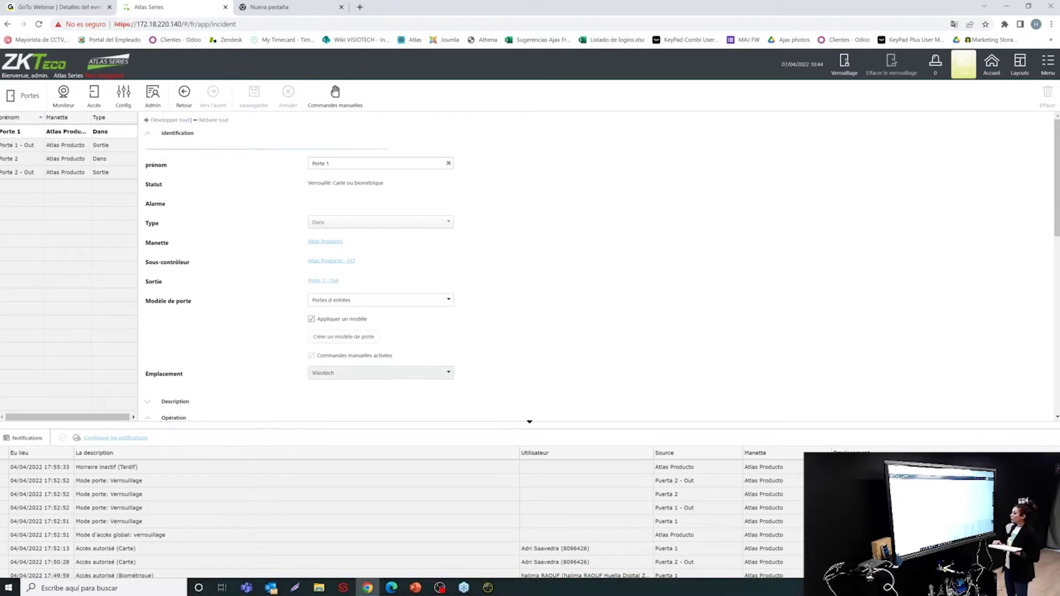
{"action": "left_click", "coordinate": [175, 401]}
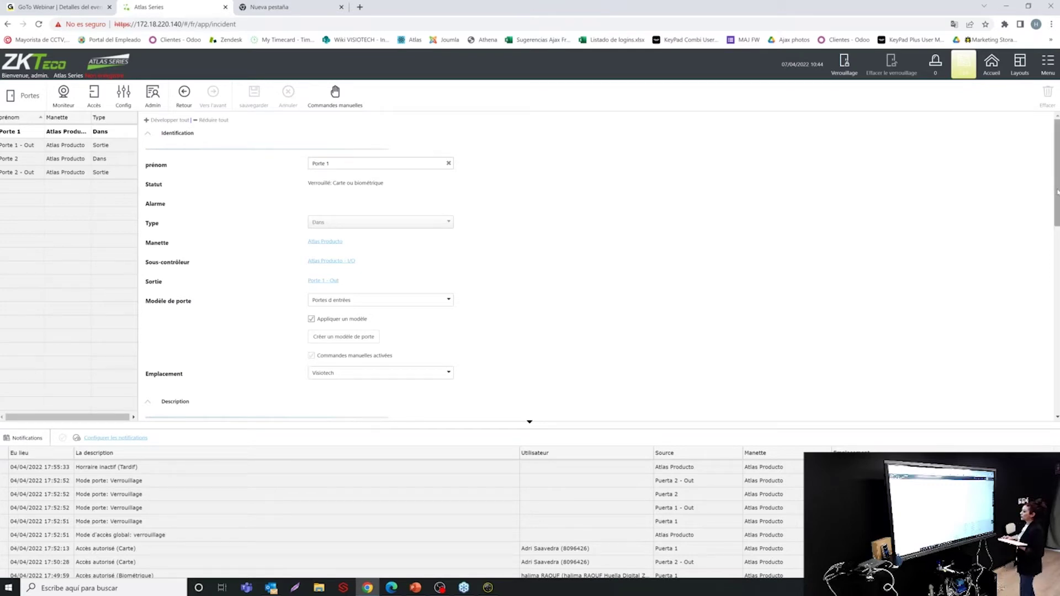
- Scroll down through the door form by dragging the scrollbar
{"action": "left_click_drag", "start_coordinate": [1057, 192], "coordinate": [1058, 263]}
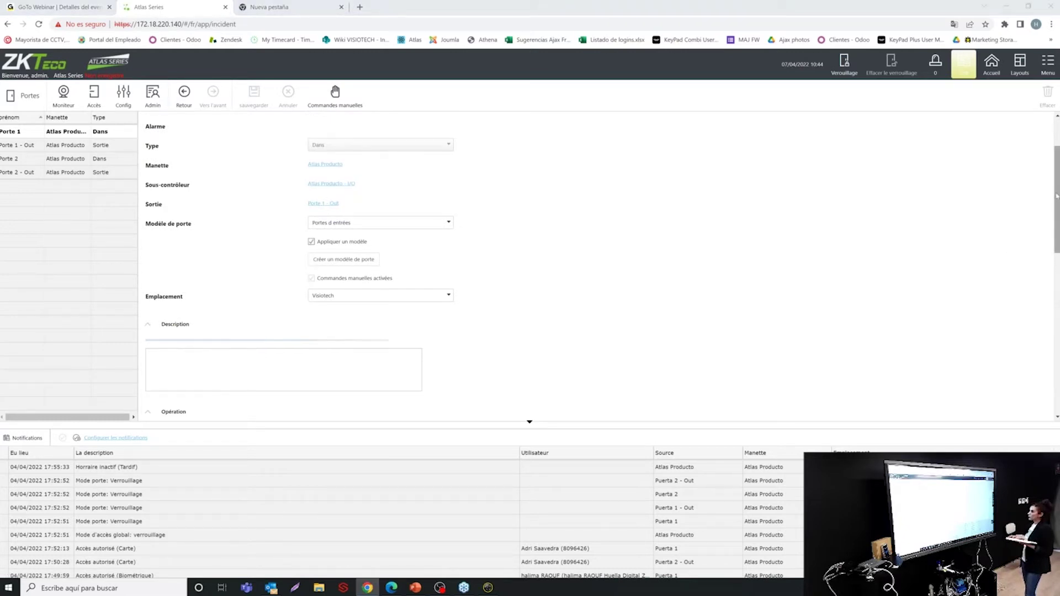
{"action": "left_click_drag", "start_coordinate": [1056, 195], "coordinate": [1053, 268]}
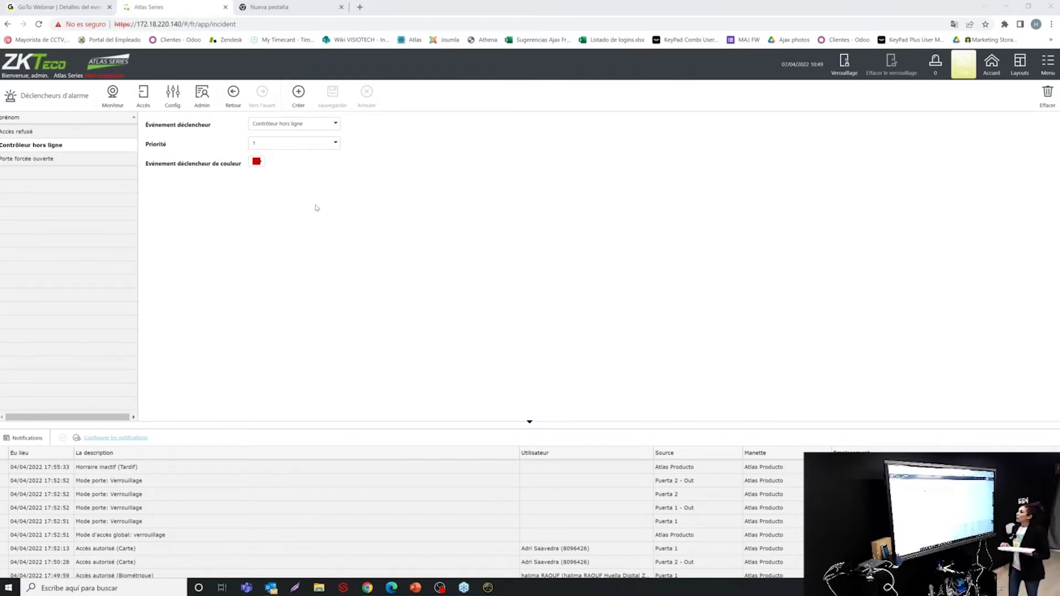
- Under Config > Déclencheurs d'alarme, compare the Accès refusé and Contrôleur hors ligne trigger settings
{"action": "left_click", "coordinate": [170, 110]}
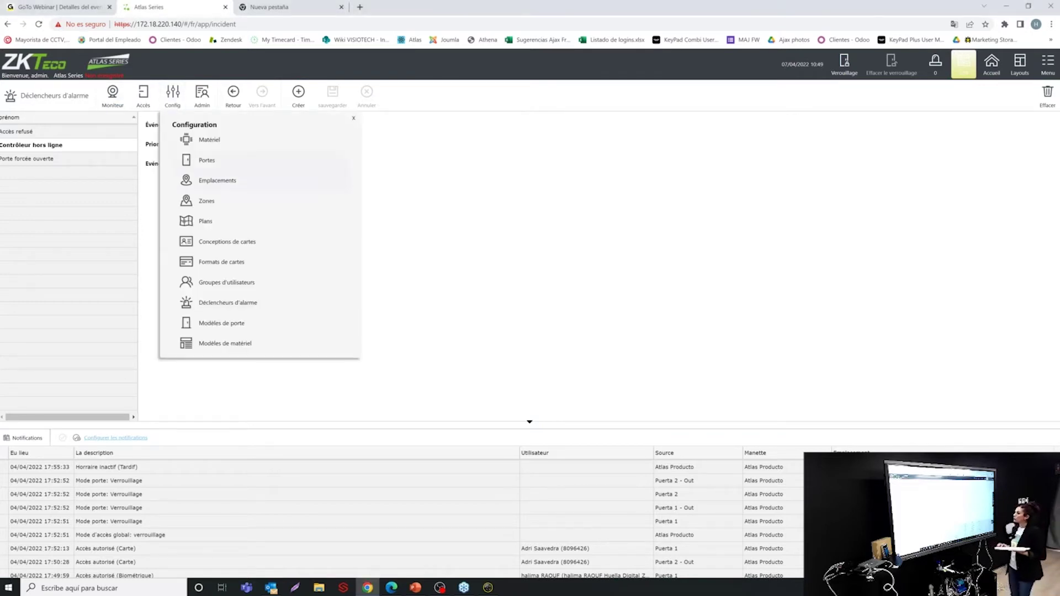
{"action": "left_click", "coordinate": [214, 304]}
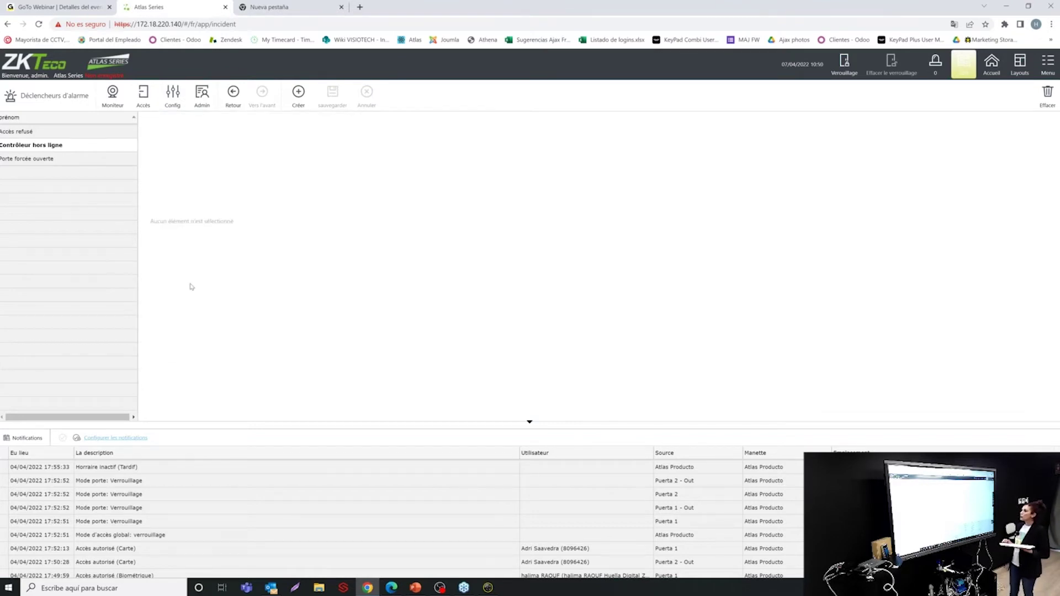
{"action": "left_click", "coordinate": [45, 132]}
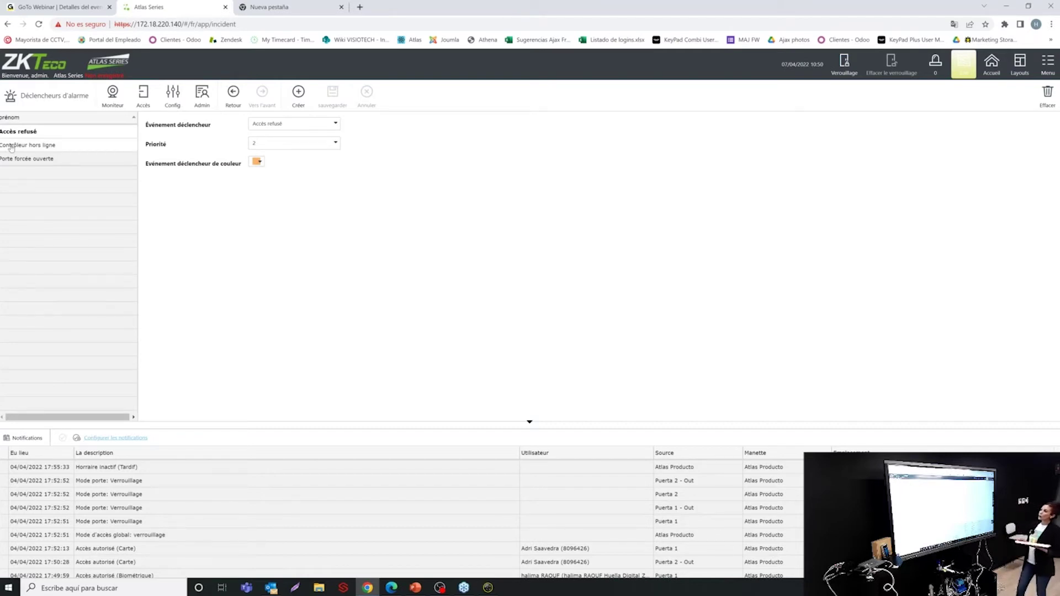
{"action": "left_click", "coordinate": [11, 146]}
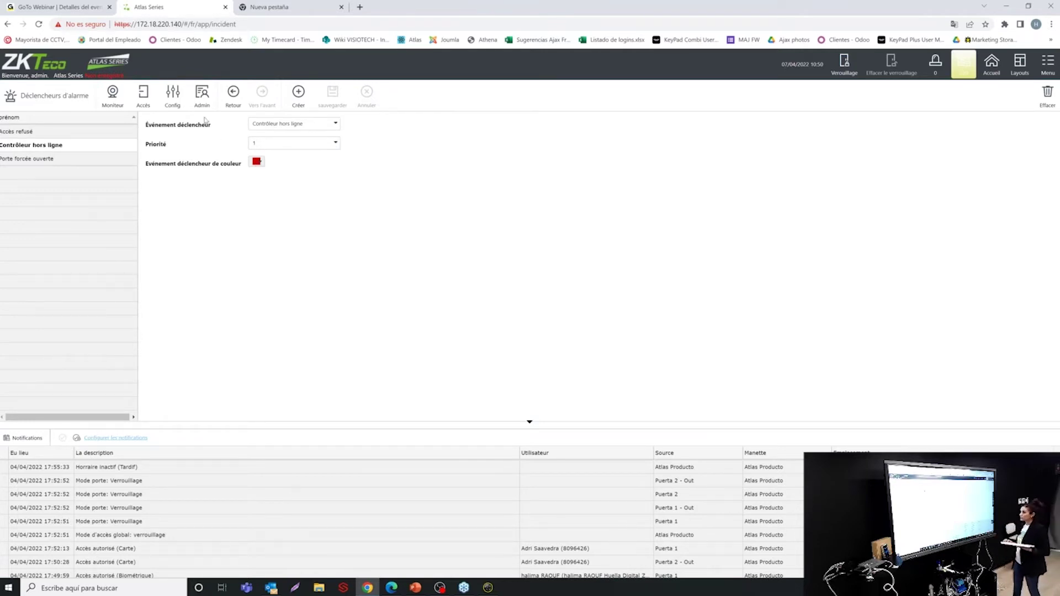
{"action": "left_click", "coordinate": [170, 103]}
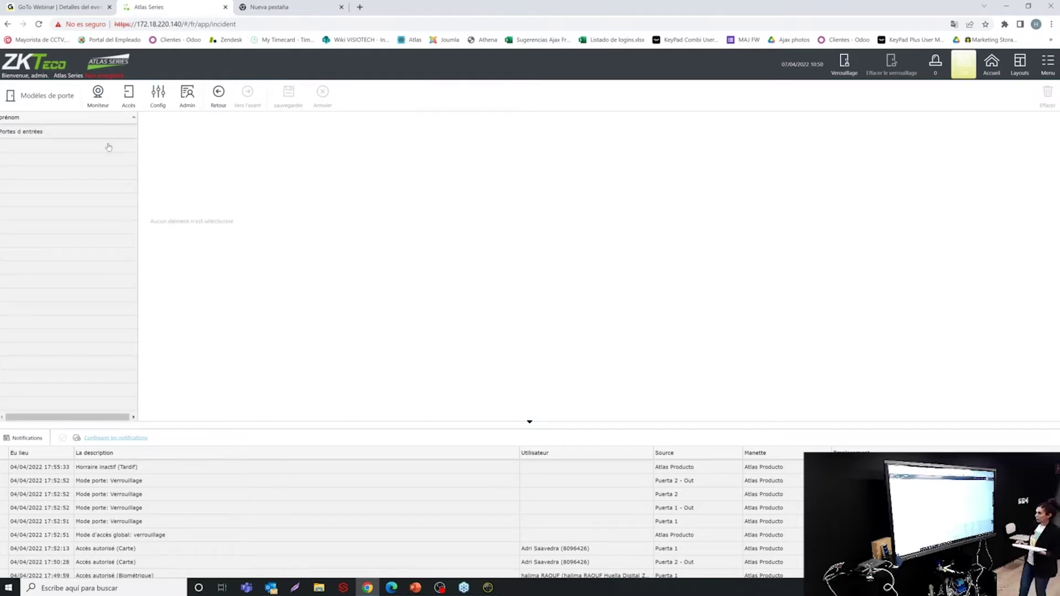
- Review the Portes d'entrées door model: unlock time 5, open-alarm time 30, extended unlock 20
{"action": "left_click", "coordinate": [59, 138]}
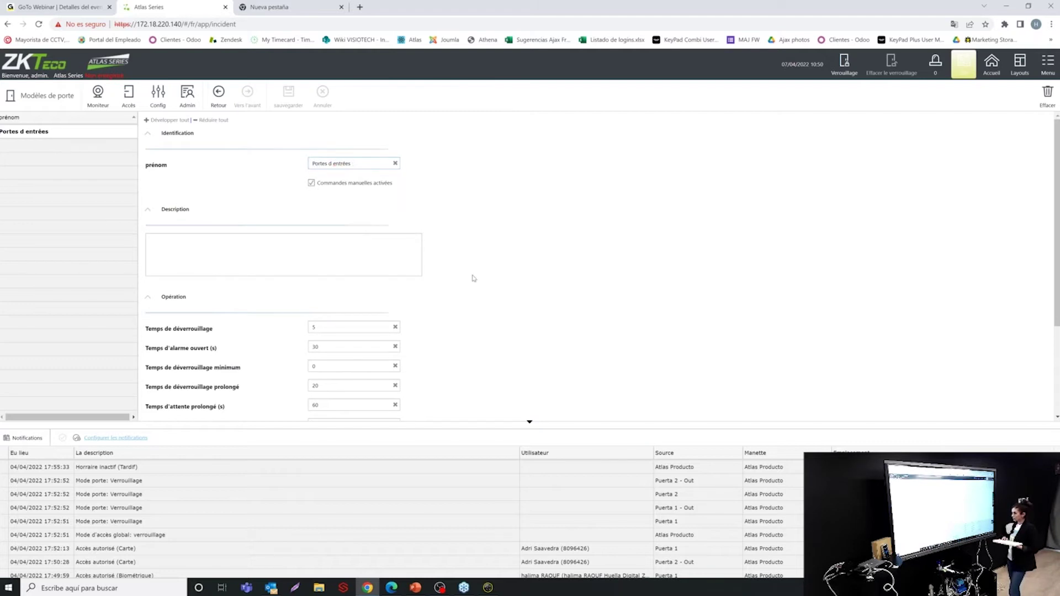
{"action": "scroll", "coordinate": [473, 278], "scroll_direction": "down", "scroll_amount": 1}
{"action": "scroll", "coordinate": [602, 262], "scroll_direction": "down", "scroll_amount": 1}
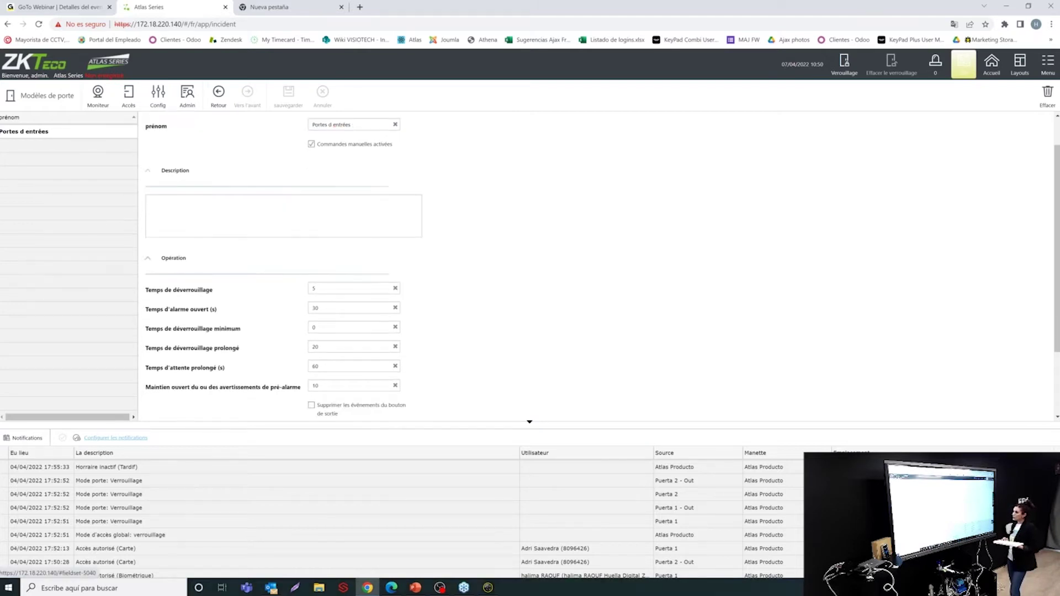
{"action": "scroll", "coordinate": [602, 262], "scroll_direction": "down", "scroll_amount": 1}
{"action": "scroll", "coordinate": [602, 263], "scroll_direction": "down", "scroll_amount": 1}
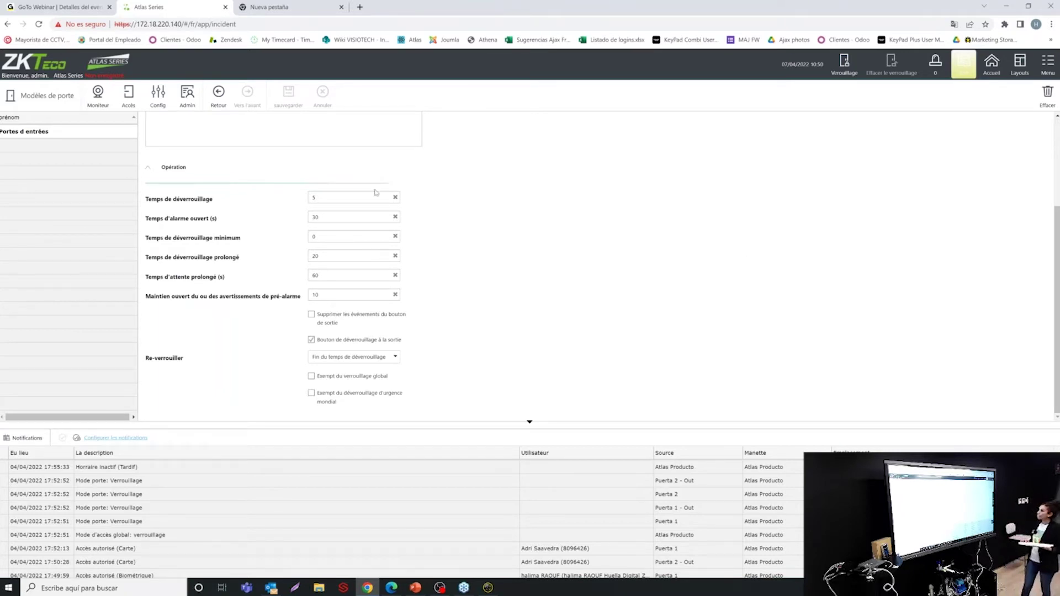
{"action": "left_click", "coordinate": [158, 95]}
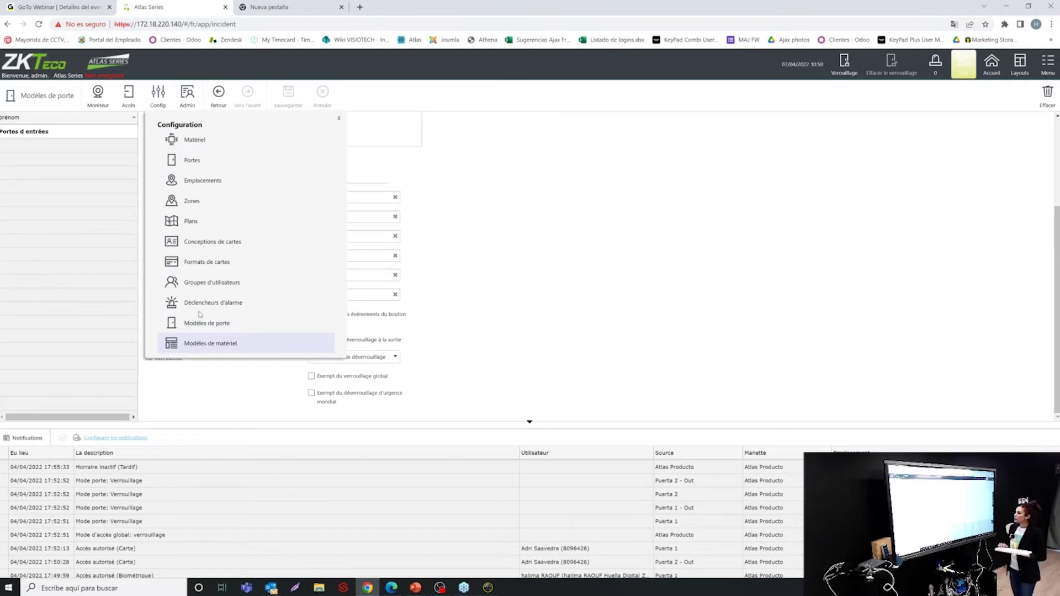
- Open Config > Modèles de matériel and review the Visio hardware model's configuration
{"action": "left_click", "coordinate": [210, 343]}
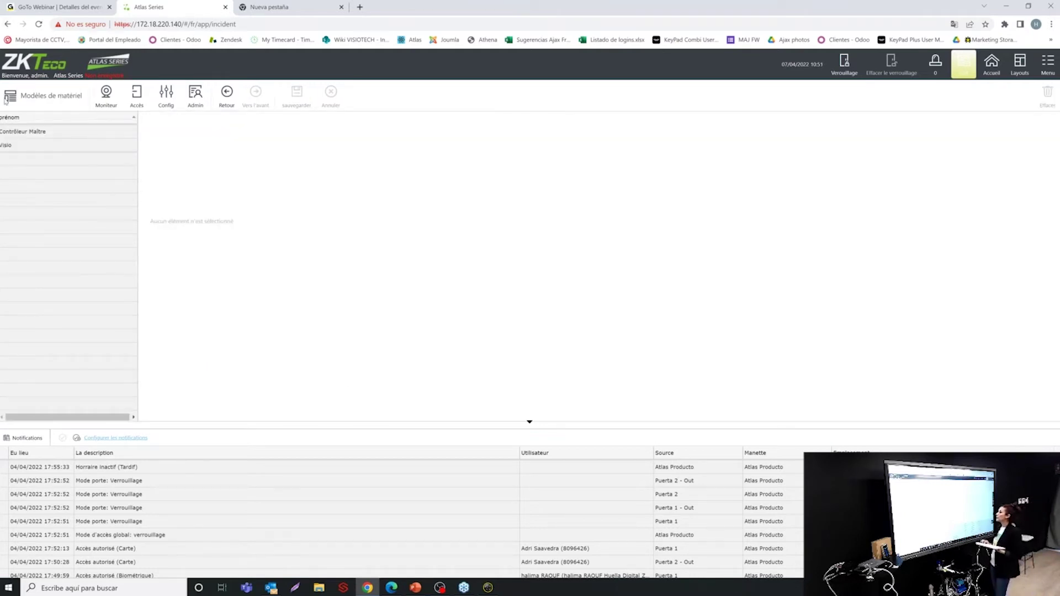
{"action": "left_click", "coordinate": [7, 146]}
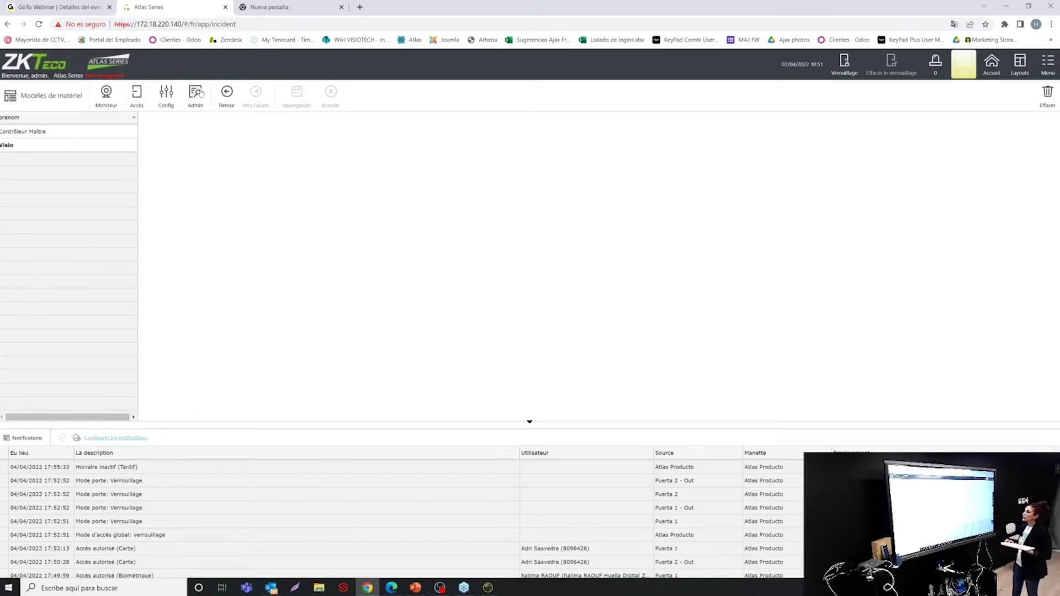
{"action": "left_click", "coordinate": [167, 97]}
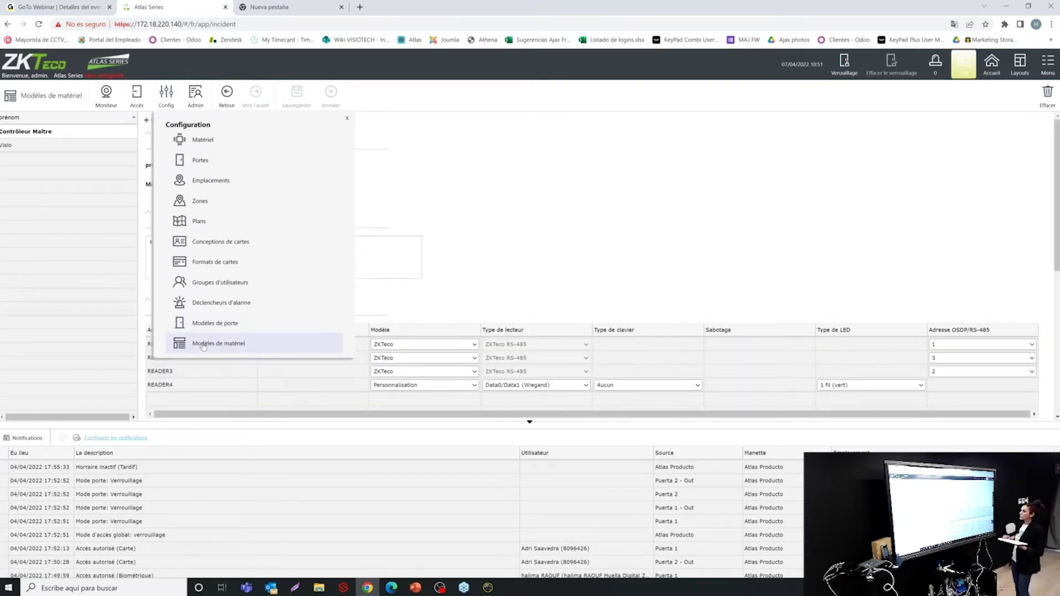
{"action": "left_click", "coordinate": [203, 344]}
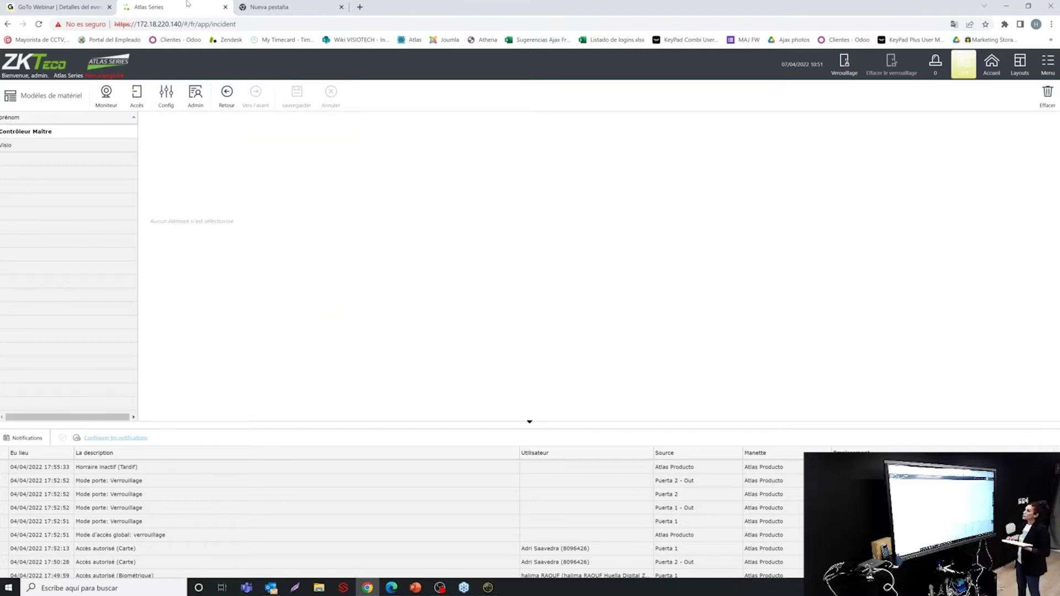
{"action": "left_click", "coordinate": [166, 99]}
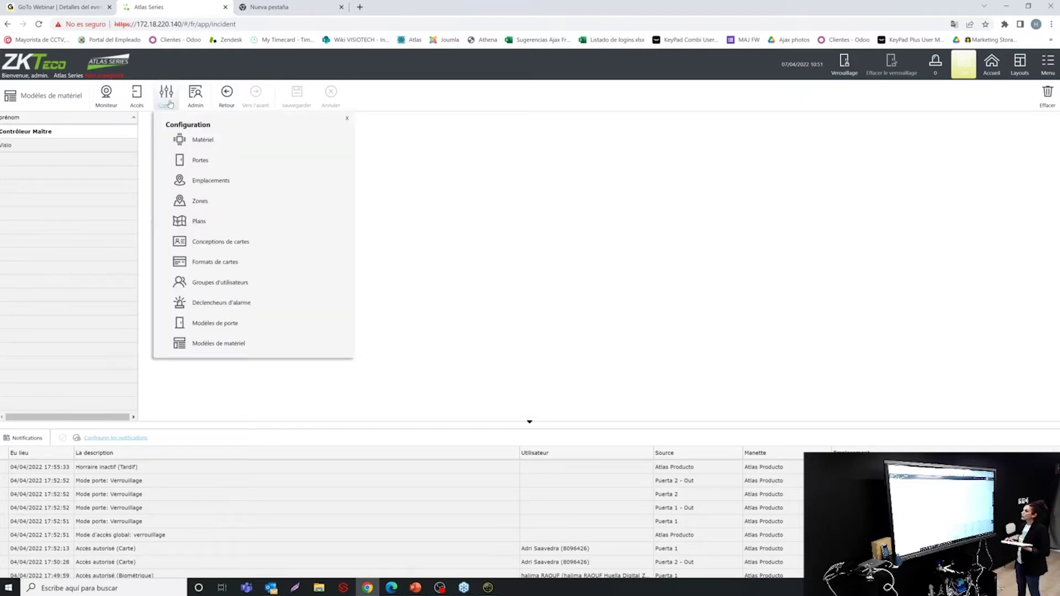
- Review Atlas Producto - I/O's readers, inputs like BAT FAIL, and outputs LOCK1 and LOCK2
{"action": "left_click", "coordinate": [197, 142]}
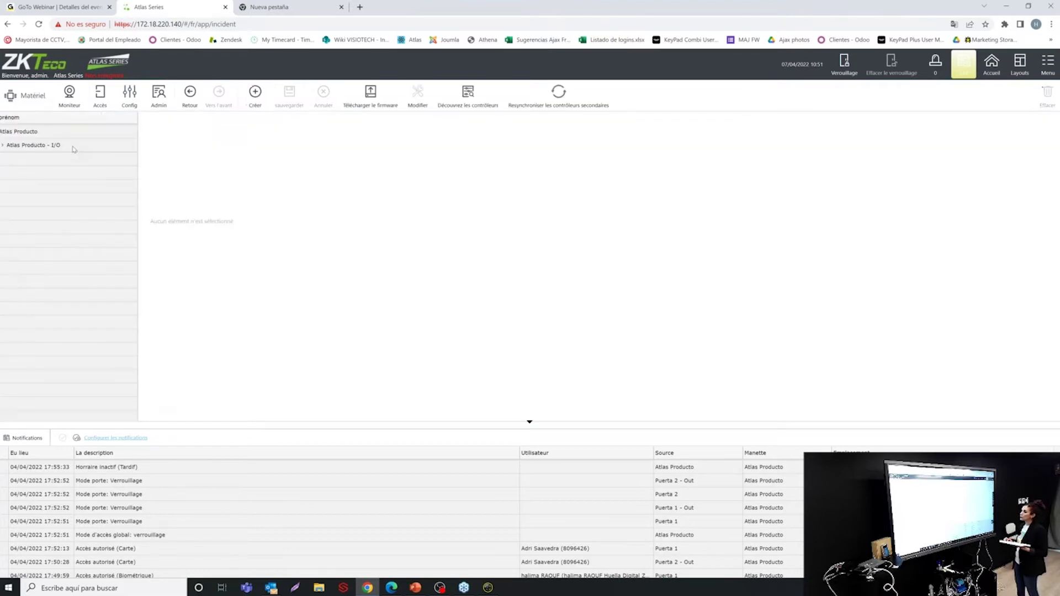
{"action": "left_click", "coordinate": [21, 145]}
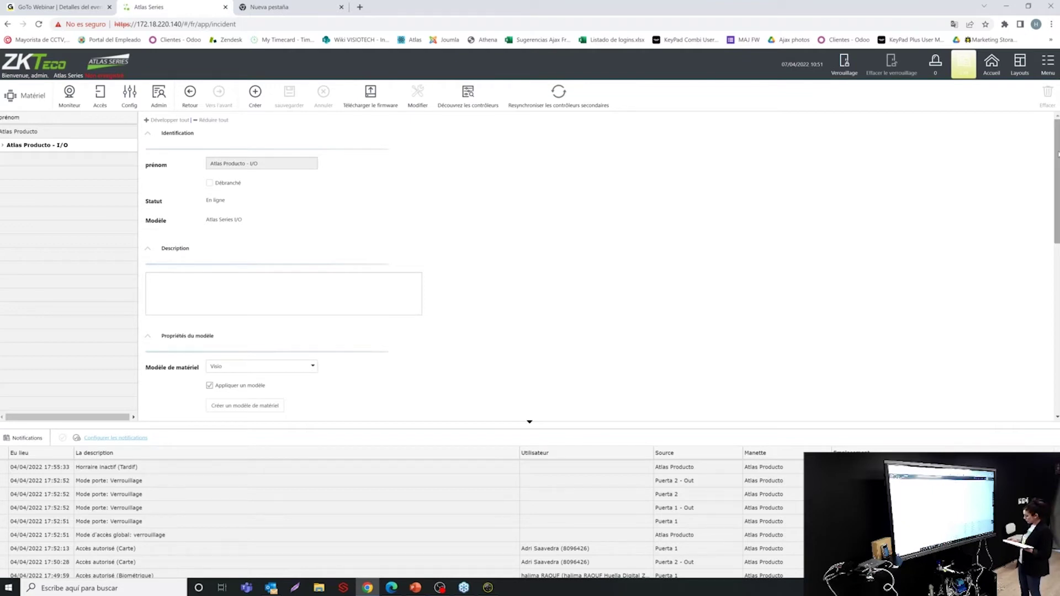
{"action": "scroll", "coordinate": [602, 265], "scroll_direction": "down", "scroll_amount": 2}
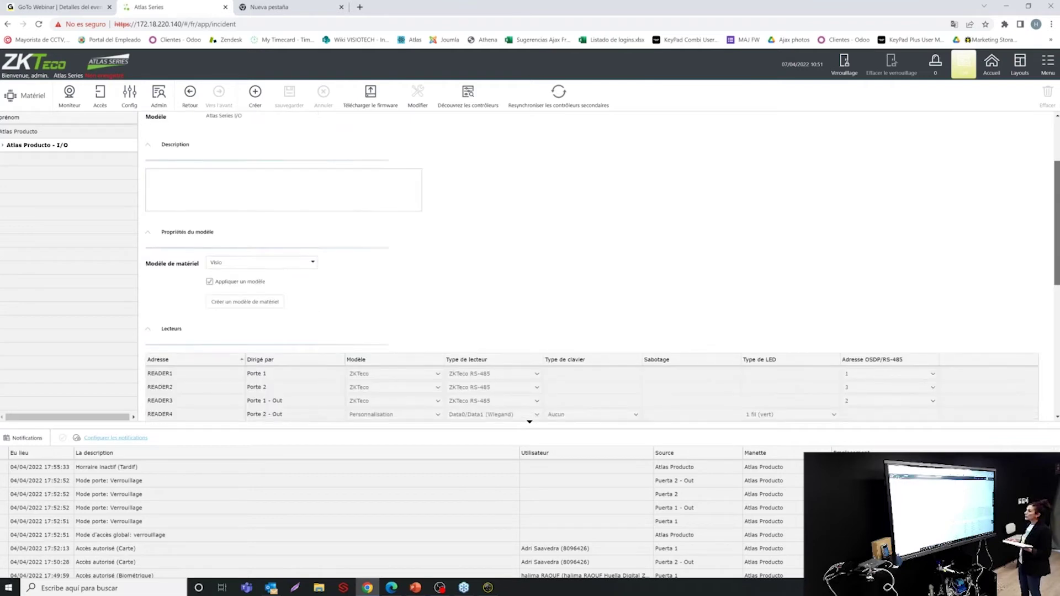
{"action": "scroll", "coordinate": [602, 265], "scroll_direction": "down", "scroll_amount": 1}
{"action": "scroll", "coordinate": [602, 265], "scroll_direction": "down", "scroll_amount": 1}
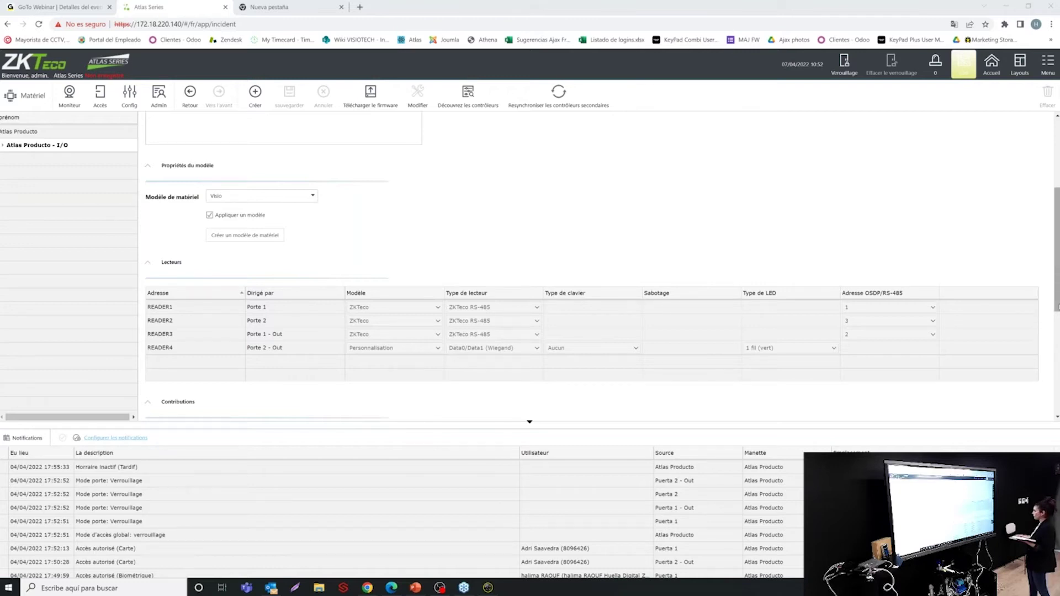
{"action": "left_click_drag", "start_coordinate": [1057, 307], "coordinate": [1053, 370]}
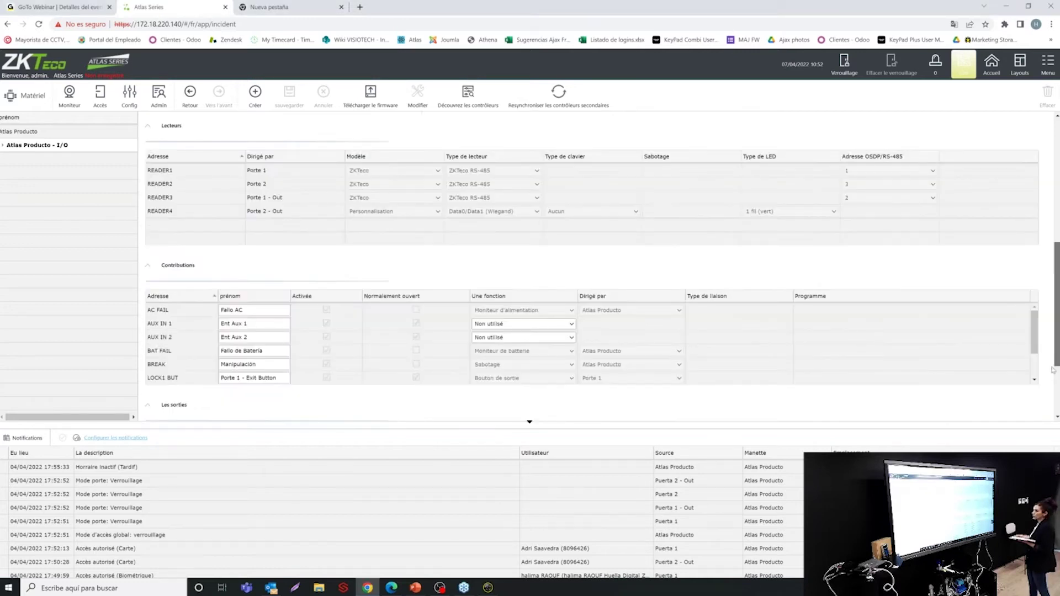
{"action": "scroll", "coordinate": [551, 367], "scroll_direction": "down", "scroll_amount": 1}
{"action": "scroll", "coordinate": [551, 367], "scroll_direction": "down", "scroll_amount": 1}
{"action": "scroll", "coordinate": [551, 367], "scroll_direction": "down", "scroll_amount": 1}
{"action": "scroll", "coordinate": [551, 367], "scroll_direction": "down", "scroll_amount": 1}
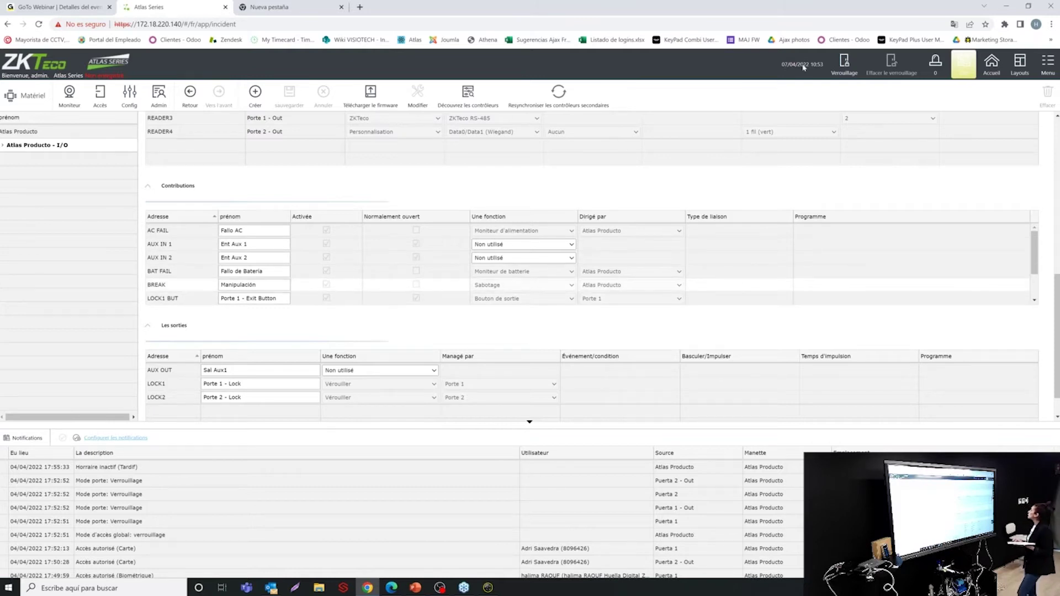
- Return to the Accueil dashboard showing controller power and tamper problems with 4 doors online
{"action": "left_click", "coordinate": [995, 66]}
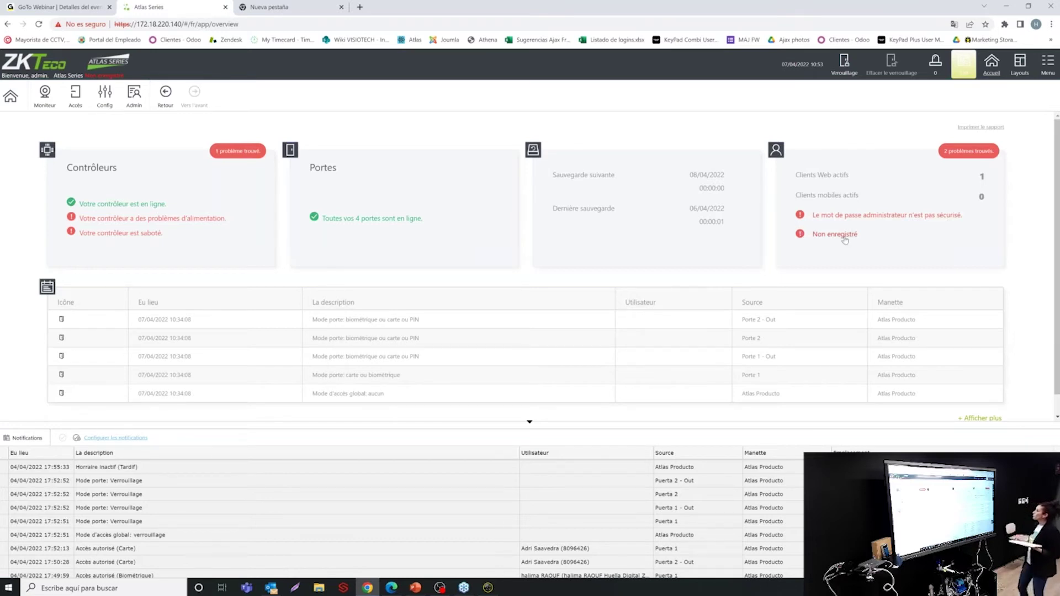
{"action": "left_click", "coordinate": [112, 110]}
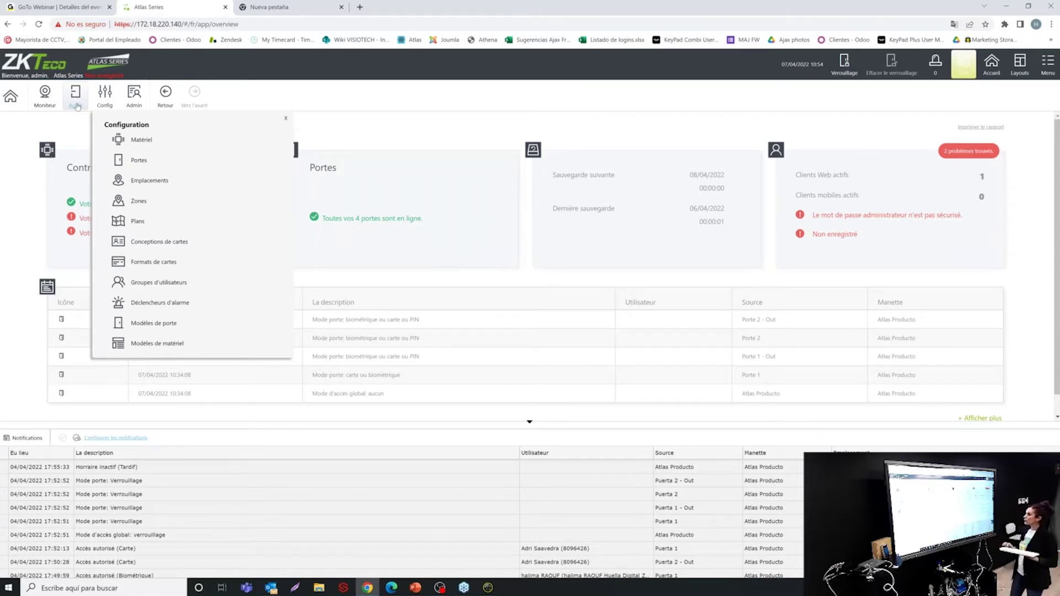
- Open Accès > Utilisateurs and browse through the users to the last user's record
{"action": "left_click", "coordinate": [76, 105]}
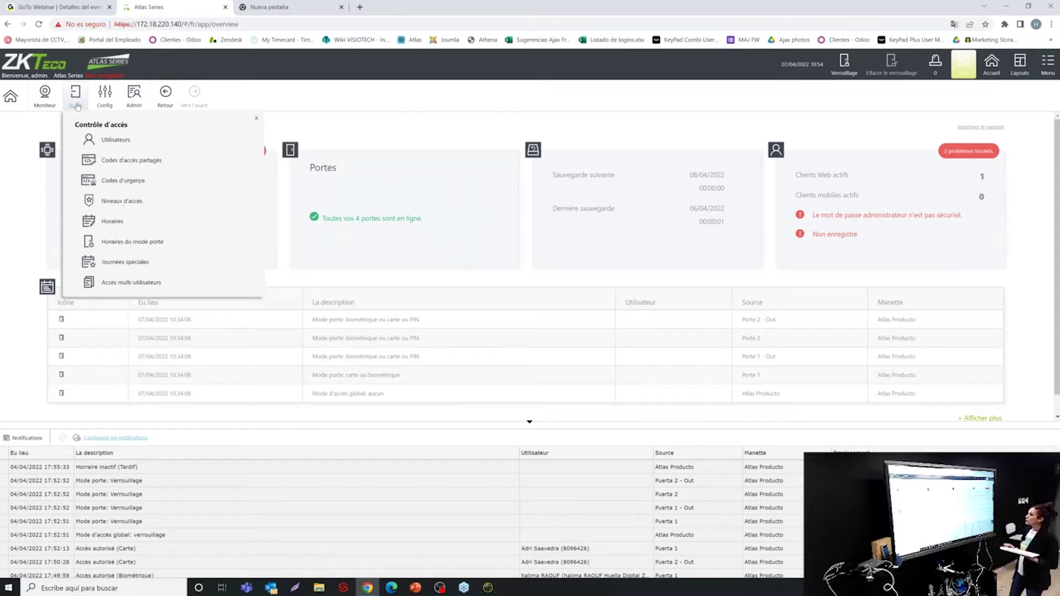
{"action": "left_click", "coordinate": [75, 105]}
{"action": "left_click", "coordinate": [75, 105]}
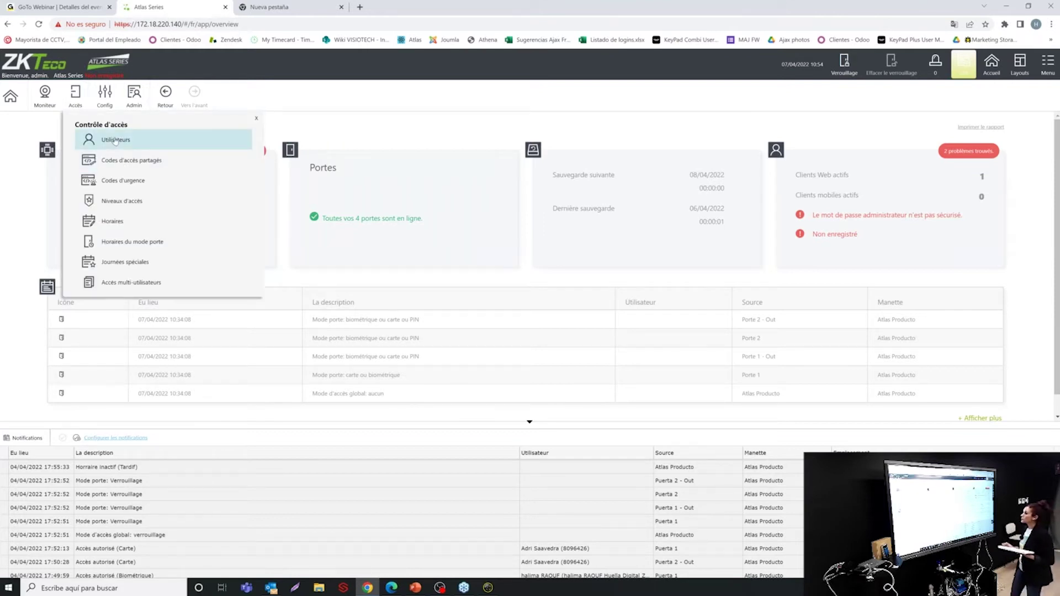
{"action": "left_click", "coordinate": [116, 142]}
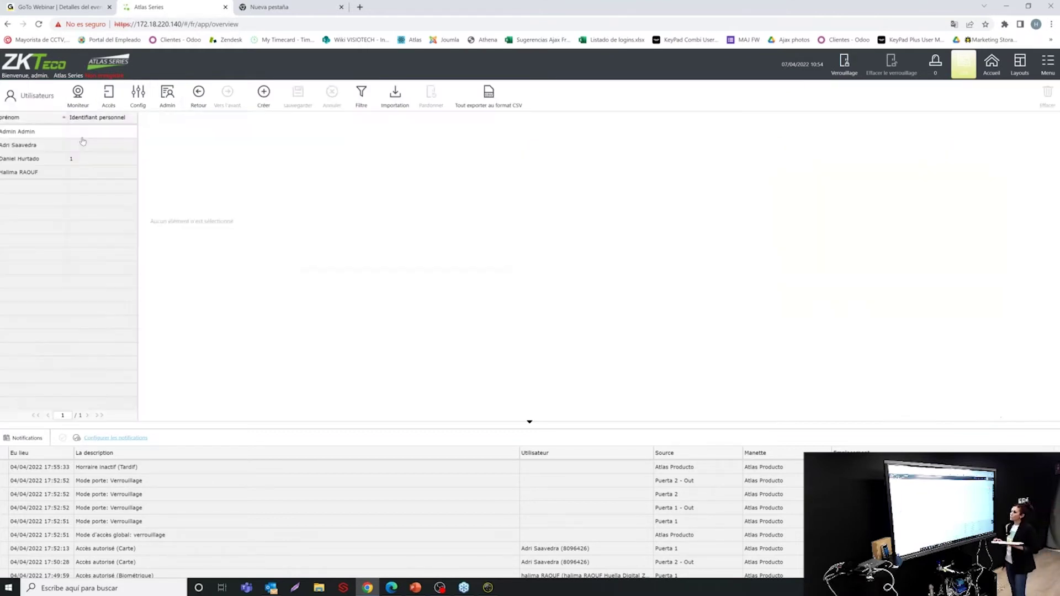
{"action": "left_click", "coordinate": [34, 133]}
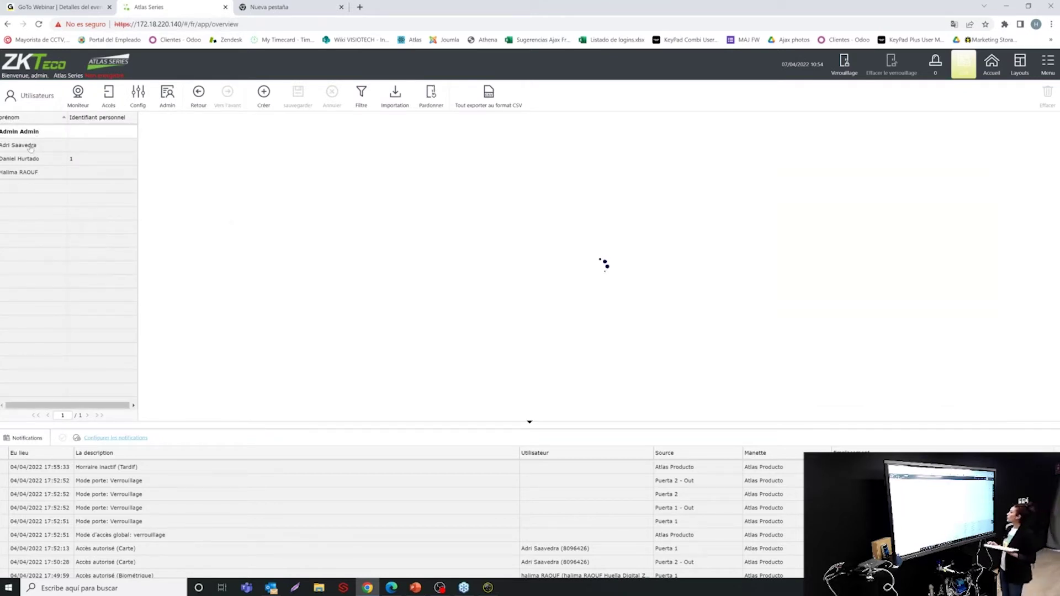
{"action": "left_click", "coordinate": [31, 146]}
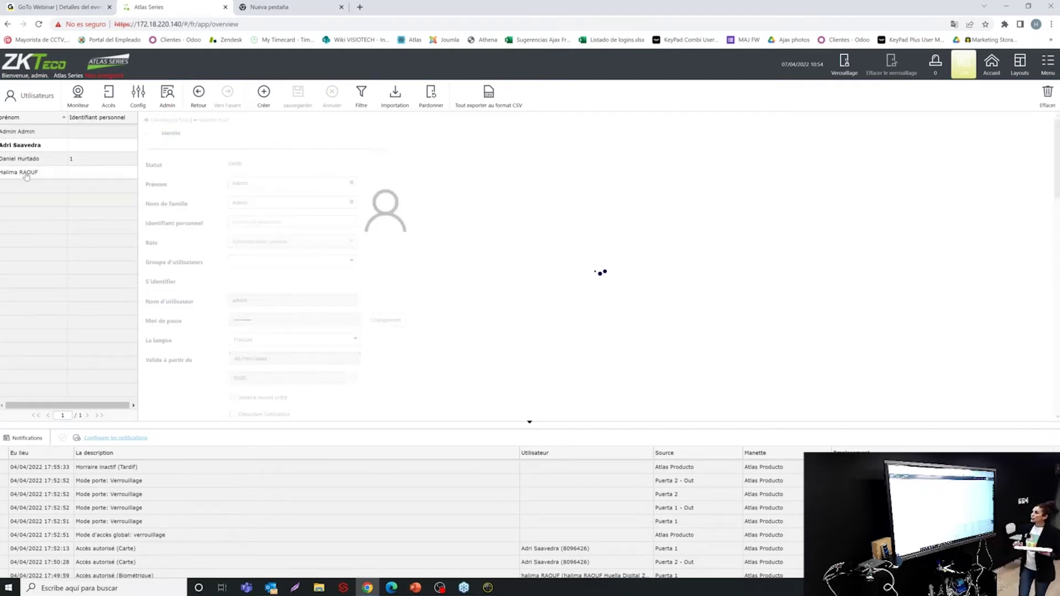
{"action": "left_click", "coordinate": [26, 174]}
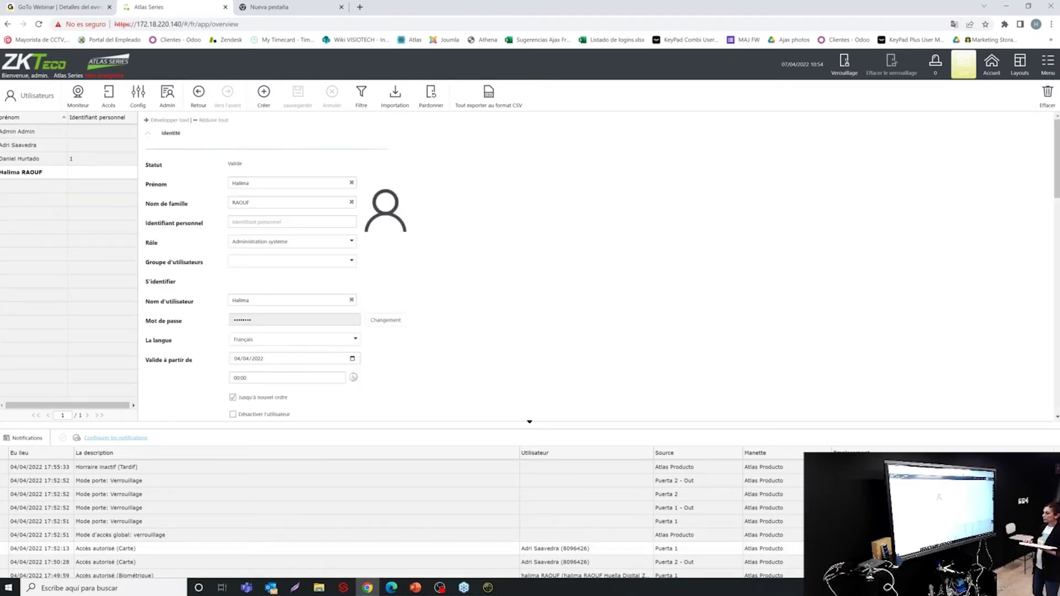
- Check the role list, keeping Administration systeme, and leave Groupe d'utilisateurs empty
{"action": "left_click", "coordinate": [267, 590]}
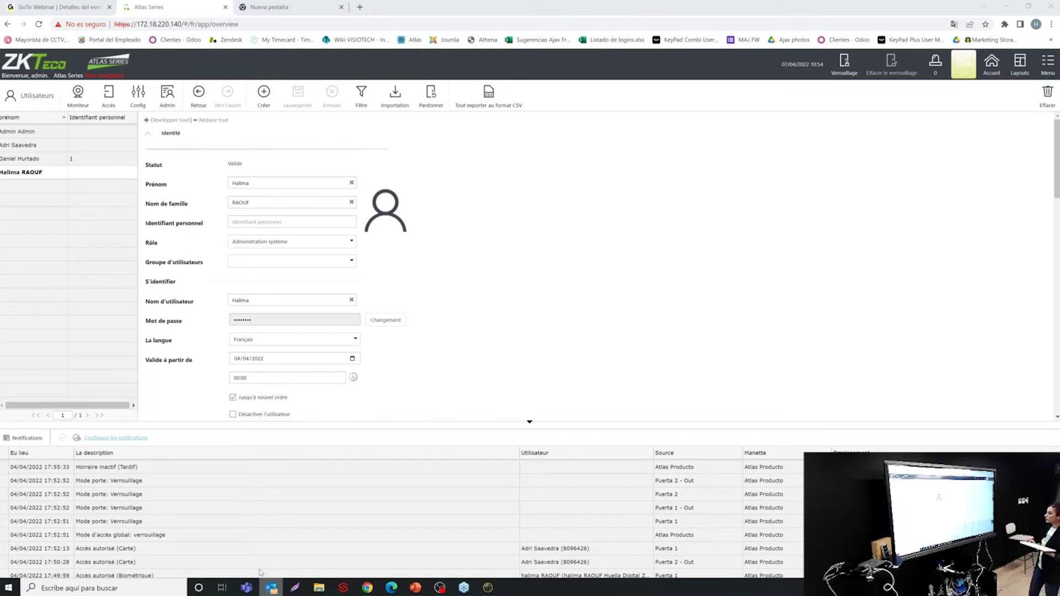
{"action": "left_click", "coordinate": [261, 572]}
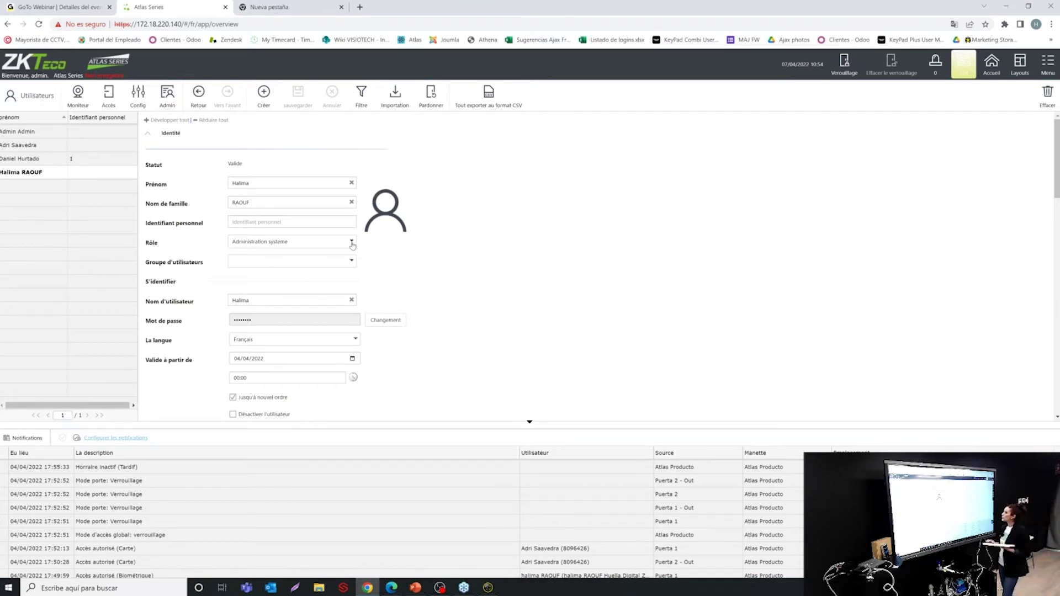
{"action": "left_click", "coordinate": [353, 246]}
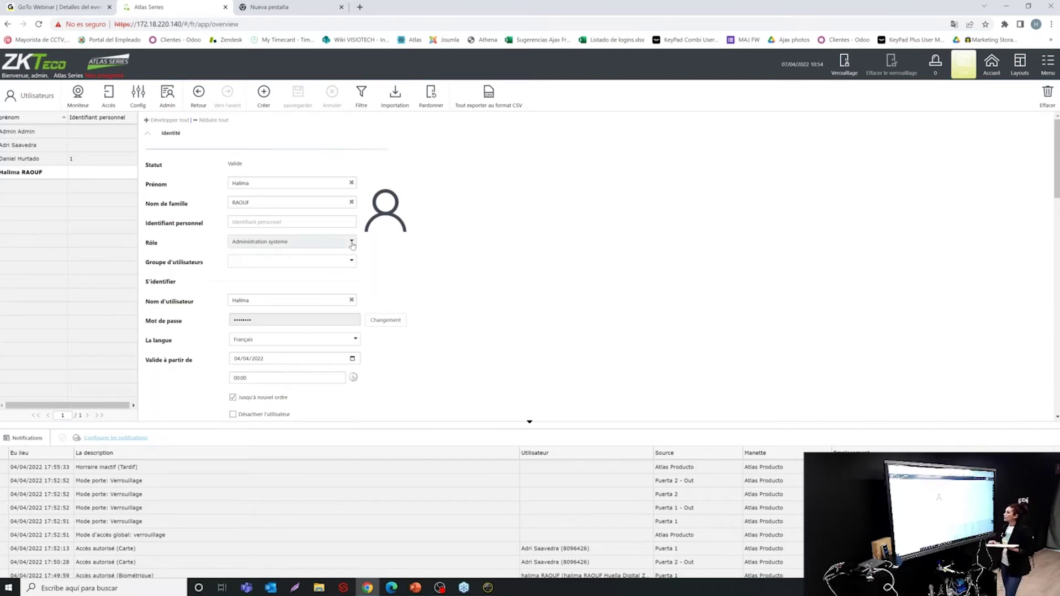
{"action": "left_click", "coordinate": [444, 279]}
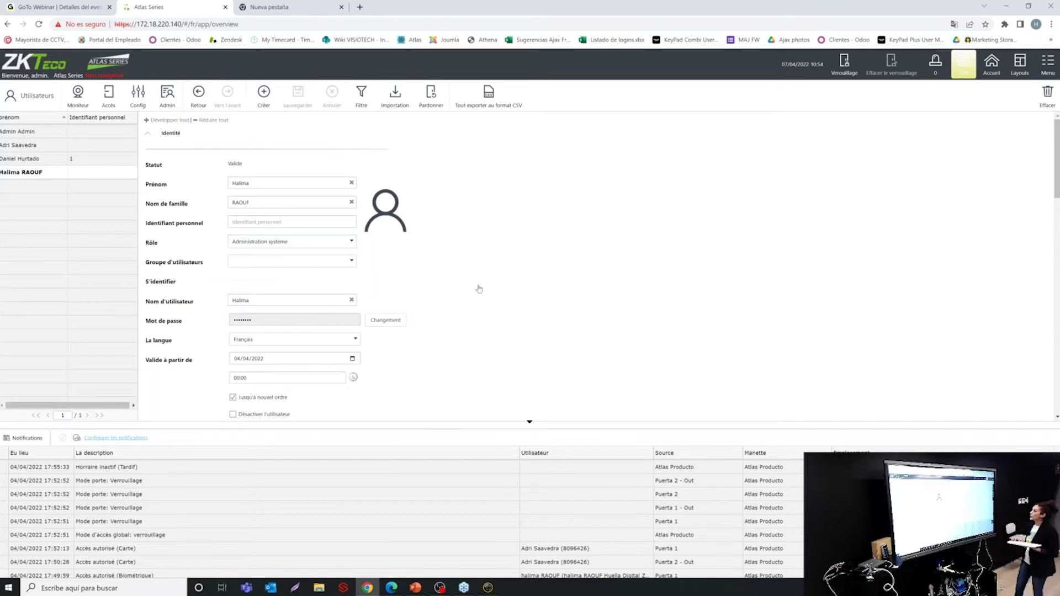
{"action": "left_click", "coordinate": [337, 262]}
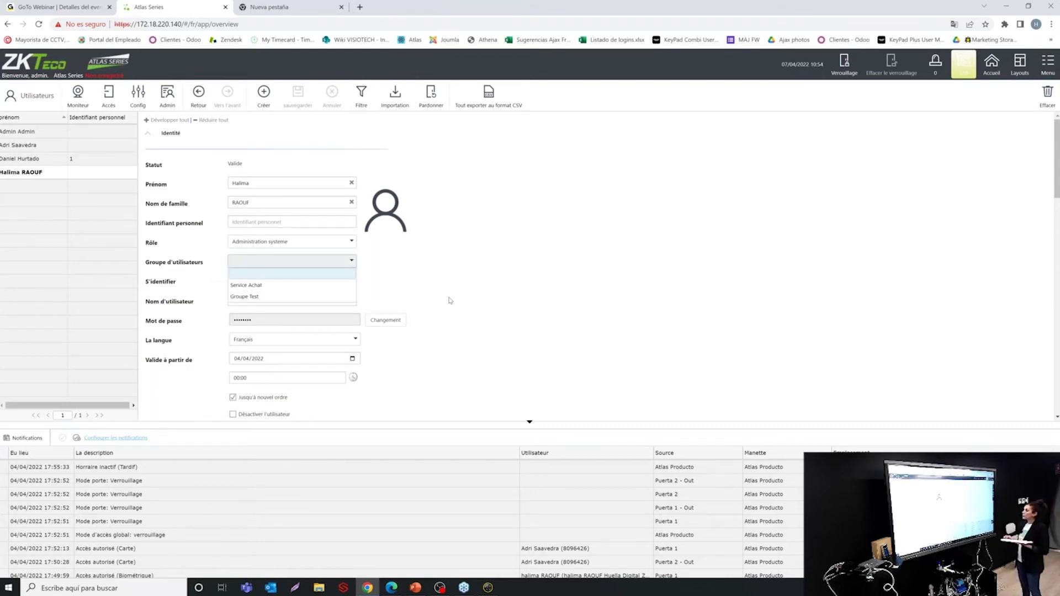
{"action": "left_click", "coordinate": [450, 301]}
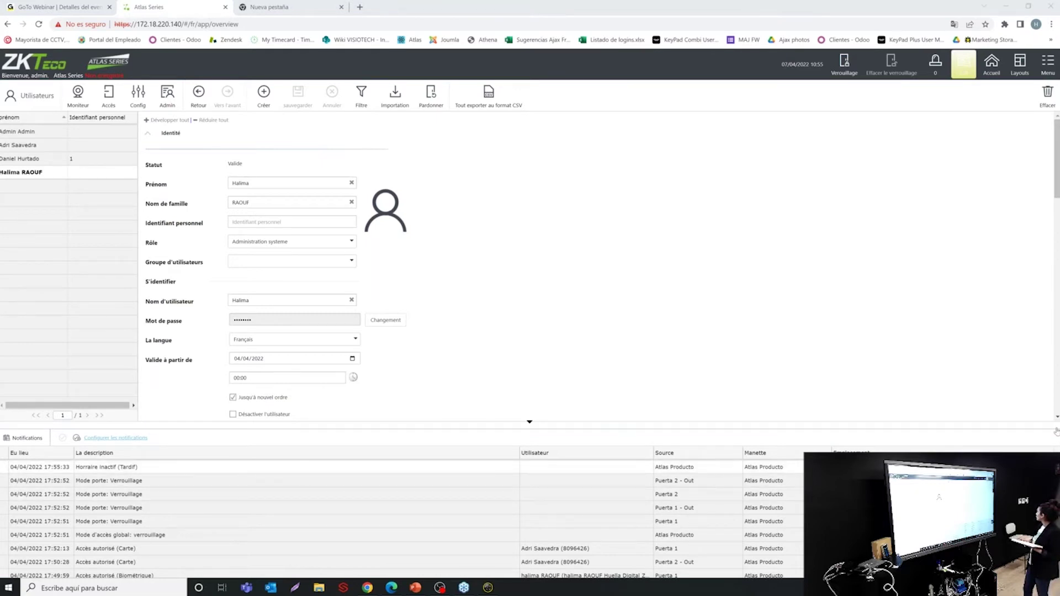
- Scroll to the Accès card list, add then remove an empty card row, keeping the single Standard card
{"action": "scroll", "coordinate": [1058, 424], "scroll_direction": "down", "scroll_amount": 1}
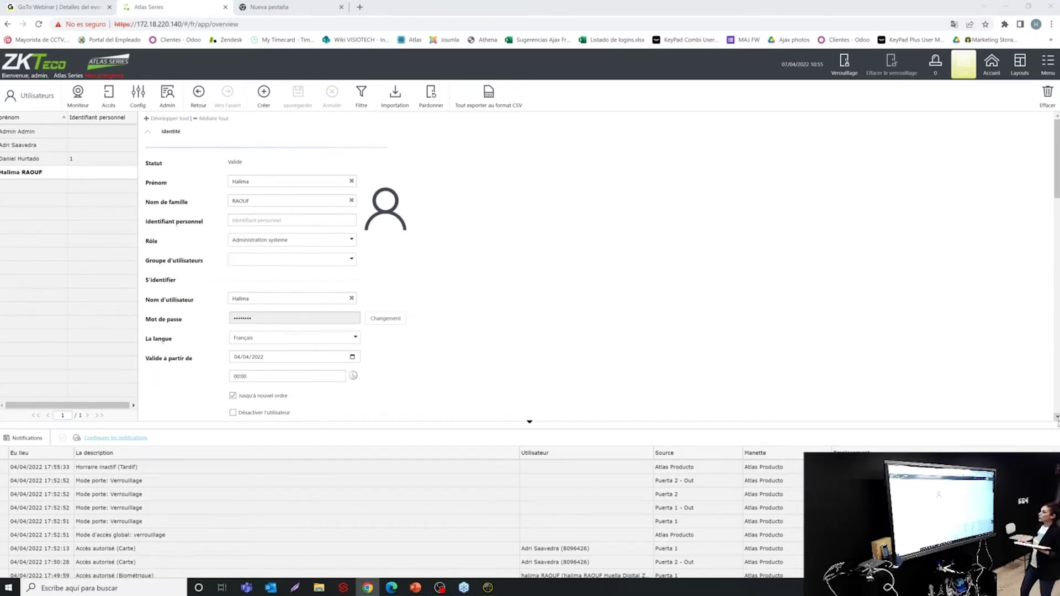
{"action": "scroll", "coordinate": [1058, 423], "scroll_direction": "down", "scroll_amount": 1}
{"action": "scroll", "coordinate": [1058, 424], "scroll_direction": "down", "scroll_amount": 2}
{"action": "scroll", "coordinate": [1058, 423], "scroll_direction": "down", "scroll_amount": 2}
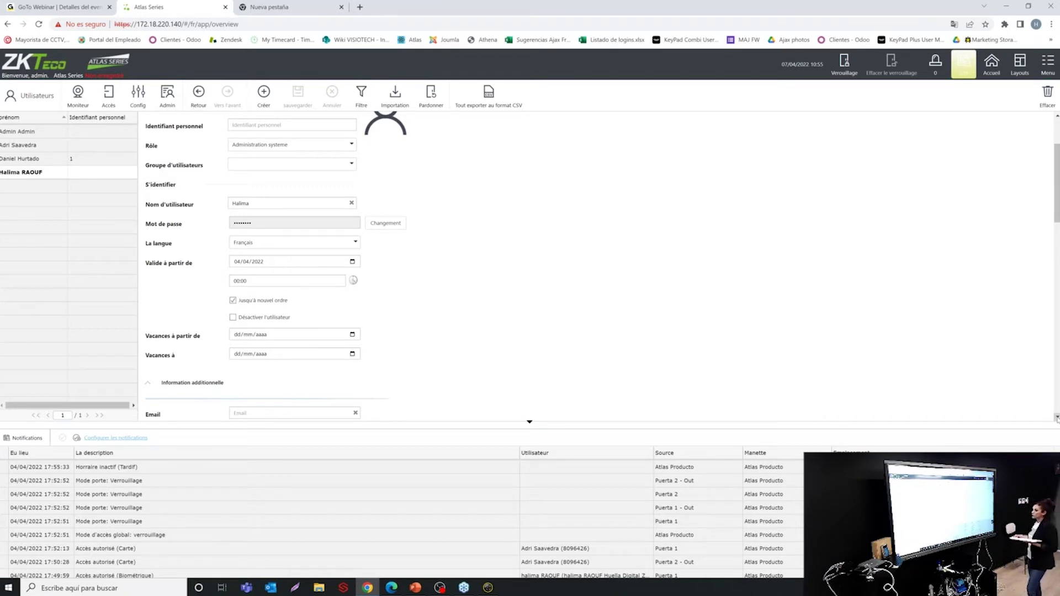
{"action": "scroll", "coordinate": [1058, 418], "scroll_direction": "down", "scroll_amount": 1}
{"action": "scroll", "coordinate": [1057, 418], "scroll_direction": "down", "scroll_amount": 1}
{"action": "scroll", "coordinate": [1057, 418], "scroll_direction": "down", "scroll_amount": 1}
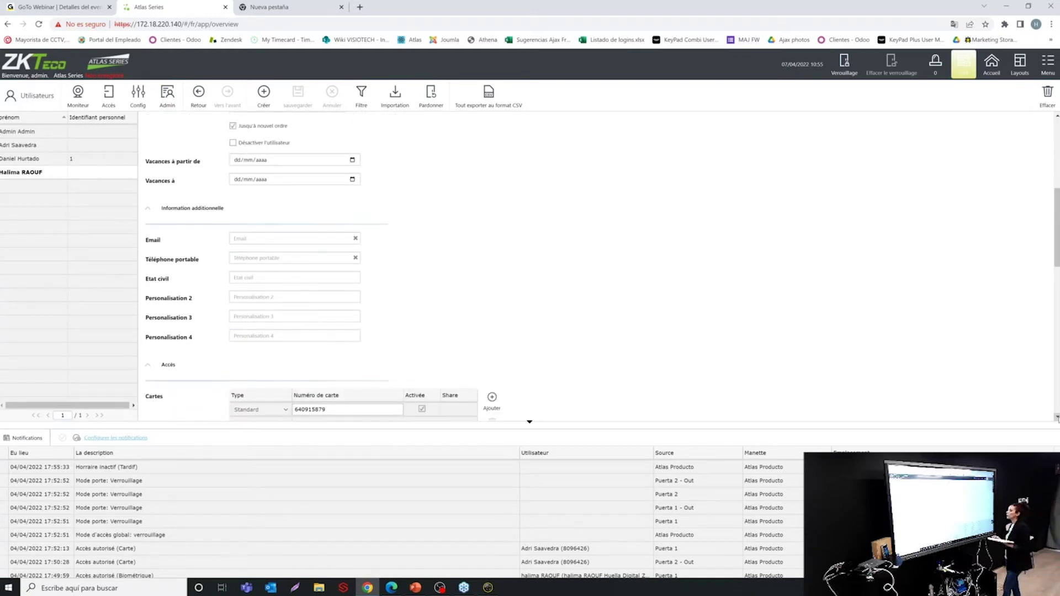
{"action": "scroll", "coordinate": [1057, 418], "scroll_direction": "down", "scroll_amount": 1}
{"action": "scroll", "coordinate": [1057, 418], "scroll_direction": "down", "scroll_amount": 1}
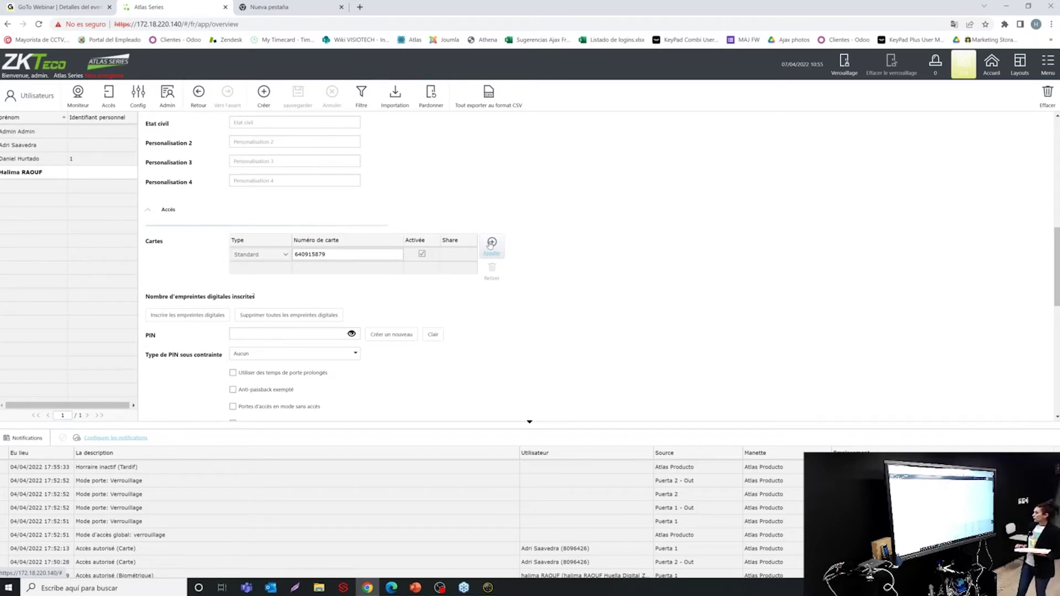
{"action": "left_click", "coordinate": [500, 254]}
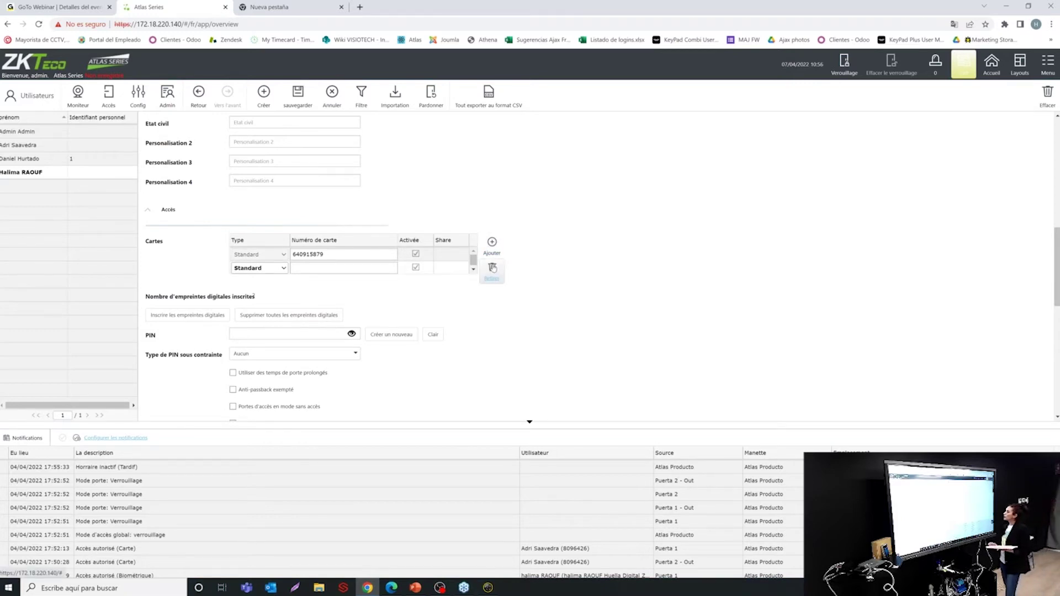
{"action": "left_click", "coordinate": [492, 268]}
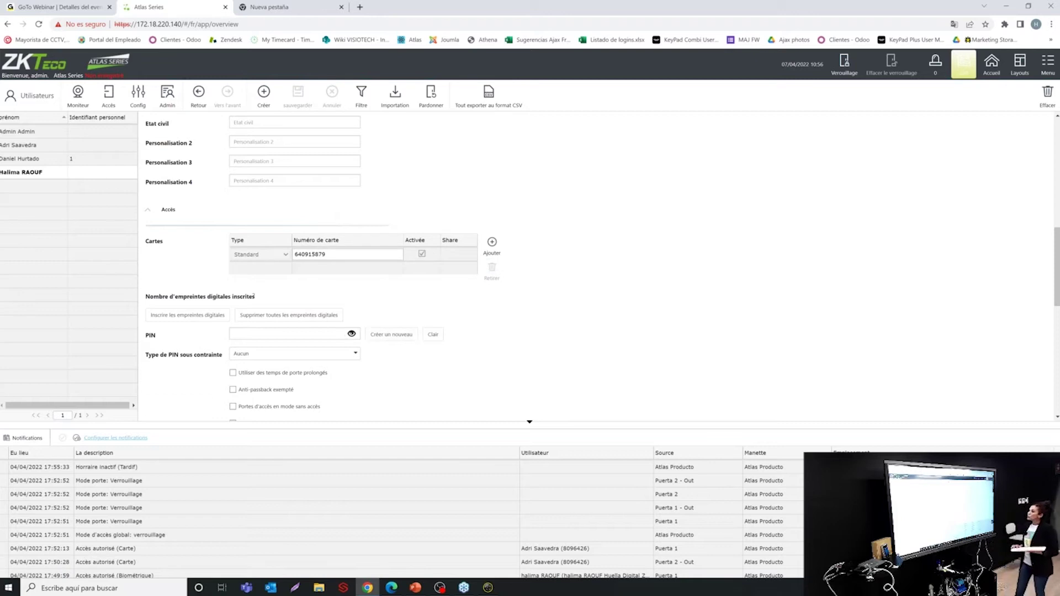
{"action": "left_click", "coordinate": [177, 321]}
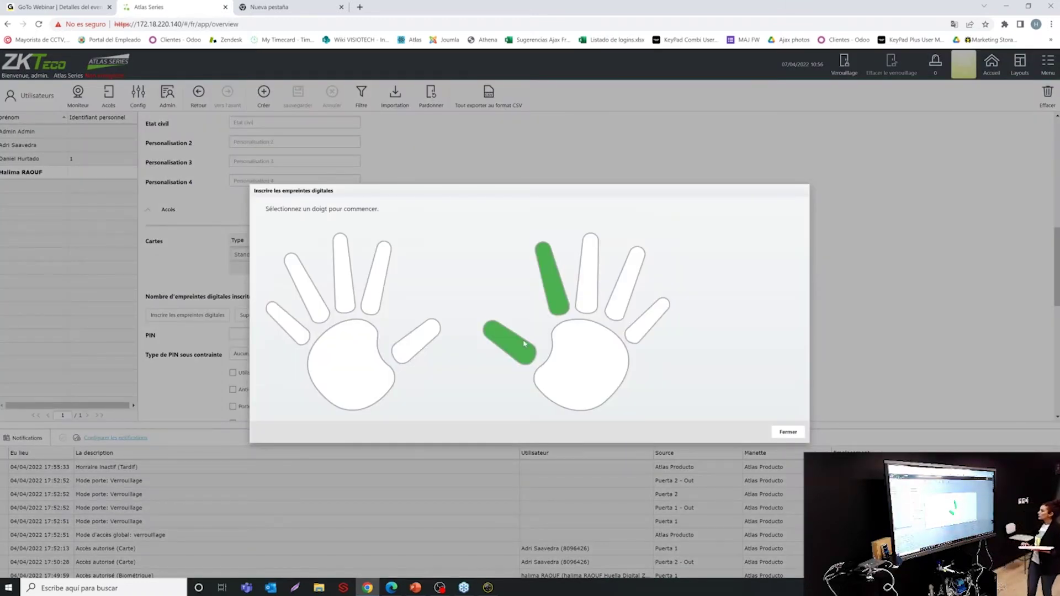
{"action": "left_click", "coordinate": [520, 360]}
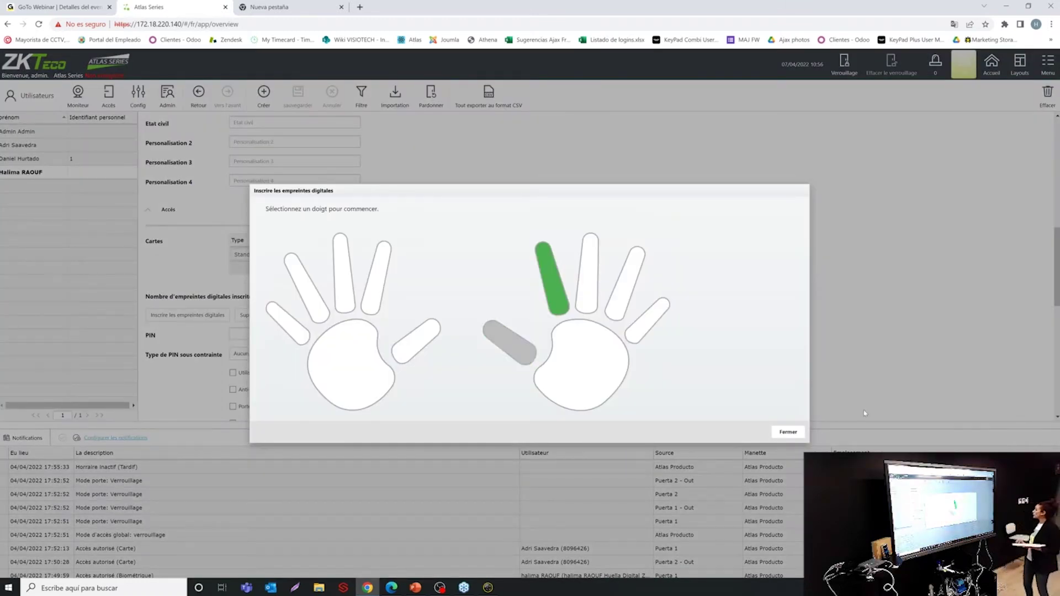
{"action": "left_click", "coordinate": [788, 433]}
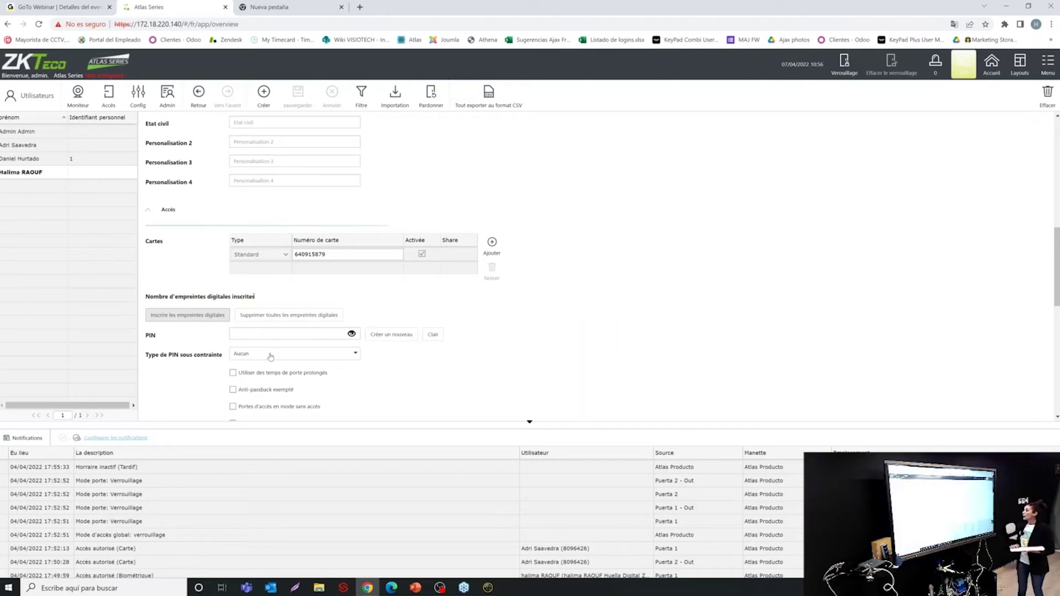
{"action": "left_click", "coordinate": [270, 356]}
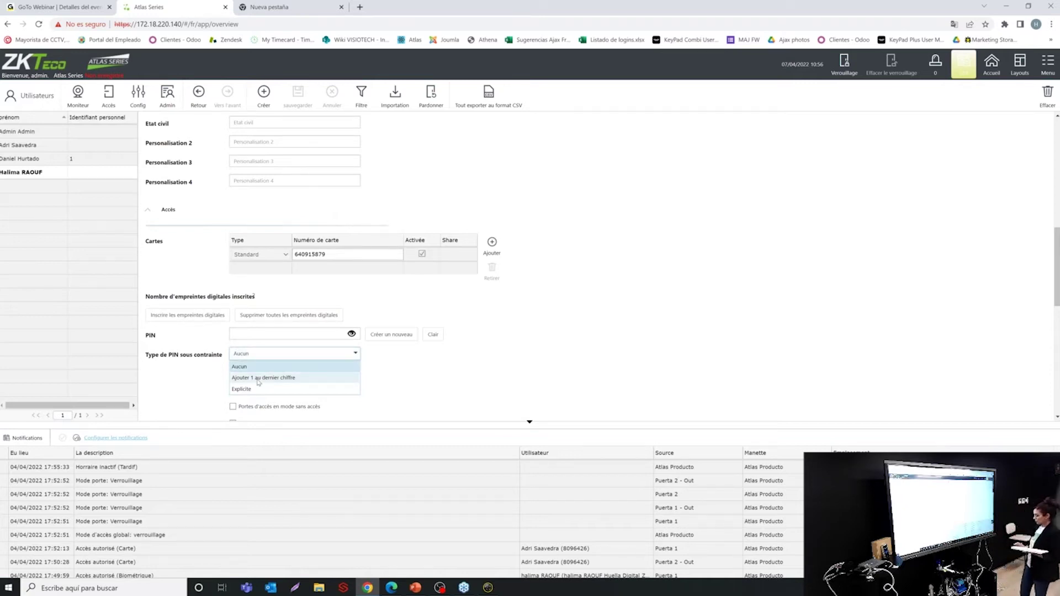
{"action": "left_click", "coordinate": [389, 392]}
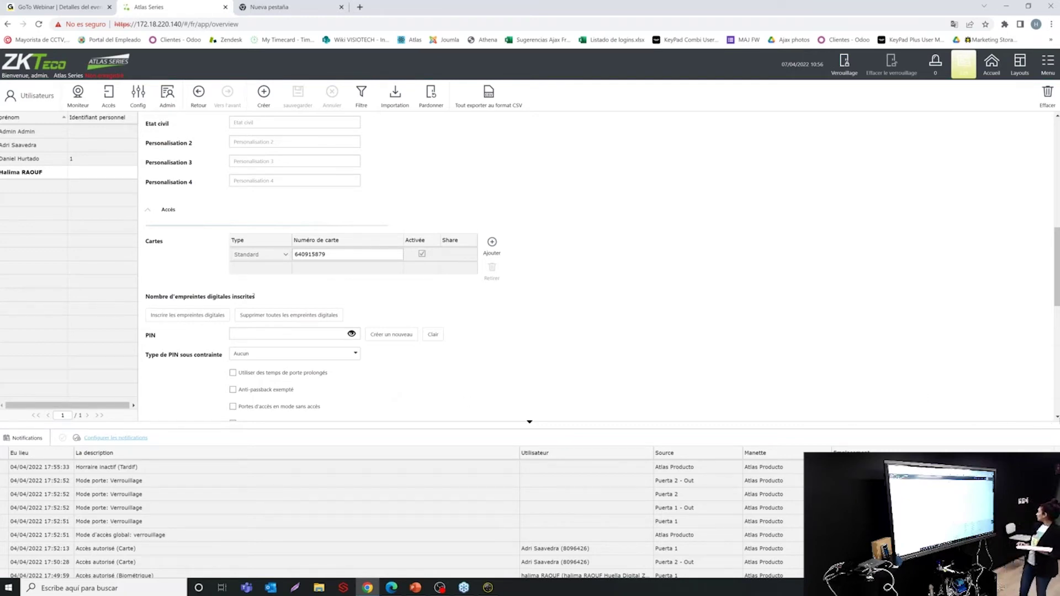
- Confirm Porte 2 - Out stays on the Toujours schedule, then scroll toward Conception de cartes
{"action": "scroll", "coordinate": [1057, 419], "scroll_direction": "down", "scroll_amount": 1}
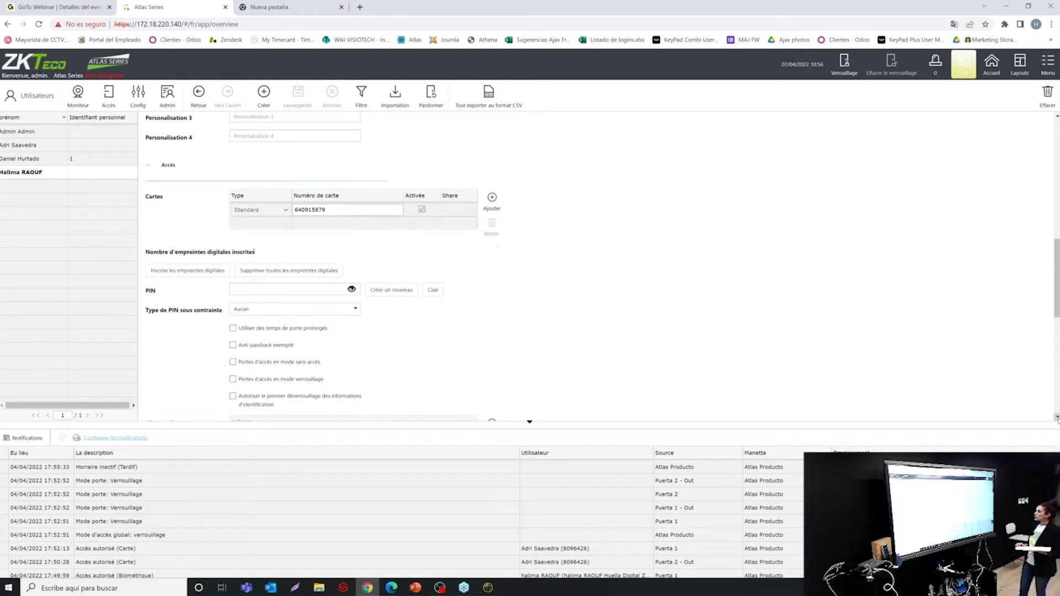
{"action": "scroll", "coordinate": [1057, 418], "scroll_direction": "down", "scroll_amount": 2}
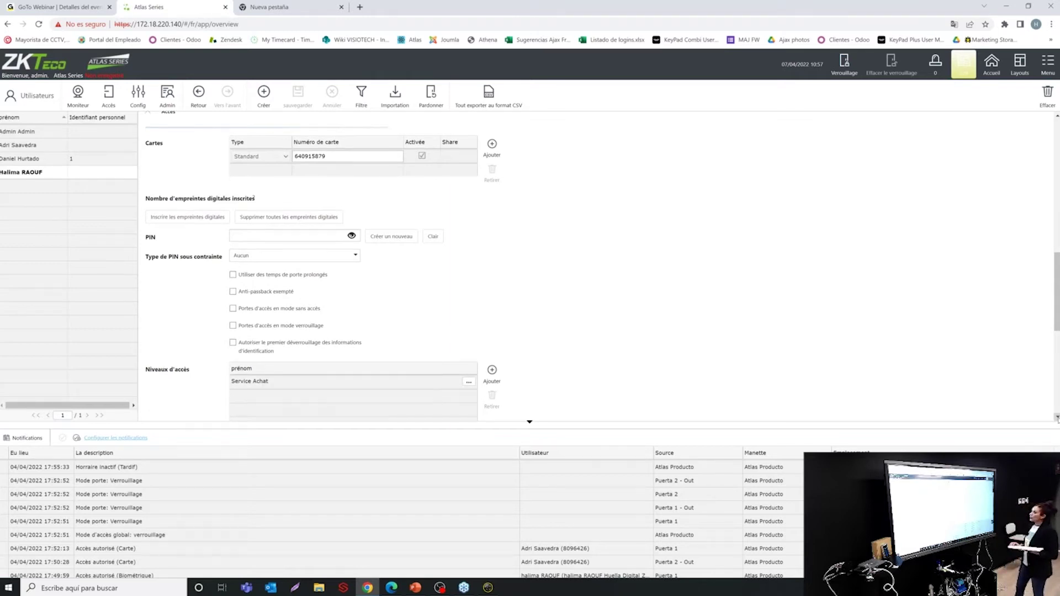
{"action": "scroll", "coordinate": [602, 262], "scroll_direction": "down", "scroll_amount": 1}
{"action": "scroll", "coordinate": [602, 262], "scroll_direction": "down", "scroll_amount": 1}
{"action": "scroll", "coordinate": [602, 262], "scroll_direction": "down", "scroll_amount": 1}
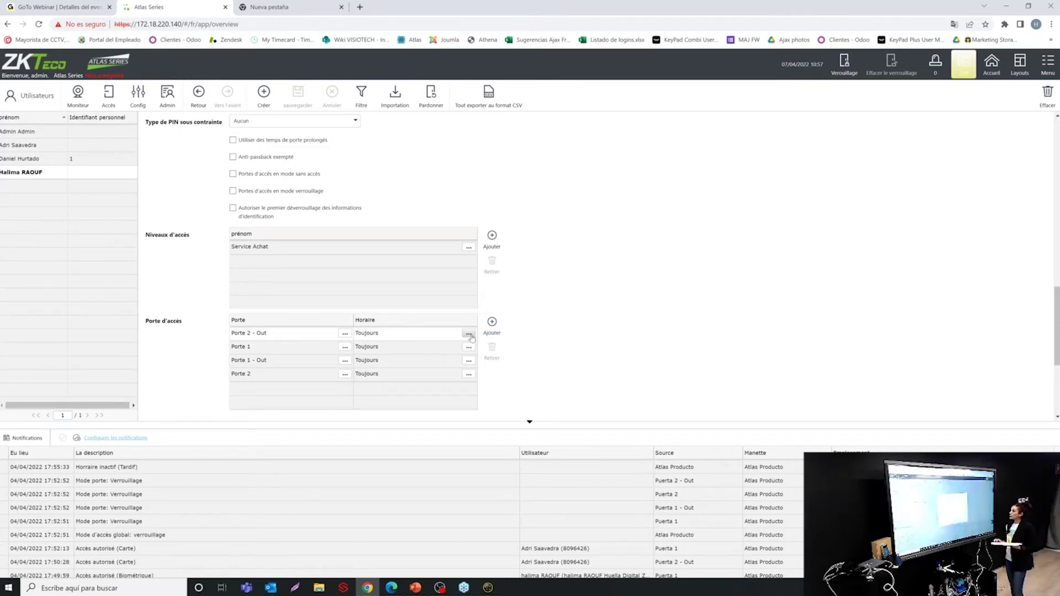
{"action": "left_click", "coordinate": [469, 334]}
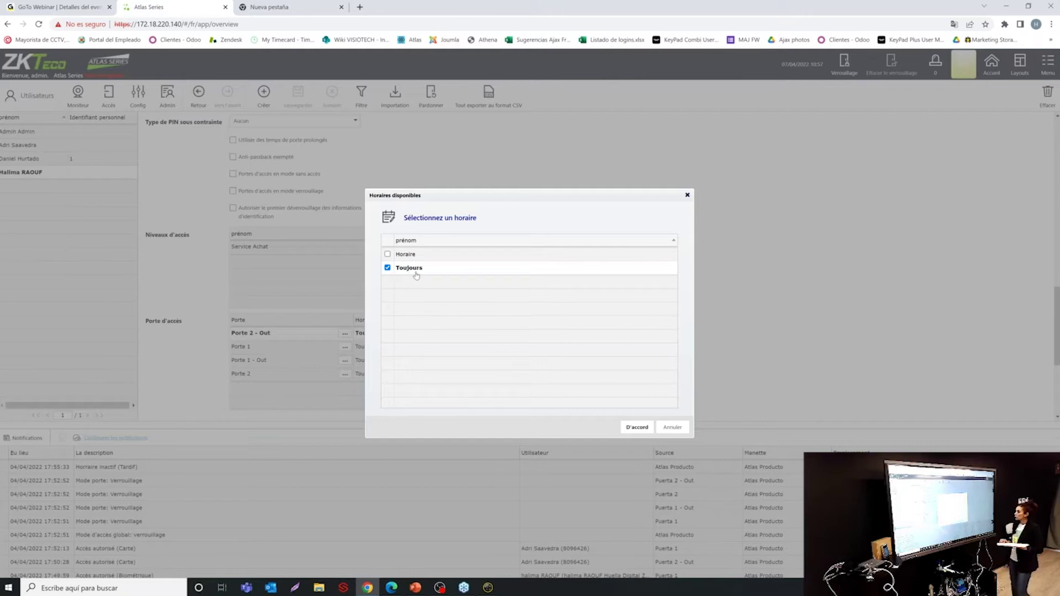
{"action": "left_click", "coordinate": [688, 196]}
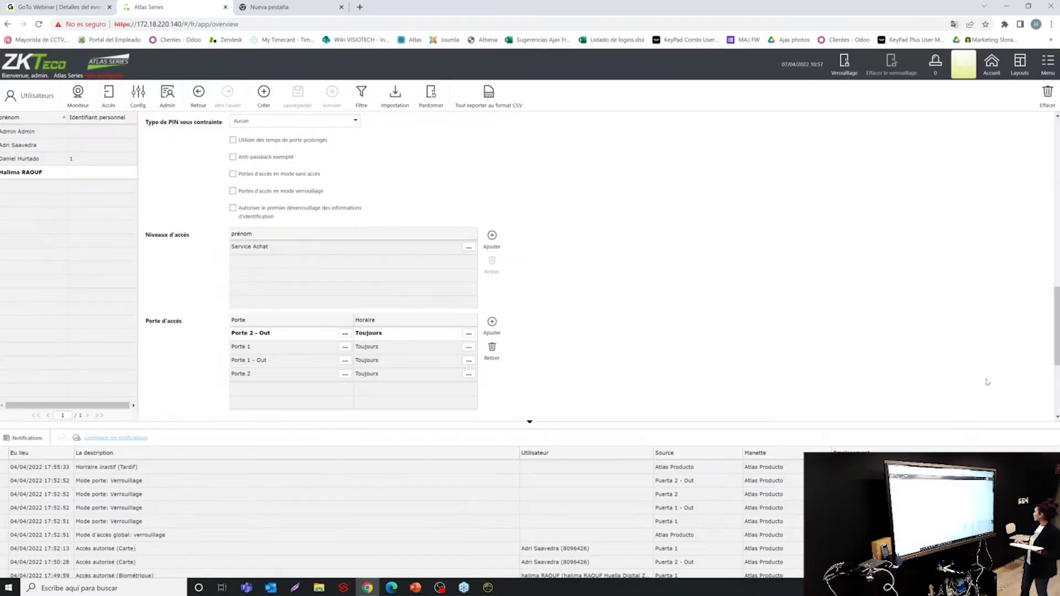
{"action": "left_click", "coordinate": [1058, 418]}
{"action": "left_click", "coordinate": [1057, 418]}
- Preview the user's Visiotech card via Carte d'impression and print it, confirming with Impression
{"action": "left_click", "coordinate": [1057, 418]}
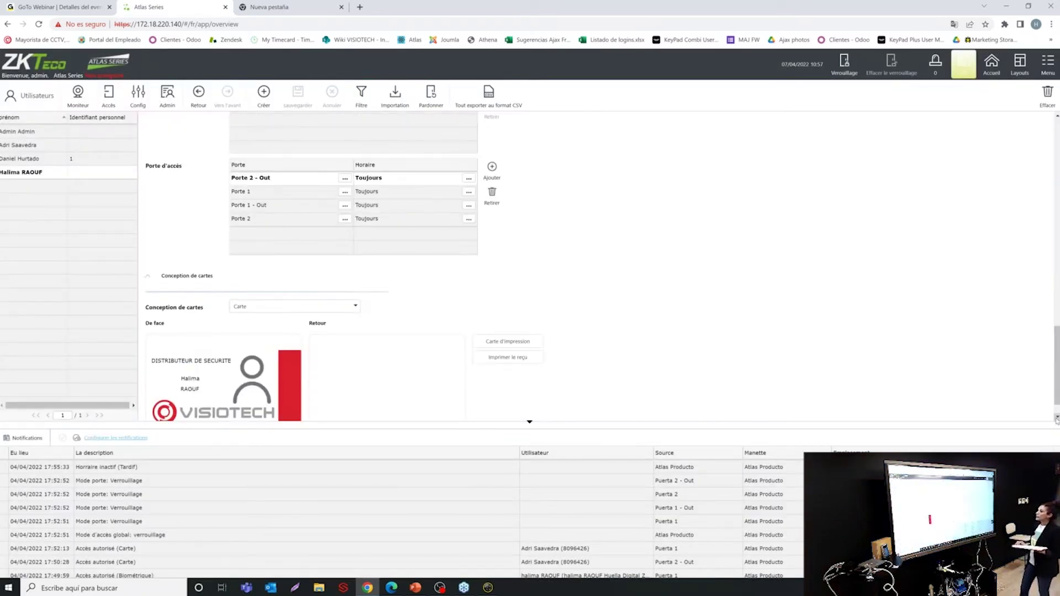
{"action": "left_click", "coordinate": [1057, 418]}
{"action": "left_click", "coordinate": [1057, 418]}
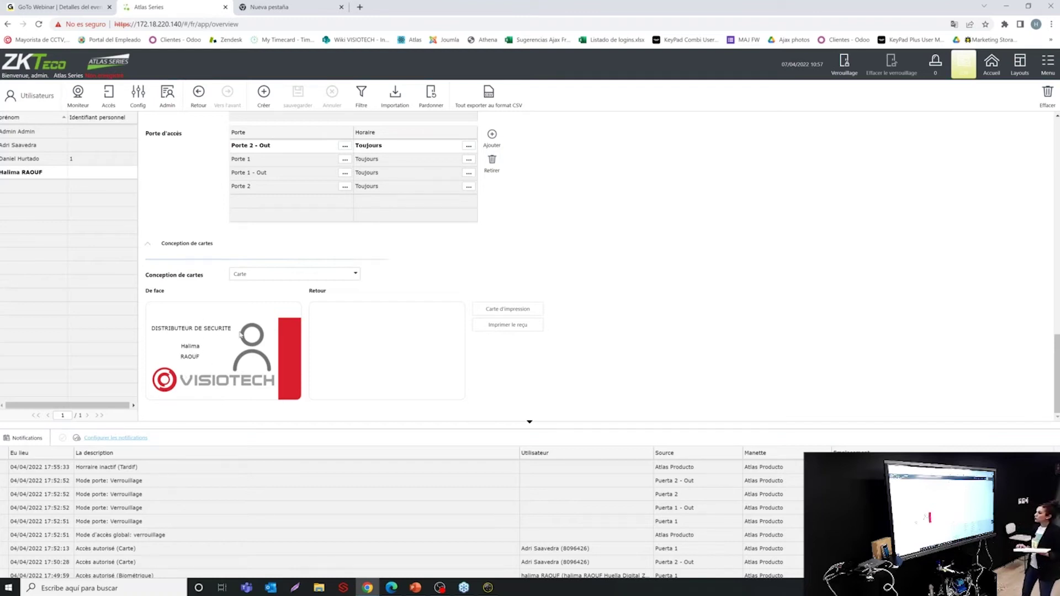
{"action": "left_click", "coordinate": [493, 312]}
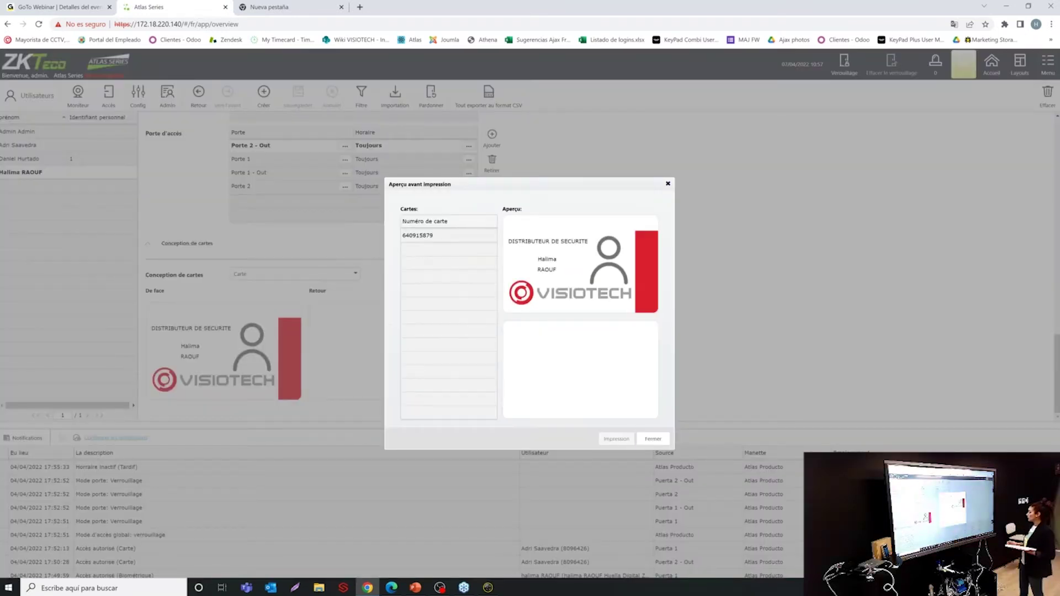
{"action": "left_click", "coordinate": [429, 237]}
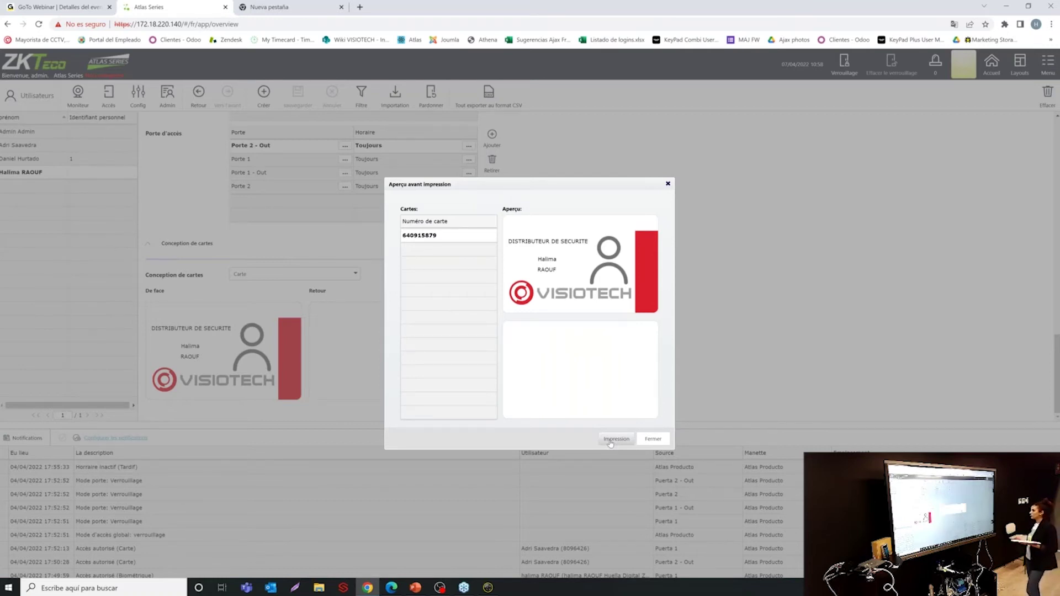
{"action": "left_click", "coordinate": [610, 441]}
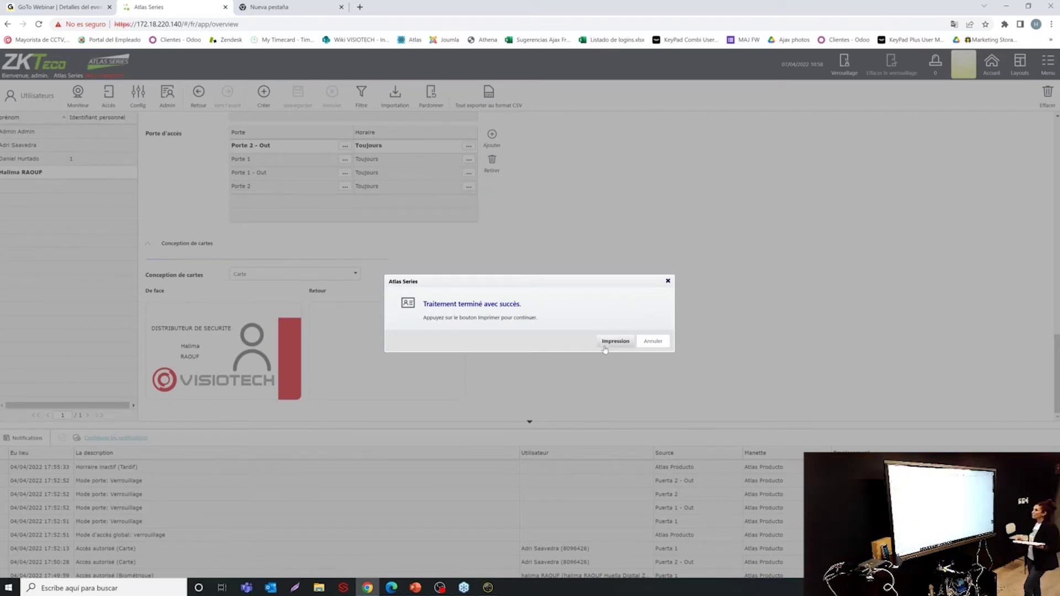
{"action": "left_click", "coordinate": [606, 344]}
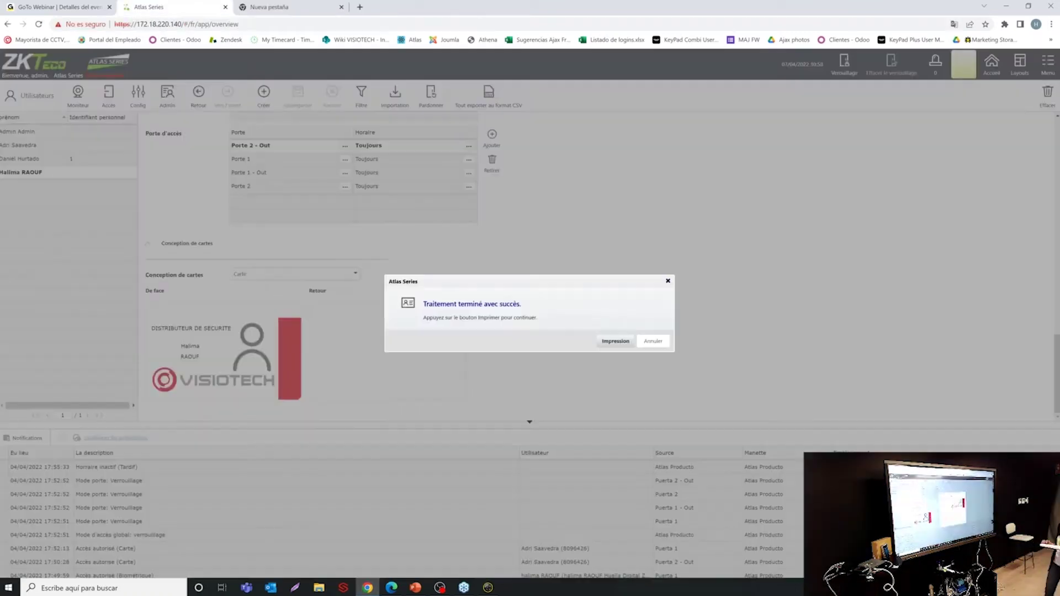
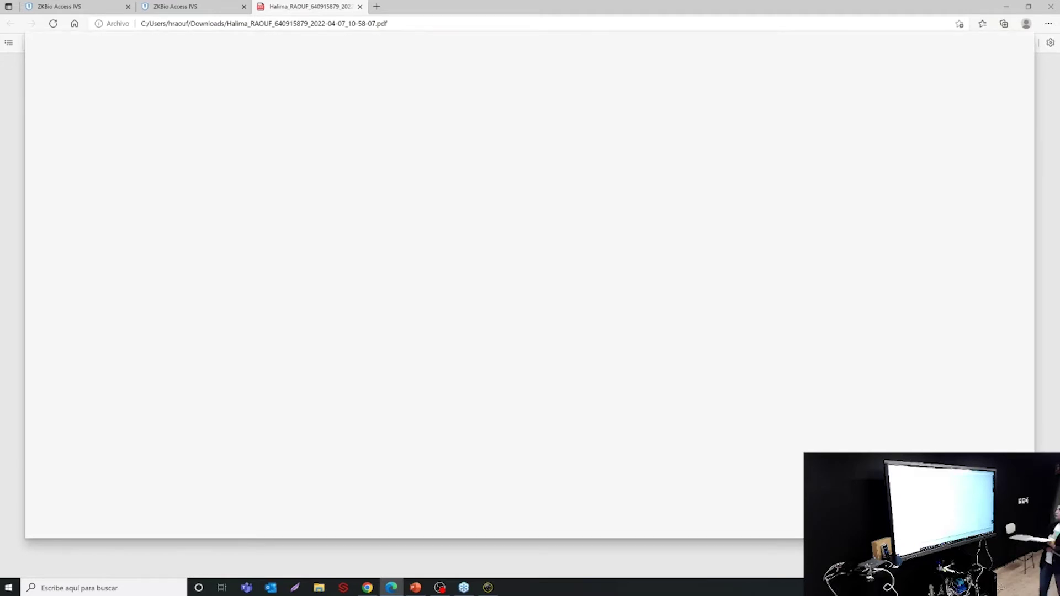
- Bring up Edge's print settings for the card PDF, then close the Edge window
{"action": "key", "text": "ctrl+p"}
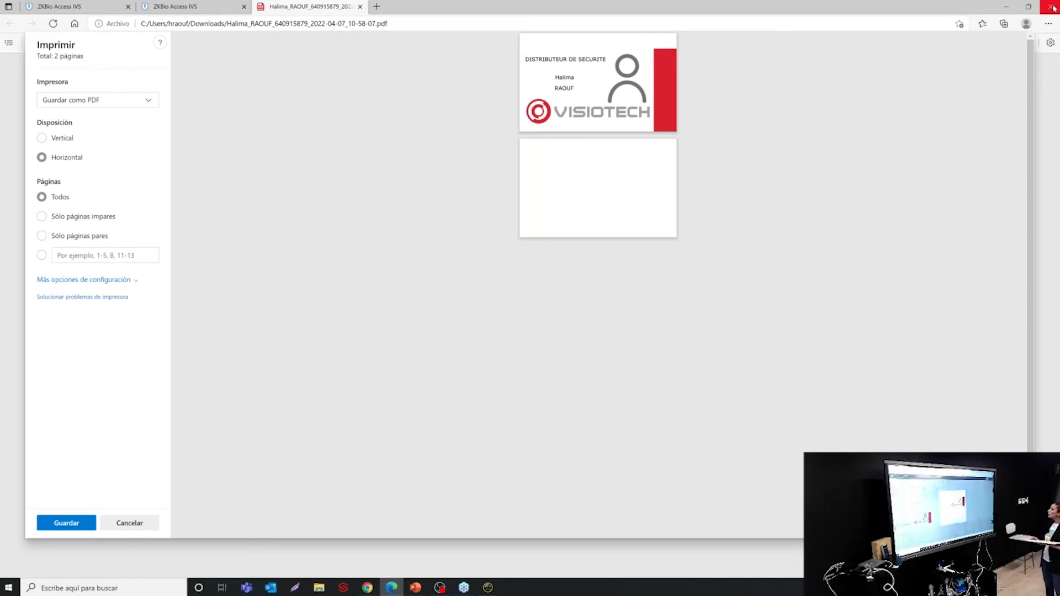
{"action": "left_click", "coordinate": [1054, 8]}
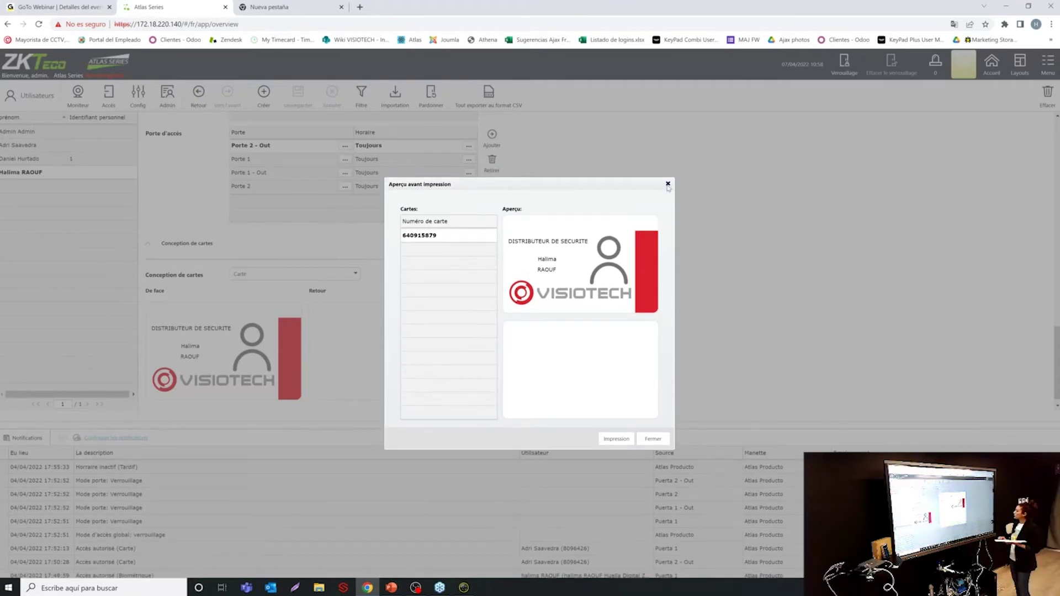
- Close the card print preview and open another user's record
{"action": "left_click", "coordinate": [667, 184]}
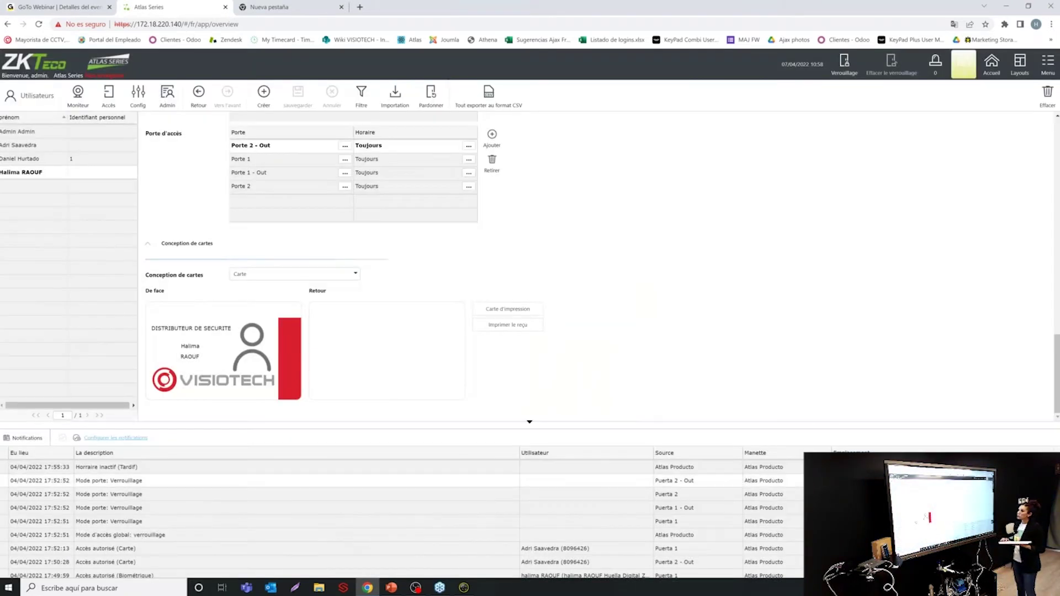
{"action": "left_click", "coordinate": [28, 159]}
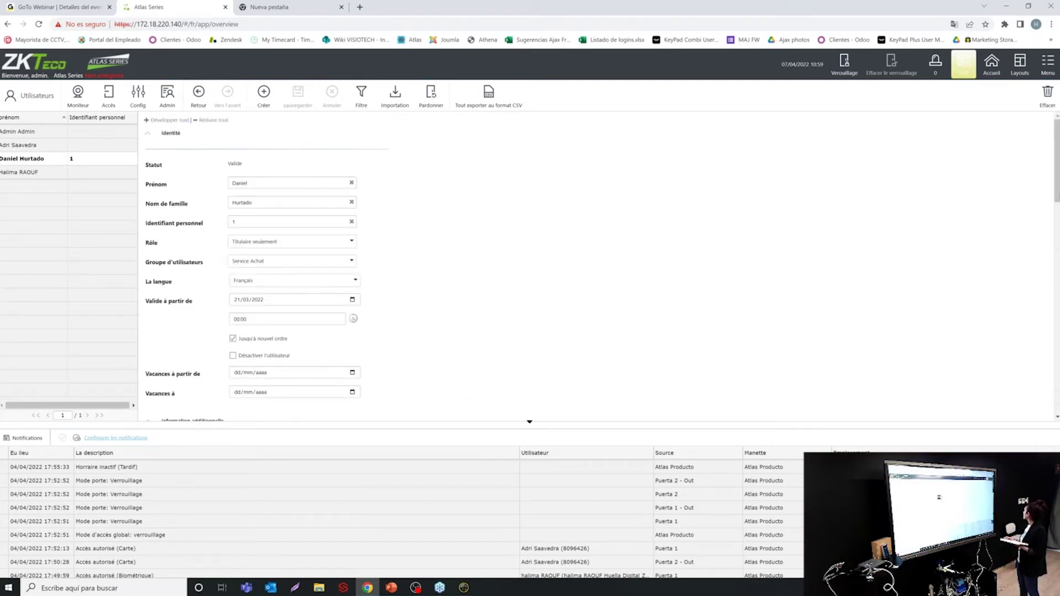
{"action": "scroll", "coordinate": [601, 270], "scroll_direction": "down", "scroll_amount": 1}
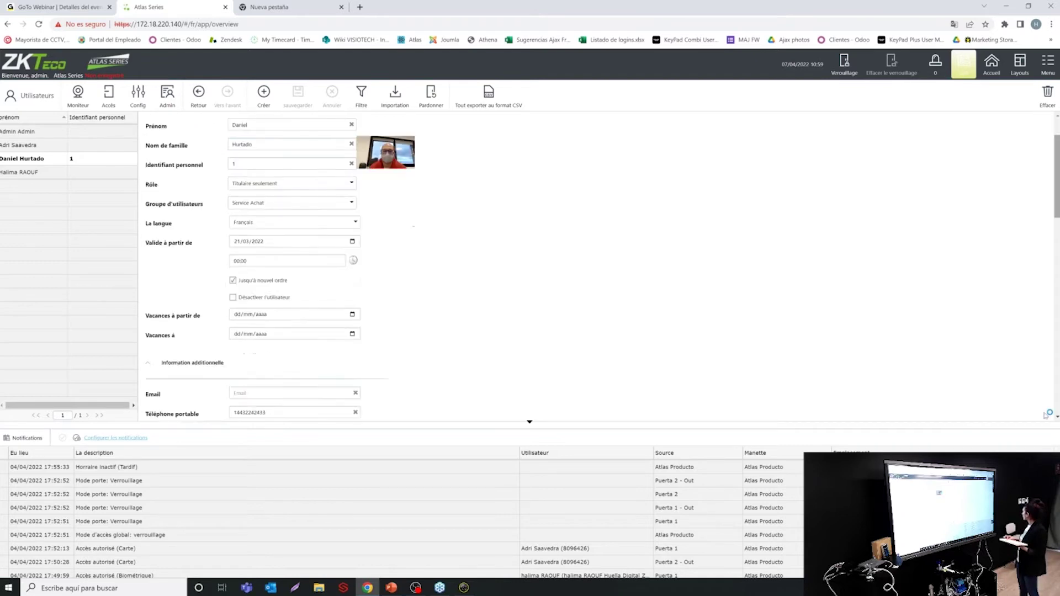
{"action": "scroll", "coordinate": [602, 270], "scroll_direction": "down", "scroll_amount": 5}
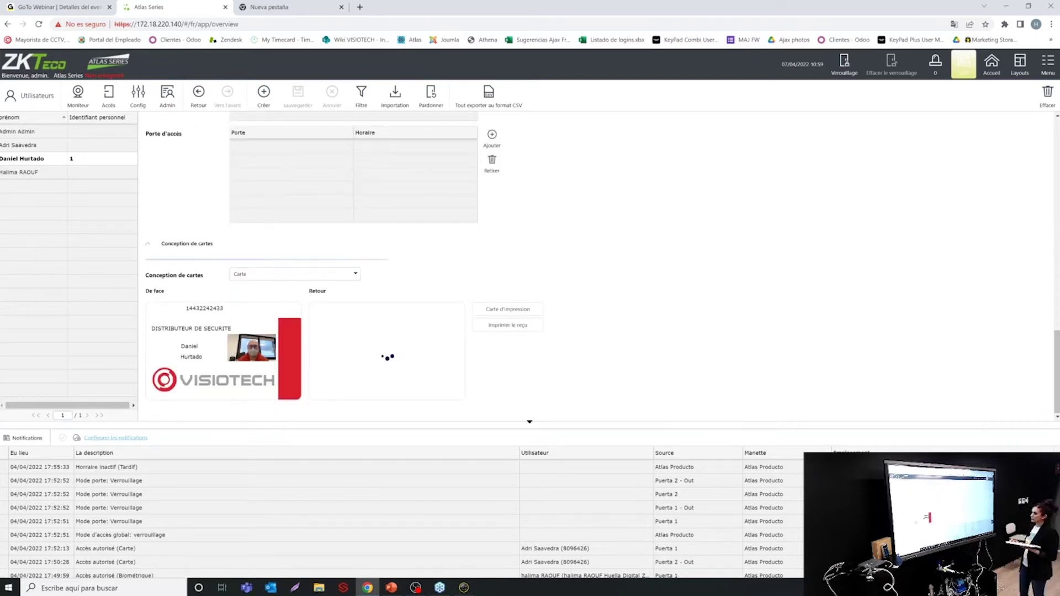
- Preview this user's printed photo badge, then collapse the notifications pane
{"action": "left_click", "coordinate": [507, 310]}
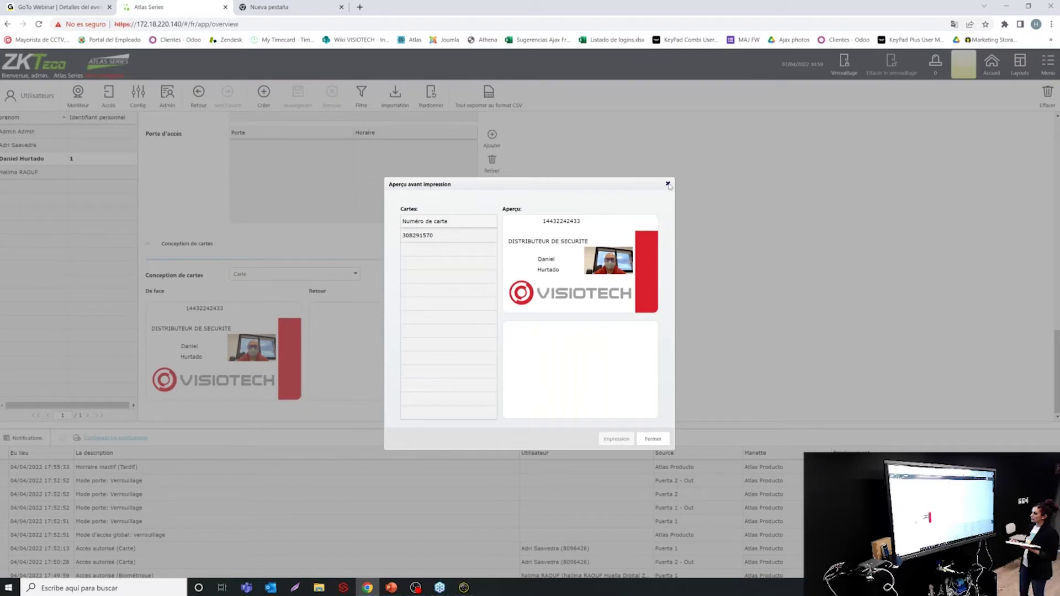
{"action": "left_click", "coordinate": [668, 184]}
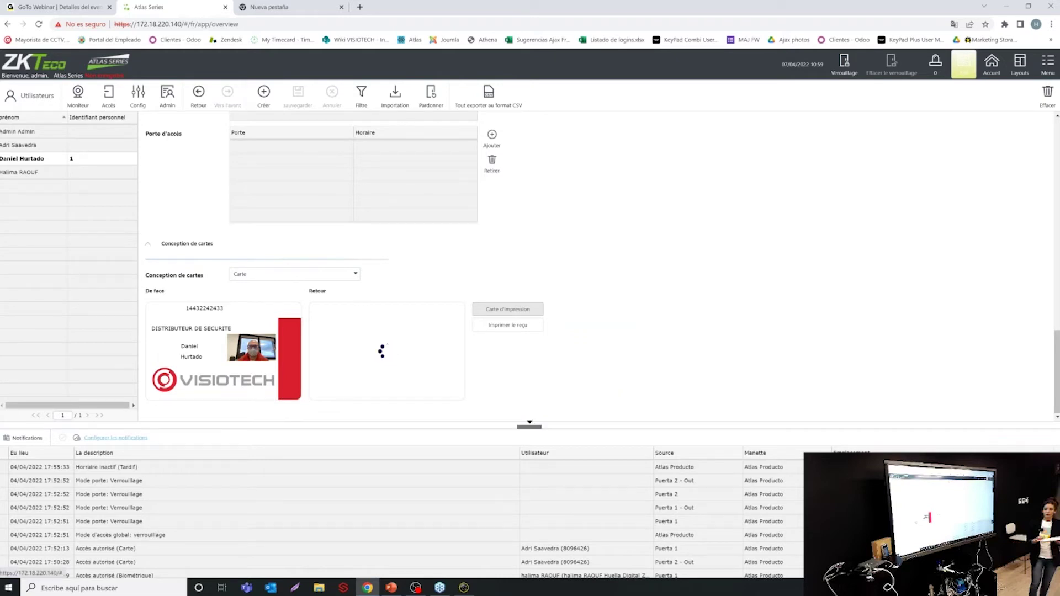
{"action": "left_click", "coordinate": [529, 424]}
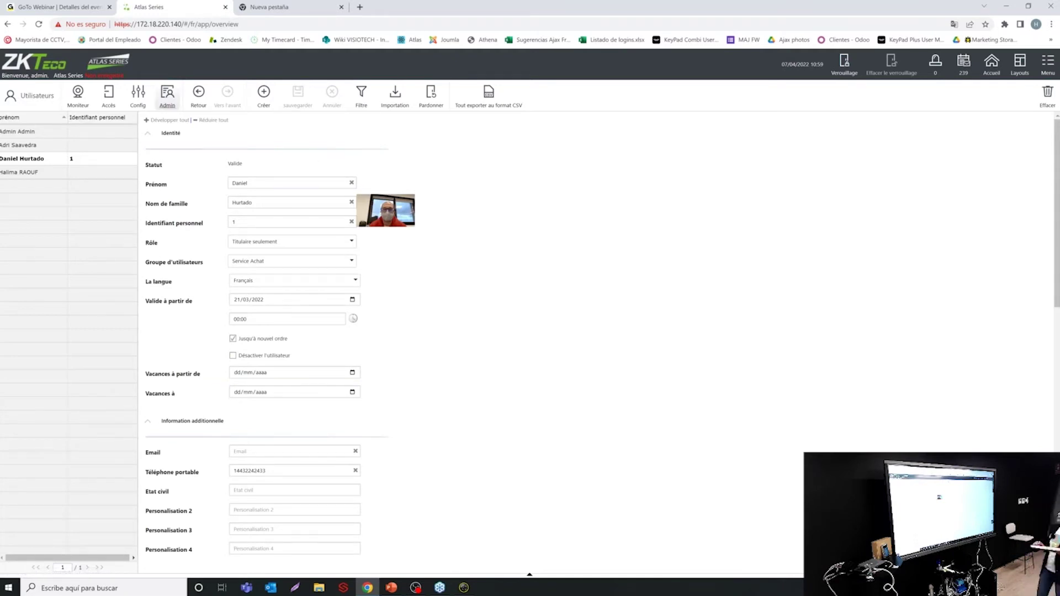
- Go to the Accès > Codes d'accès partagés page
{"action": "left_click", "coordinate": [133, 109]}
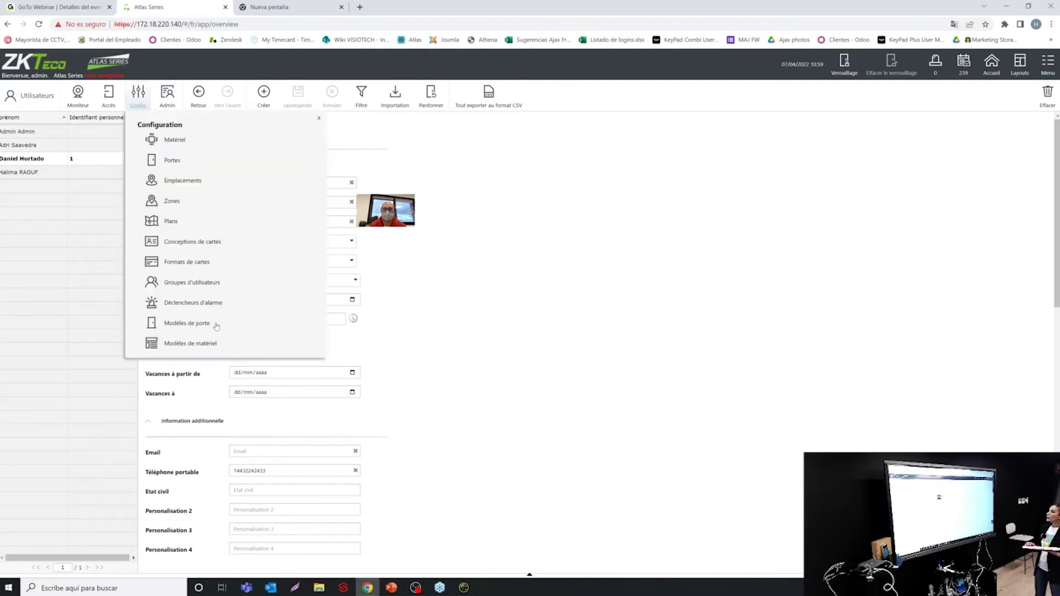
{"action": "left_click", "coordinate": [109, 106]}
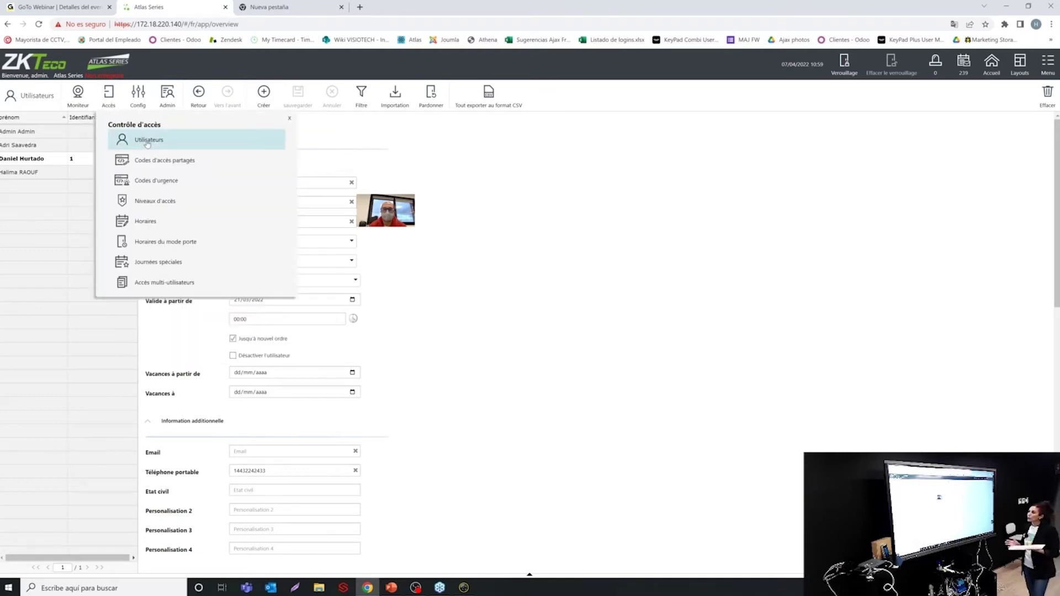
{"action": "left_click", "coordinate": [147, 142]}
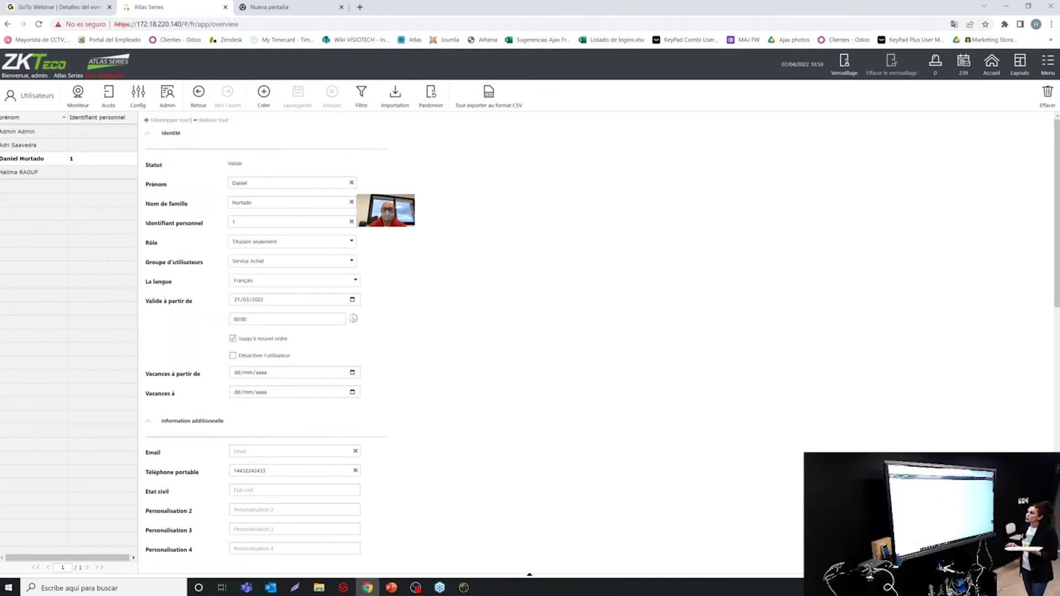
{"action": "left_click", "coordinate": [113, 106]}
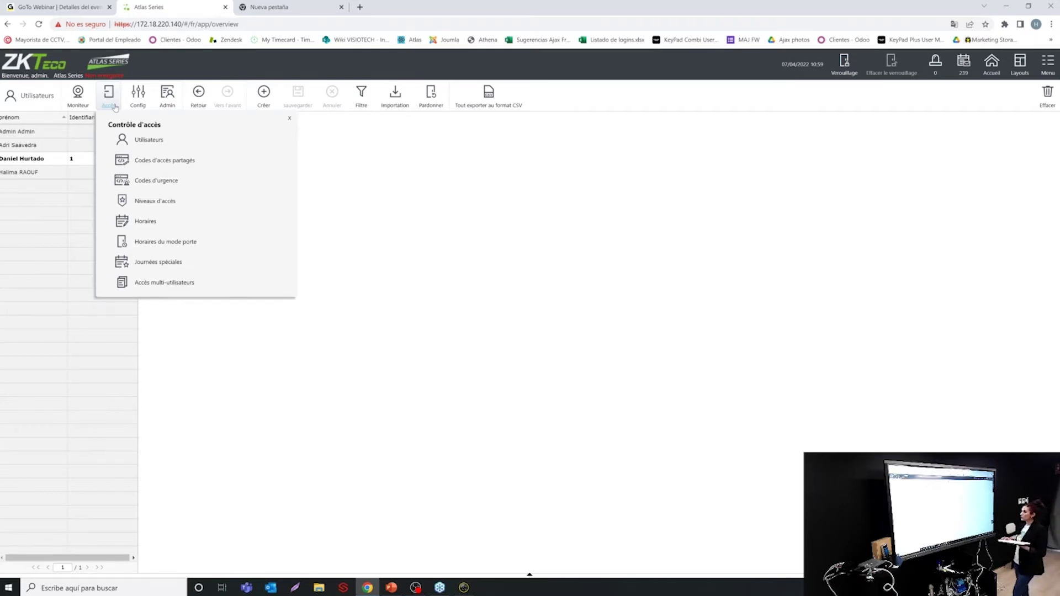
{"action": "left_click", "coordinate": [142, 163]}
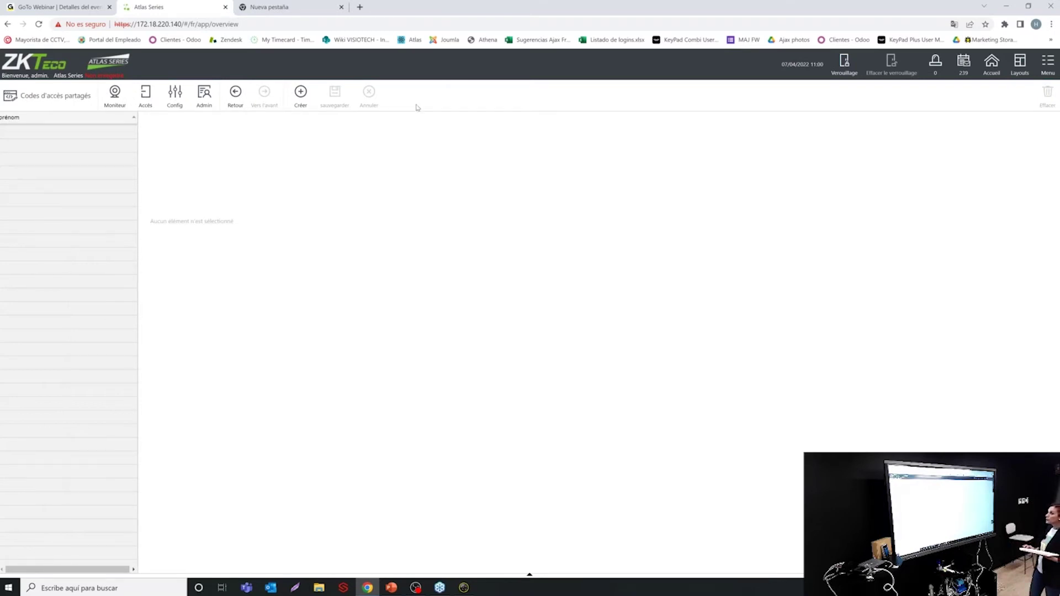
- Start a new shared access code, cancel it, and go to Accès > Codes d'urgence
{"action": "left_click", "coordinate": [301, 94]}
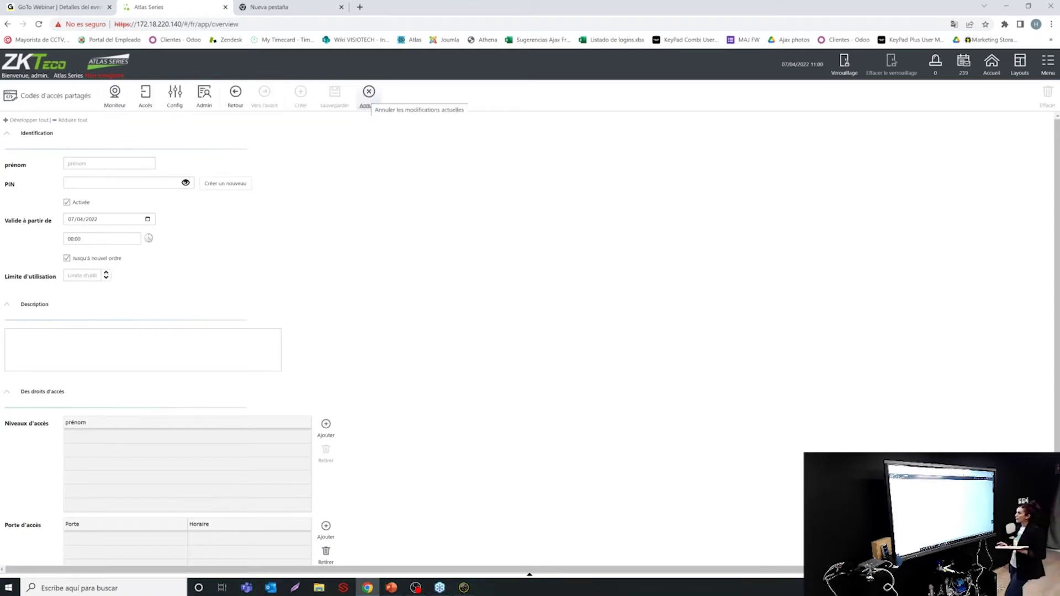
{"action": "left_click", "coordinate": [367, 99]}
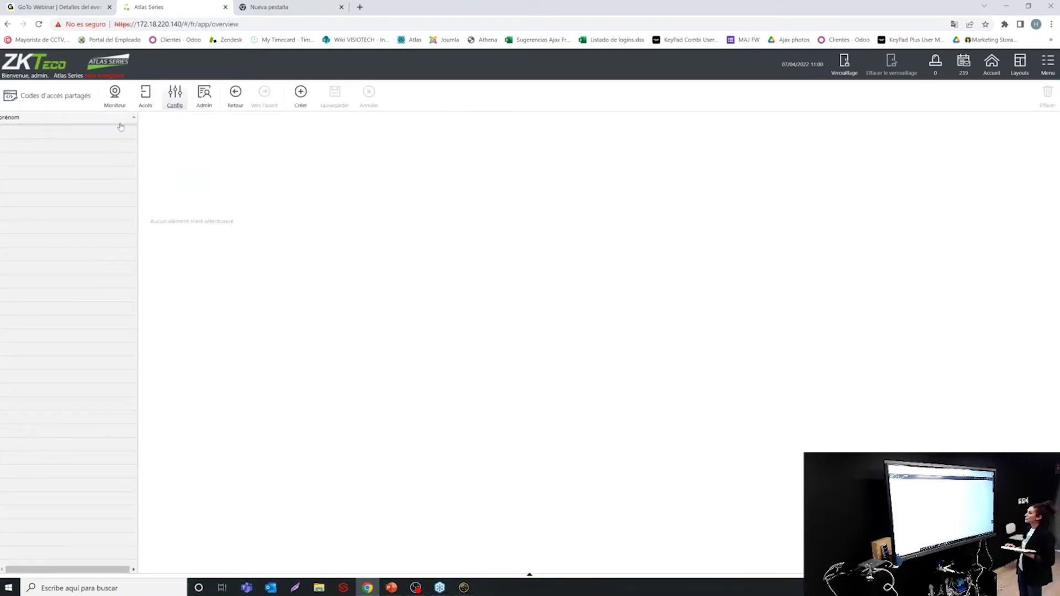
{"action": "left_click", "coordinate": [170, 103]}
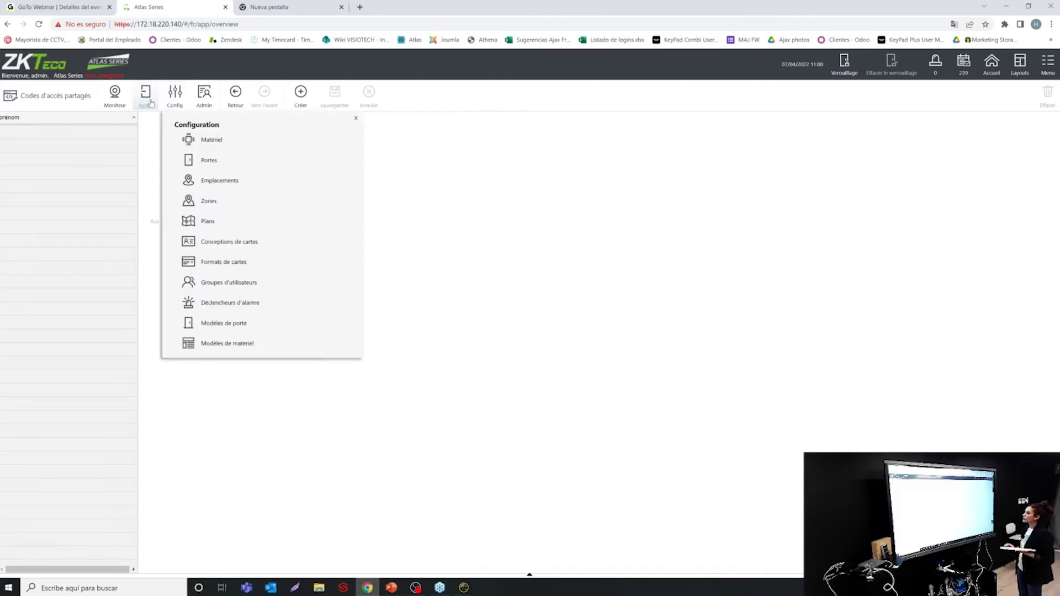
{"action": "left_click", "coordinate": [146, 97]}
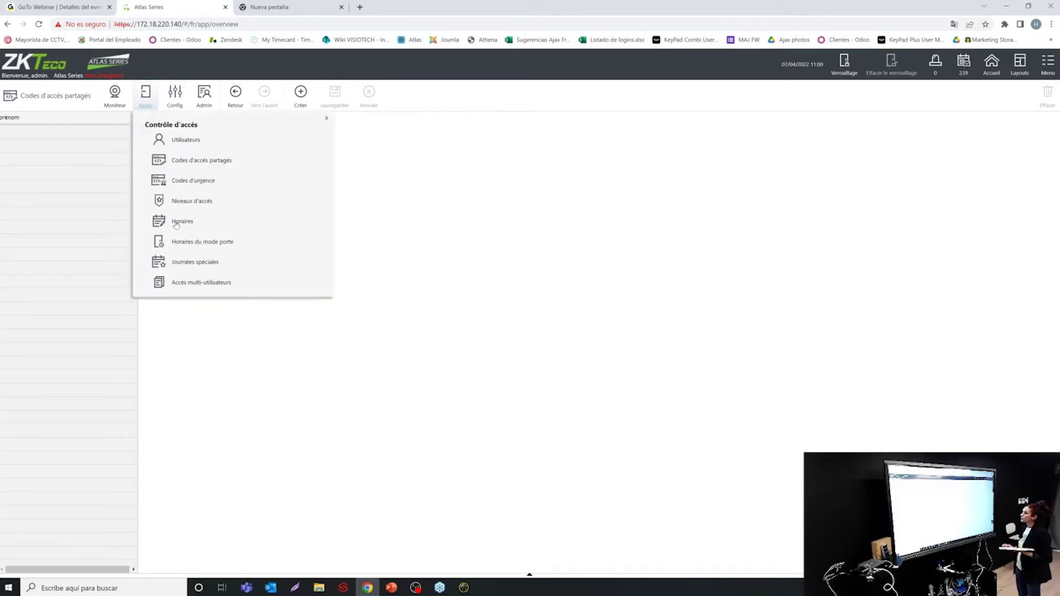
{"action": "left_click", "coordinate": [189, 181]}
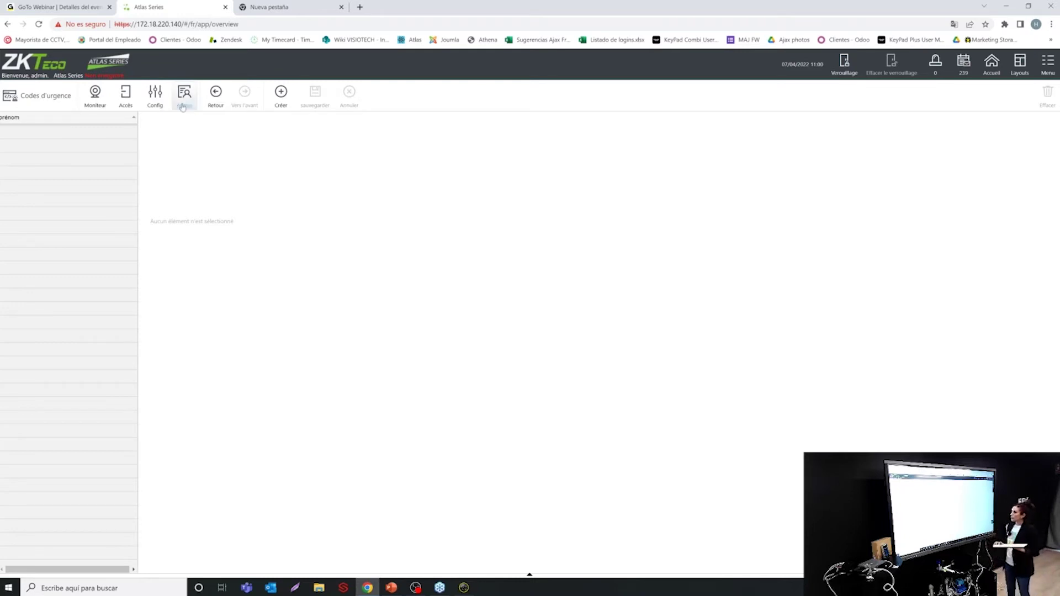
- On Niveaux d'accès, review the doors and schedules of Access total and Service Achat
{"action": "left_click", "coordinate": [128, 103]}
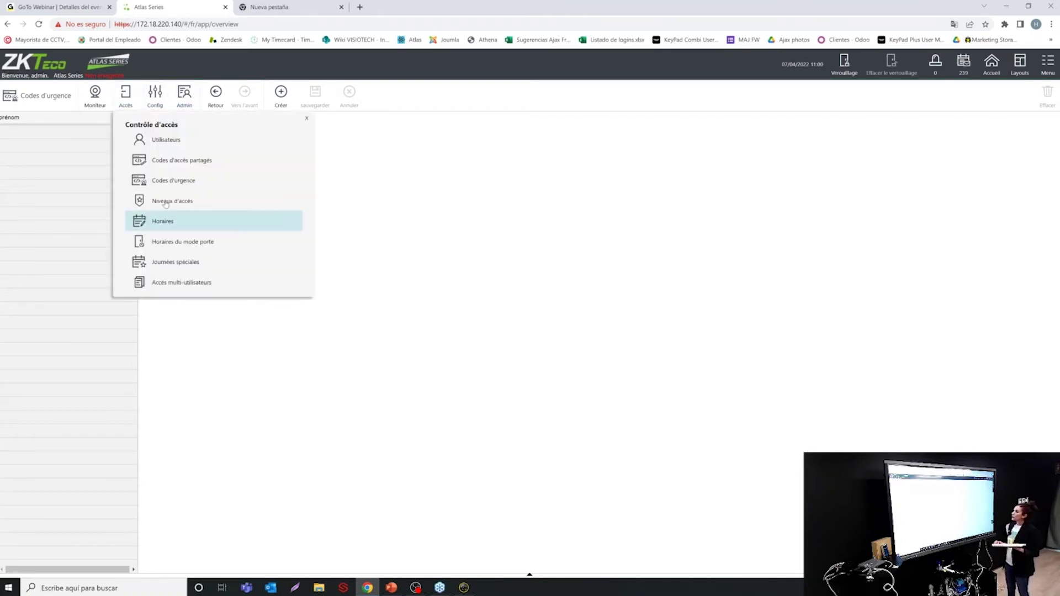
{"action": "left_click", "coordinate": [165, 201]}
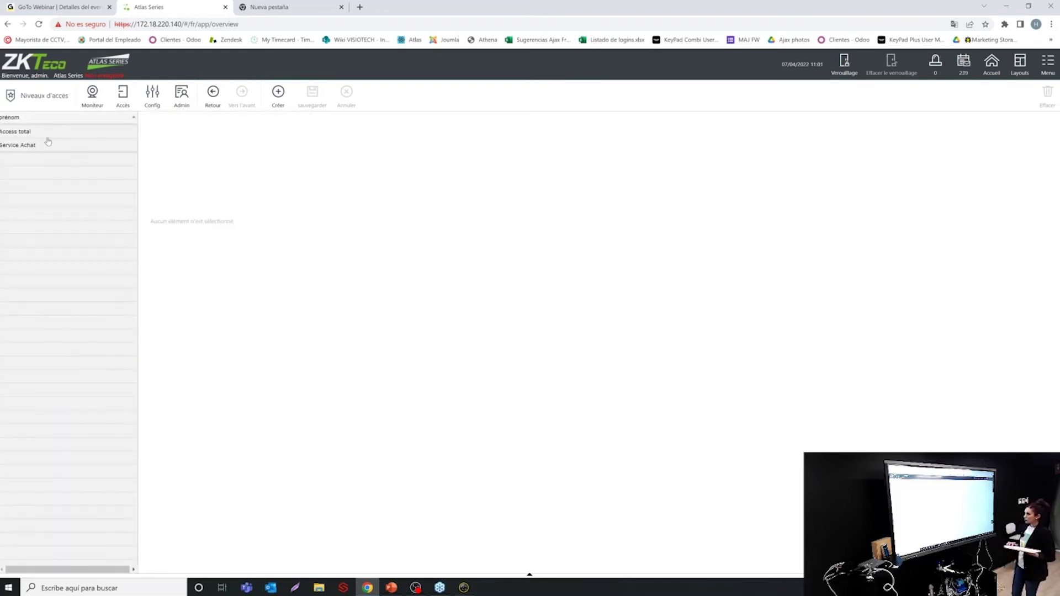
{"action": "left_click", "coordinate": [47, 135]}
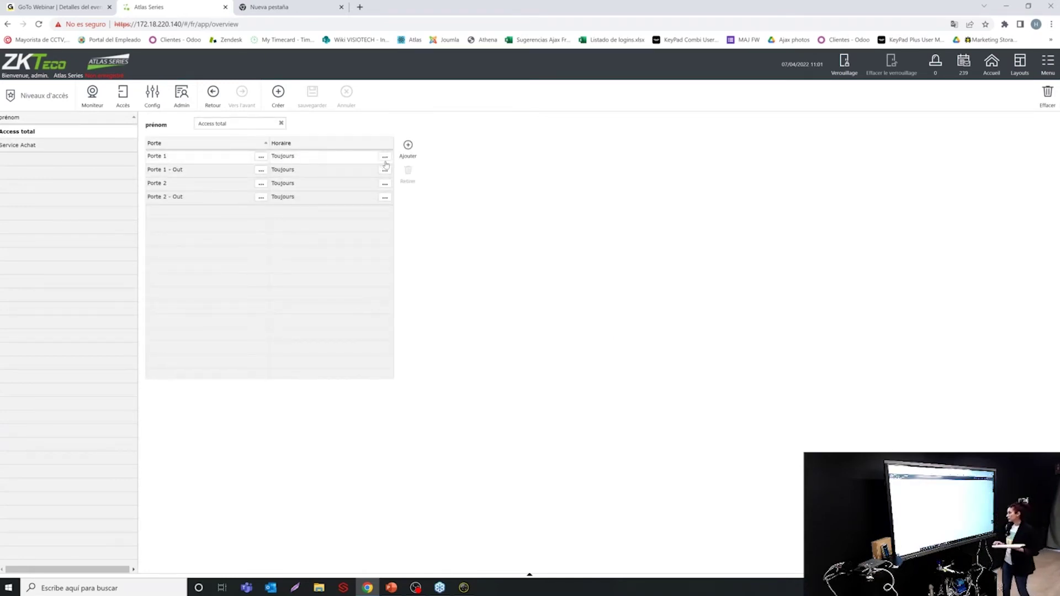
{"action": "left_click", "coordinate": [15, 147]}
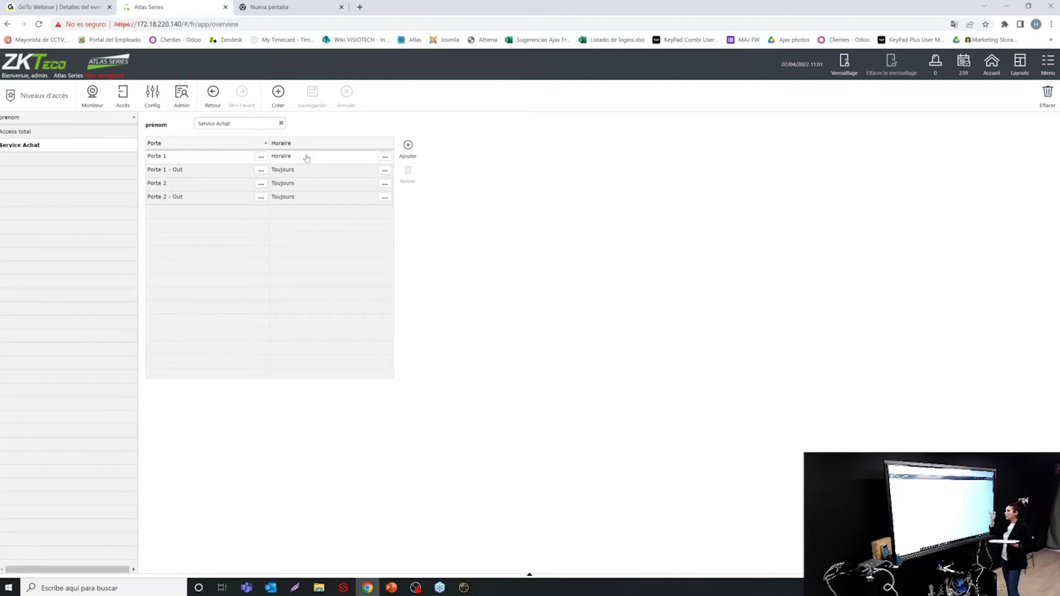
{"action": "left_click", "coordinate": [400, 157]}
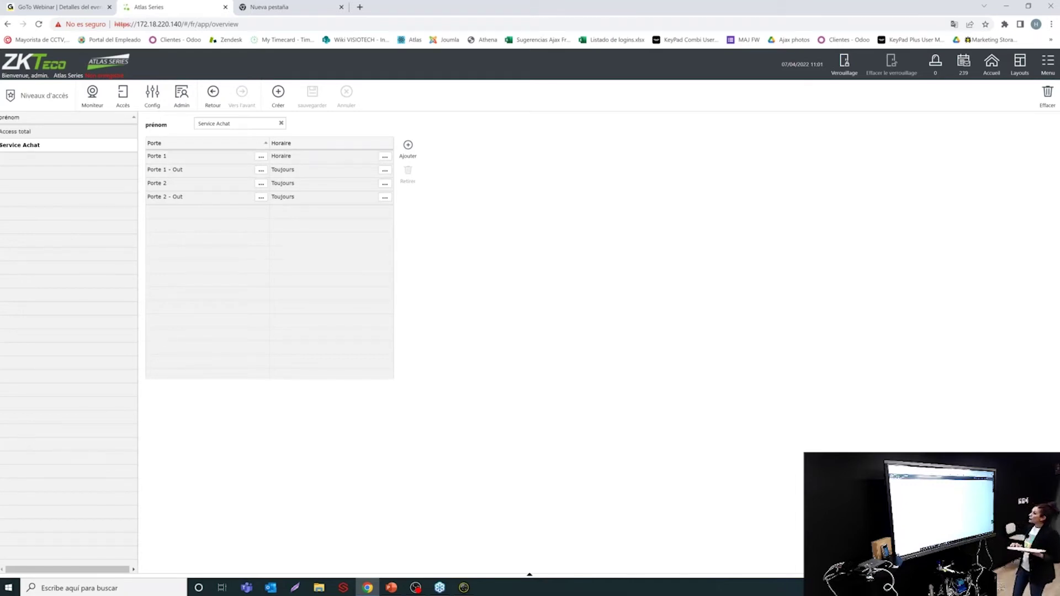
{"action": "left_click", "coordinate": [123, 95]}
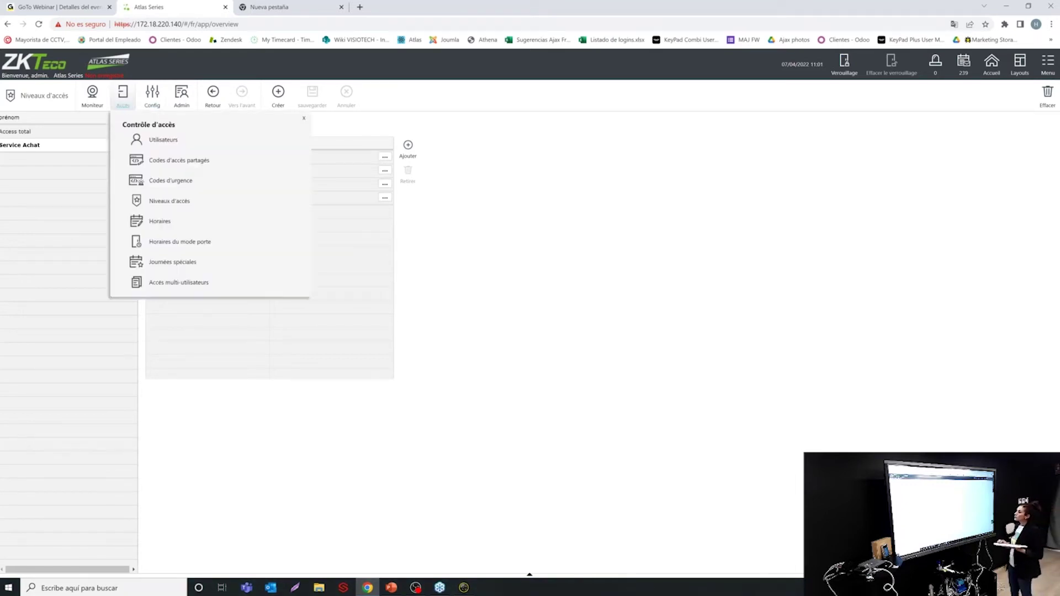
- Check Horaire's 08:50–16:00 weekday hours and special days, then go to Horaires du mode porte
{"action": "left_click", "coordinate": [171, 222]}
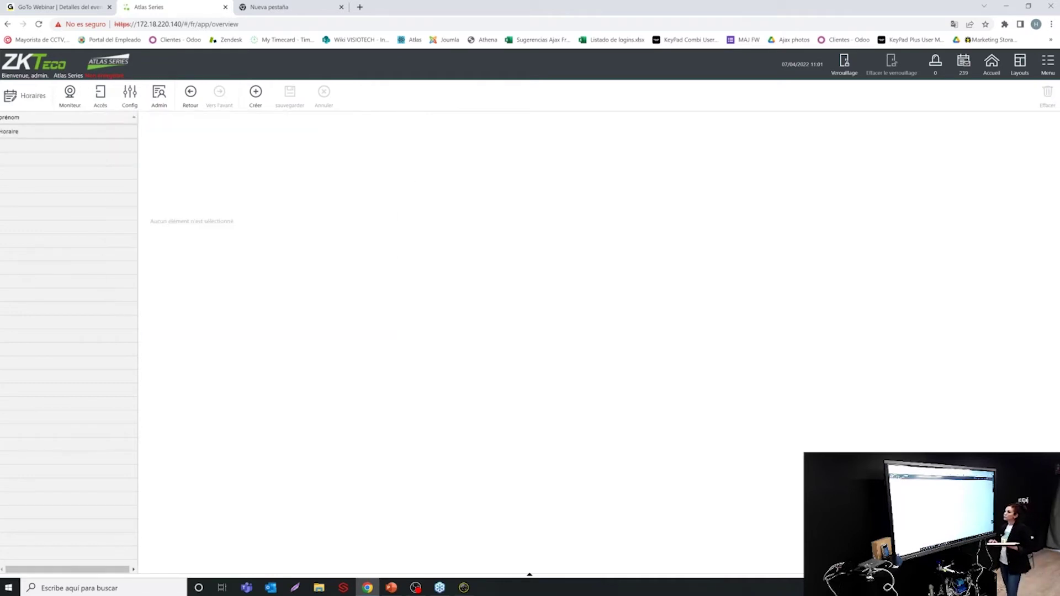
{"action": "left_click", "coordinate": [9, 132]}
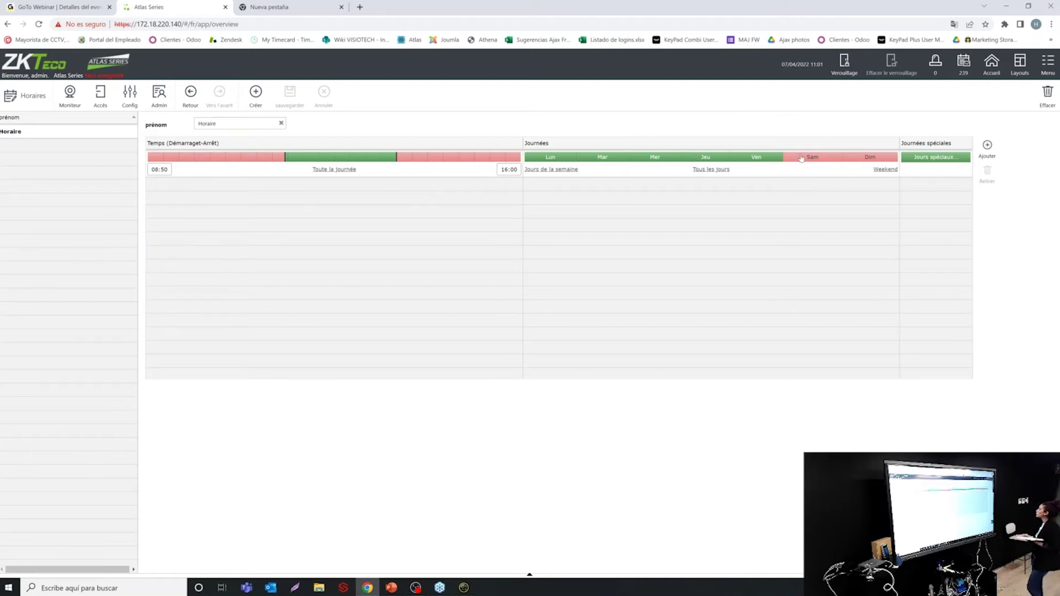
{"action": "left_click", "coordinate": [952, 160]}
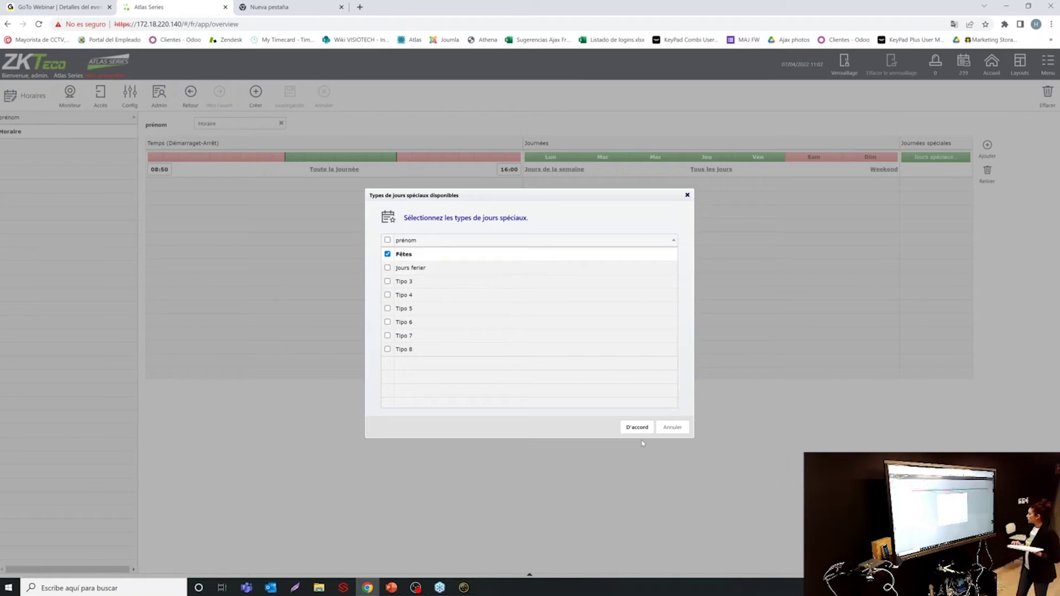
{"action": "left_click", "coordinate": [686, 434]}
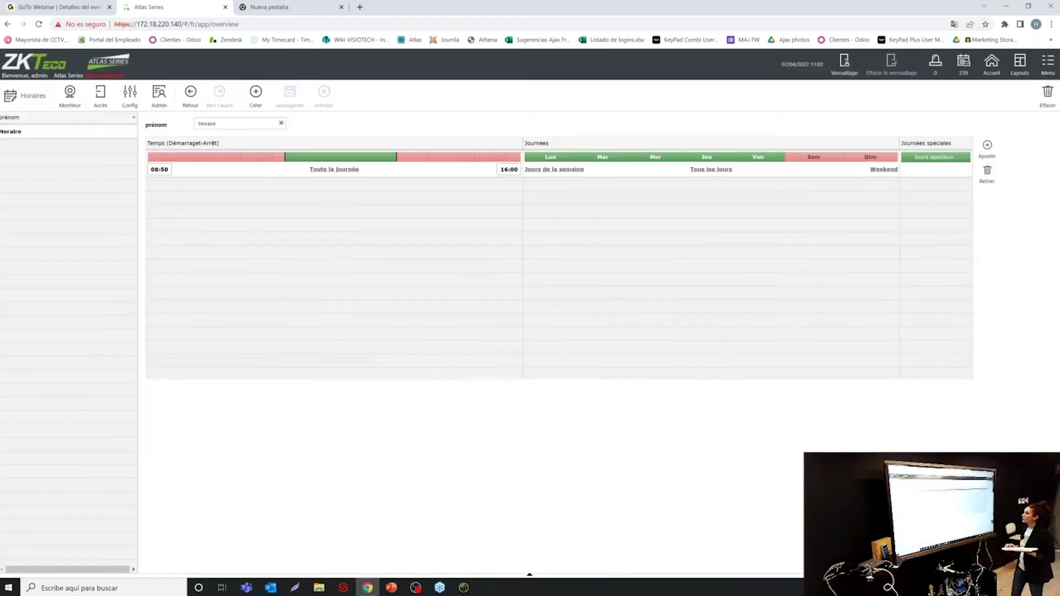
{"action": "left_click", "coordinate": [100, 95]}
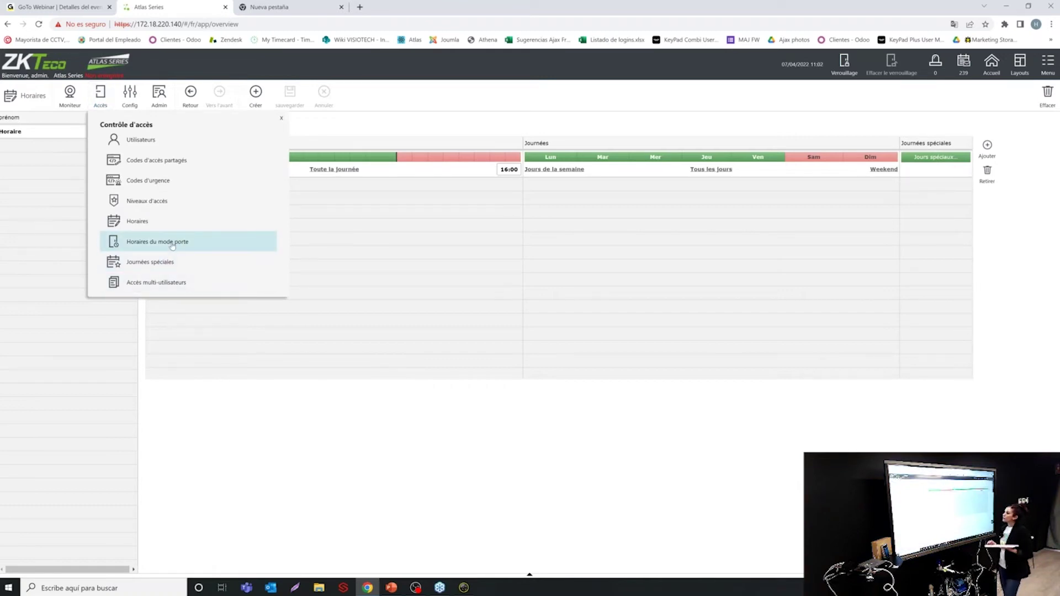
{"action": "left_click", "coordinate": [173, 243]}
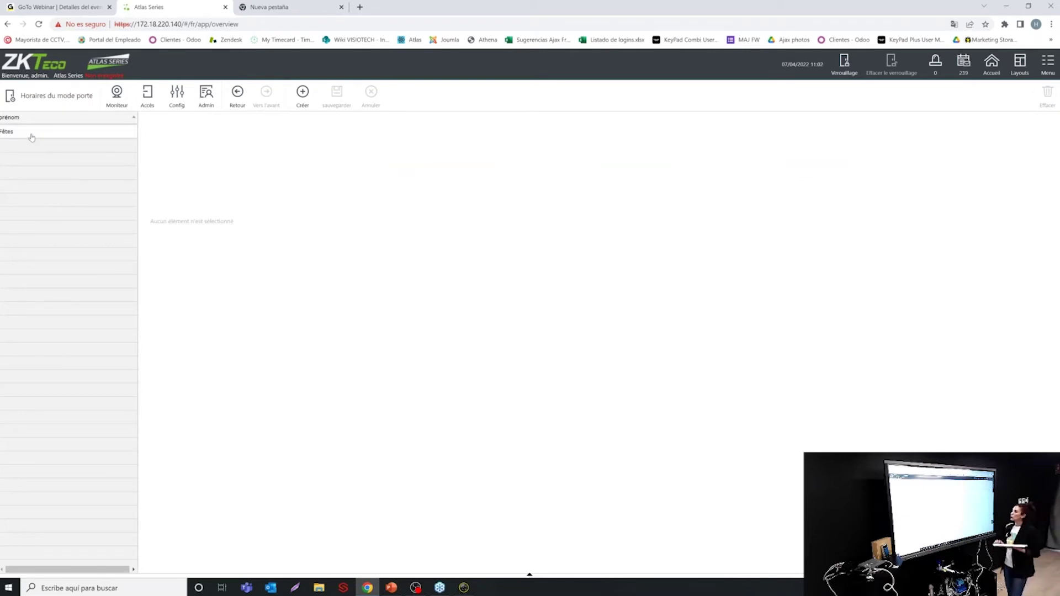
- Select the Fêtes door-mode schedule, then go to Accès > Journées spéciales
{"action": "left_click", "coordinate": [32, 136]}
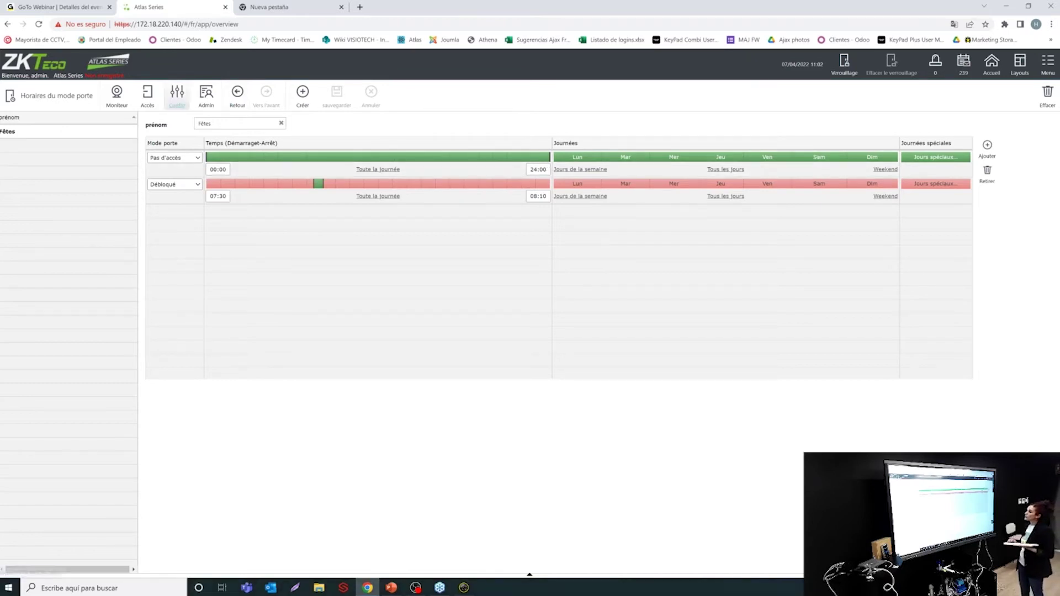
{"action": "left_click", "coordinate": [156, 104]}
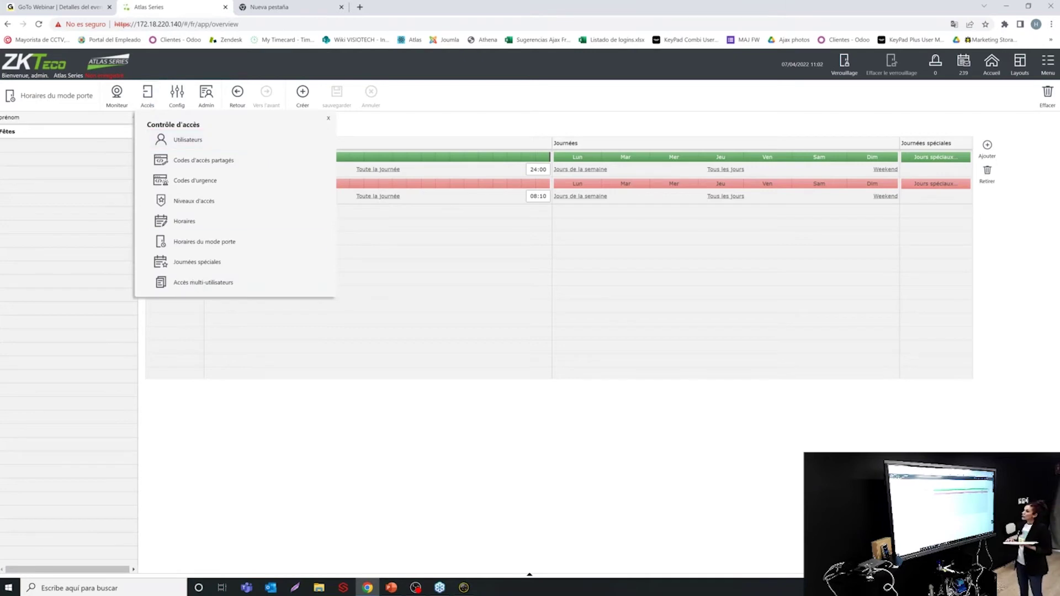
{"action": "left_click", "coordinate": [198, 263]}
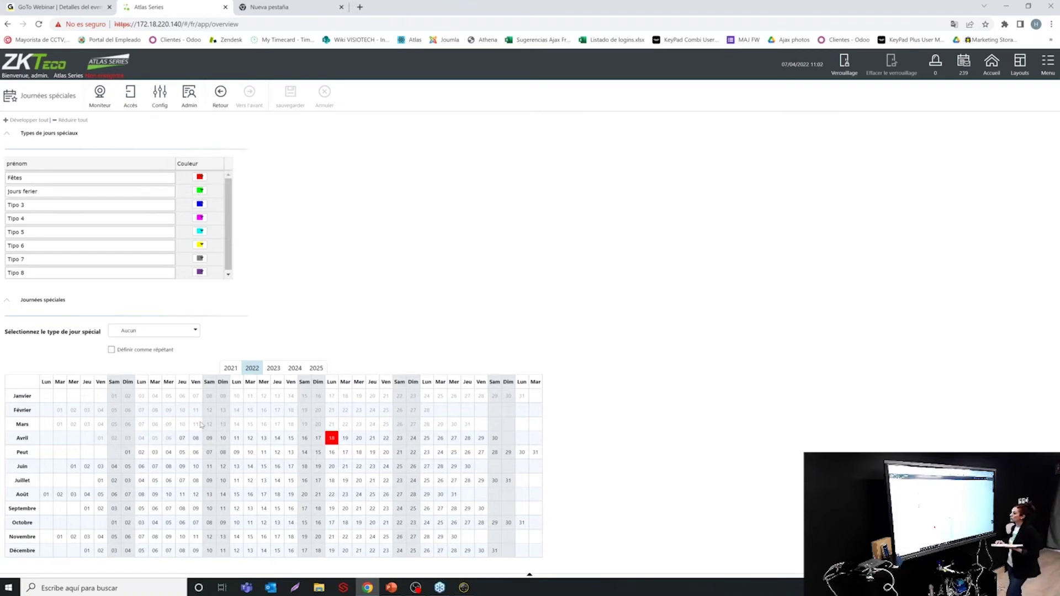
- Select the Jours ferier row and choose 'jours ferier' as the special day type
{"action": "left_click", "coordinate": [184, 193]}
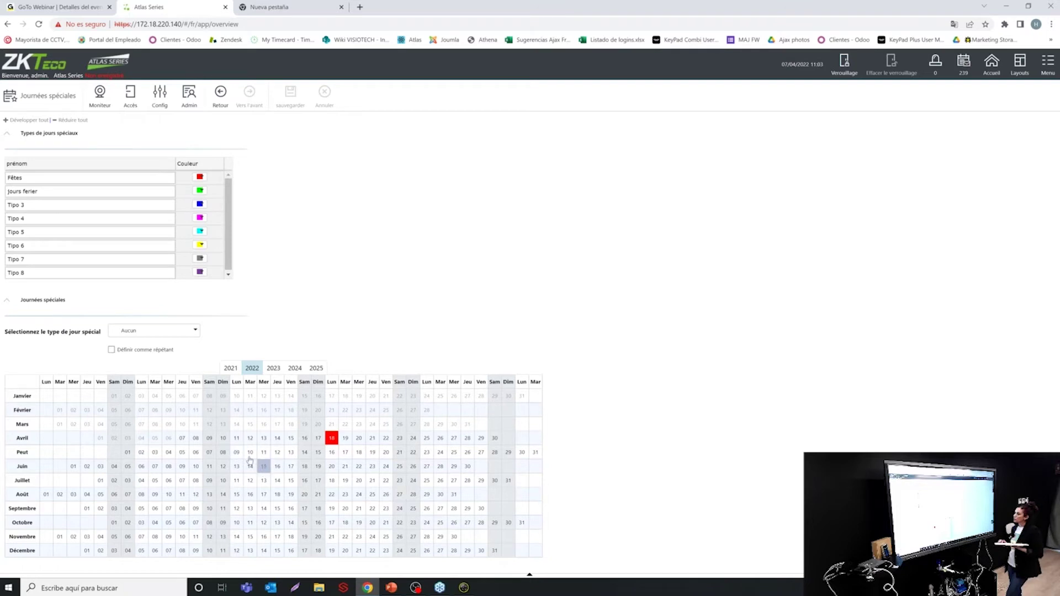
{"action": "left_click", "coordinate": [196, 331]}
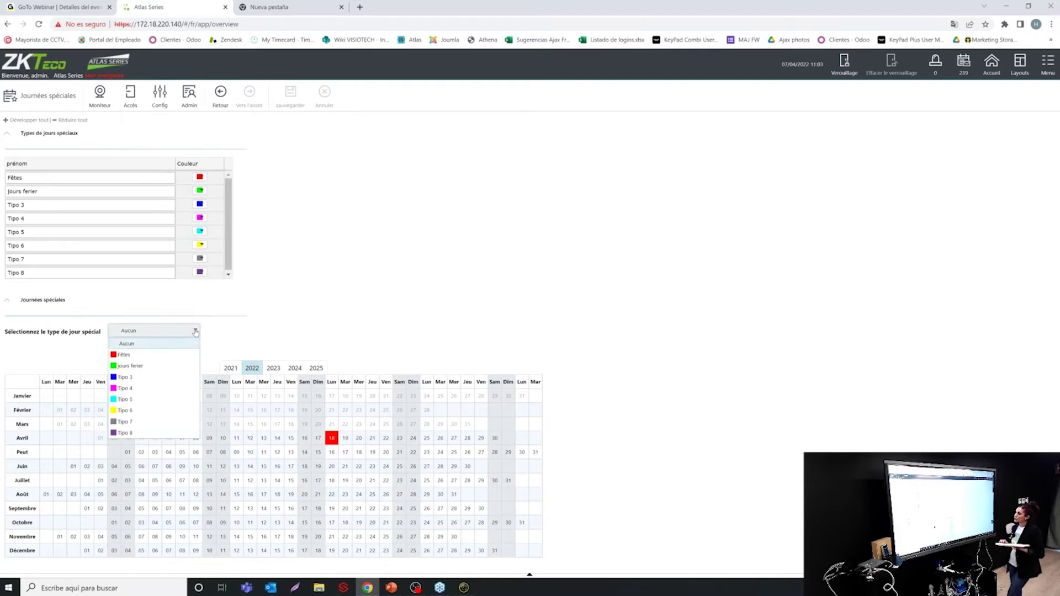
{"action": "left_click", "coordinate": [156, 365]}
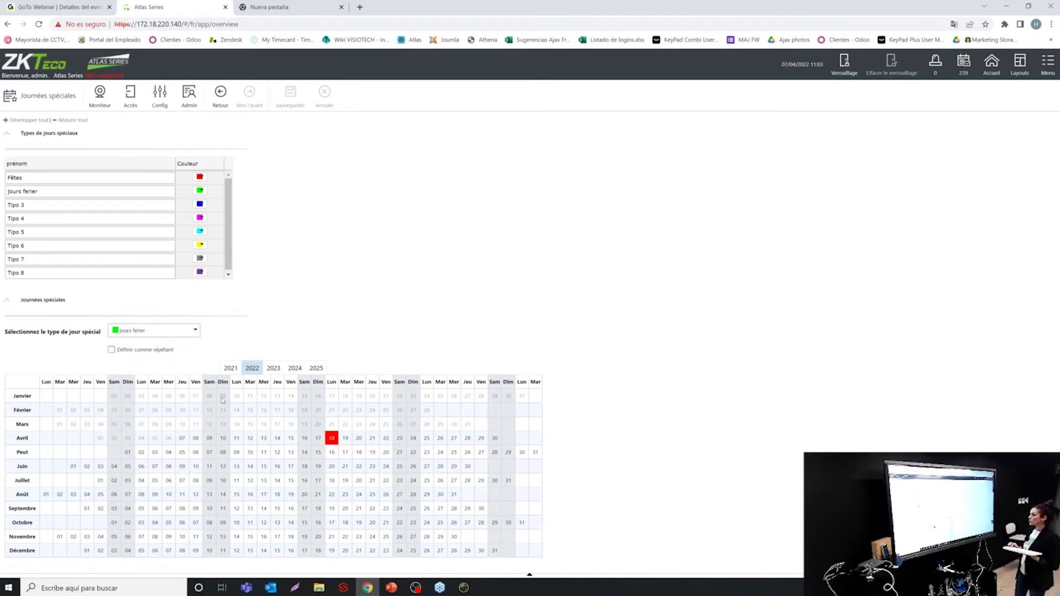
{"action": "left_click", "coordinate": [129, 98]}
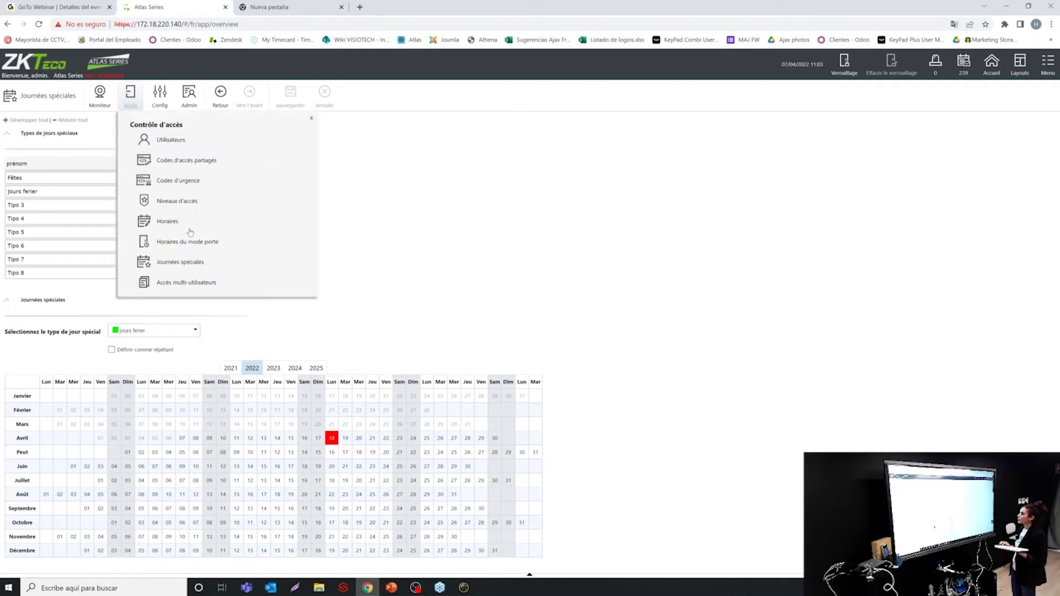
- On Accès multi-utilisateurs, create a new entry and focus its empty prénom field
{"action": "left_click", "coordinate": [186, 282]}
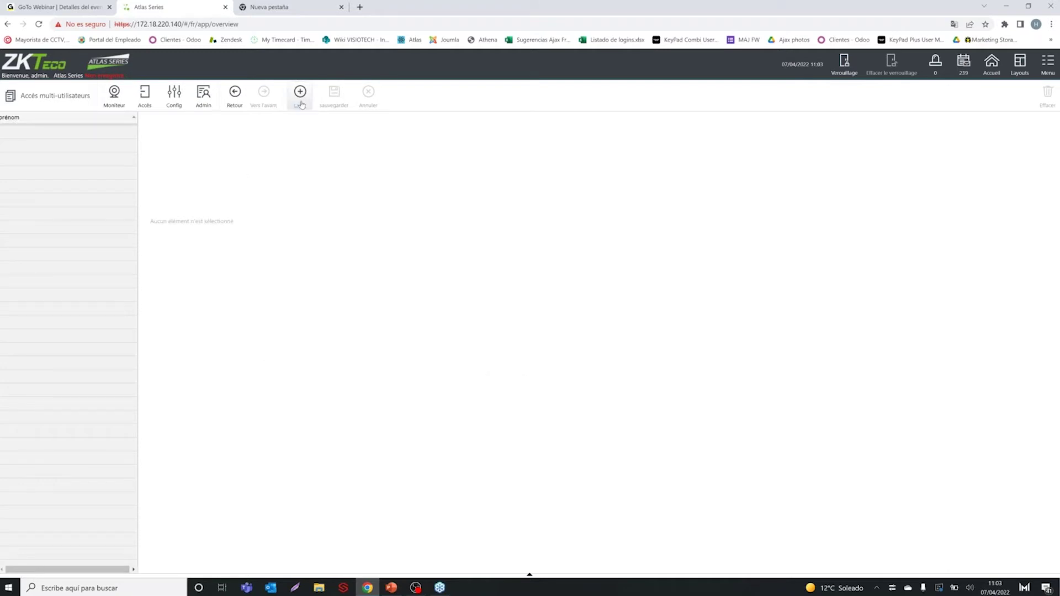
{"action": "left_click", "coordinate": [301, 94]}
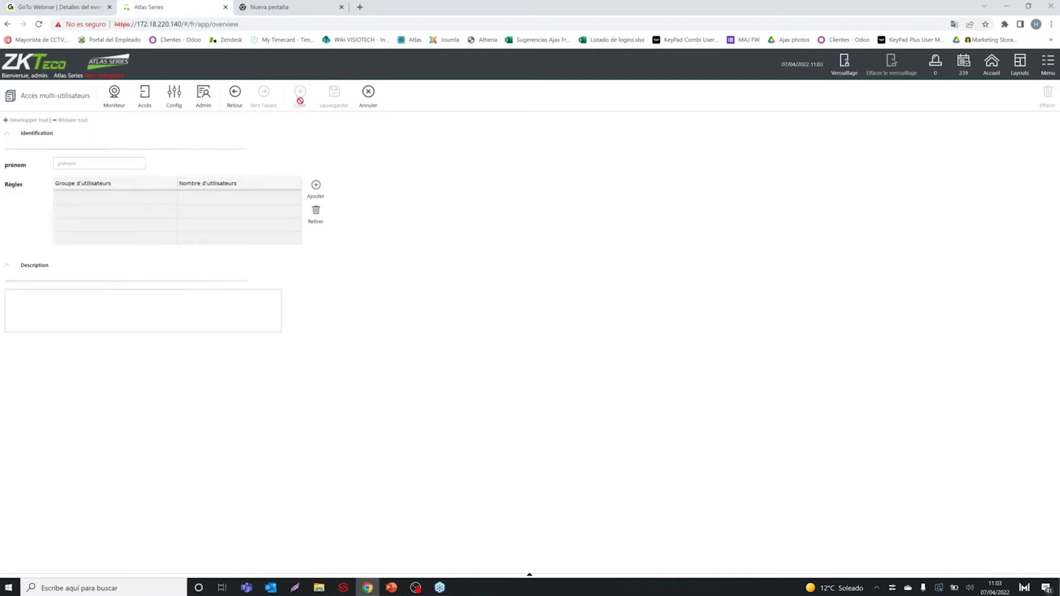
{"action": "left_click", "coordinate": [67, 164]}
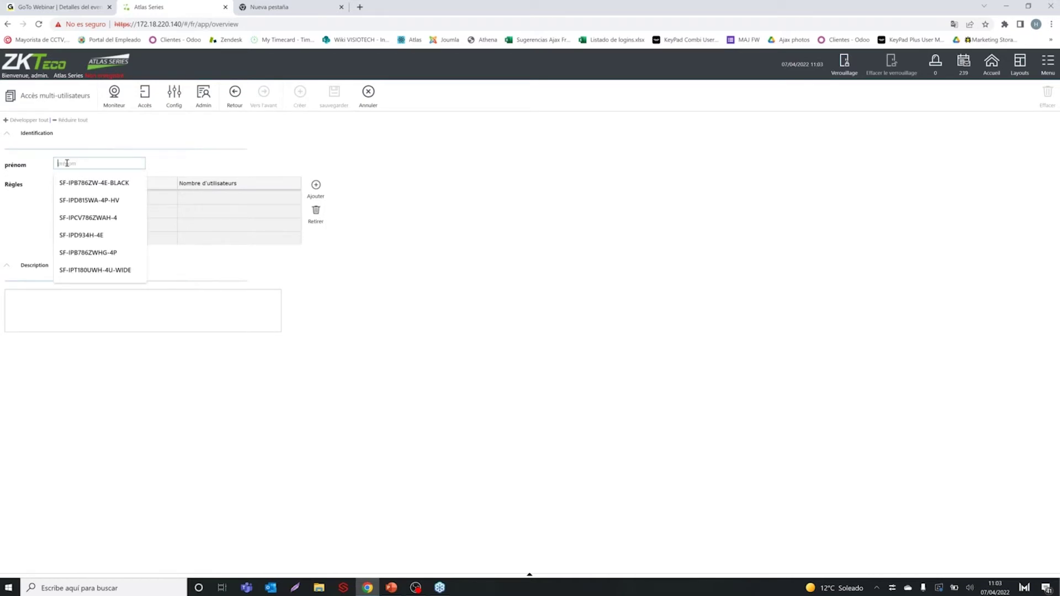
{"action": "left_click", "coordinate": [238, 256]}
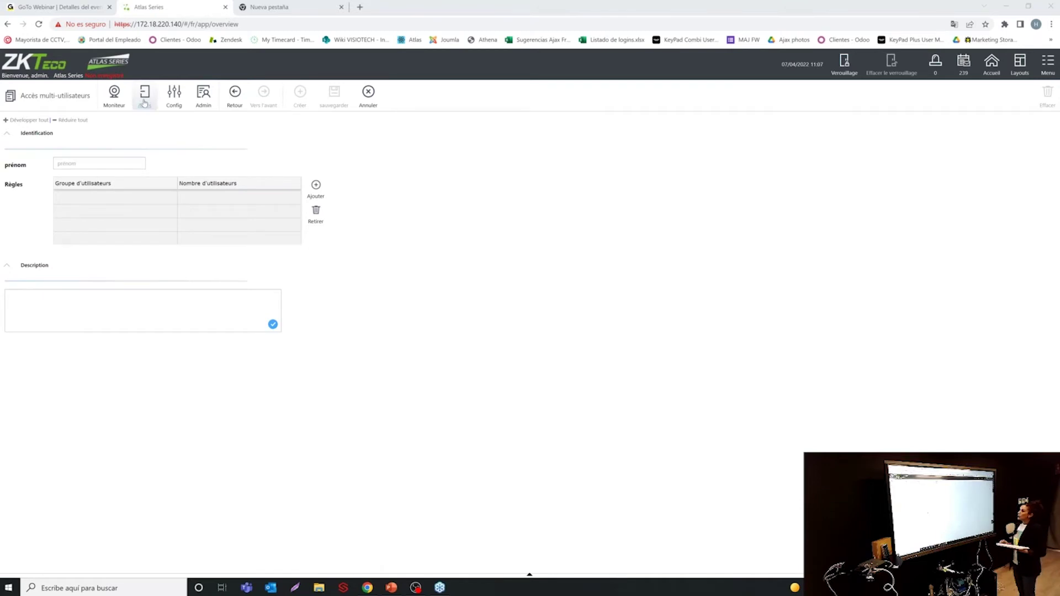
{"action": "left_click", "coordinate": [144, 103]}
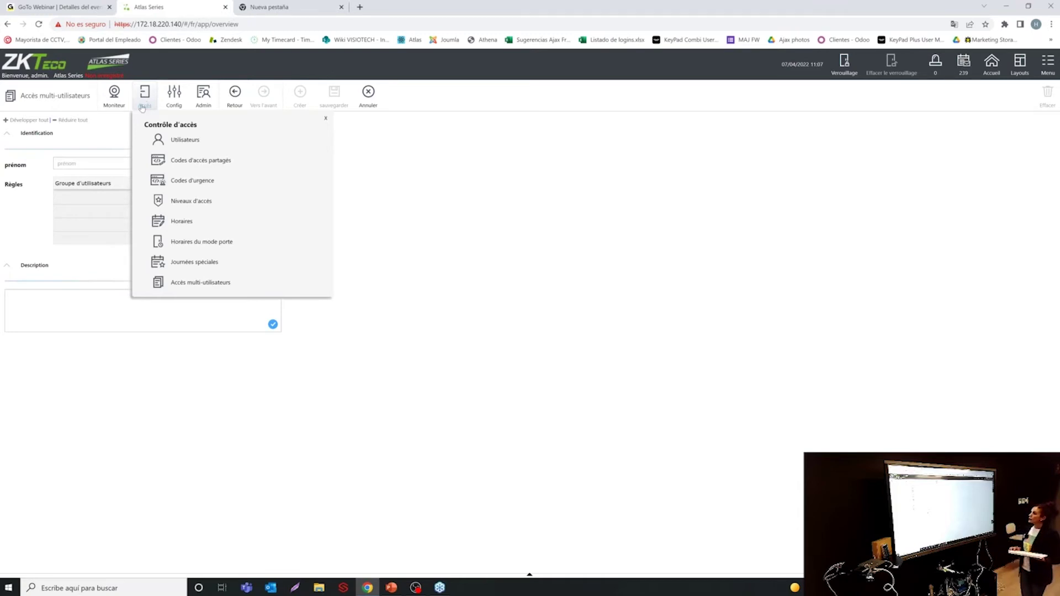
- Open Moniteur > Événements, then switch to the empty Moniteur > Alarmes page
{"action": "left_click", "coordinate": [117, 107]}
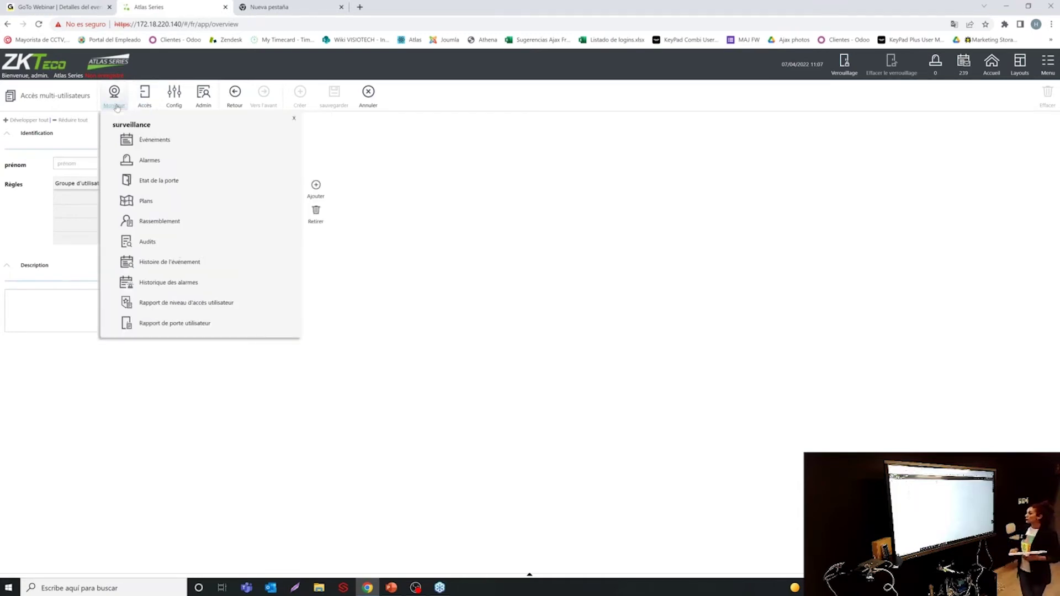
{"action": "left_click", "coordinate": [156, 142]}
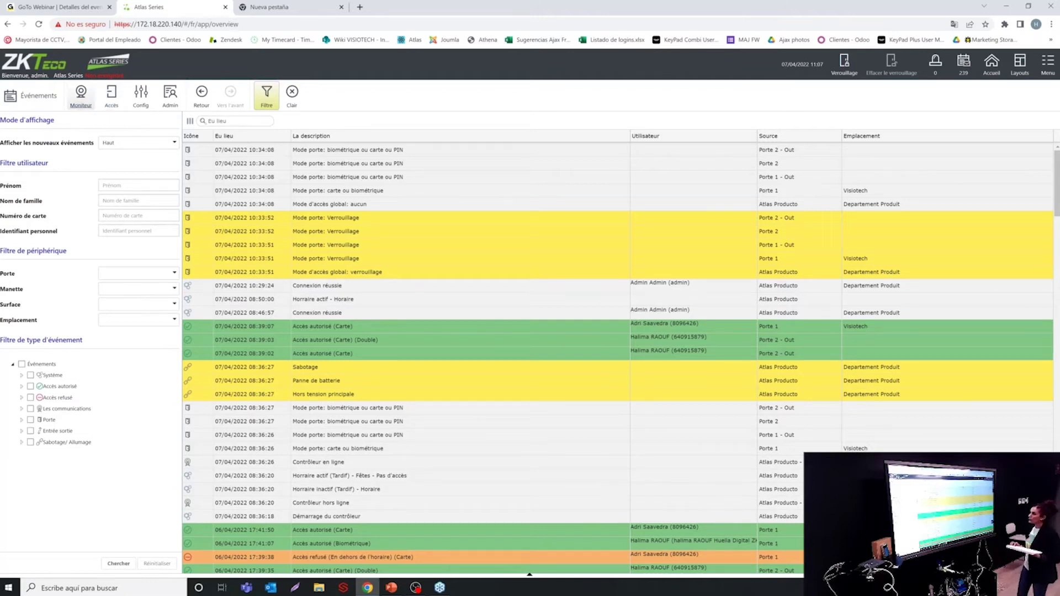
{"action": "left_click", "coordinate": [91, 104]}
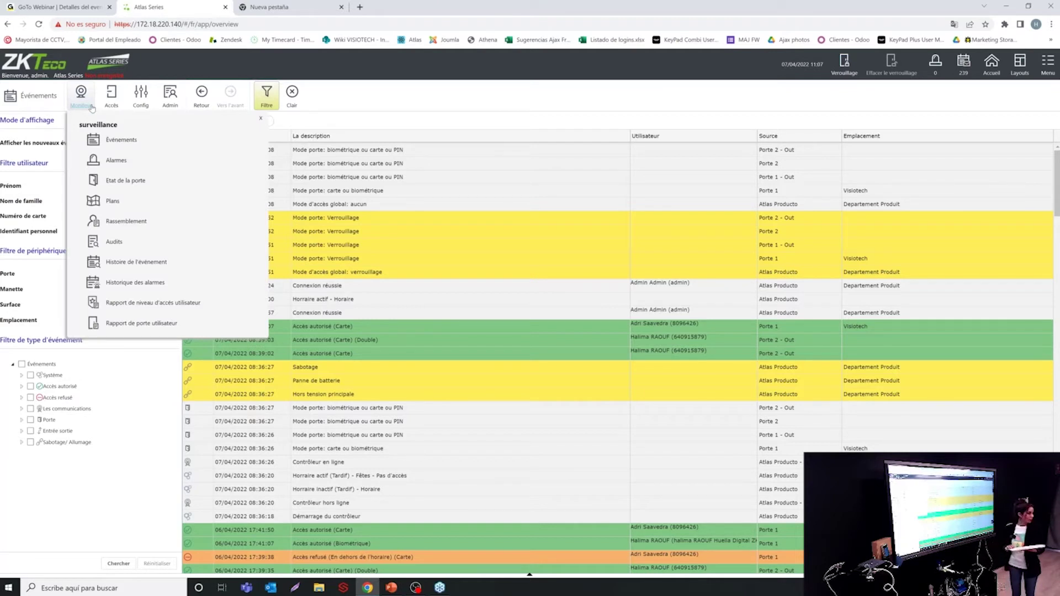
{"action": "left_click", "coordinate": [111, 162]}
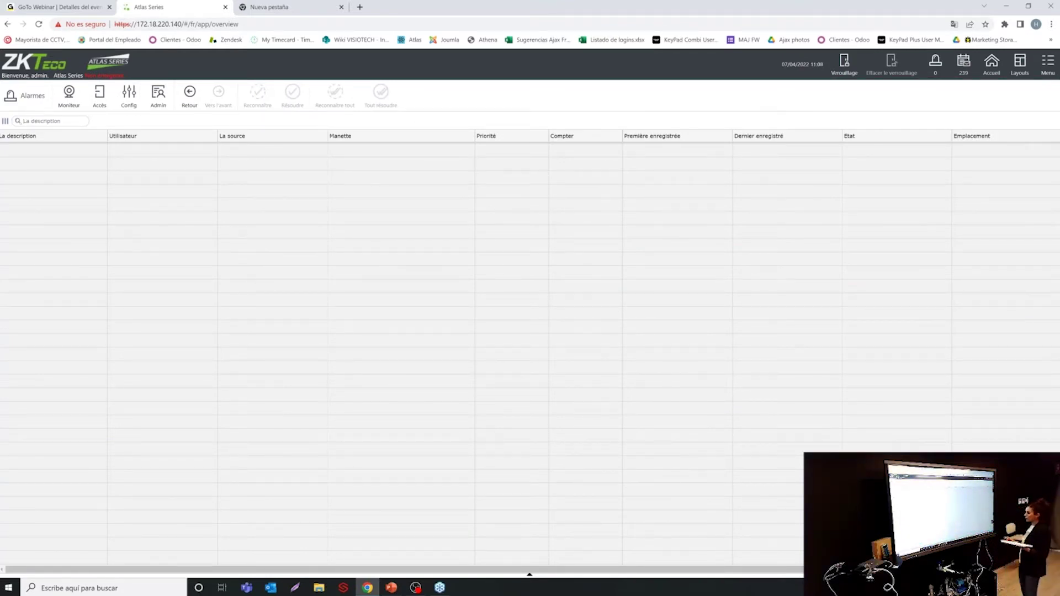
- Open Moniteur > Etat de la porte showing four online, locked doors, then pick Plans
{"action": "left_click", "coordinate": [69, 95]}
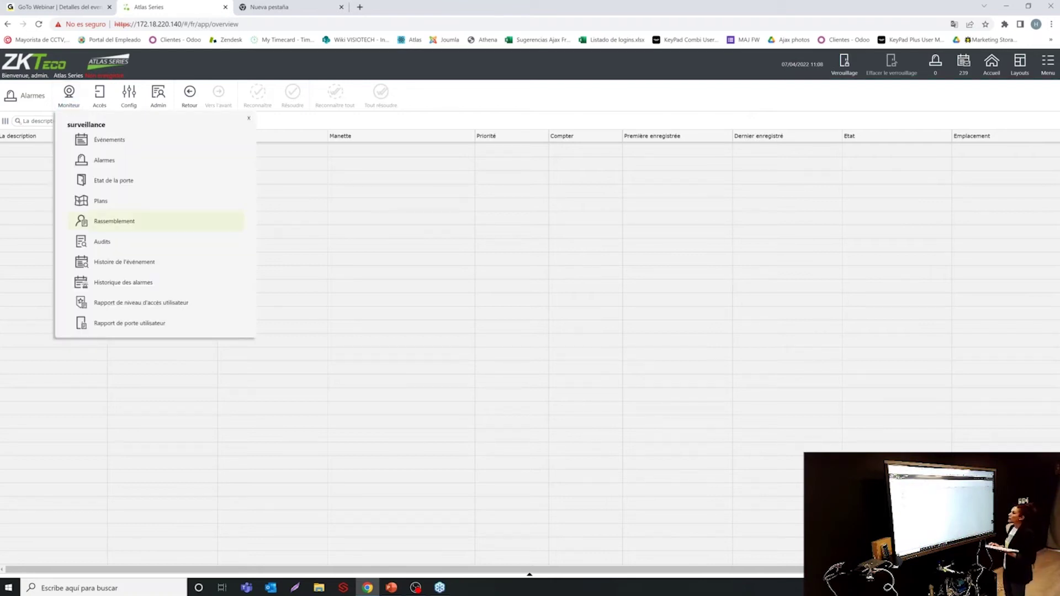
{"action": "left_click", "coordinate": [108, 181]}
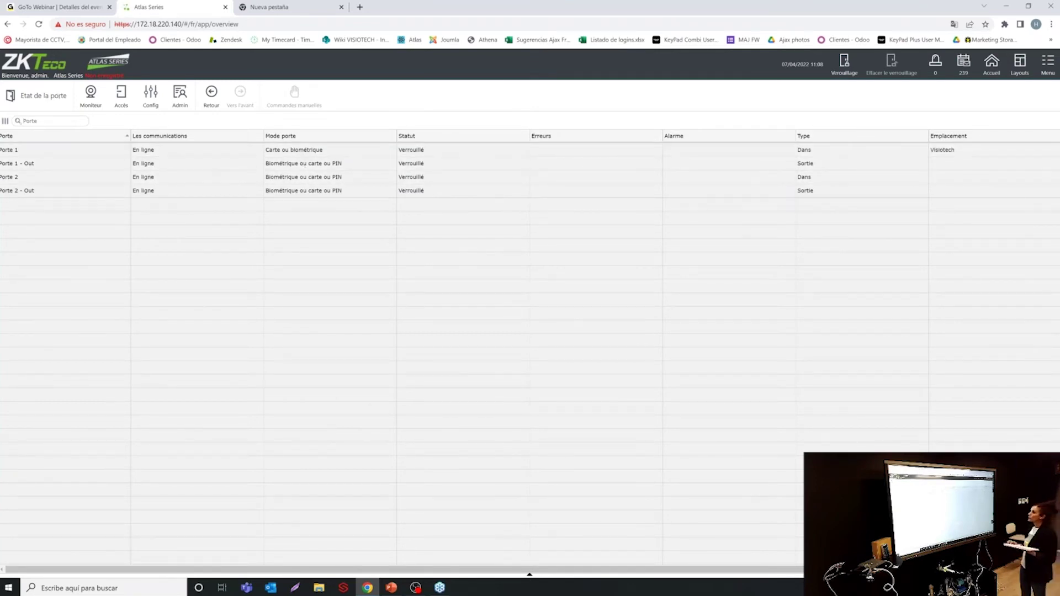
{"action": "left_click", "coordinate": [90, 101]}
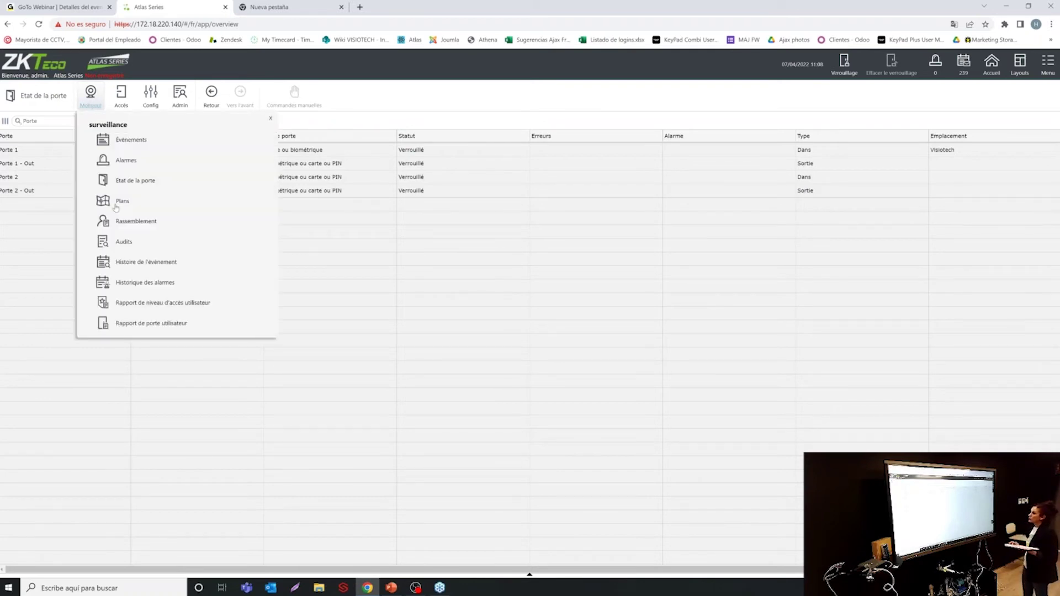
{"action": "left_click", "coordinate": [117, 203]}
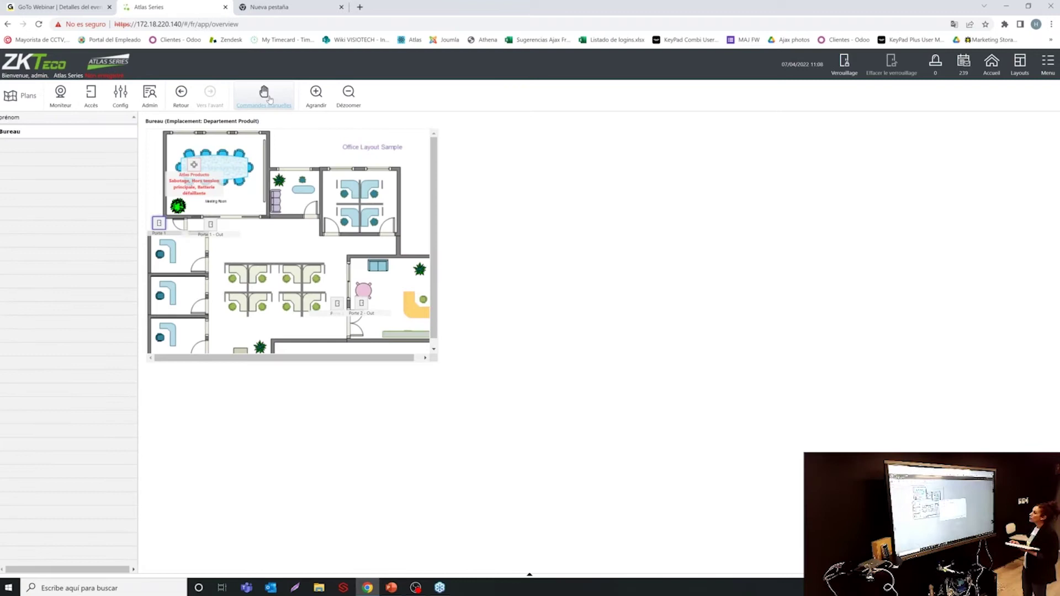
- Check Porte 1's manual commands, then go to the Moniteur > Rassemblement muster report page
{"action": "left_click", "coordinate": [265, 95]}
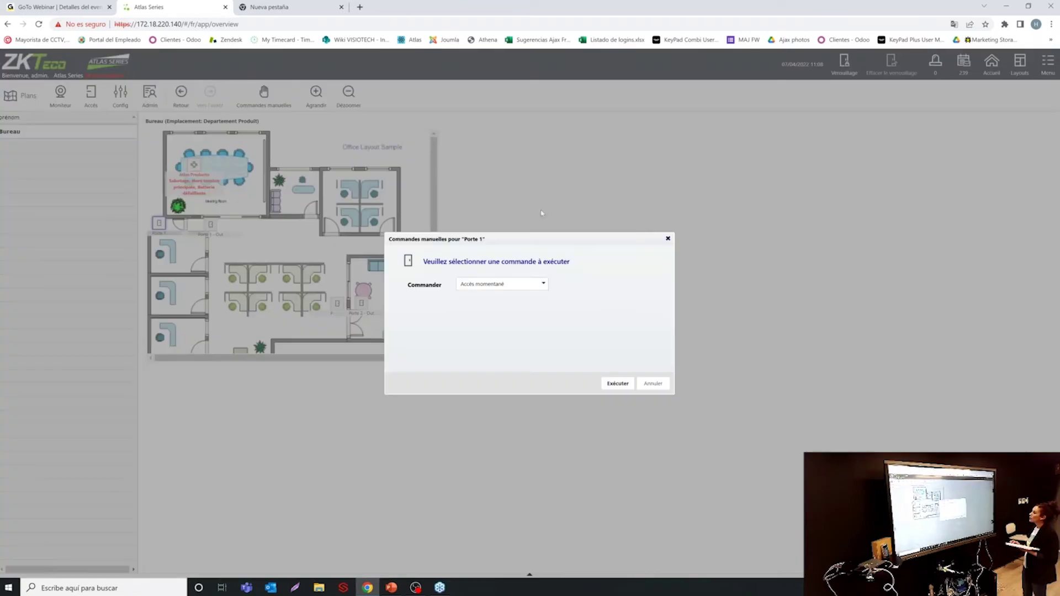
{"action": "left_click", "coordinate": [668, 239]}
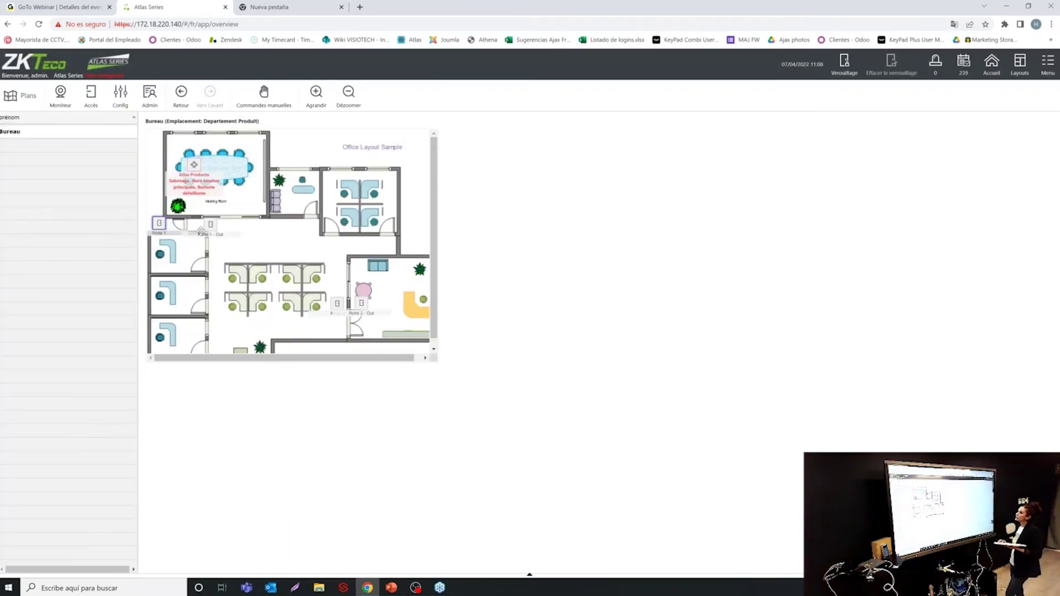
{"action": "left_click", "coordinate": [61, 99]}
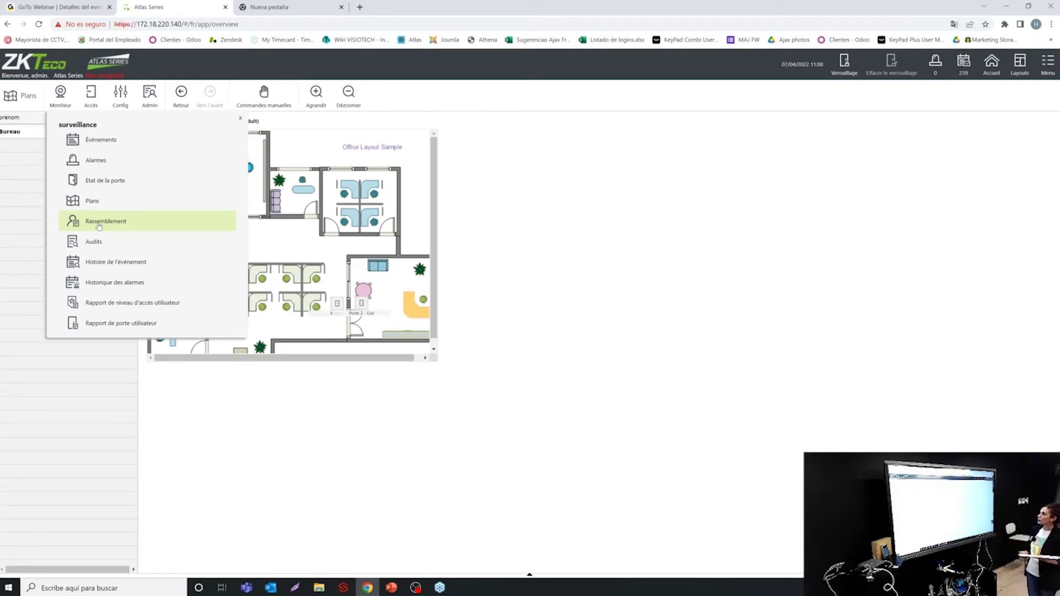
{"action": "left_click", "coordinate": [98, 224]}
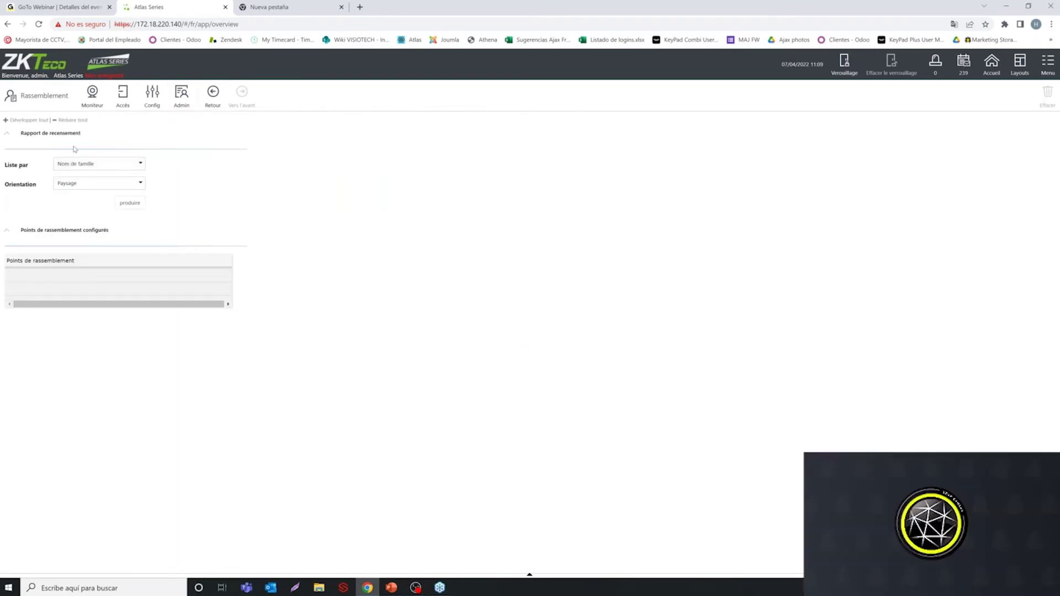
- Open Moniteur > Histoire de l'événement to list past door events
{"action": "left_click", "coordinate": [93, 106]}
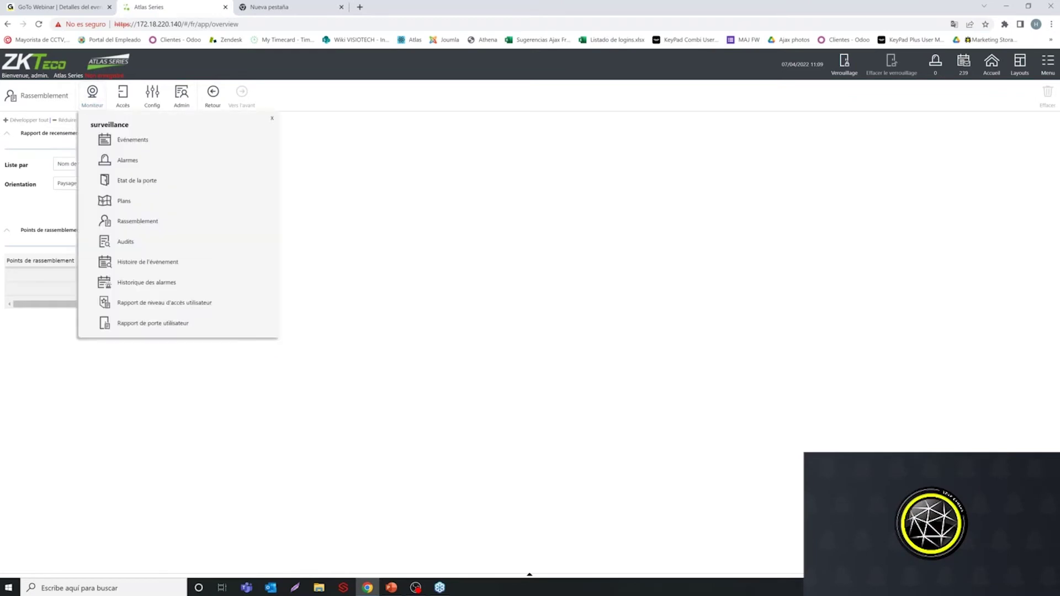
{"action": "left_click", "coordinate": [156, 269]}
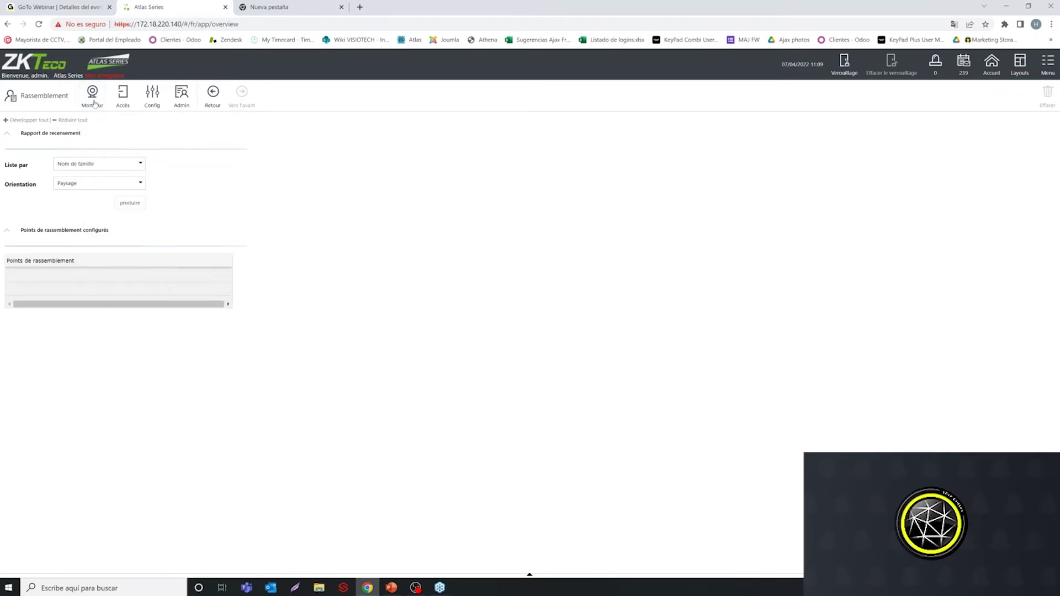
{"action": "left_click", "coordinate": [116, 95]}
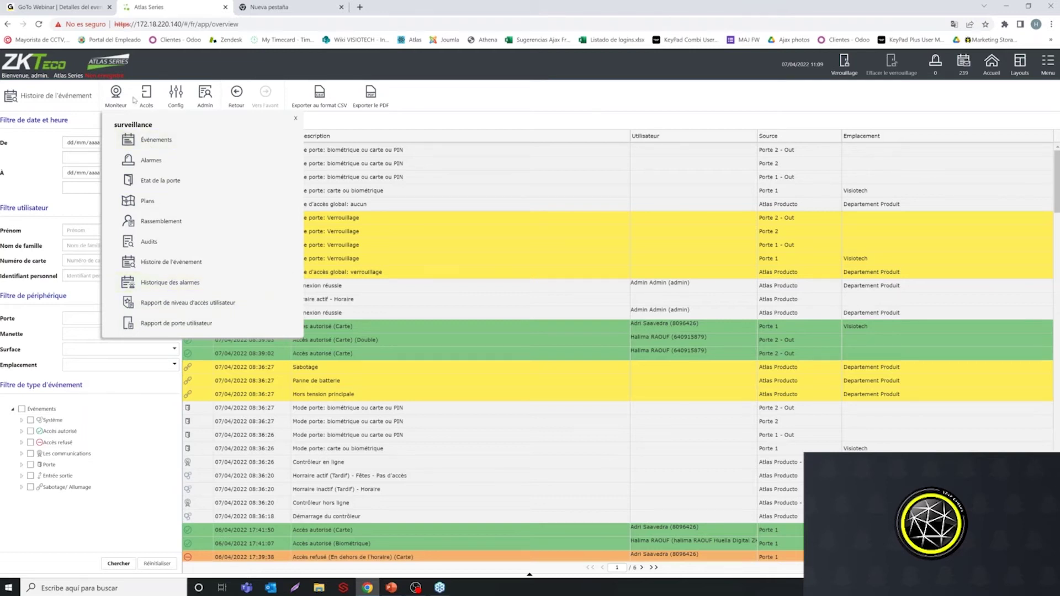
{"action": "left_click", "coordinate": [116, 95]}
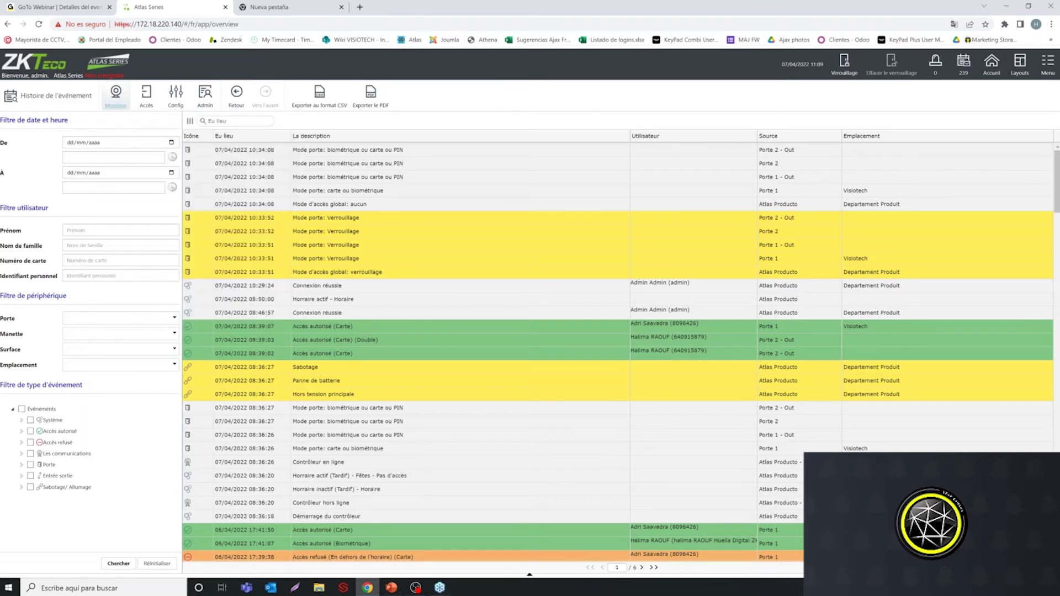
{"action": "left_click", "coordinate": [116, 95]}
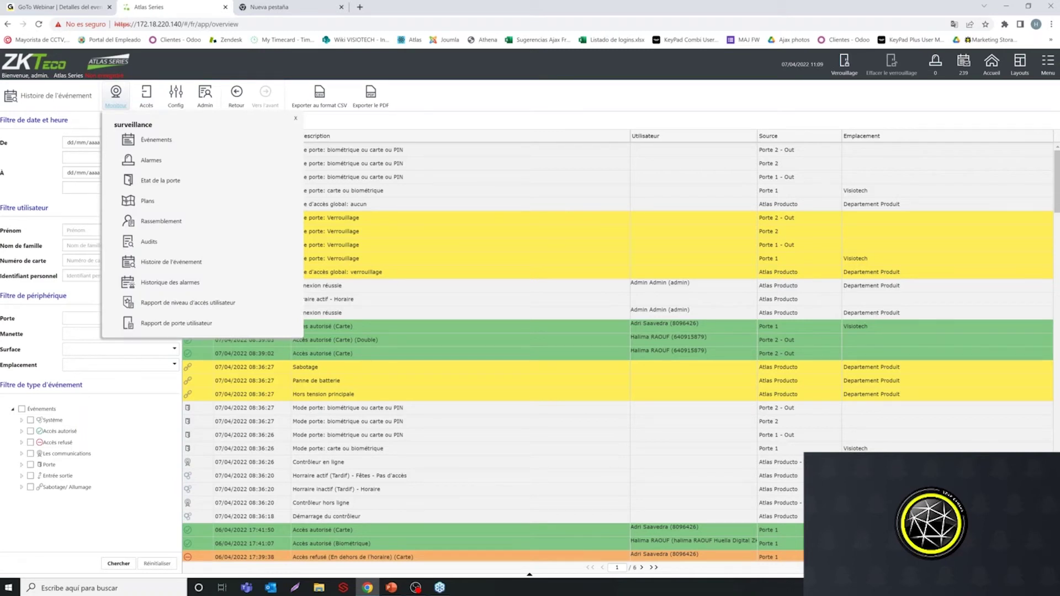
{"action": "left_click", "coordinate": [370, 70]}
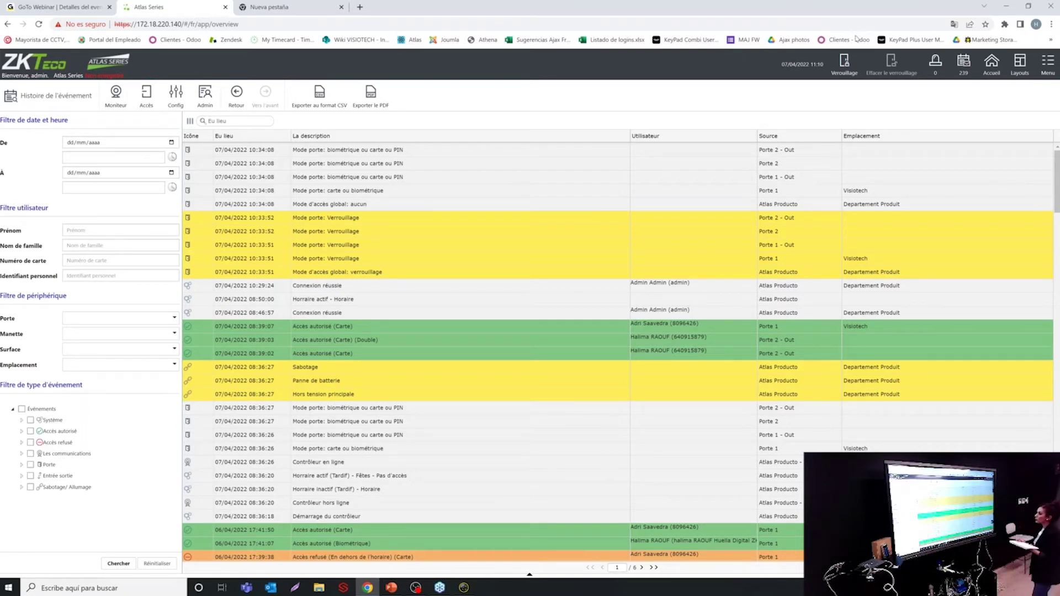
{"action": "left_click", "coordinate": [144, 98]}
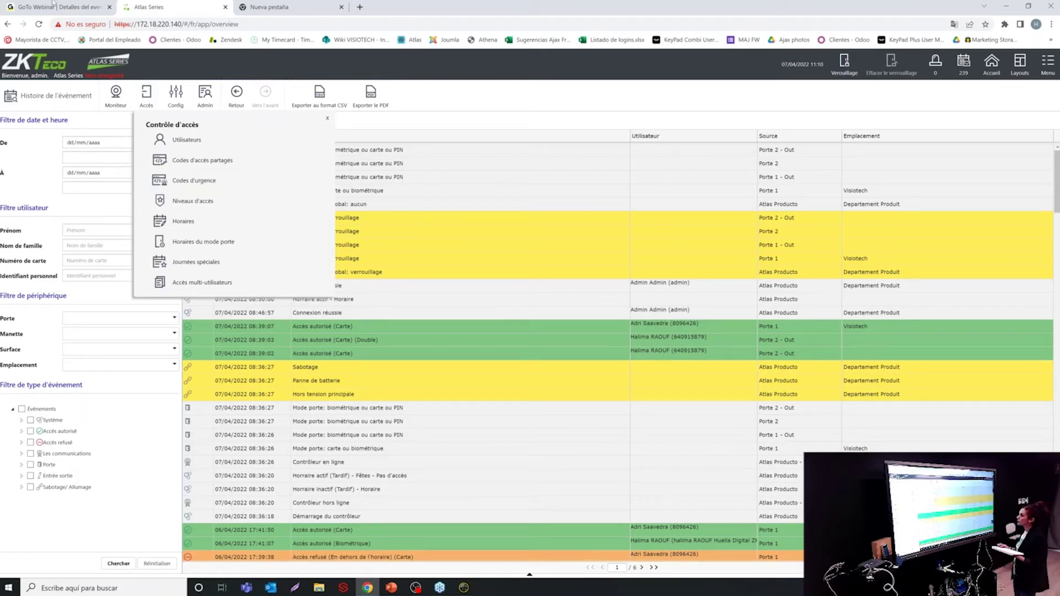
{"action": "left_click", "coordinate": [116, 99]}
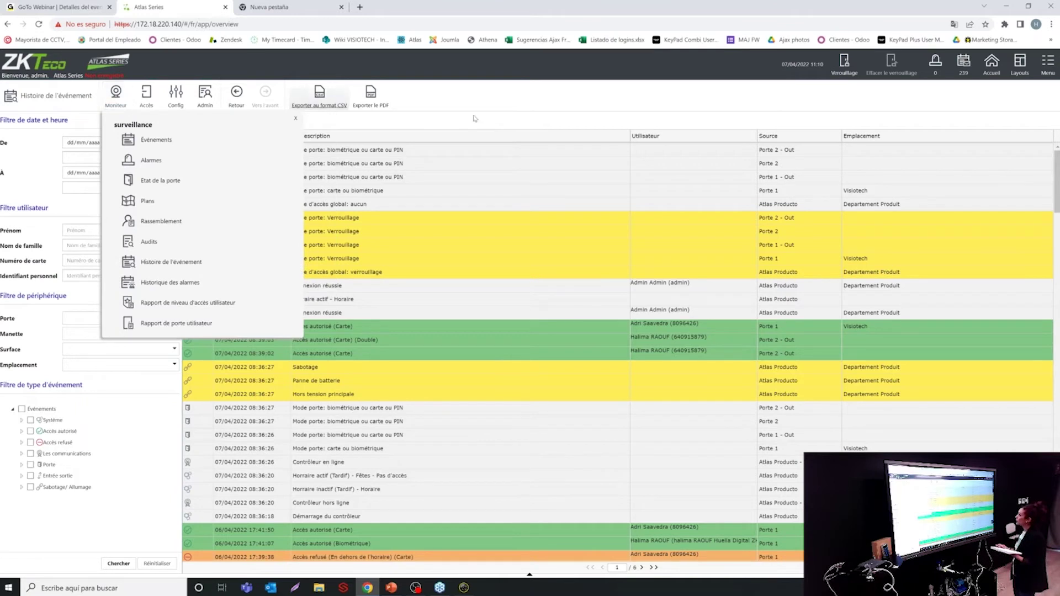
{"action": "left_click", "coordinate": [513, 104]}
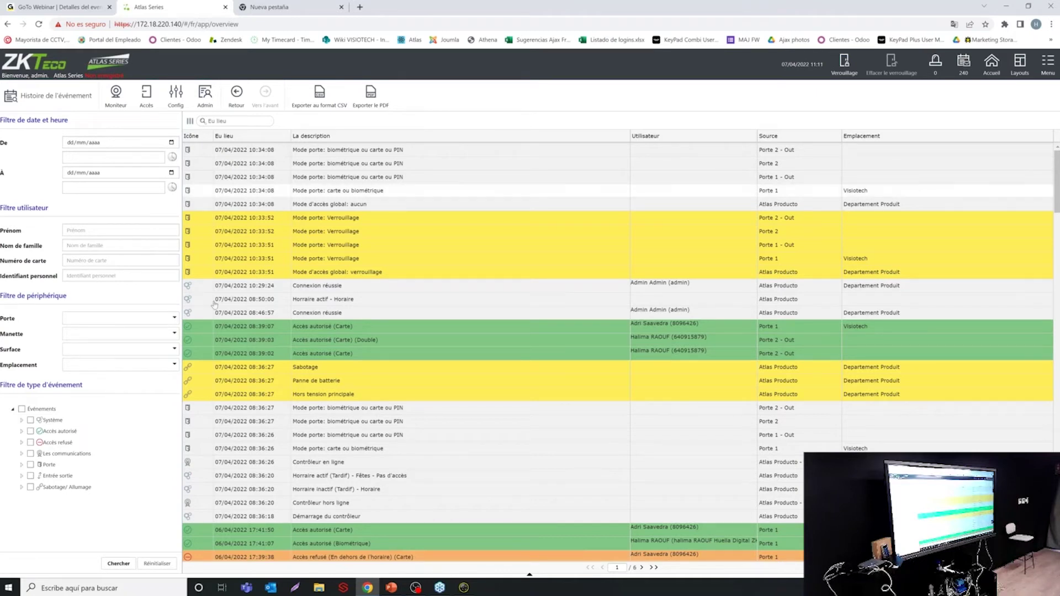
{"action": "left_click", "coordinate": [117, 106]}
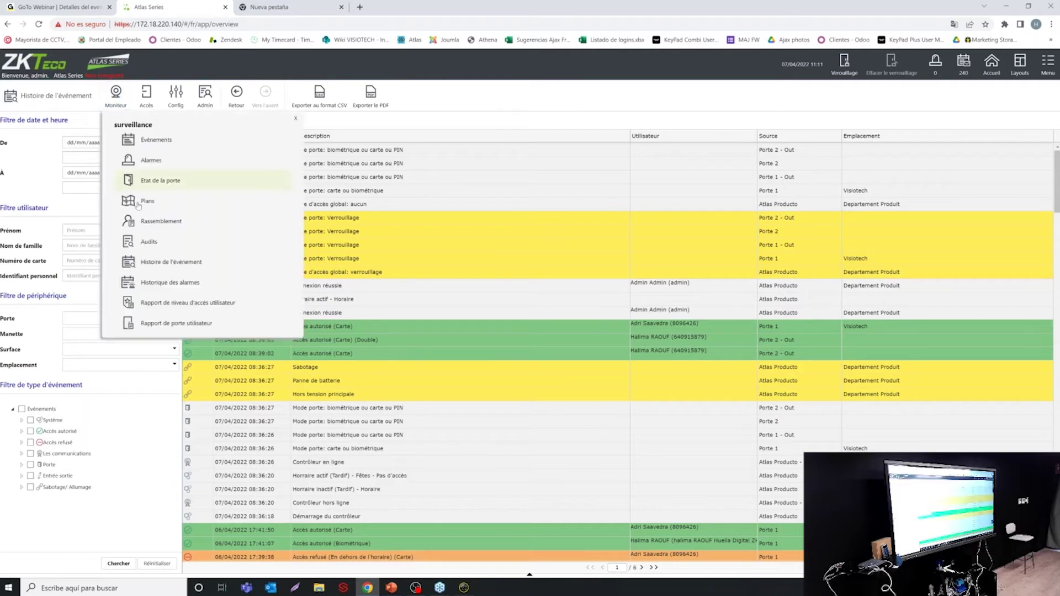
{"action": "left_click", "coordinate": [162, 263]}
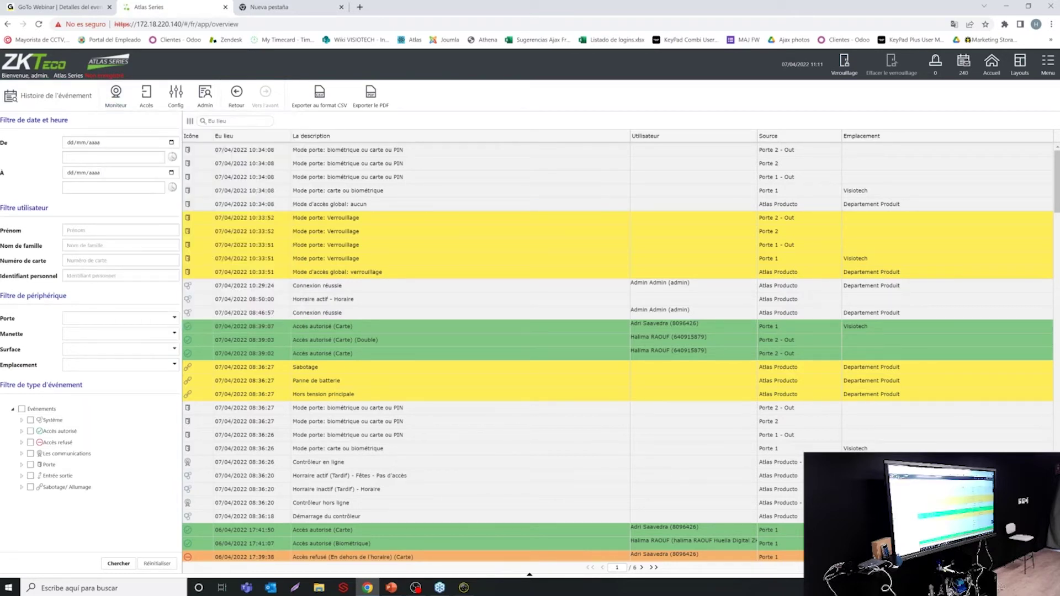
{"action": "left_click", "coordinate": [116, 95]}
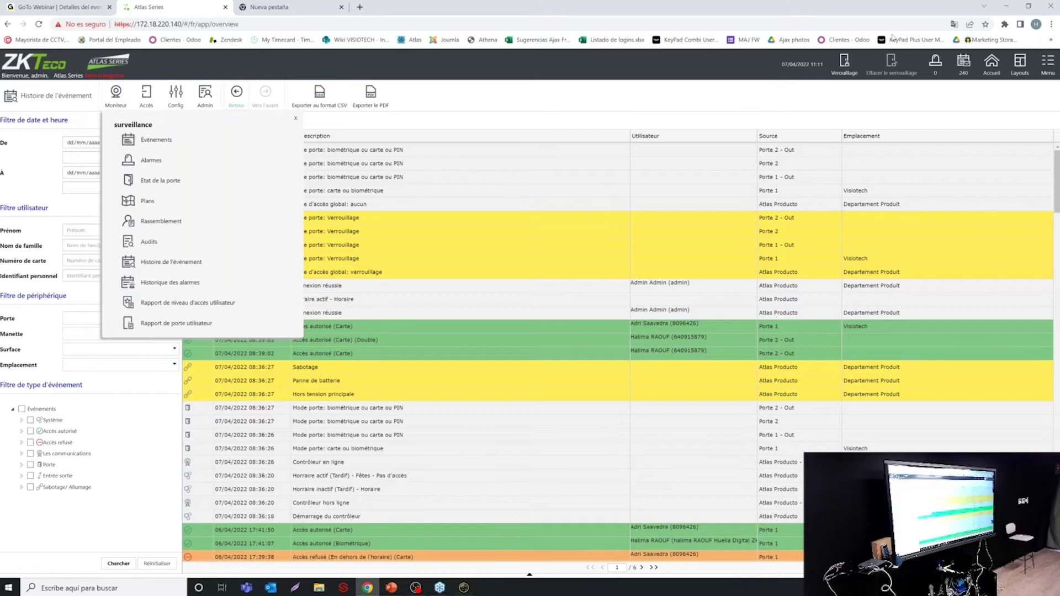
{"action": "left_click", "coordinate": [994, 65]}
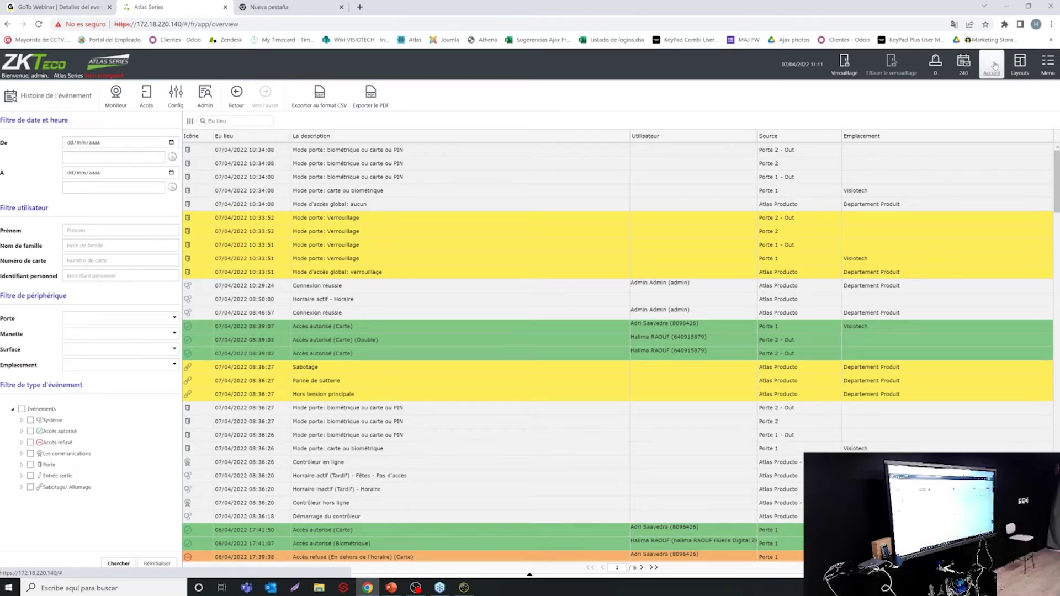
- Show the Accueil dashboard, minimising the Snap Camera window that covers it
{"action": "left_click", "coordinate": [994, 65]}
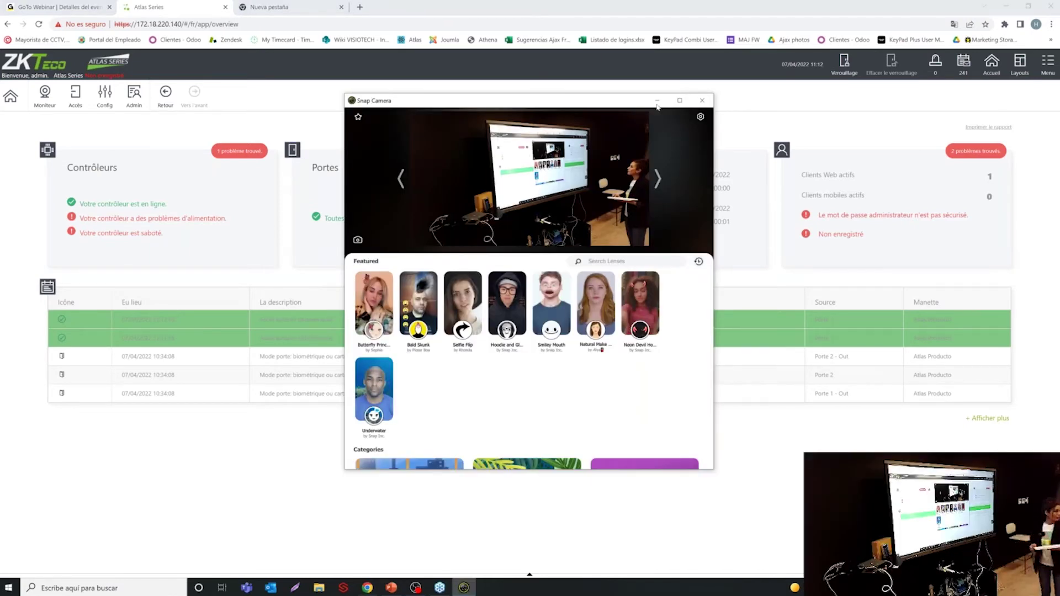
{"action": "left_click", "coordinate": [657, 105]}
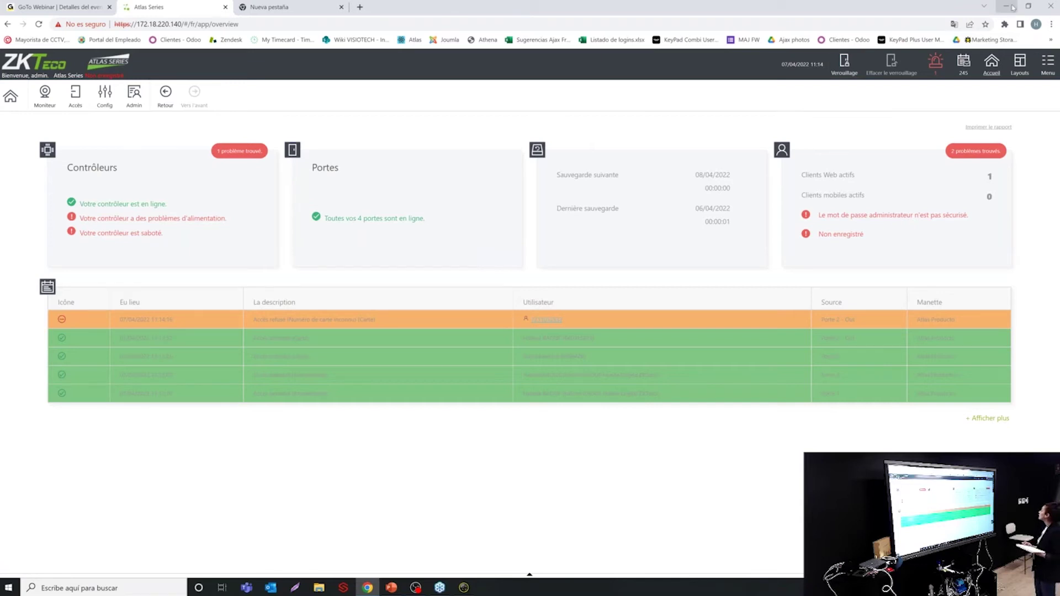
- Minimise Chrome to reveal the desktop and select the ZKBio Access IVS shortcut
{"action": "left_click", "coordinate": [1013, 7]}
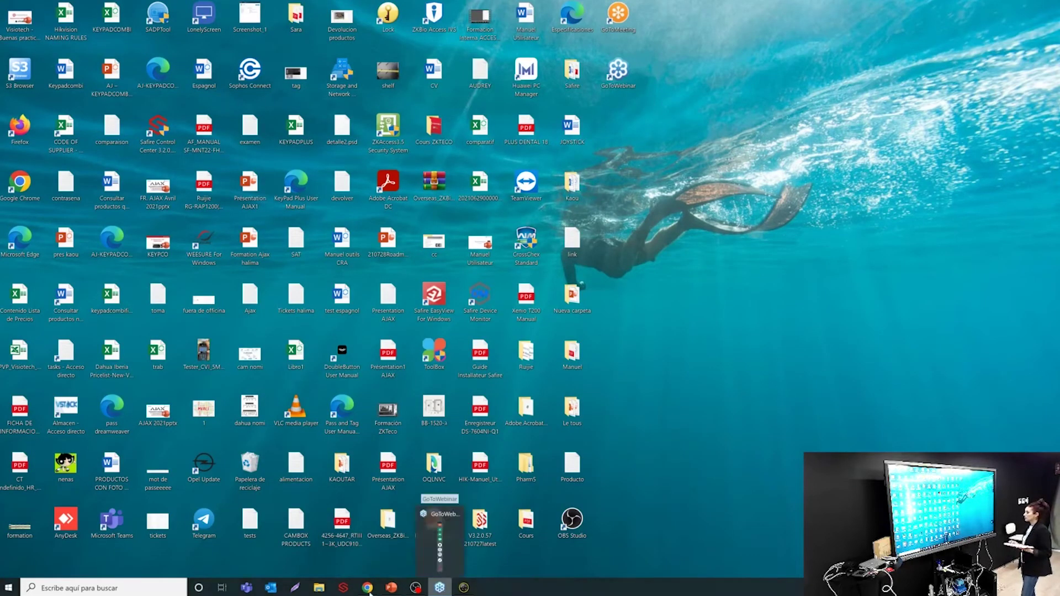
{"action": "mouse_move", "coordinate": [367, 588]}
{"action": "left_click", "coordinate": [371, 525]}
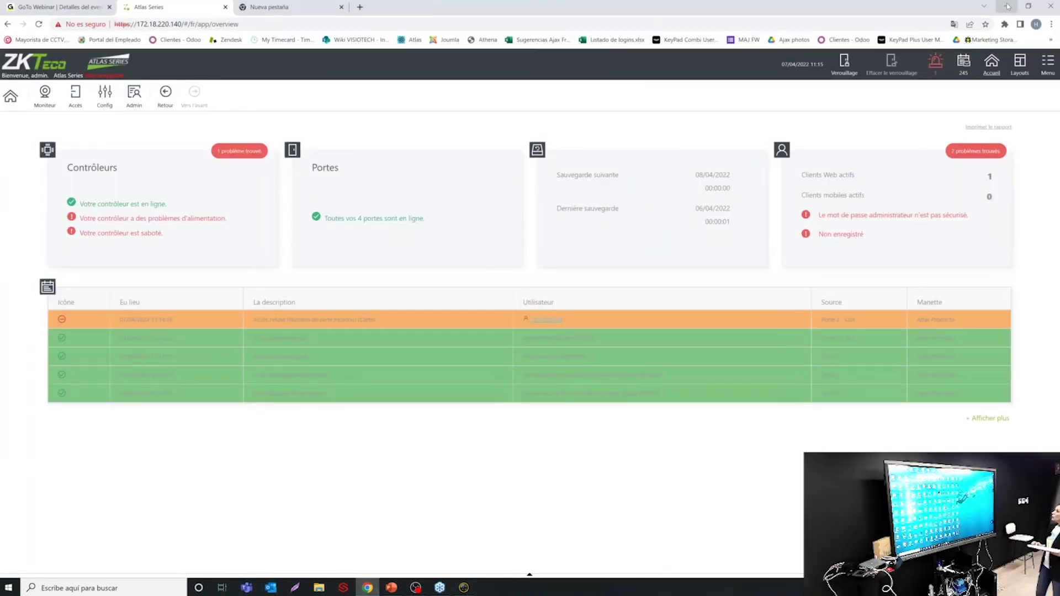
{"action": "left_click", "coordinate": [1008, 6]}
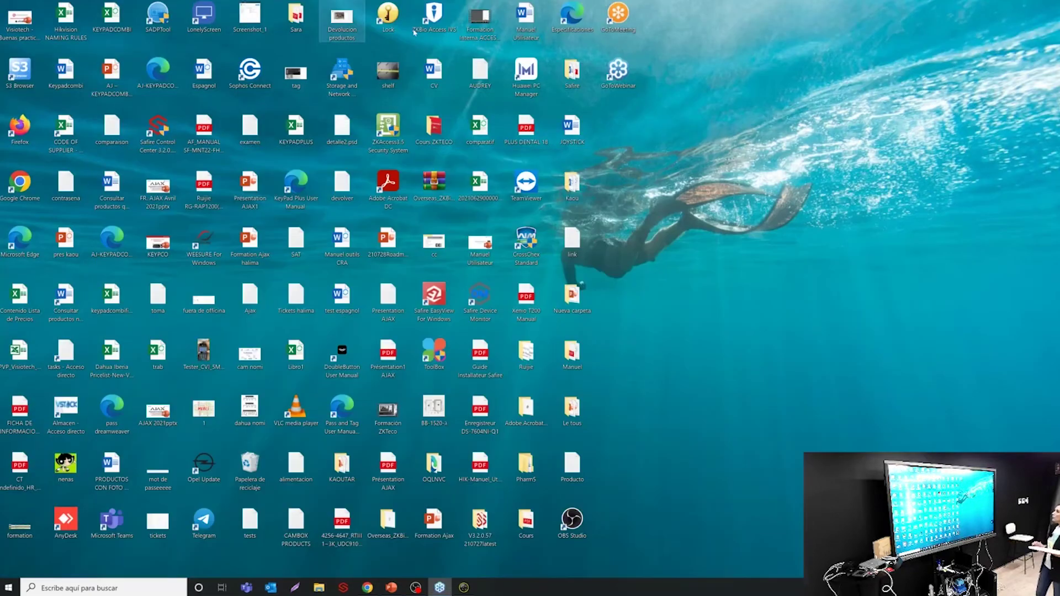
{"action": "left_click", "coordinate": [433, 17]}
- Launch ZKBio Access IVS and log in with the administrator username and password
{"action": "double_click", "coordinate": [427, 20]}
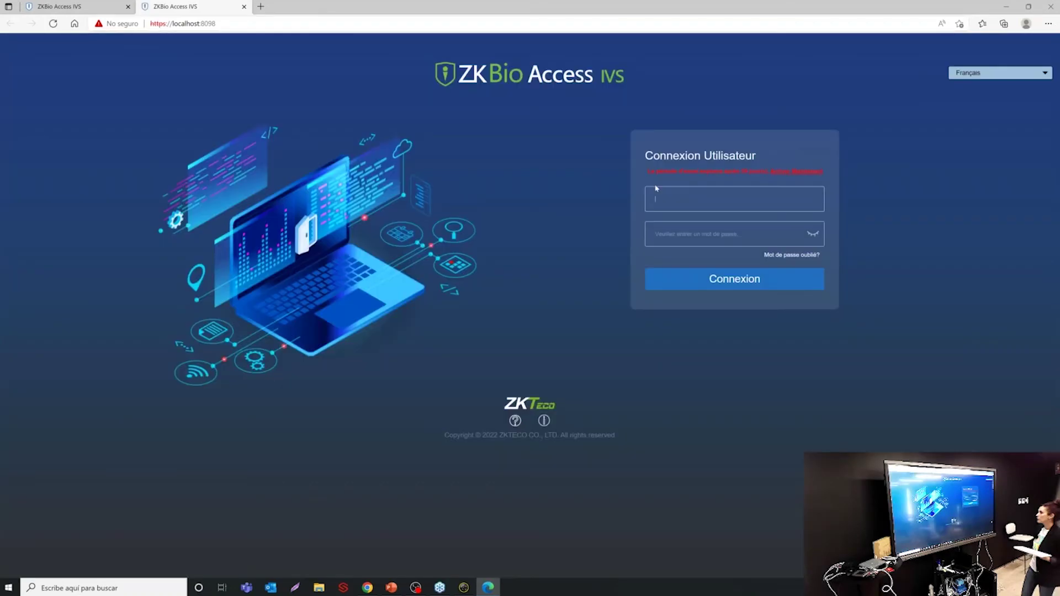
{"action": "left_click", "coordinate": [985, 79]}
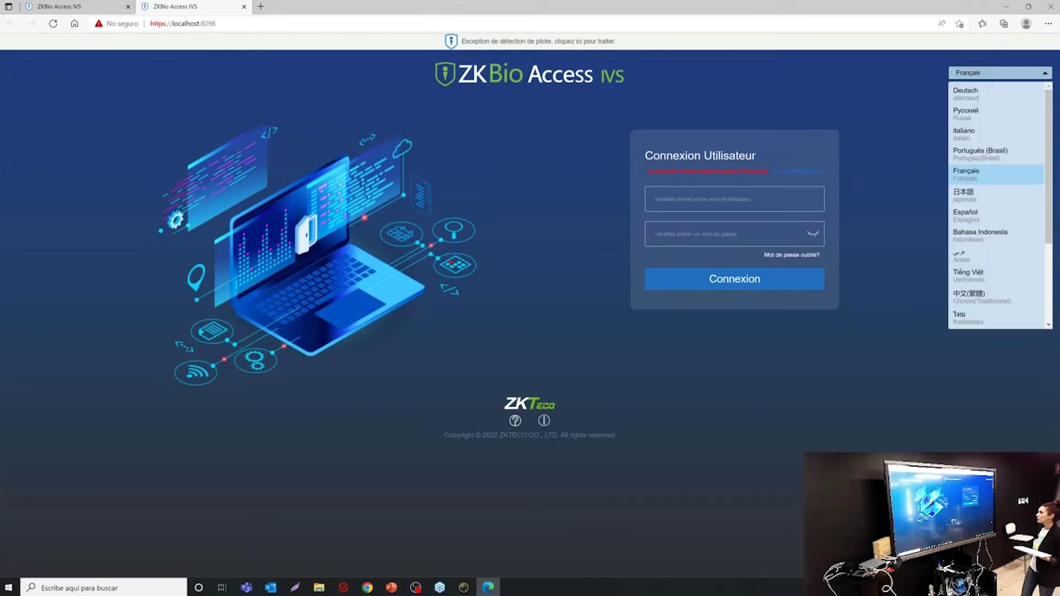
{"action": "left_click", "coordinate": [682, 206]}
{"action": "type", "text": "admin"}
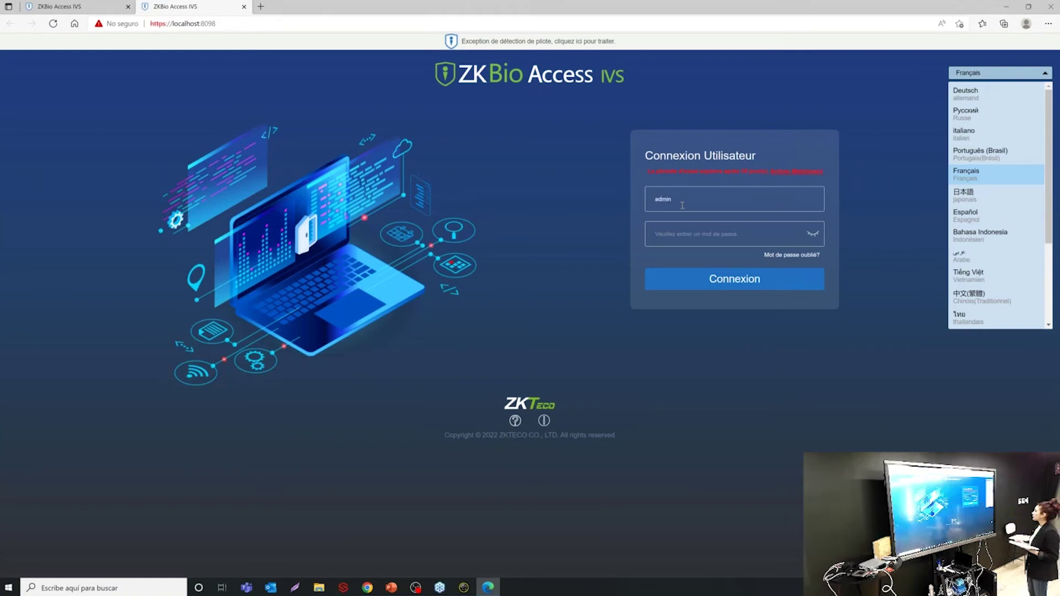
{"action": "key", "text": "Tab"}
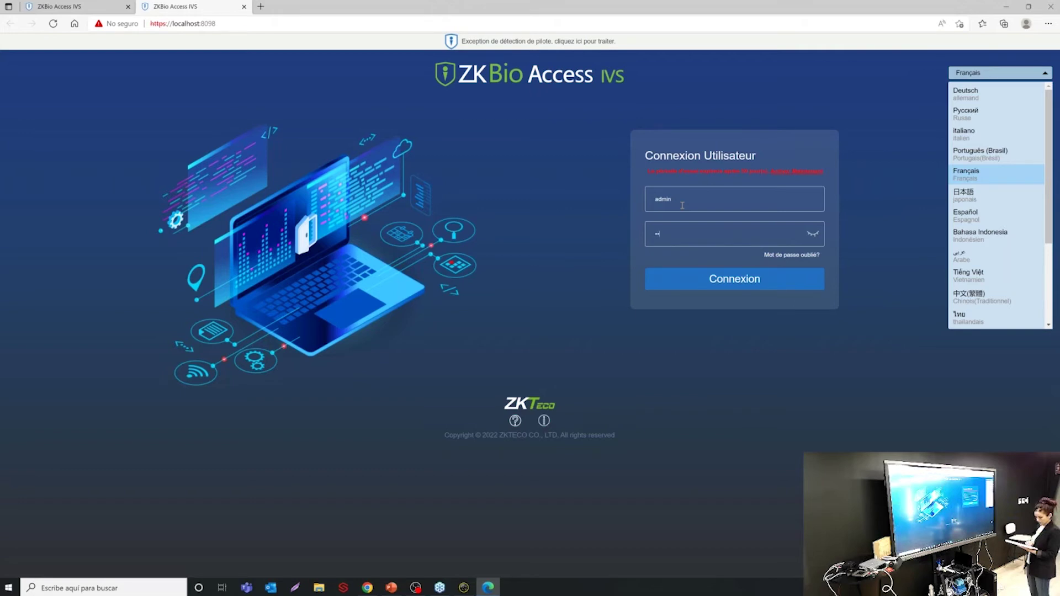
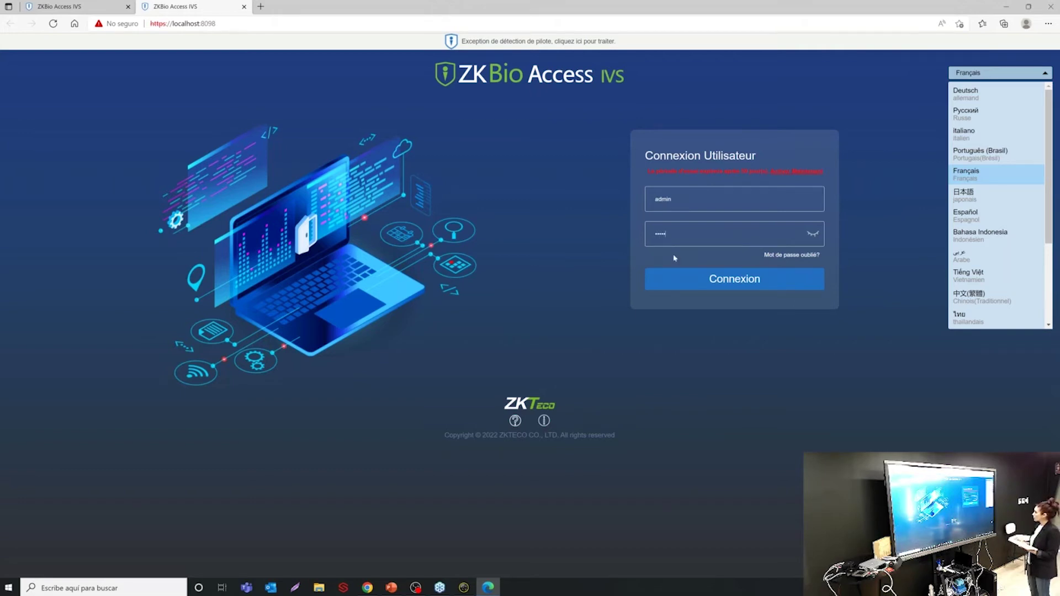
{"action": "double_click", "coordinate": [671, 237]}
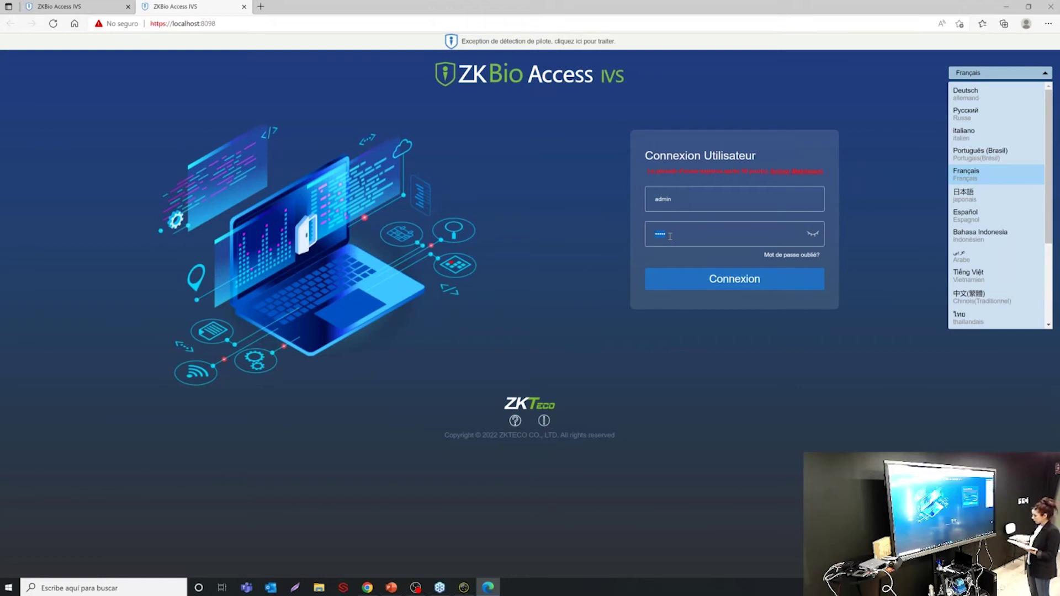
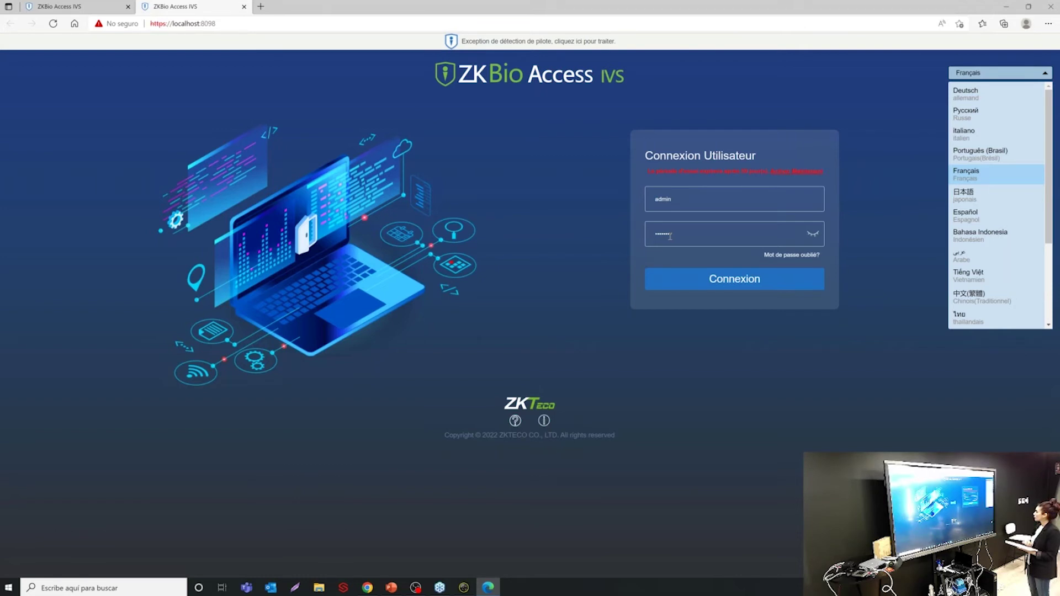
{"action": "key", "text": "Return"}
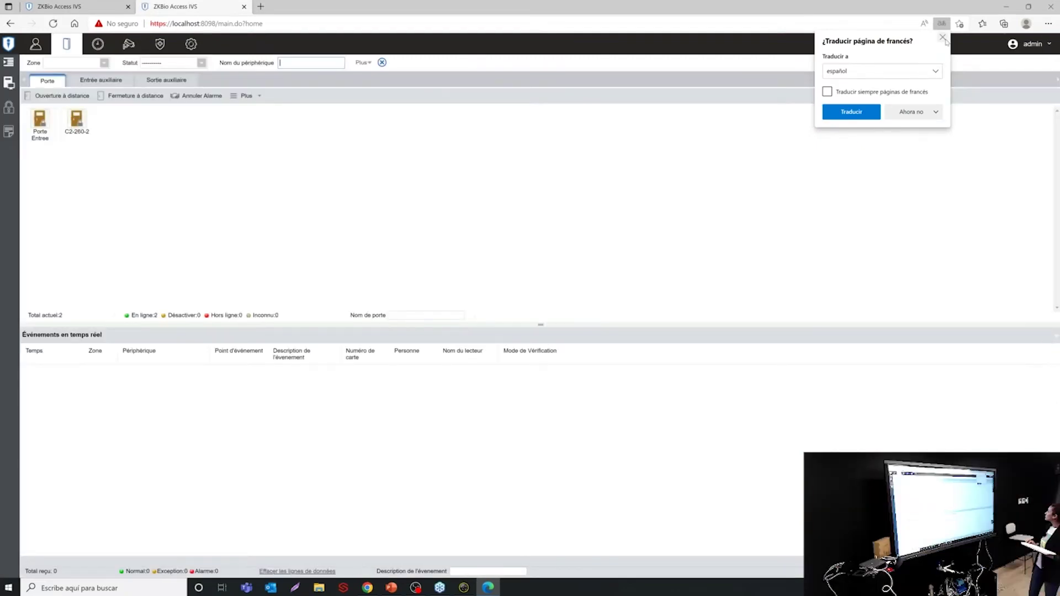
- Dismiss the translate offer, leave full screen, and open the QR code settings page
{"action": "left_click", "coordinate": [943, 38]}
{"action": "left_click", "coordinate": [1025, 62]}
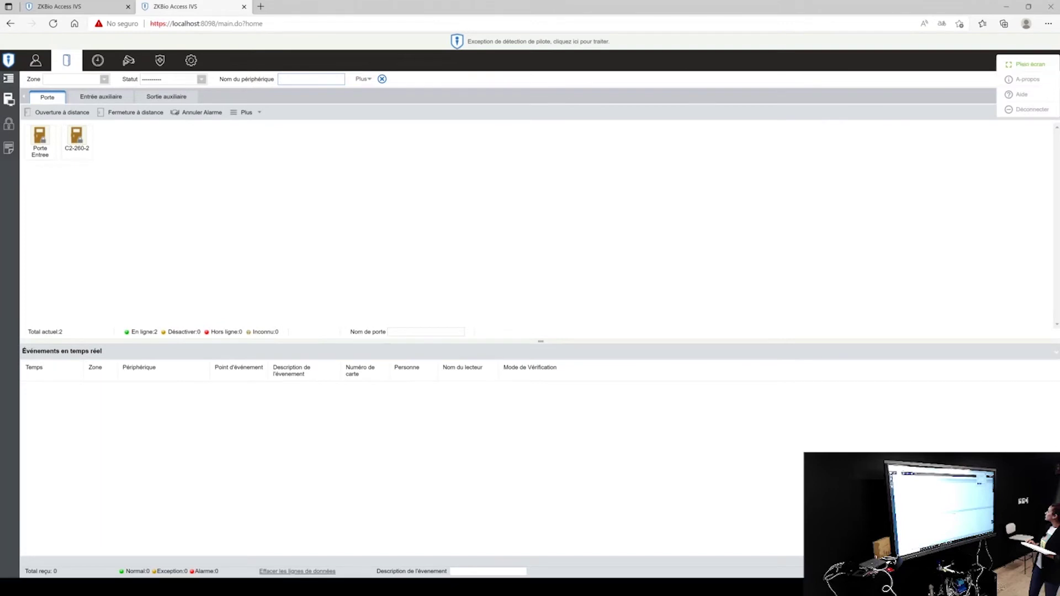
{"action": "left_click", "coordinate": [1028, 64]}
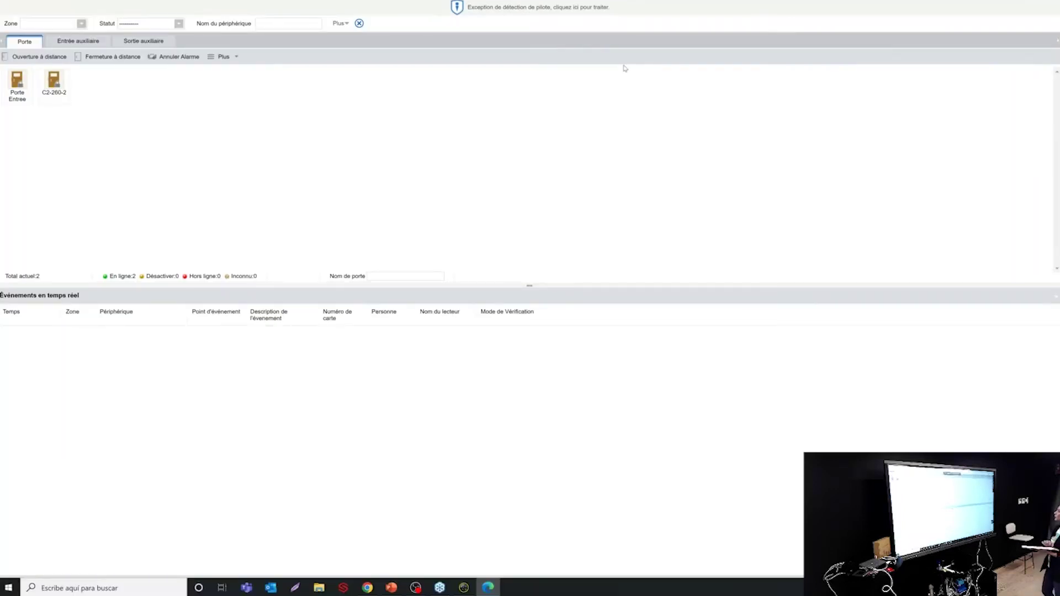
{"action": "key", "text": "Escape"}
{"action": "left_click", "coordinate": [1028, 60]}
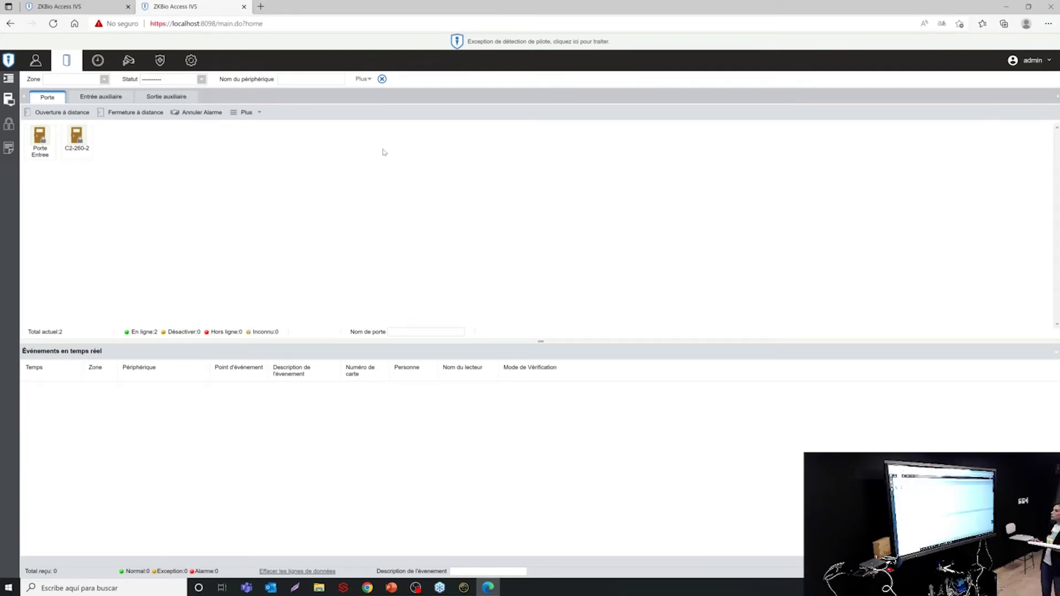
{"action": "left_click", "coordinate": [194, 70]}
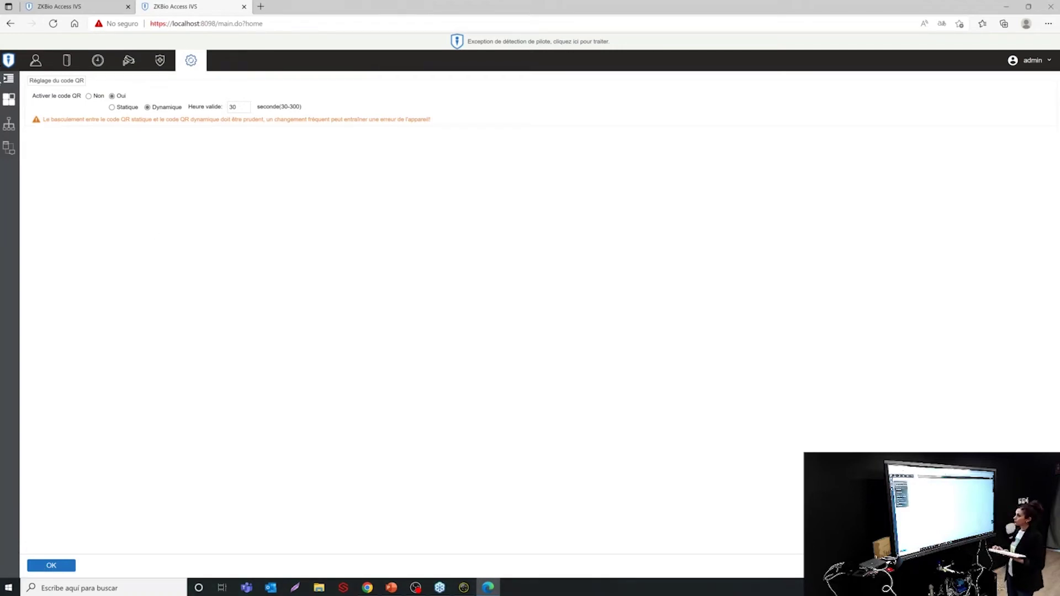
- Expand the sidebar into the full menu with the Gestion de base group open
{"action": "left_click", "coordinate": [10, 78]}
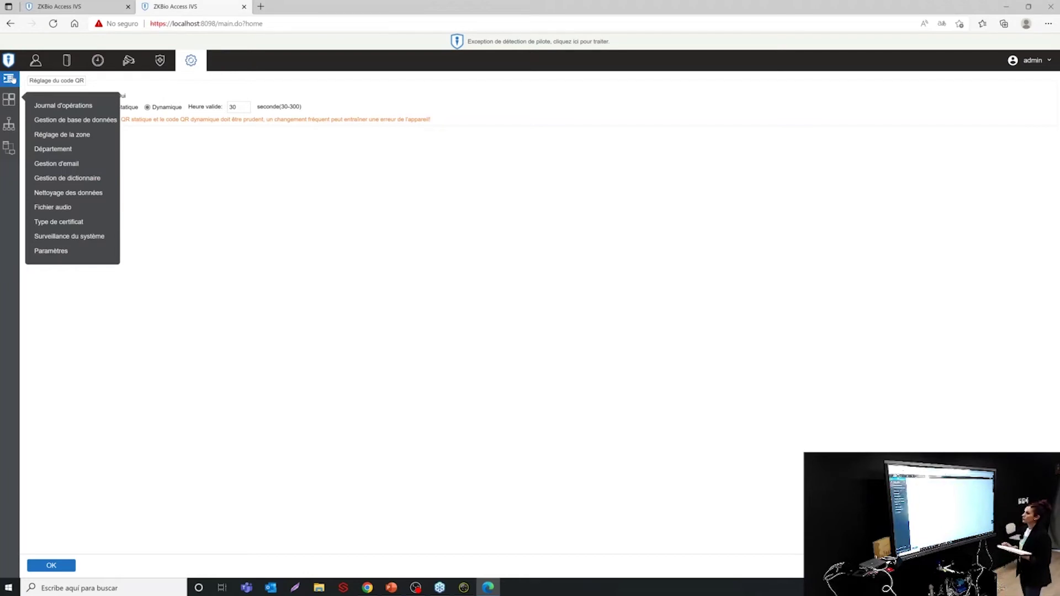
{"action": "left_click", "coordinate": [12, 79]}
{"action": "left_click", "coordinate": [13, 79]}
{"action": "right_click", "coordinate": [13, 78]}
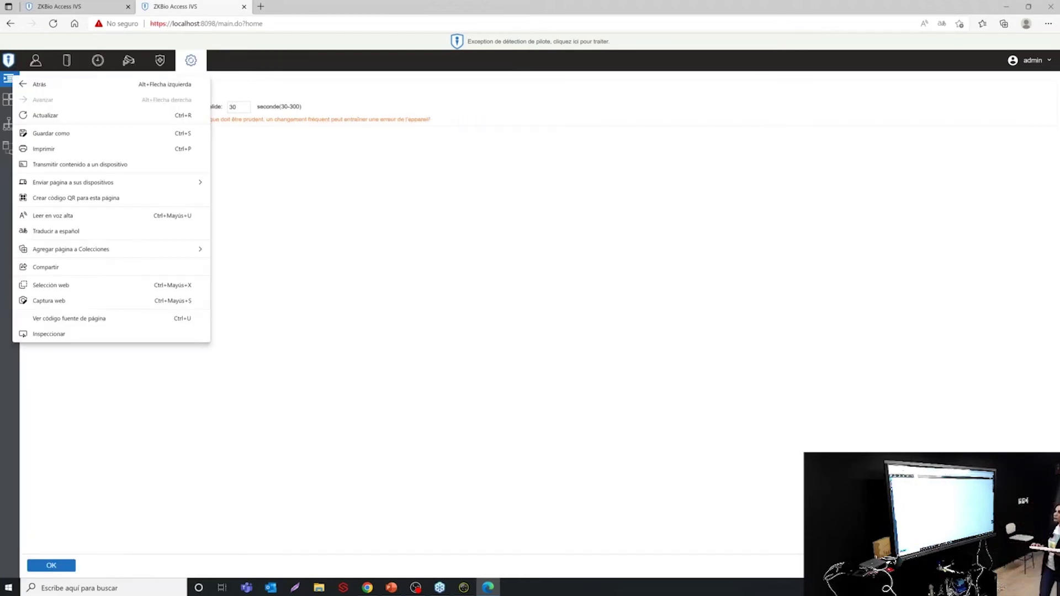
{"action": "left_click", "coordinate": [3, 125]}
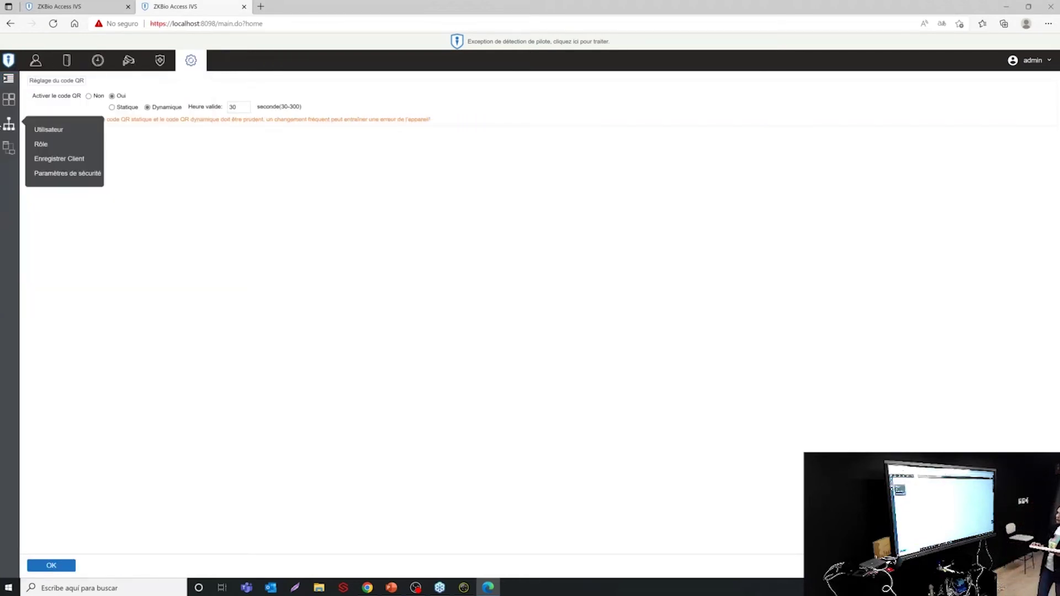
{"action": "left_click", "coordinate": [5, 82]}
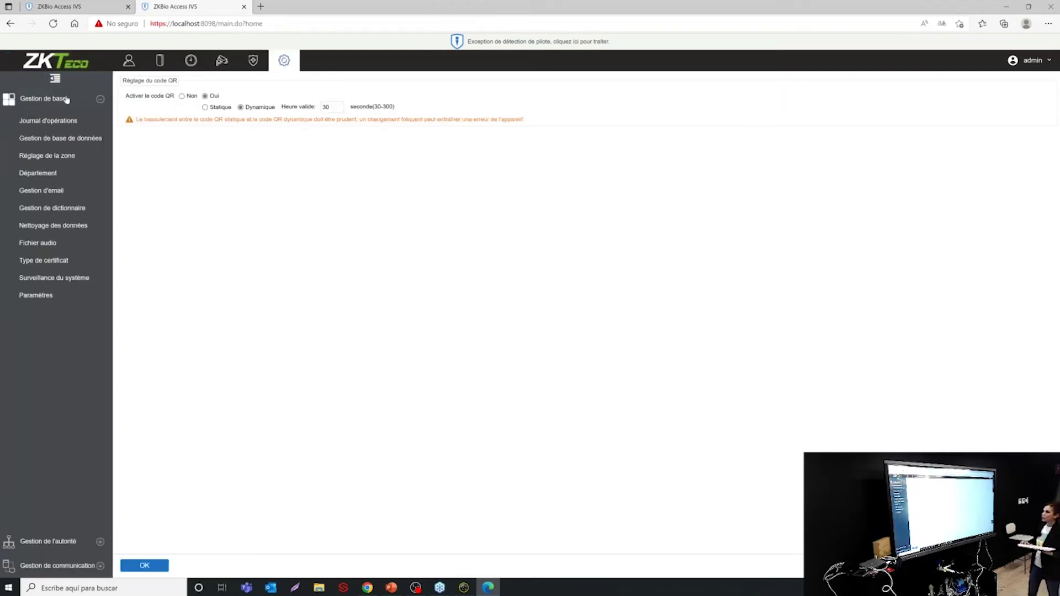
{"action": "left_click", "coordinate": [62, 100]}
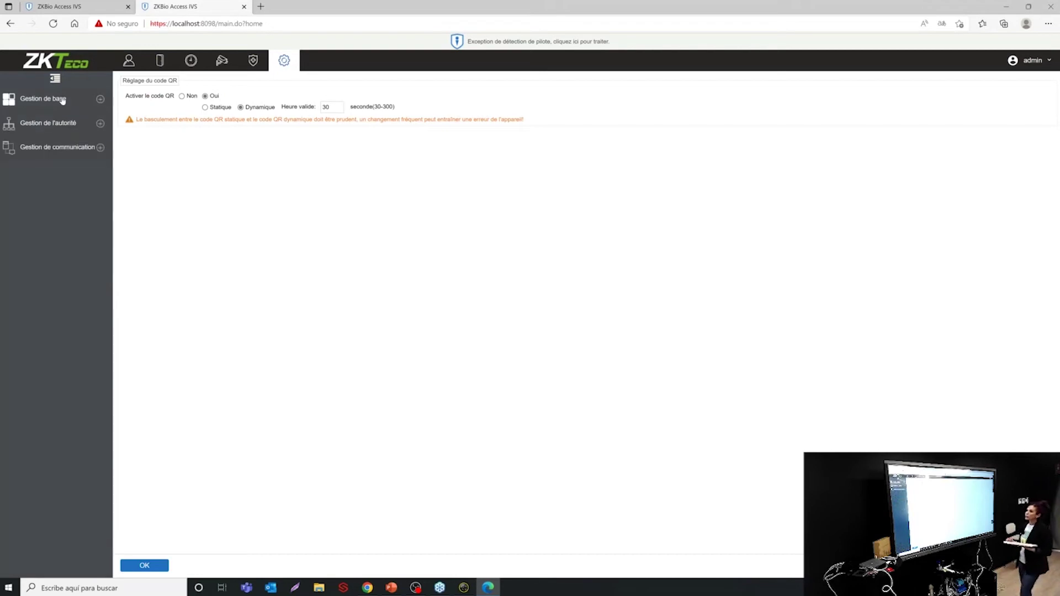
{"action": "left_click", "coordinate": [56, 99]}
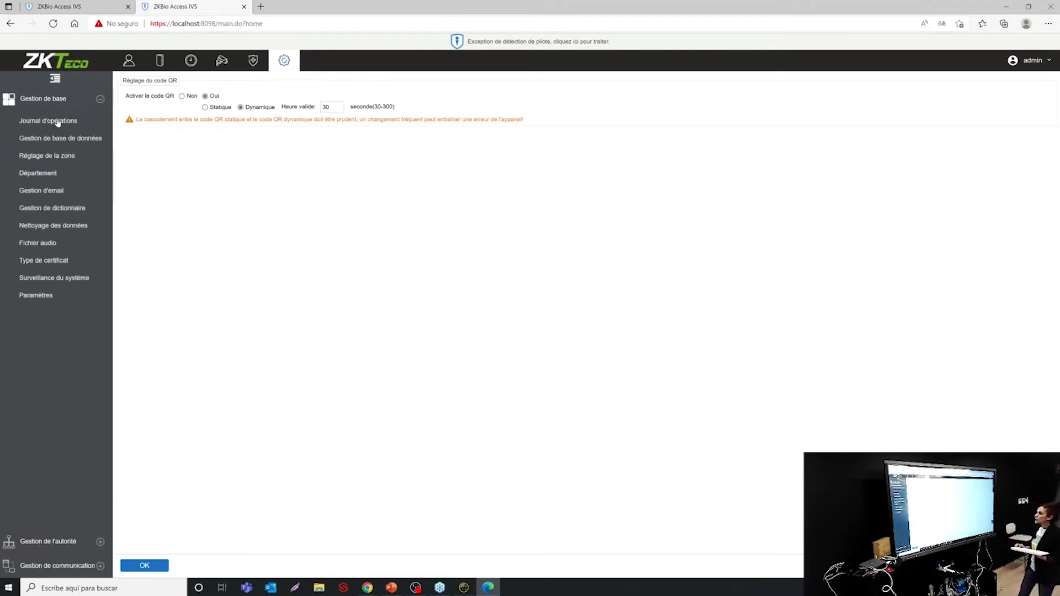
- Go via Journal d'opérations to Gestion de base de données, showing the 2022-04-06 backup
{"action": "left_click", "coordinate": [58, 121]}
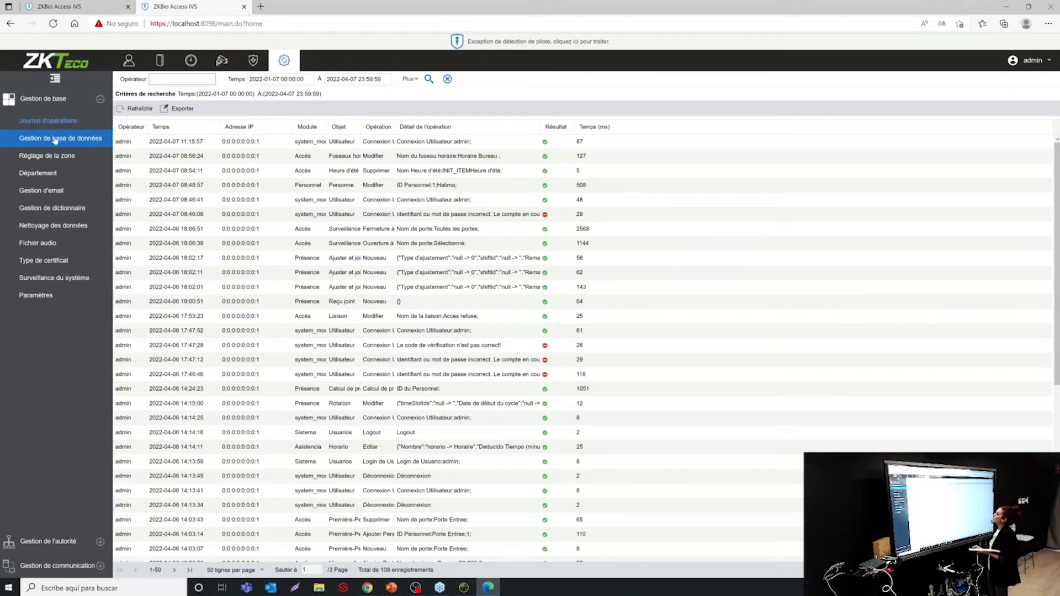
{"action": "left_click", "coordinate": [55, 139]}
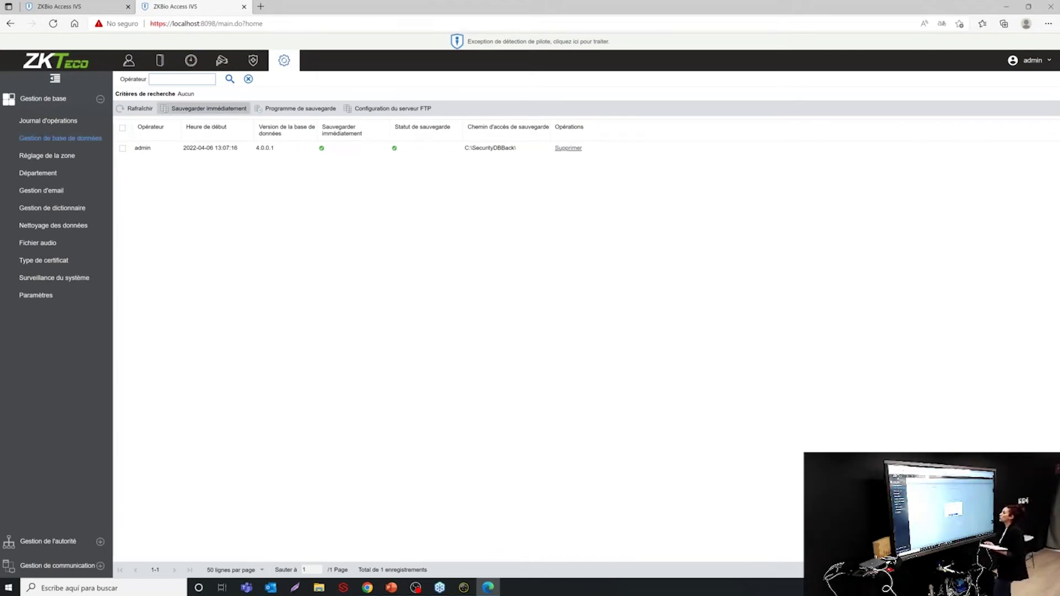
- Preview Sauvegarder immédiatement and Programme de sauvegarde without saving, then open Réglage de la zone
{"action": "left_click", "coordinate": [210, 109]}
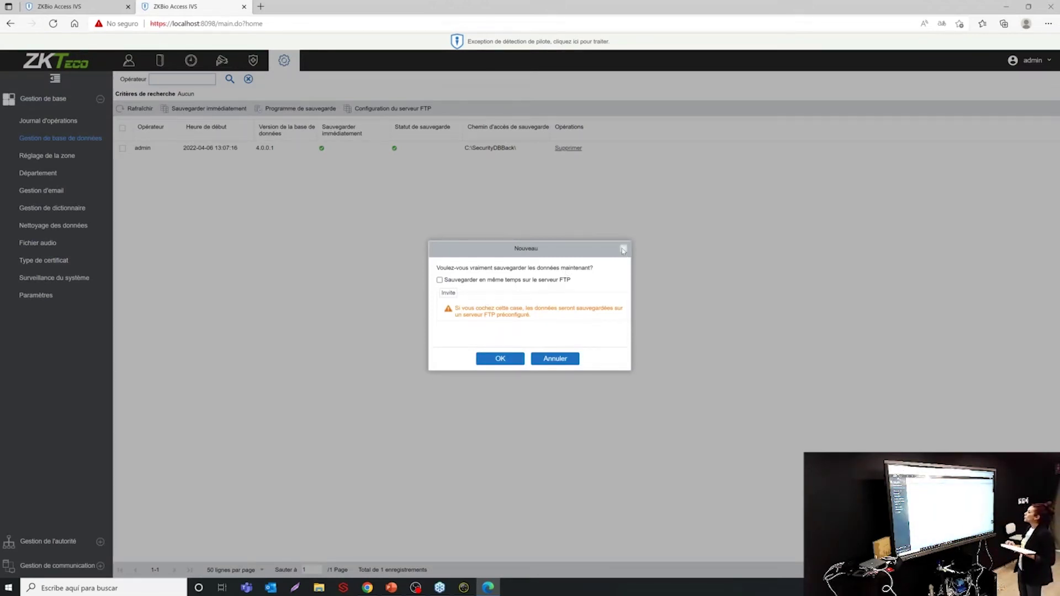
{"action": "left_click", "coordinate": [625, 248]}
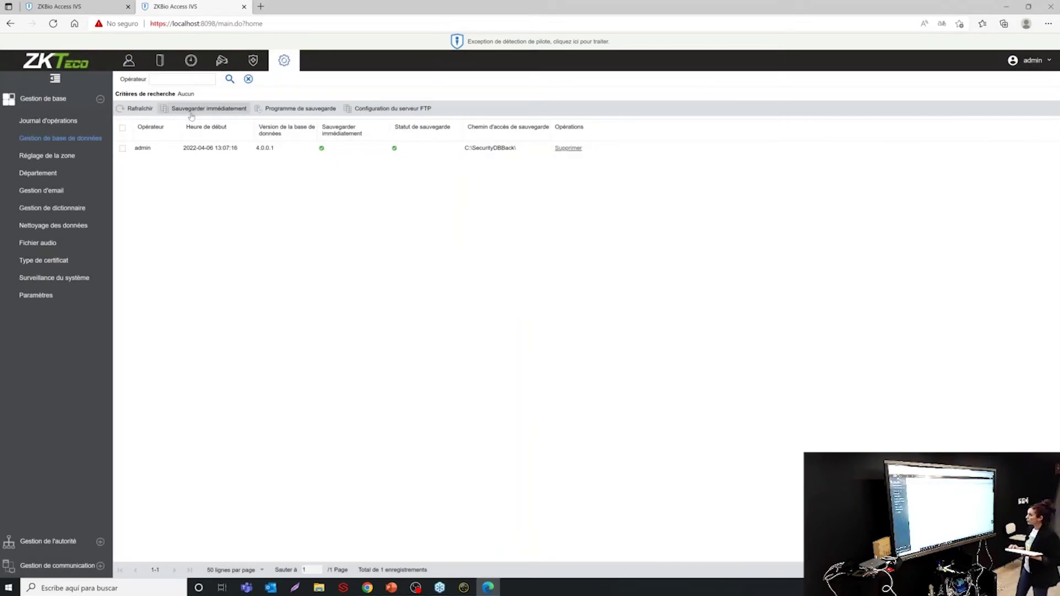
{"action": "left_click", "coordinate": [316, 110]}
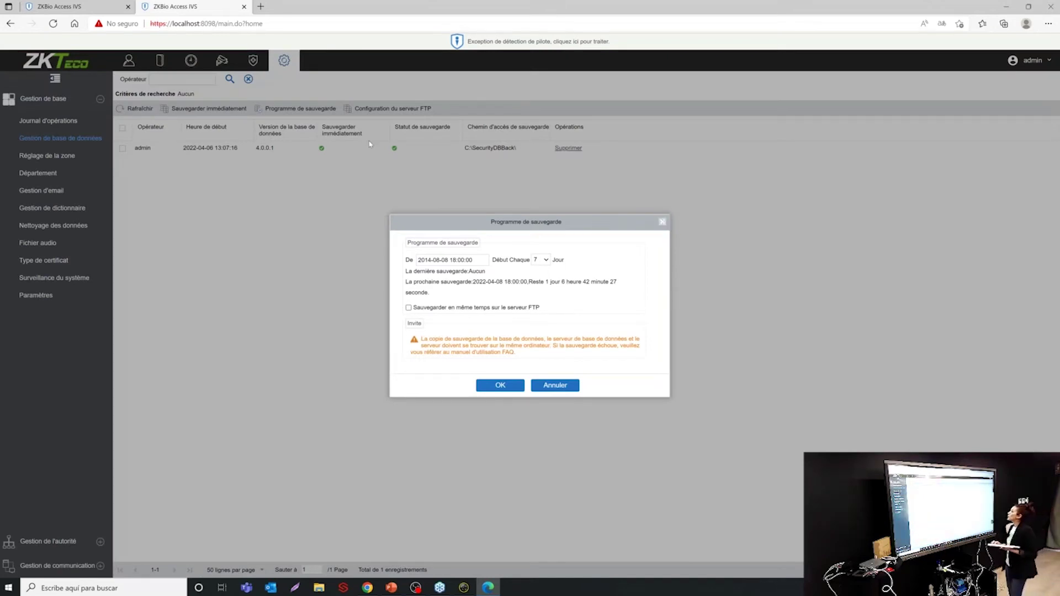
{"action": "key", "text": "Escape"}
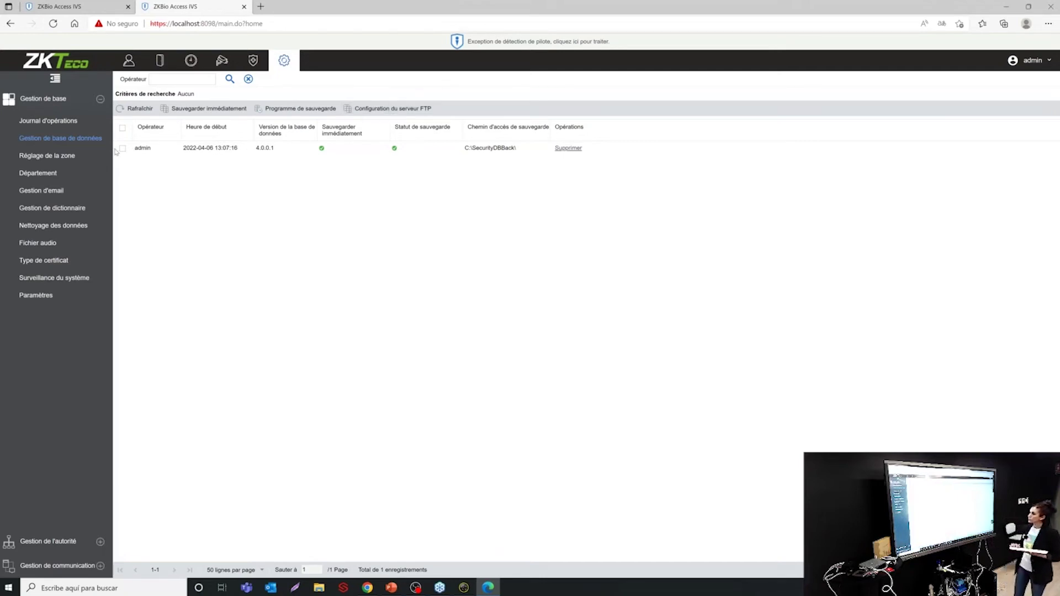
{"action": "left_click", "coordinate": [62, 158]}
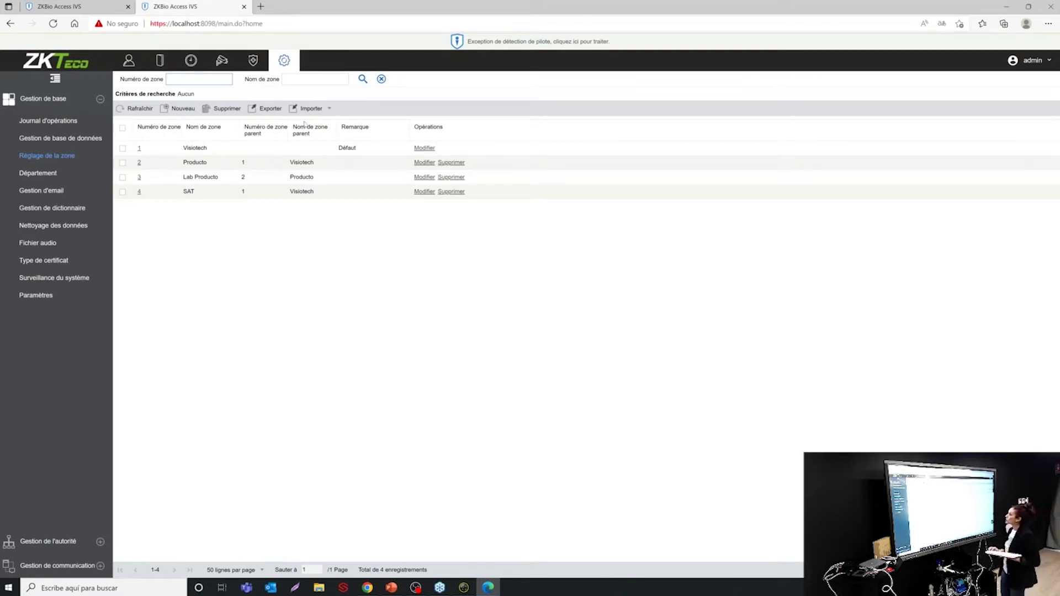
- Create zone 5 named 'salle 1' with parent zone SAT and save it
{"action": "left_click", "coordinate": [175, 109]}
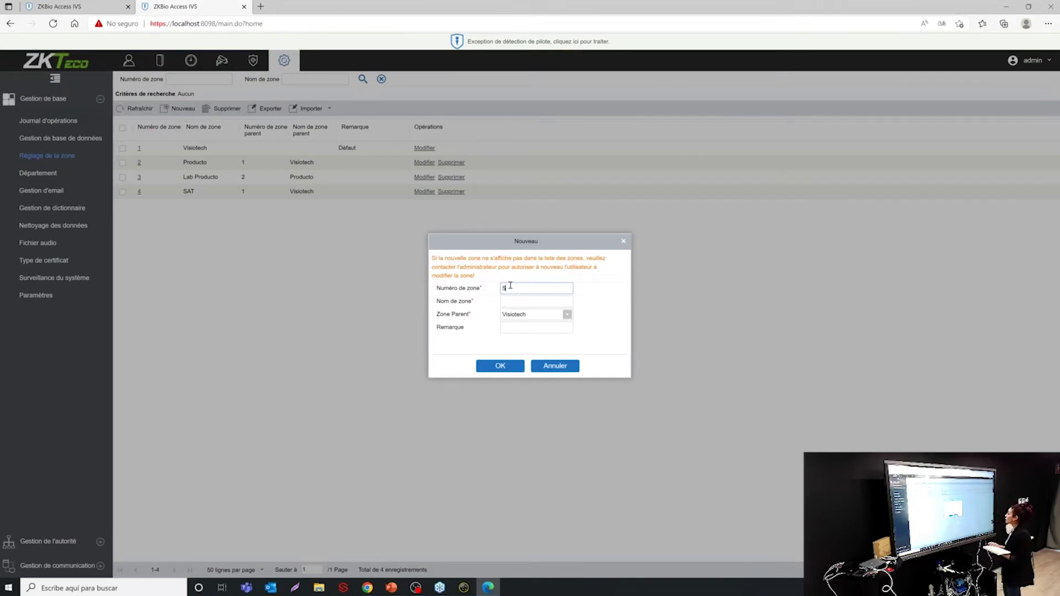
{"action": "left_click", "coordinate": [509, 303]}
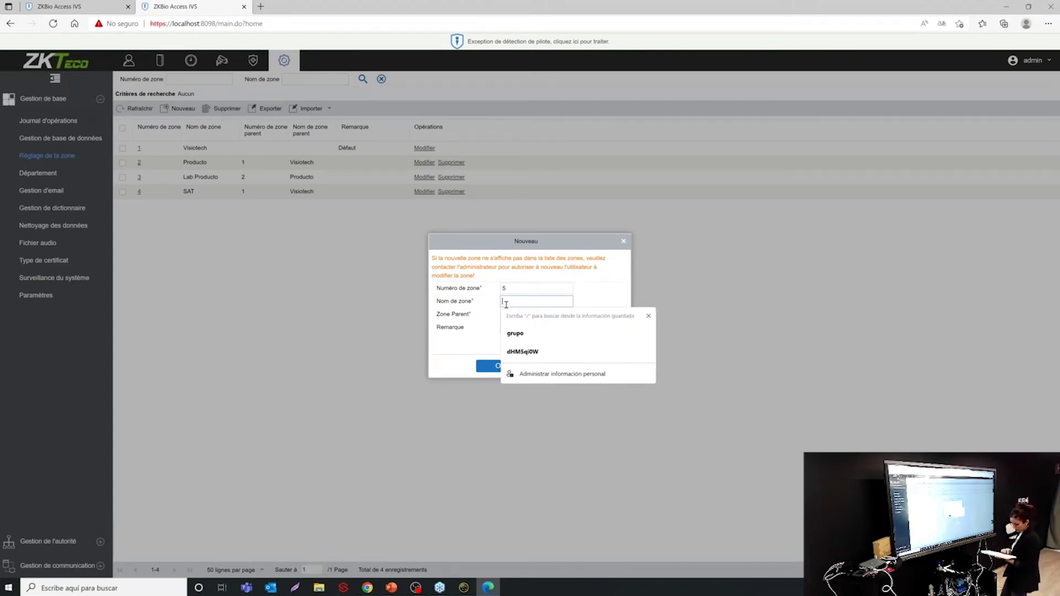
{"action": "type", "text": "salle"}
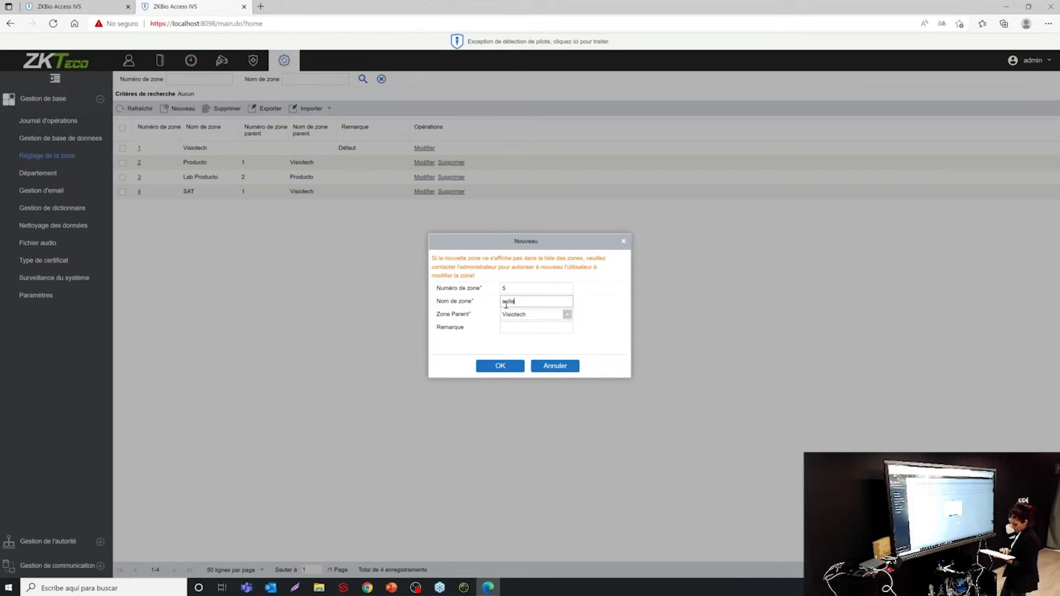
{"action": "type", "text": "1"}
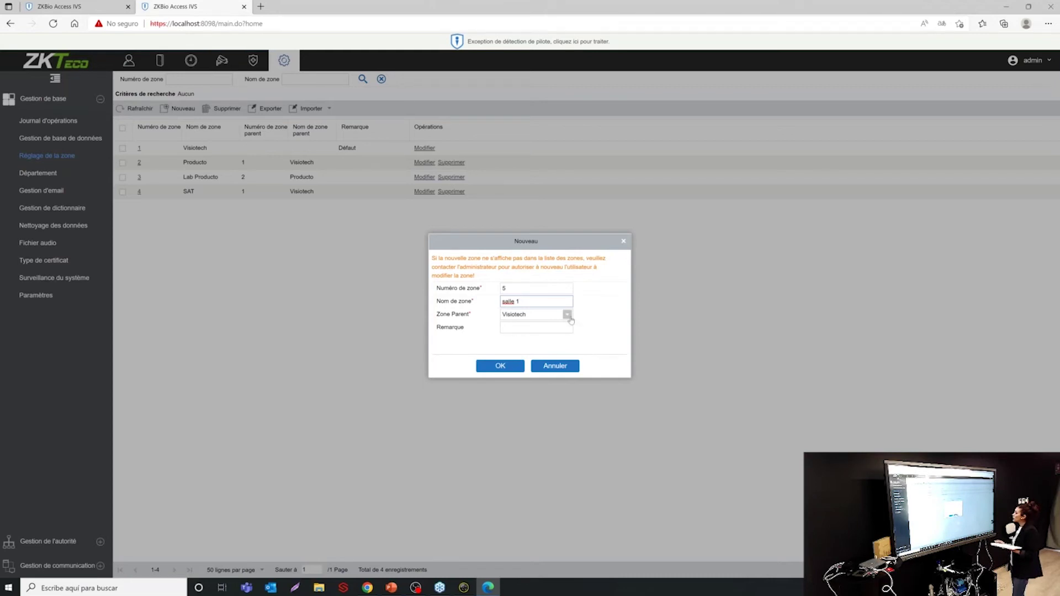
{"action": "left_click", "coordinate": [533, 314]}
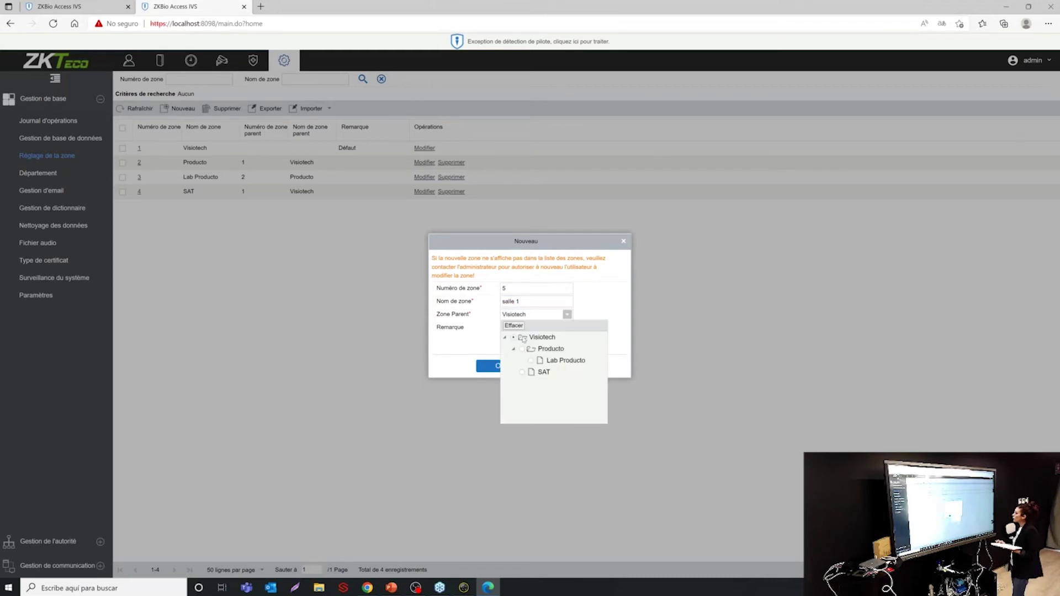
{"action": "left_click", "coordinate": [523, 373]}
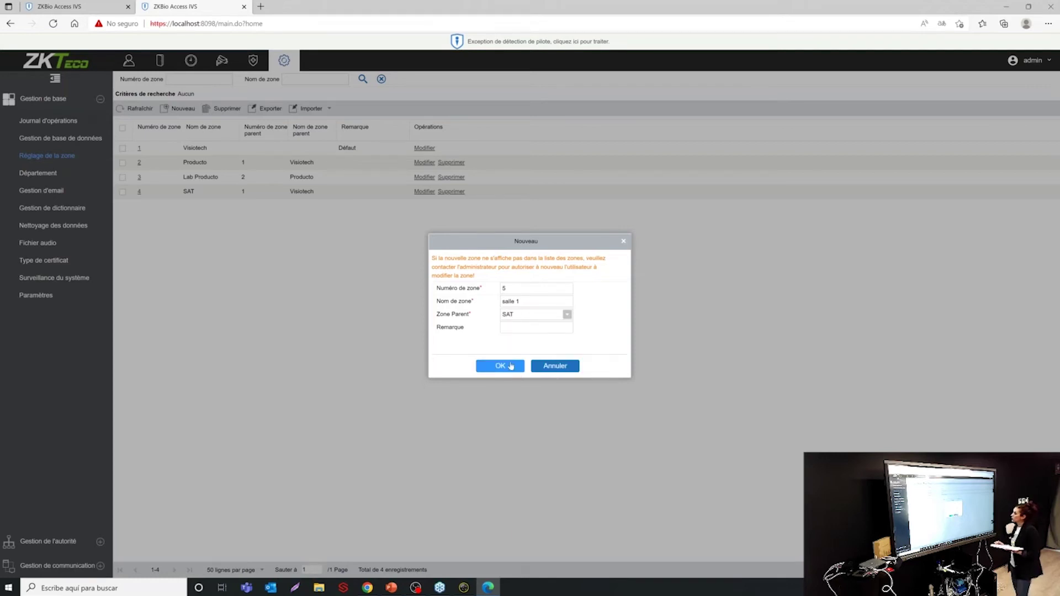
{"action": "left_click", "coordinate": [511, 366]}
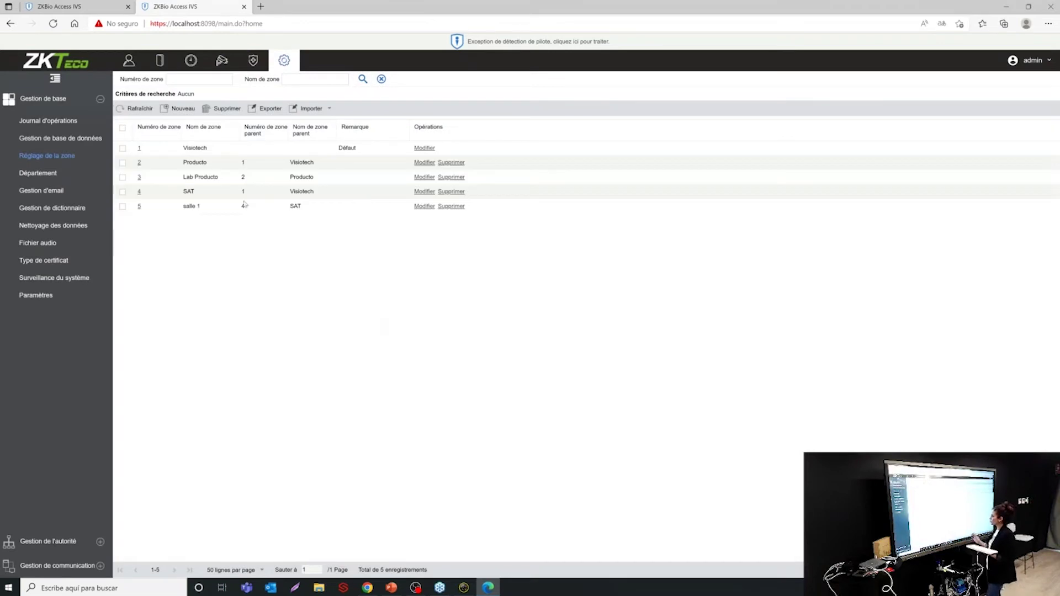
{"action": "left_click", "coordinate": [41, 191]}
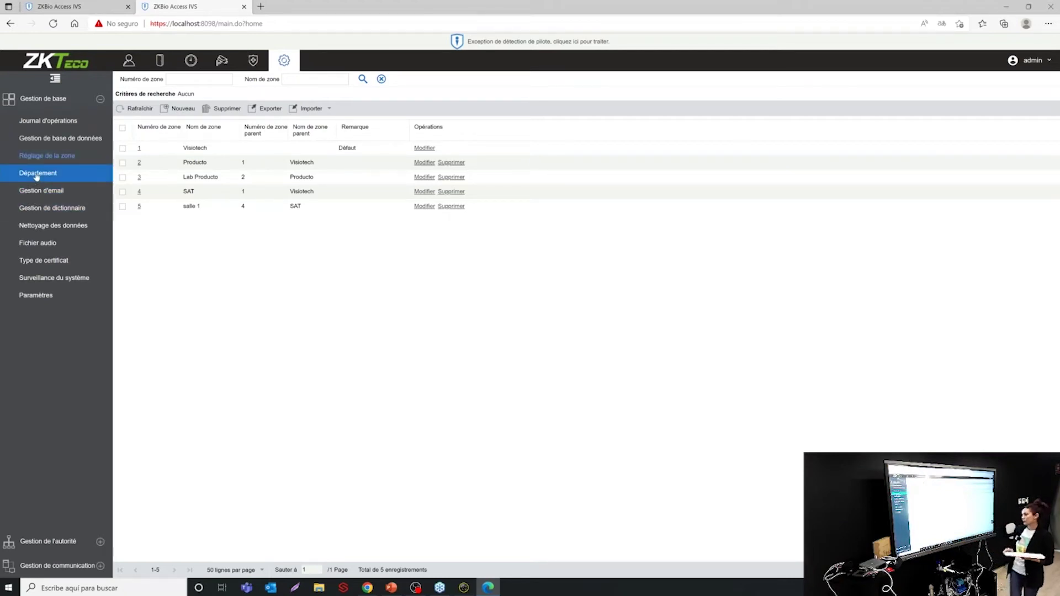
- View the department list and the empty email log, then close the email parameter settings unsaved
{"action": "left_click", "coordinate": [37, 174]}
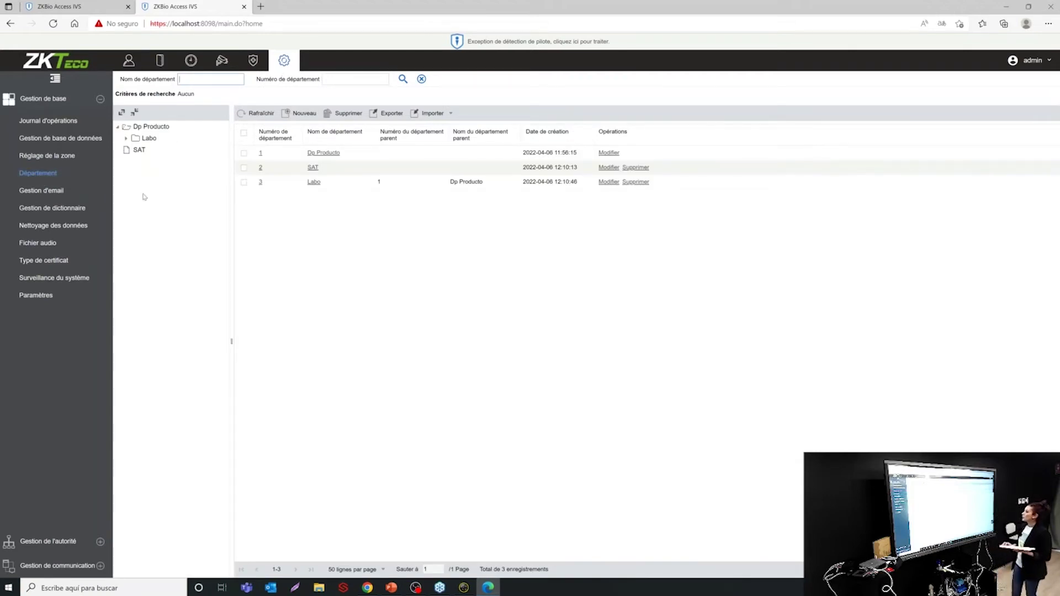
{"action": "left_click", "coordinate": [76, 191]}
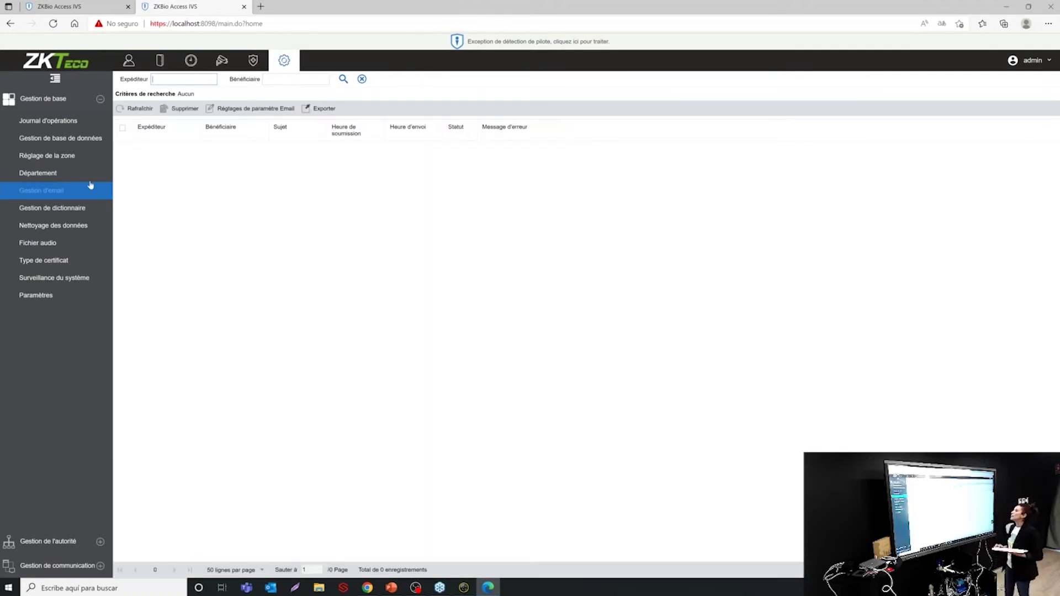
{"action": "left_click", "coordinate": [279, 109]}
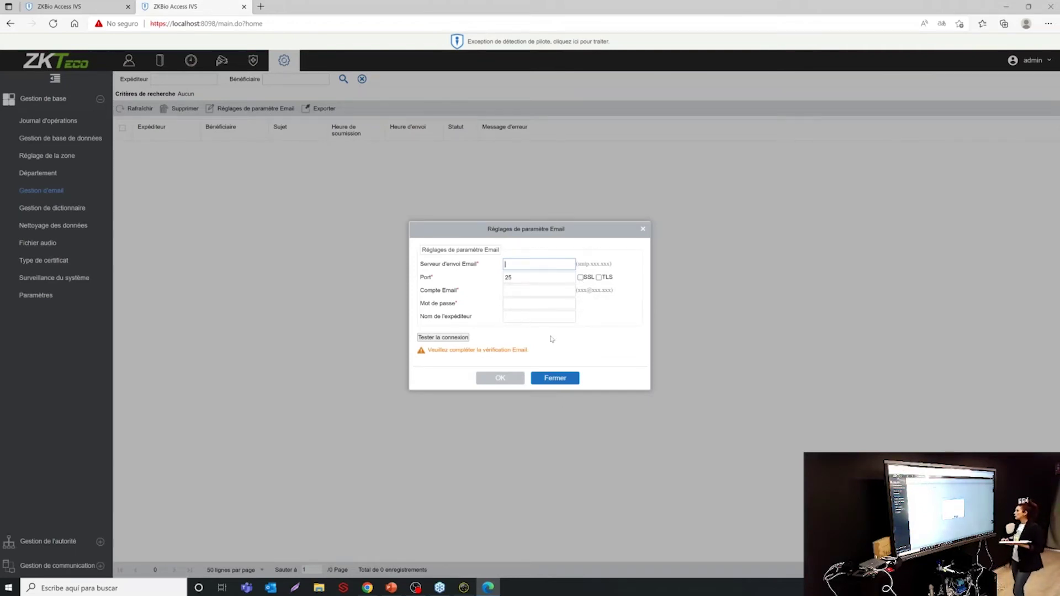
{"action": "left_click", "coordinate": [517, 291]}
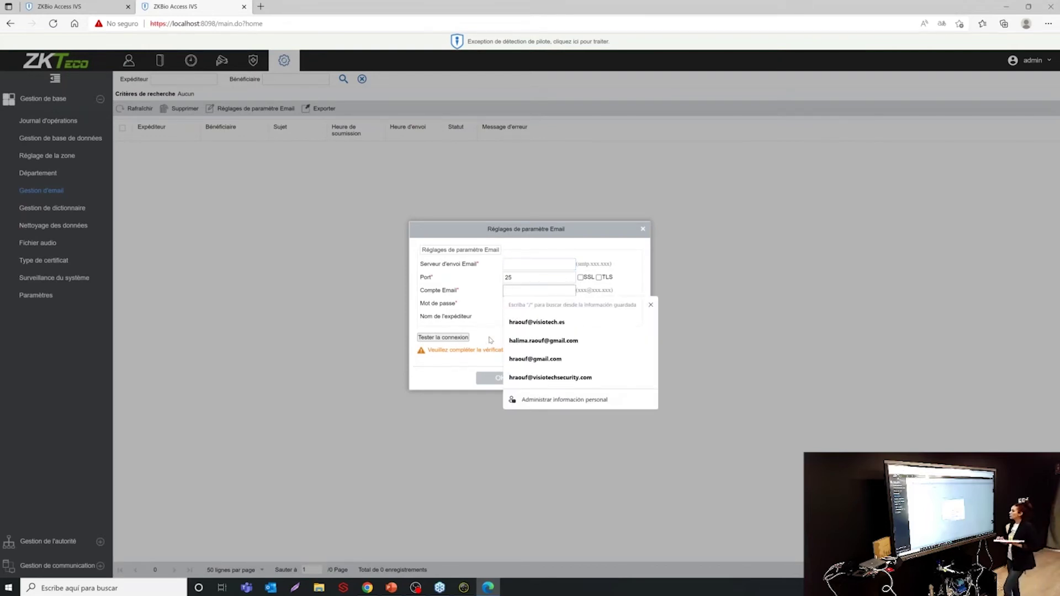
{"action": "left_click", "coordinate": [678, 246]}
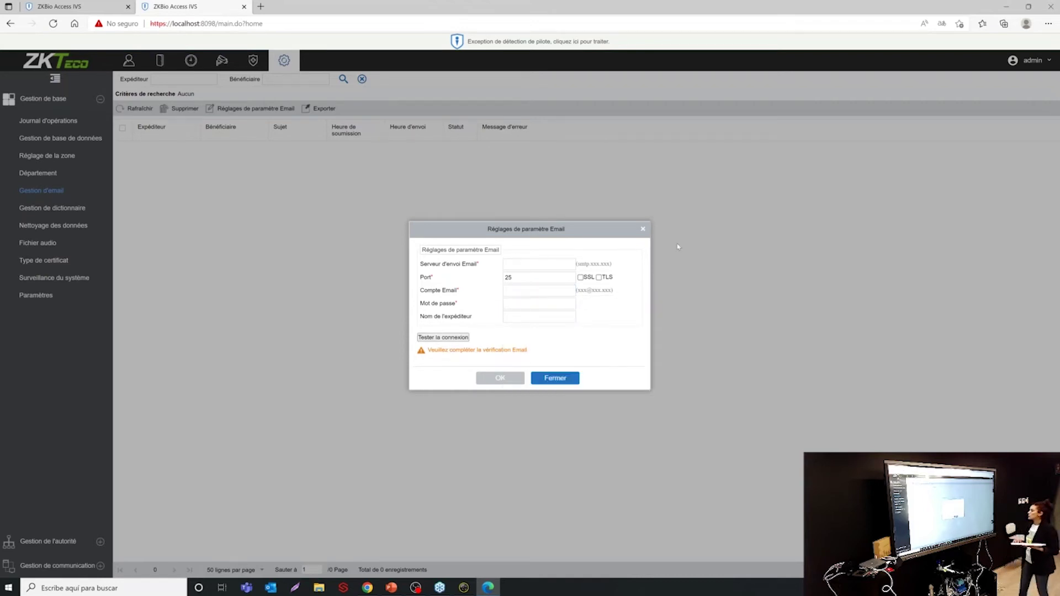
{"action": "left_click", "coordinate": [644, 230]}
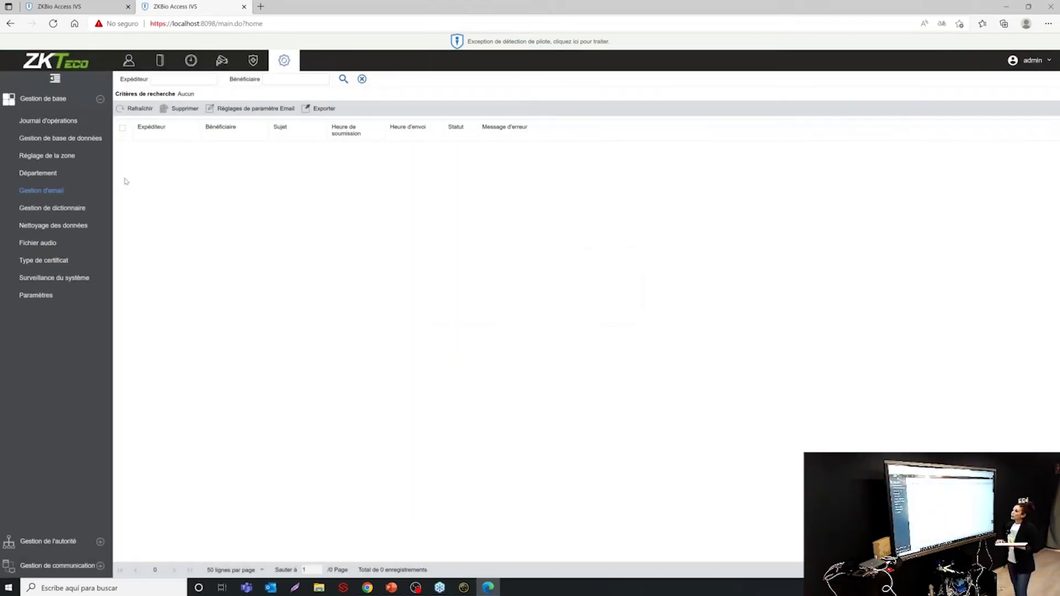
- Check the dictionary, then show data cleanup keeping 15 months of transactions and 6 months of commands
{"action": "left_click", "coordinate": [47, 208]}
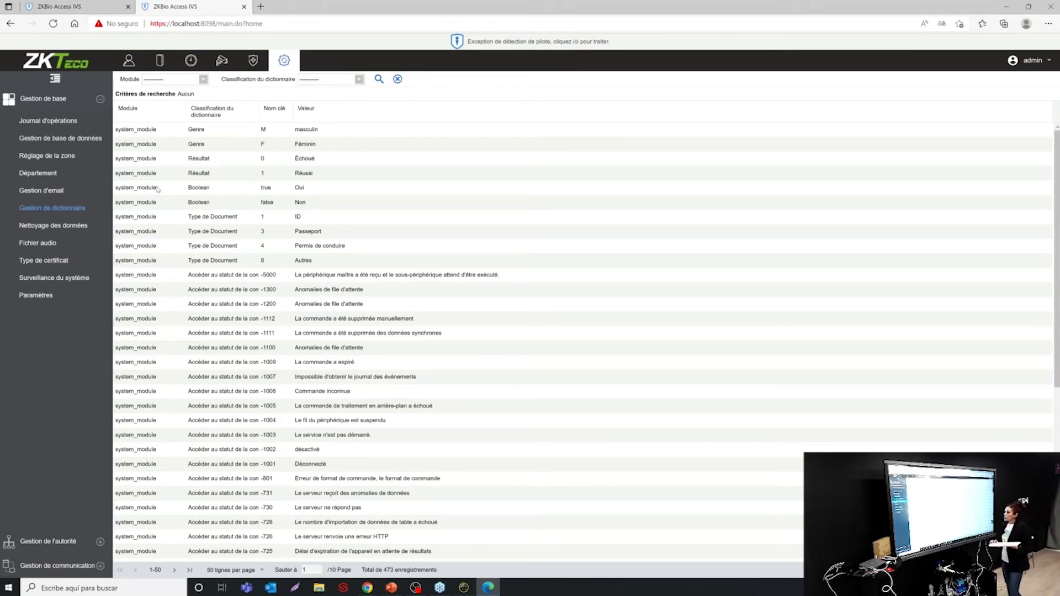
{"action": "left_click", "coordinate": [53, 229]}
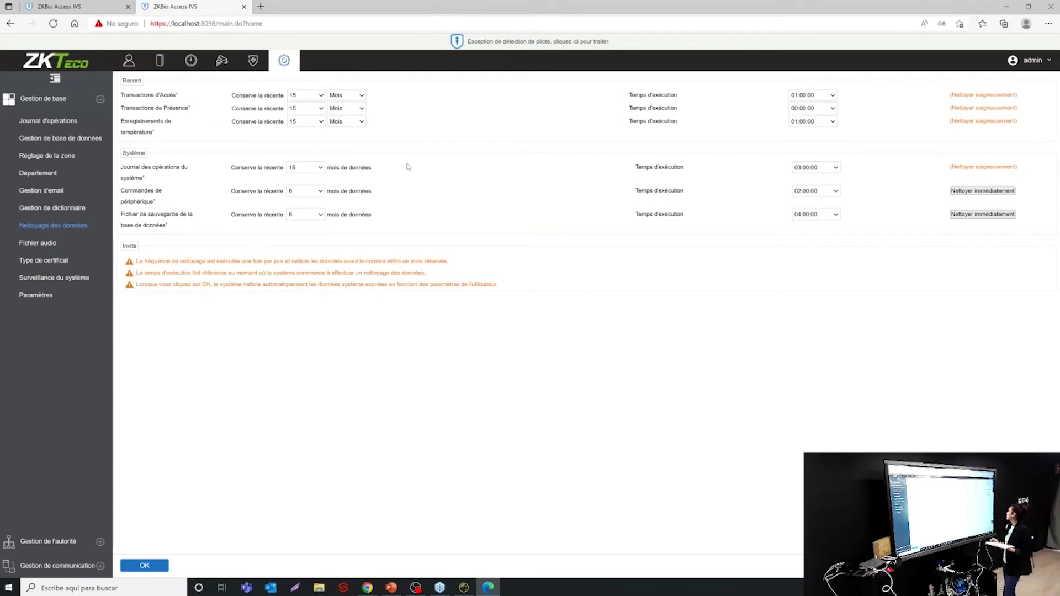
- Show the Fichier audio list with the single 20KB Alarme wav file
{"action": "left_click", "coordinate": [42, 247]}
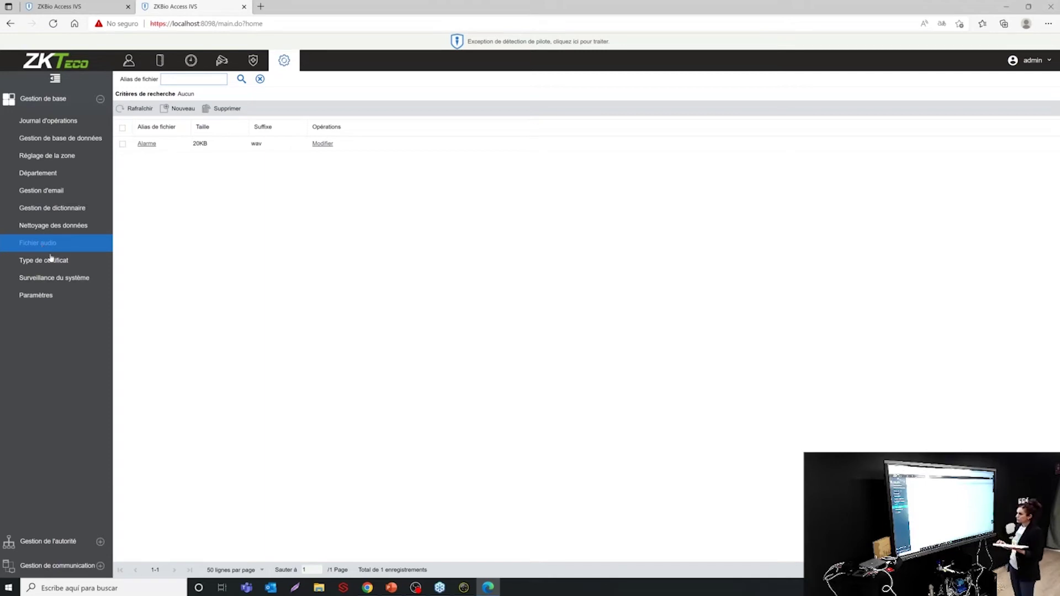
- View the certificate types, then the Surveillance du système processor and memory gauges
{"action": "left_click", "coordinate": [47, 261]}
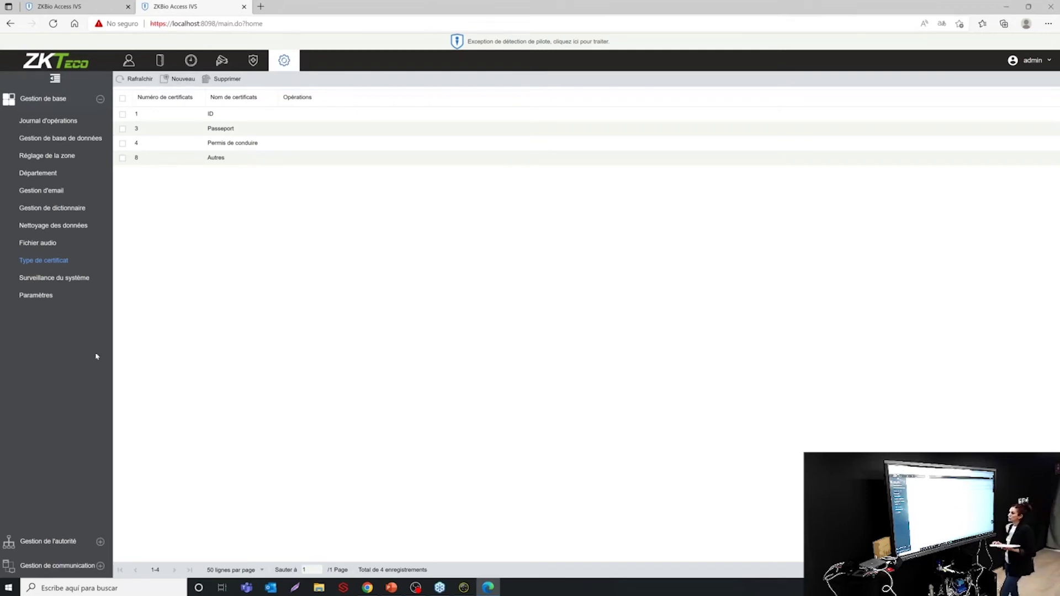
{"action": "left_click", "coordinate": [64, 279]}
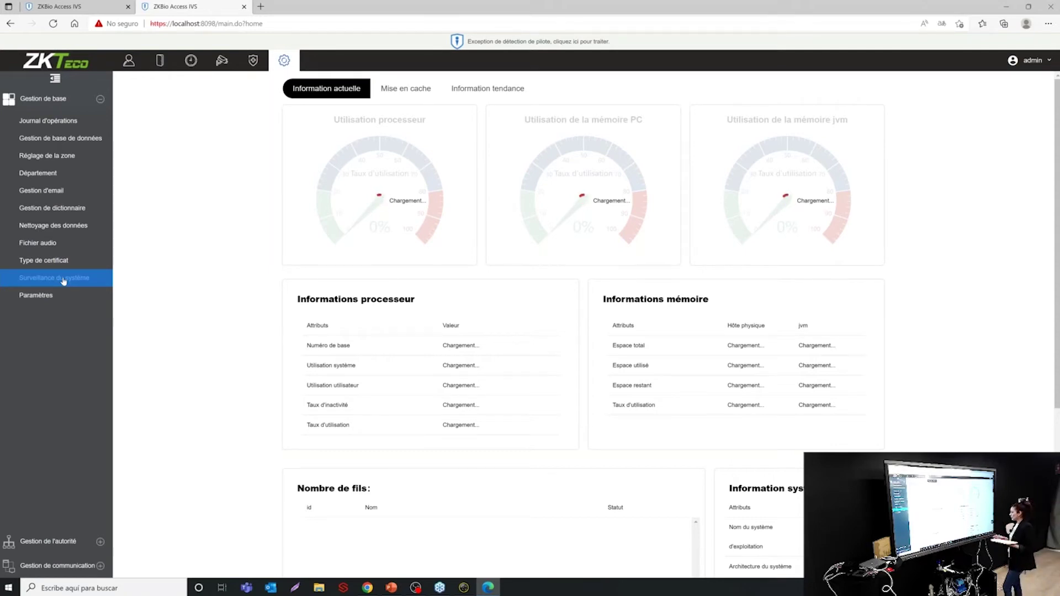
- Show the Paramètres page with the QR code in Dynamique mode and 30-second validity
{"action": "left_click", "coordinate": [58, 296]}
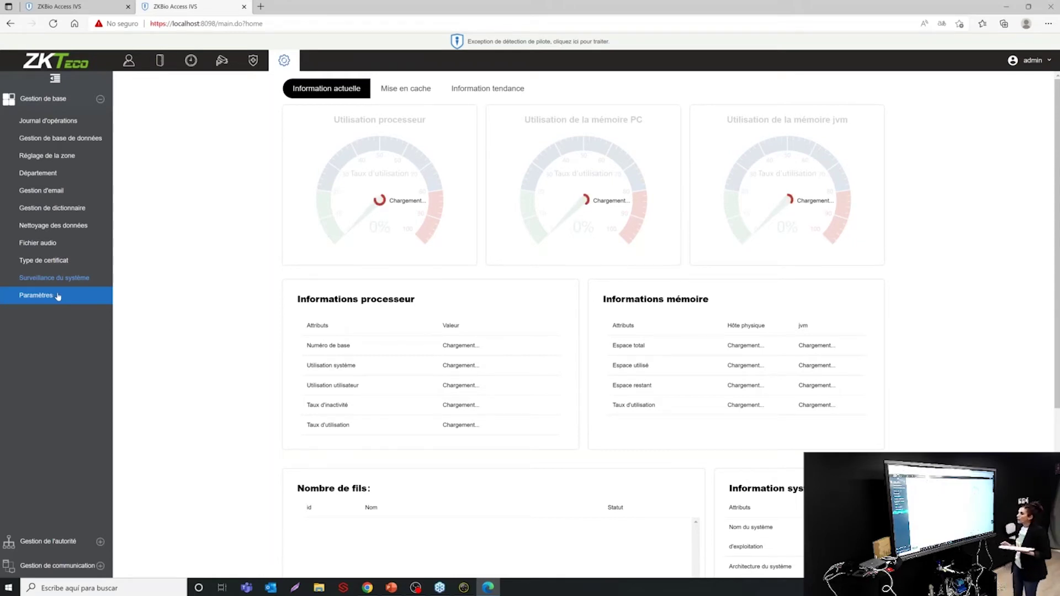
{"action": "left_click", "coordinate": [57, 296]}
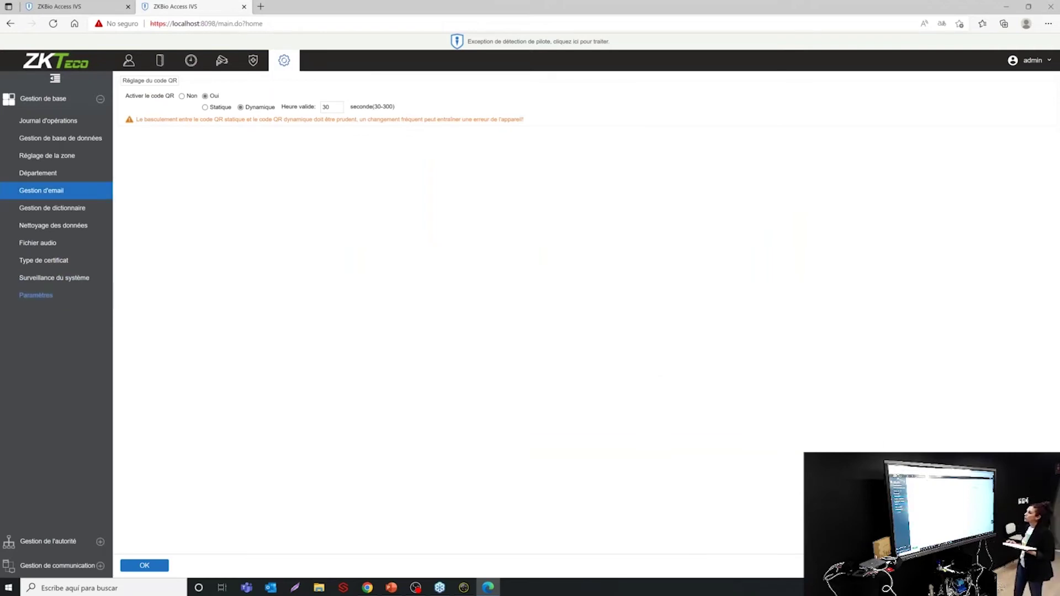
- View the Utilisateur list with its single admin super-user, cancelling a new user form
{"action": "left_click", "coordinate": [31, 543]}
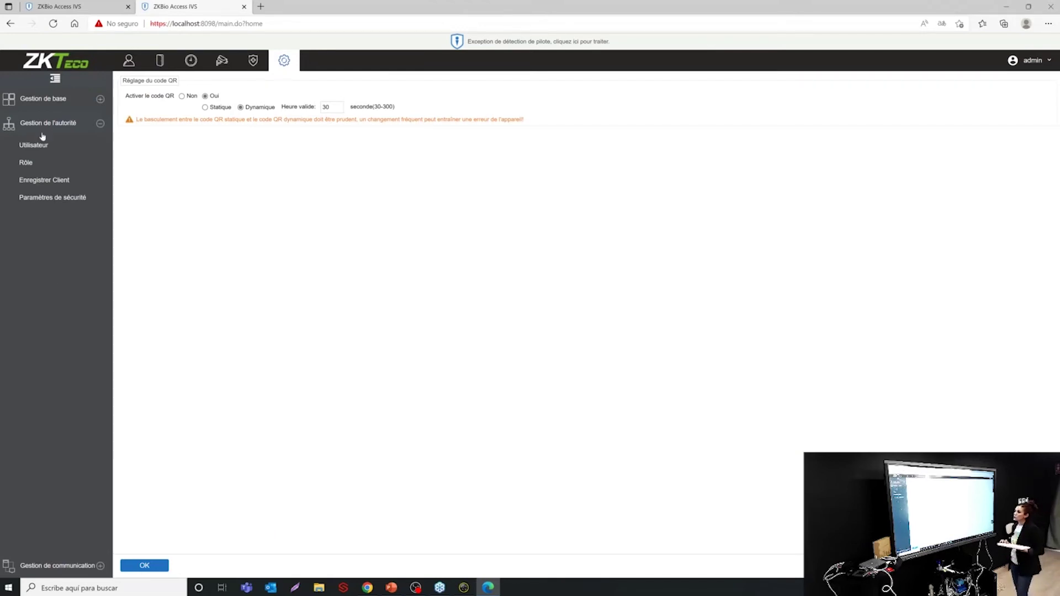
{"action": "left_click", "coordinate": [41, 152]}
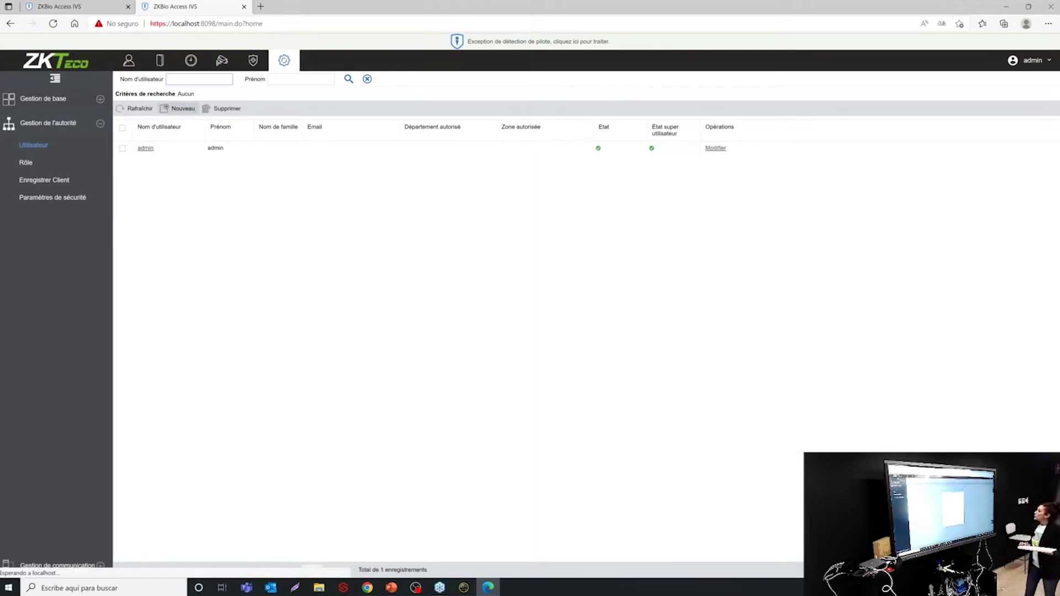
{"action": "left_click", "coordinate": [179, 108]}
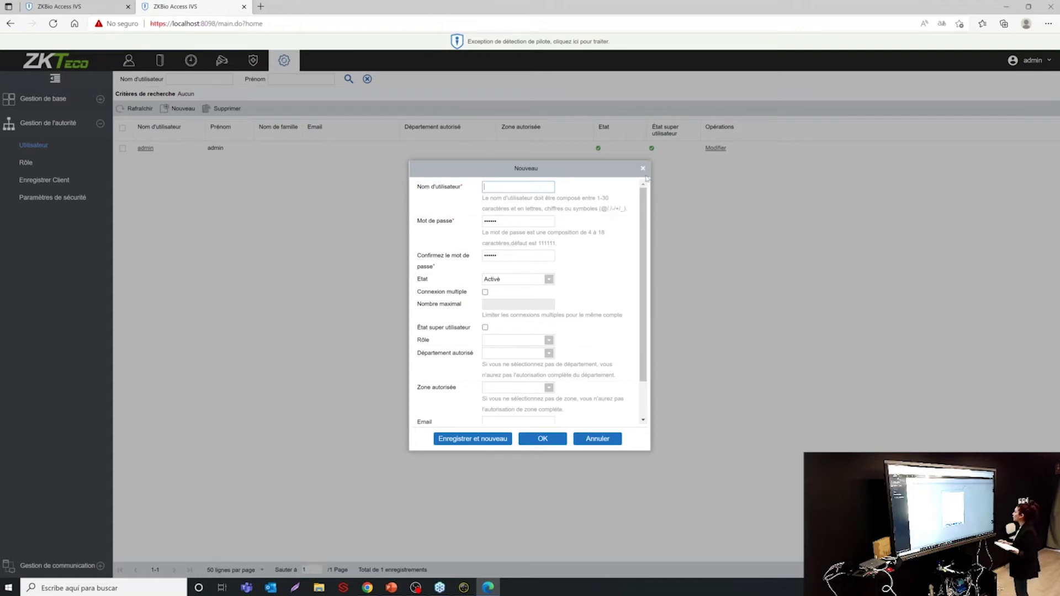
{"action": "left_click", "coordinate": [643, 169]}
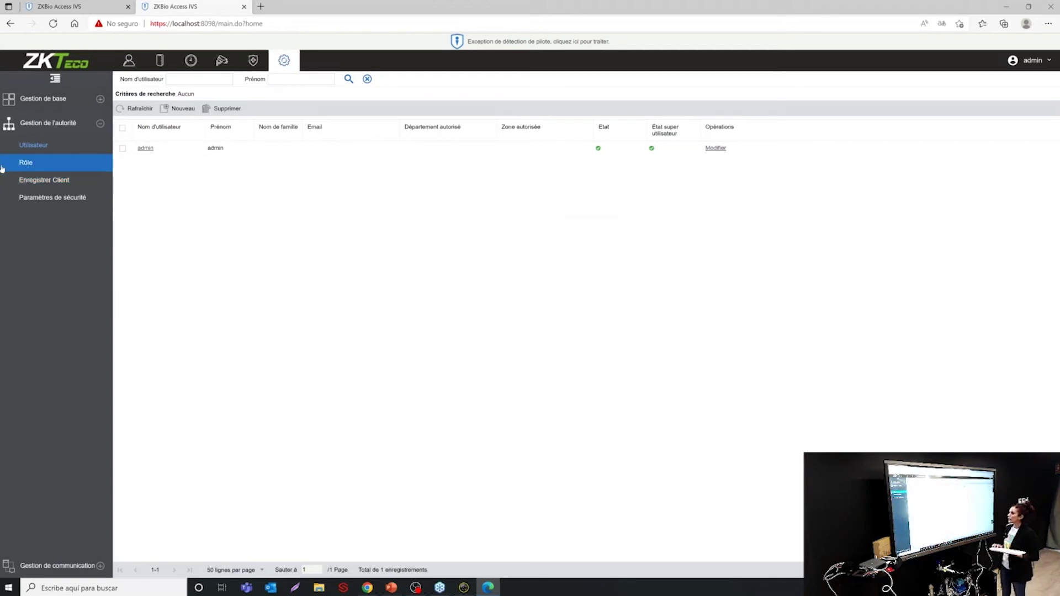
- Browse a new role's Accès and Présence permissions, then discard it, leaving four roles
{"action": "left_click", "coordinate": [72, 164]}
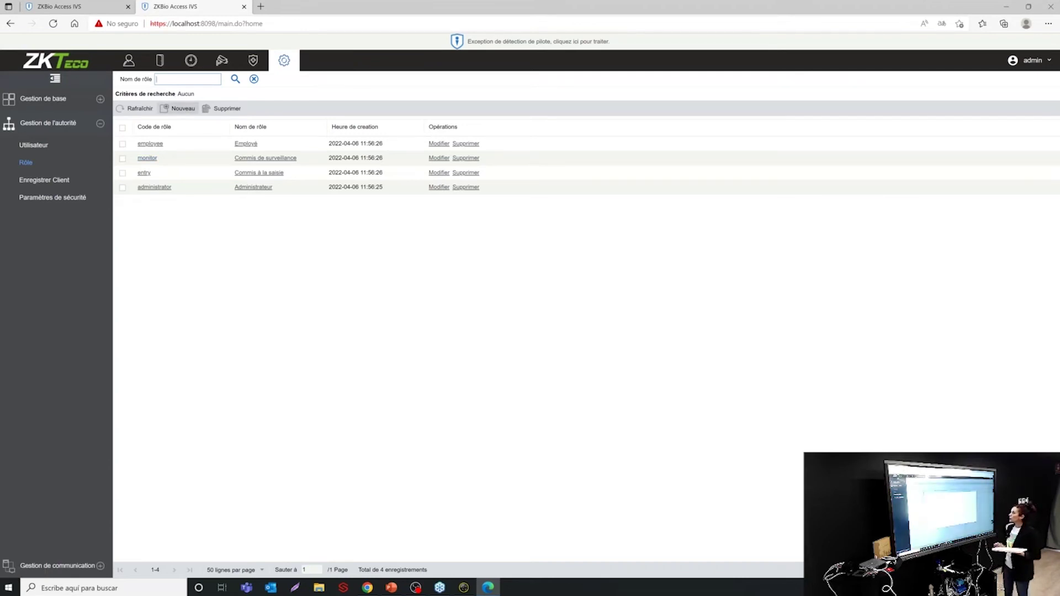
{"action": "left_click", "coordinate": [179, 108]}
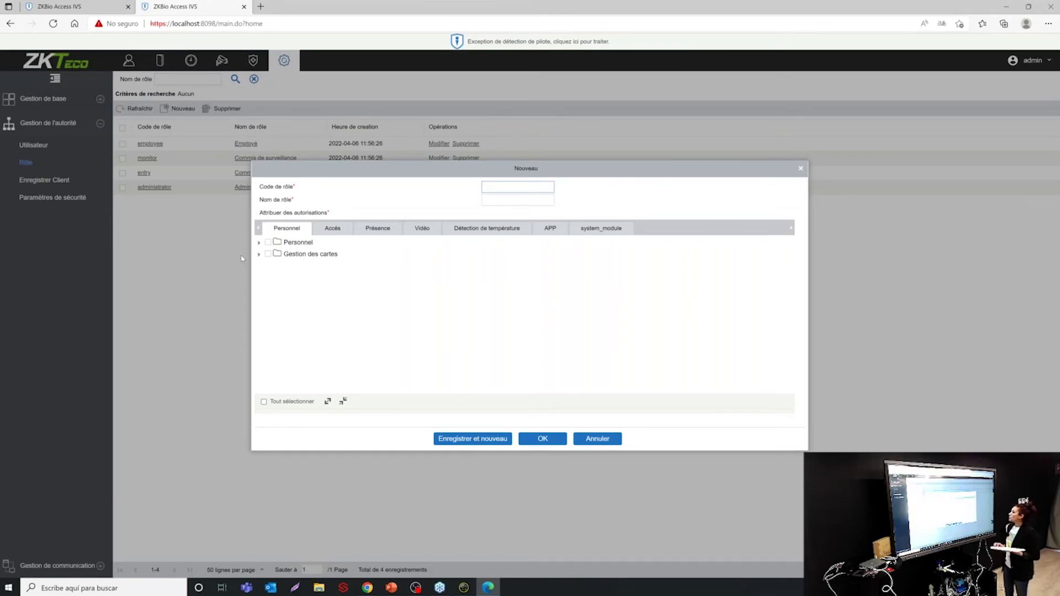
{"action": "left_click", "coordinate": [327, 231]}
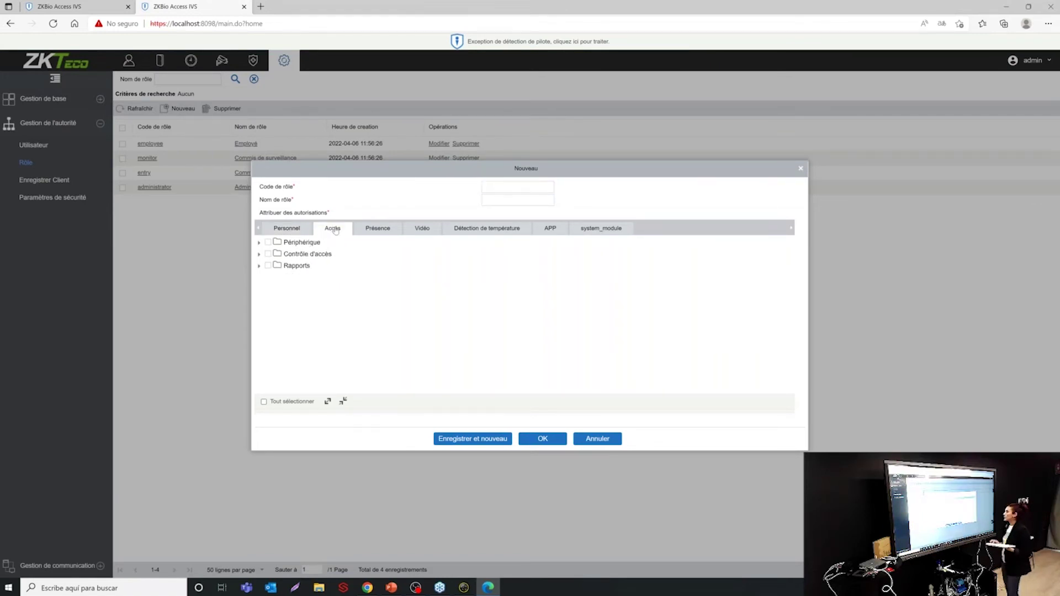
{"action": "left_click", "coordinate": [394, 232]}
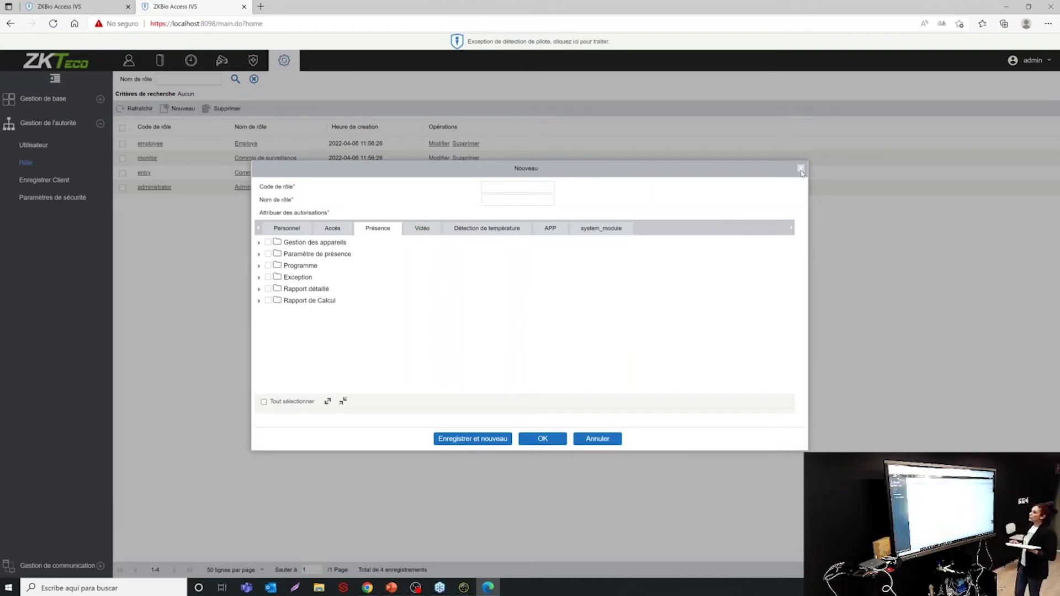
{"action": "left_click", "coordinate": [801, 169]}
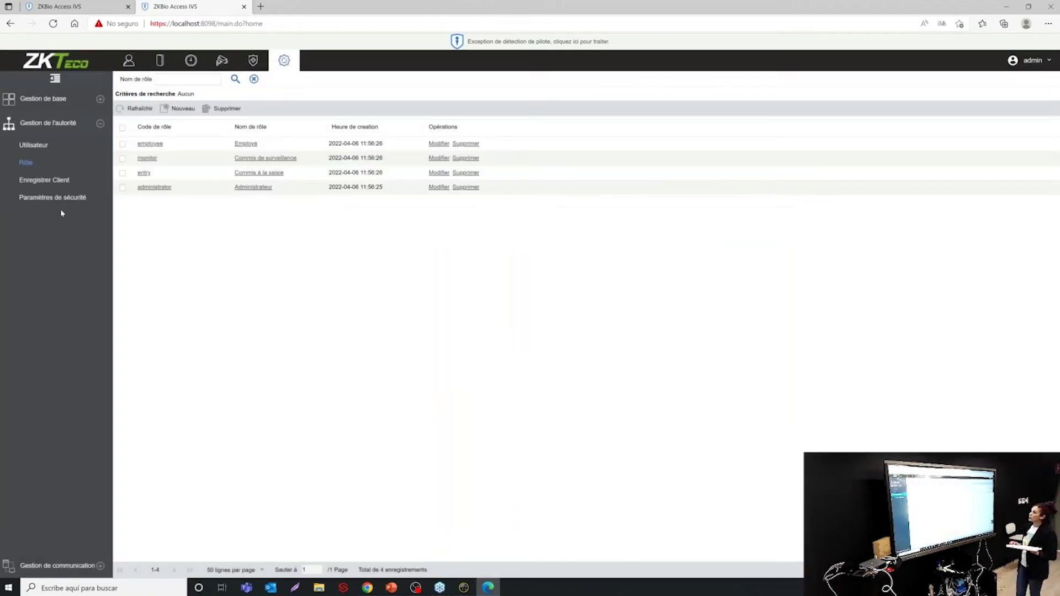
- Show the security settings: Elevé password strength, 5-failure 10-minute lockout, 90-day validity
{"action": "left_click", "coordinate": [61, 182]}
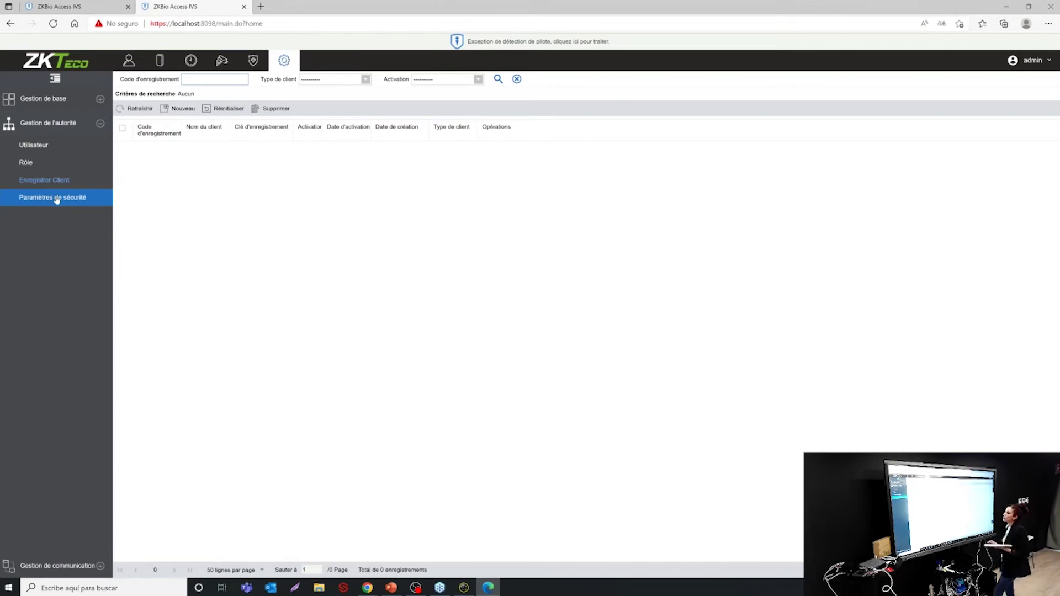
{"action": "left_click", "coordinate": [56, 199]}
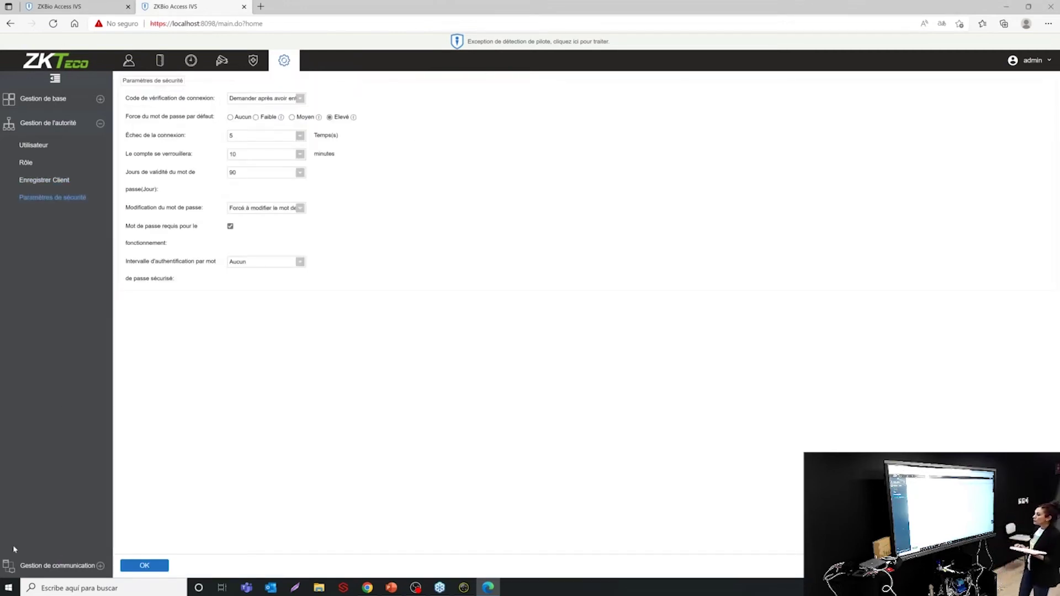
{"action": "left_click", "coordinate": [27, 567]}
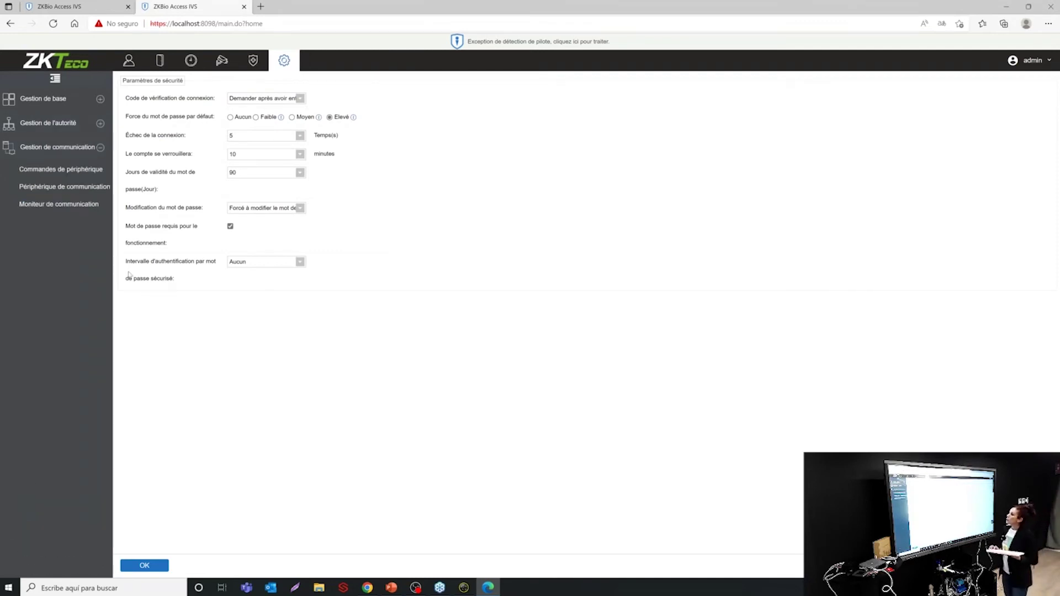
{"action": "left_click", "coordinate": [42, 149]}
- Review the device command log, then list the online C2-260 device at 172.18.221.93
{"action": "left_click", "coordinate": [43, 150]}
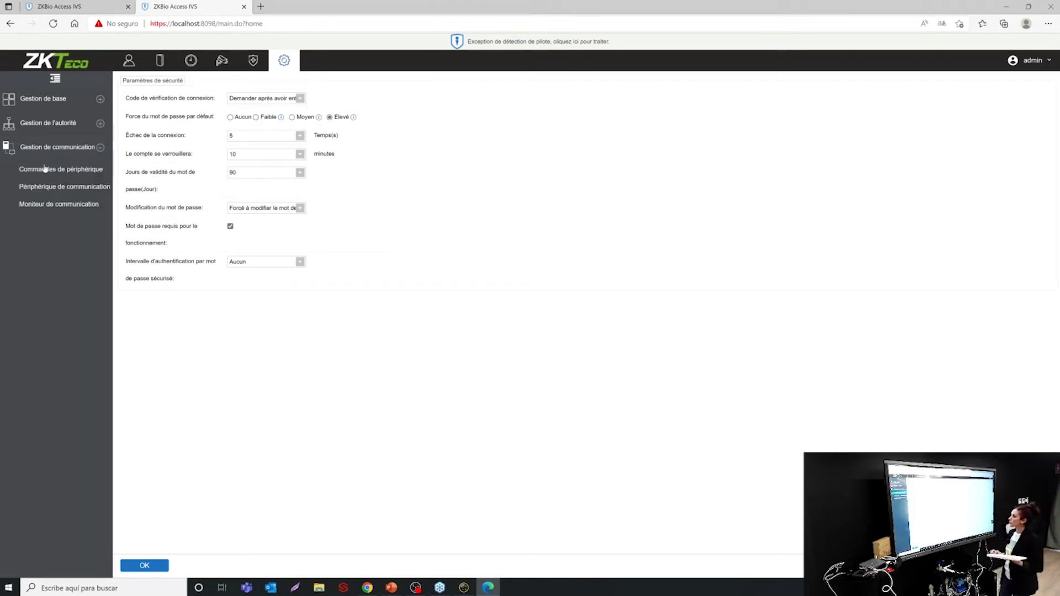
{"action": "left_click", "coordinate": [42, 171]}
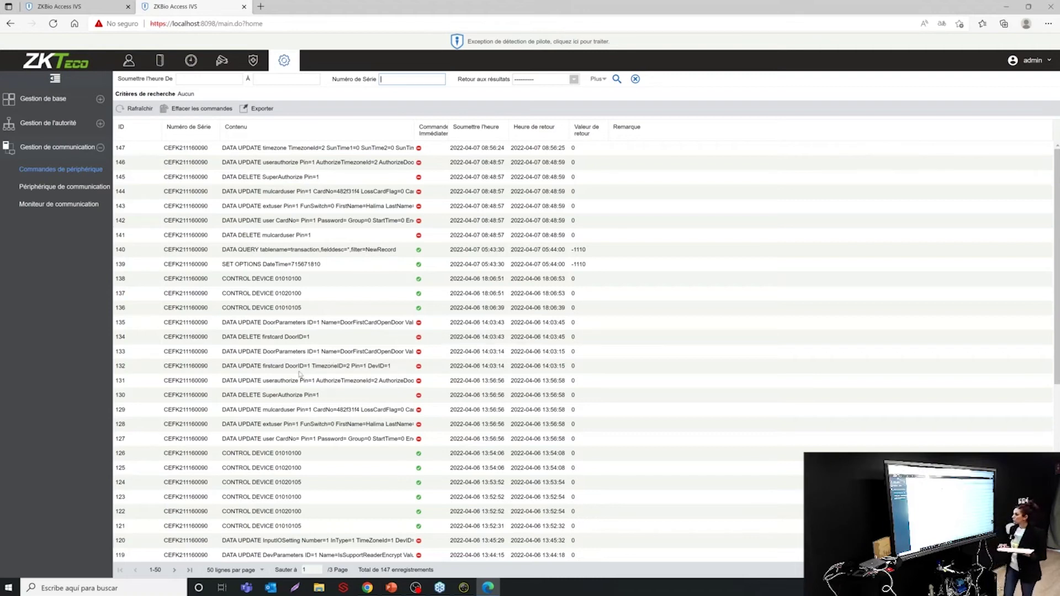
{"action": "left_click", "coordinate": [93, 189]}
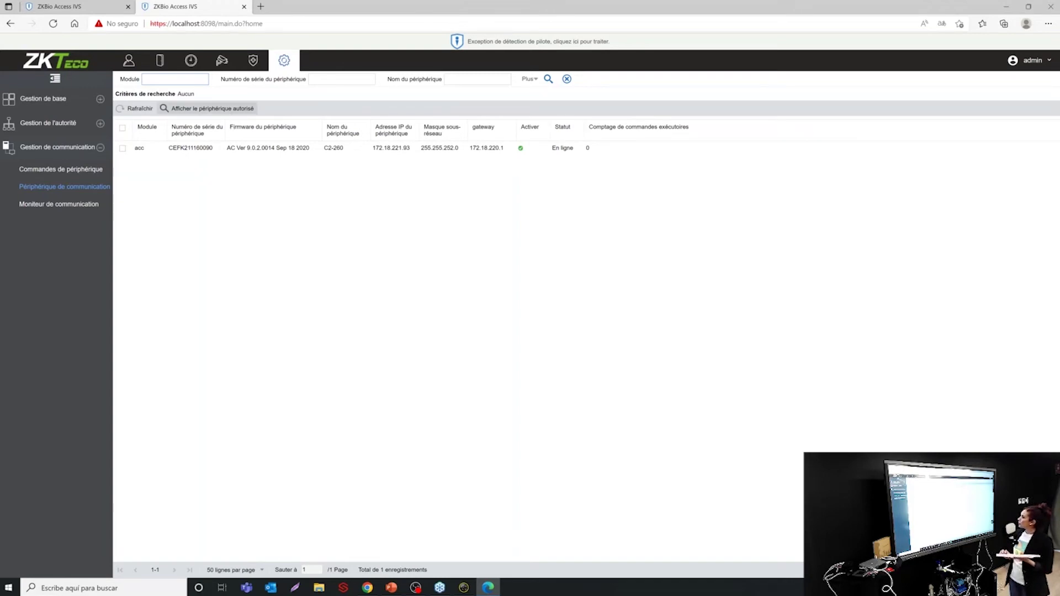
- Inspect the five authorized devices, then show the Adms communication monitor settings with port 8088
{"action": "right_click", "coordinate": [218, 116]}
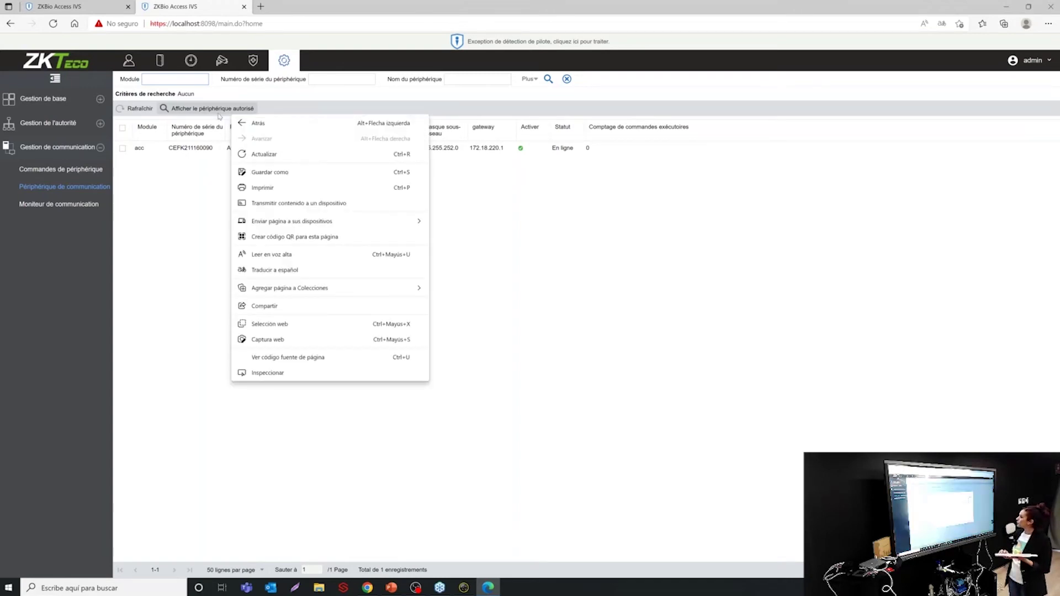
{"action": "left_click", "coordinate": [219, 112]}
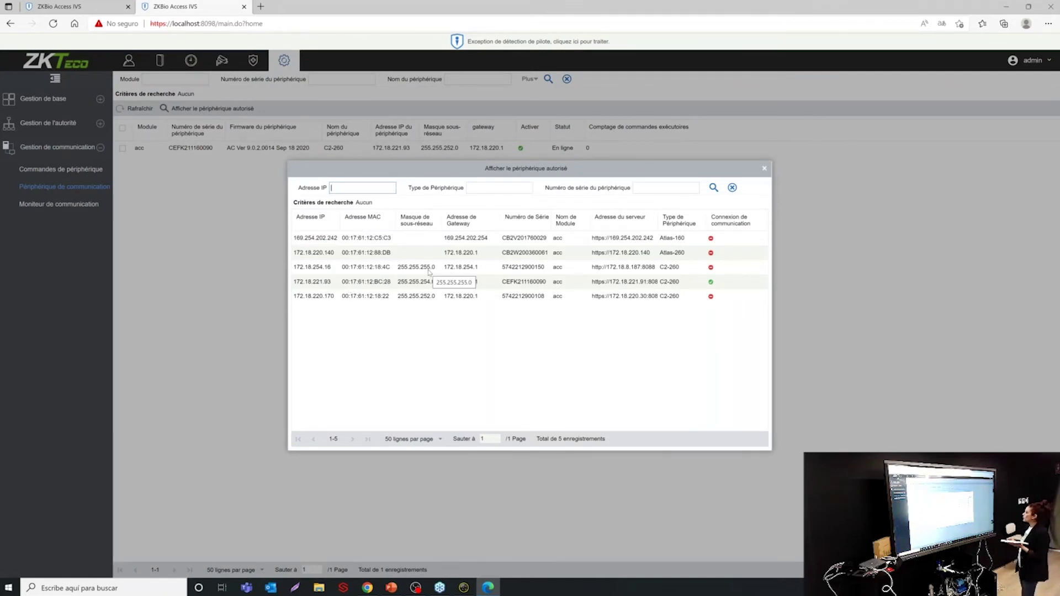
{"action": "left_click", "coordinate": [430, 272]}
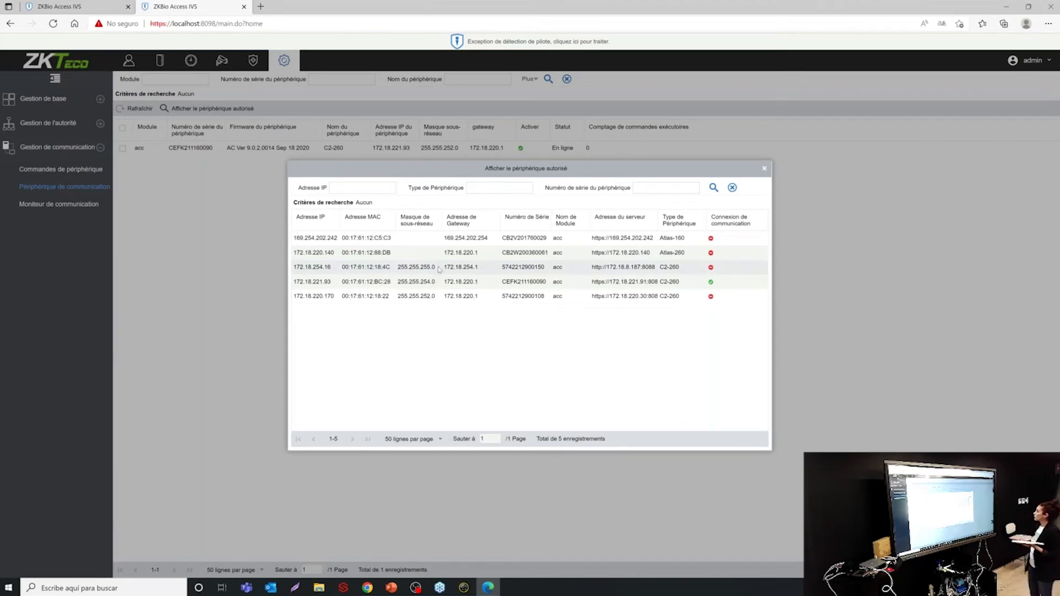
{"action": "left_click", "coordinate": [765, 169]}
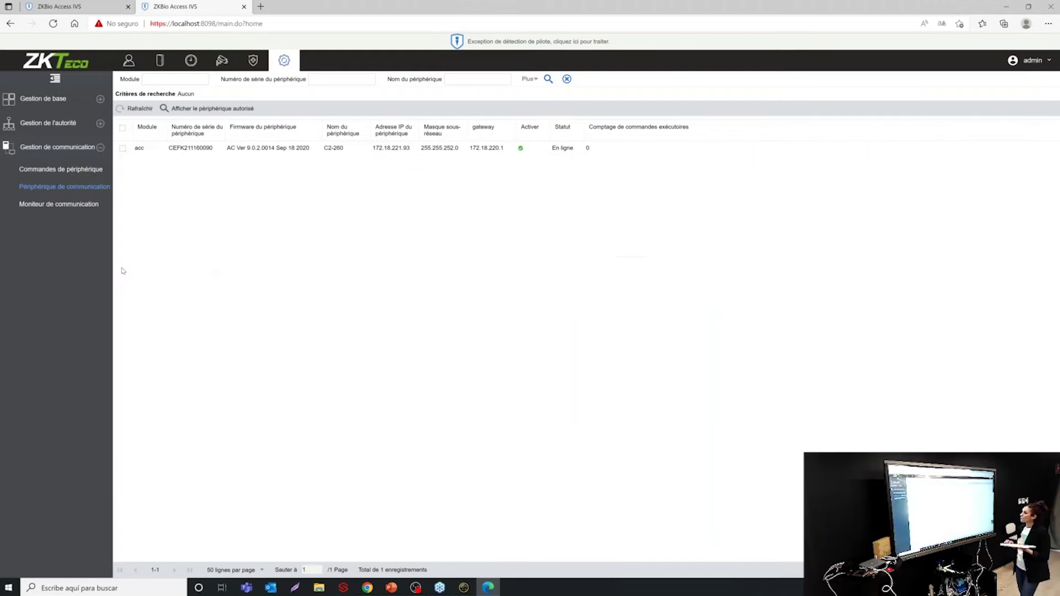
{"action": "left_click", "coordinate": [80, 207]}
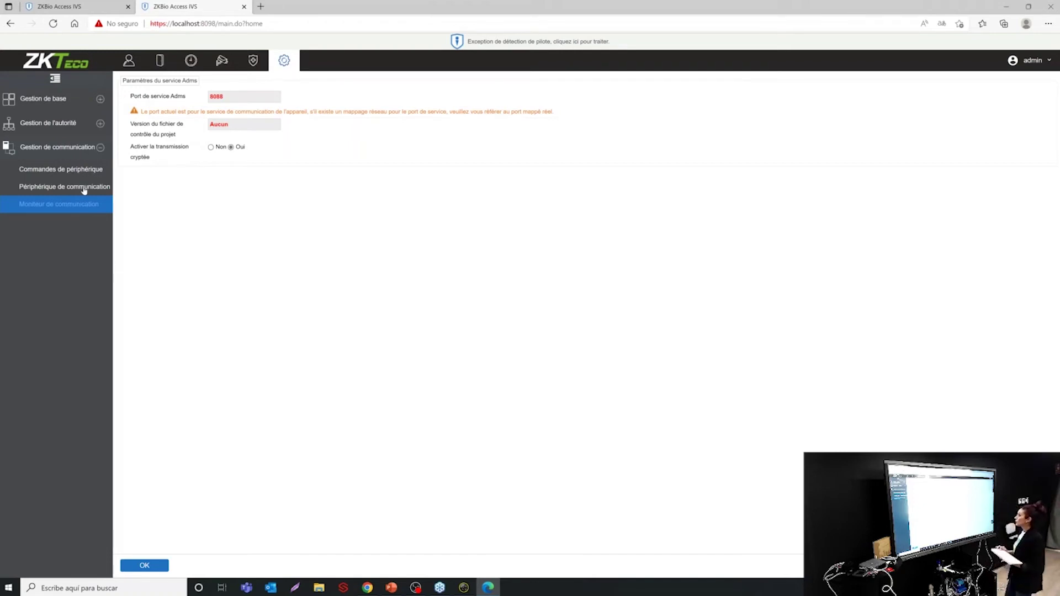
- Select the Adms service port value 8088, then switch to the temperature management module
{"action": "left_click", "coordinate": [227, 98]}
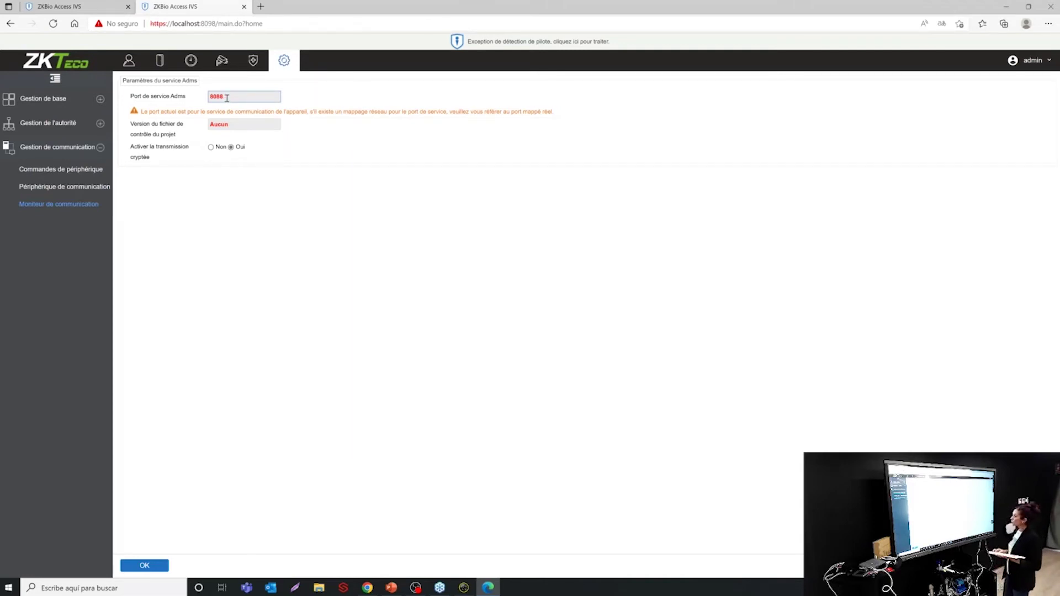
{"action": "double_click", "coordinate": [226, 98]}
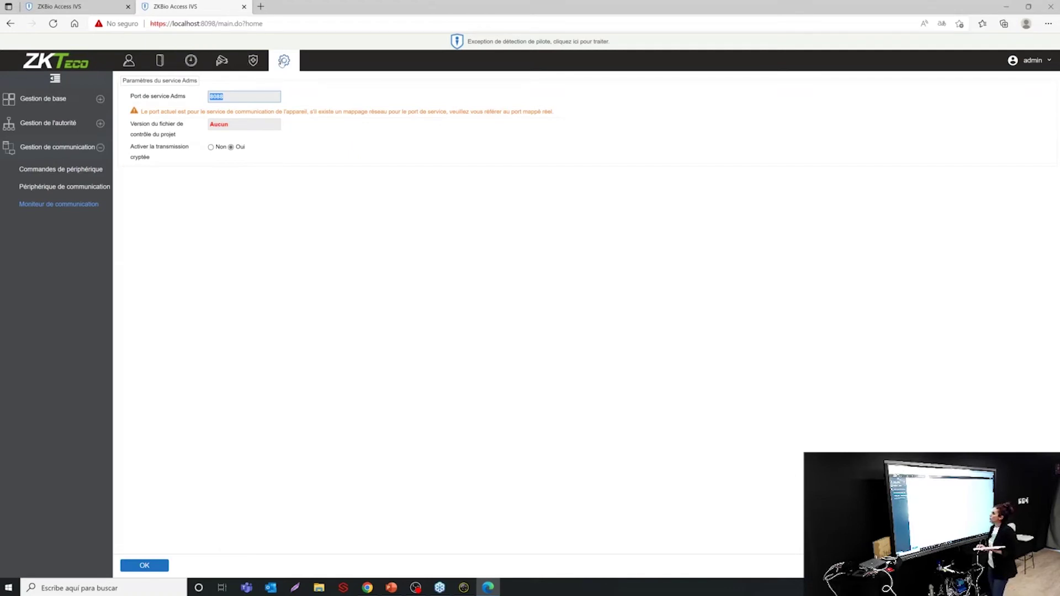
{"action": "left_click", "coordinate": [254, 61]}
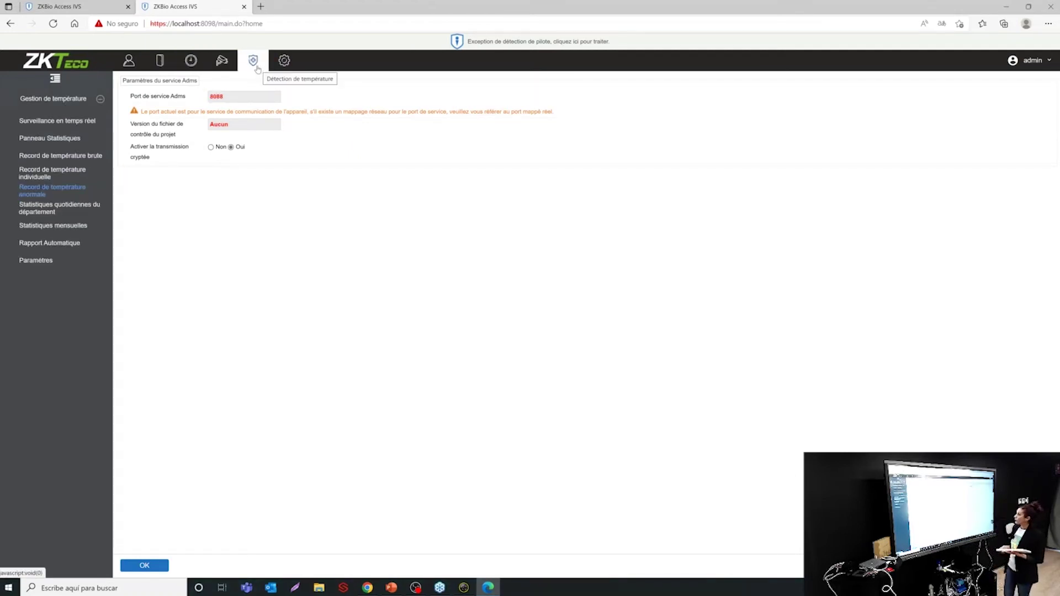
- Check the raw temperature records and real-time monitoring, then expand attendance Gestion des appareils
{"action": "left_click", "coordinate": [79, 155]}
{"action": "left_click", "coordinate": [74, 120]}
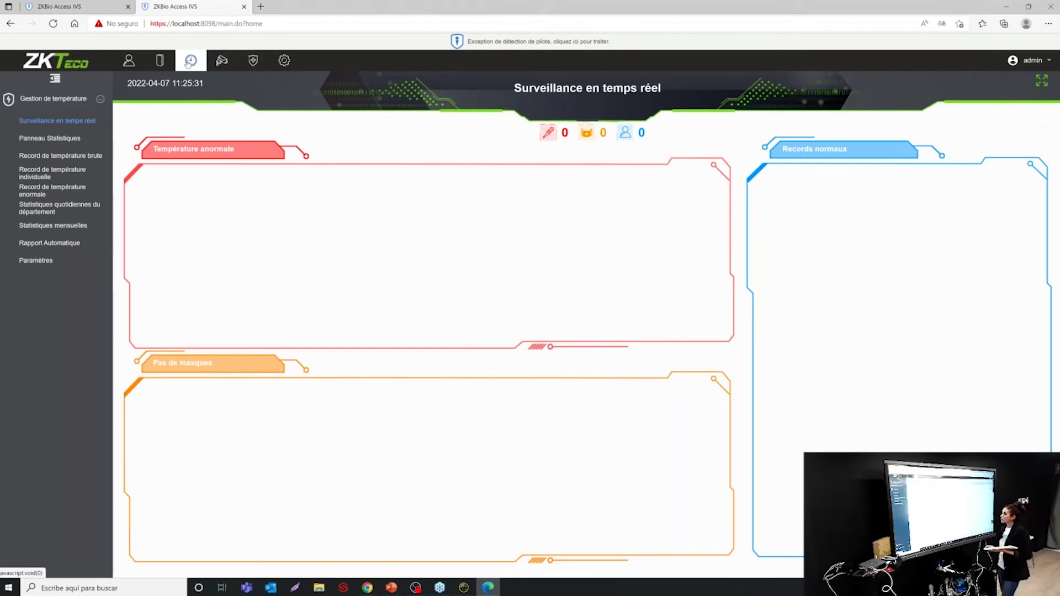
{"action": "left_click", "coordinate": [188, 62]}
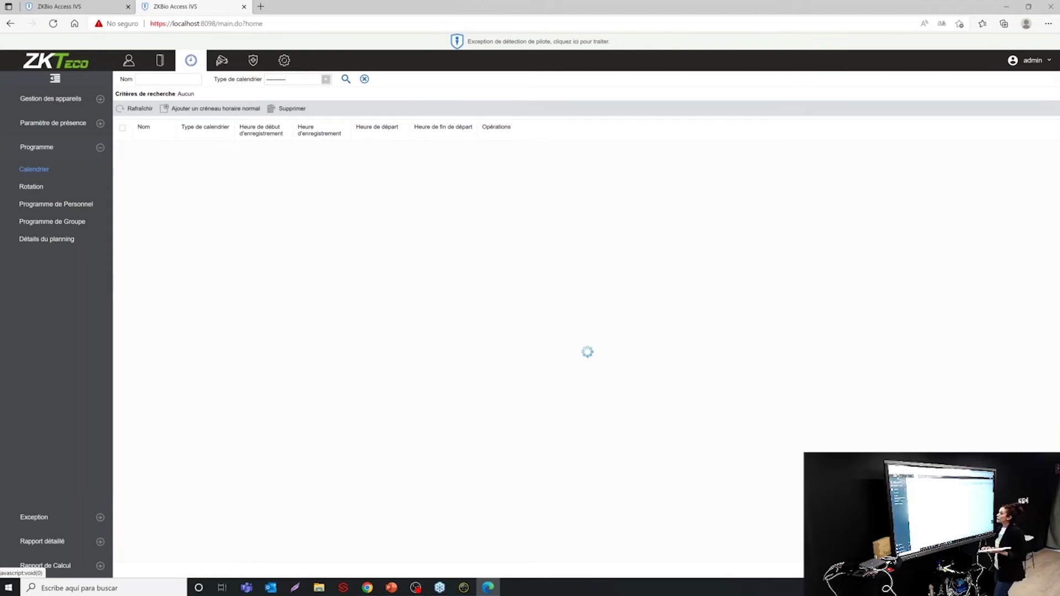
{"action": "left_click", "coordinate": [51, 99]}
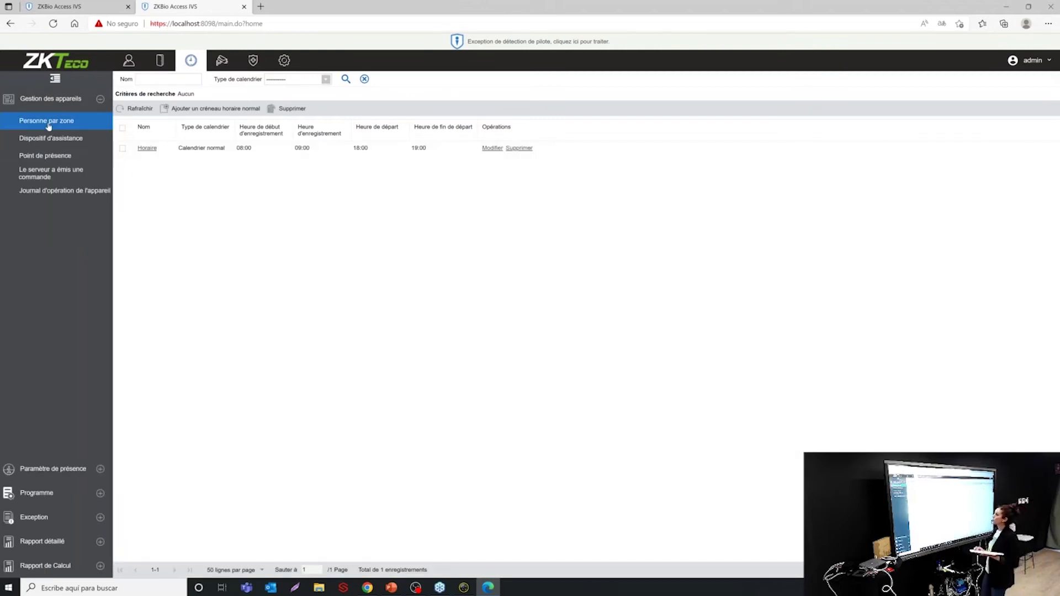
- In Personne par zone, dismiss the choose-a-zone warning and select salle 1 under SAT
{"action": "left_click", "coordinate": [49, 126]}
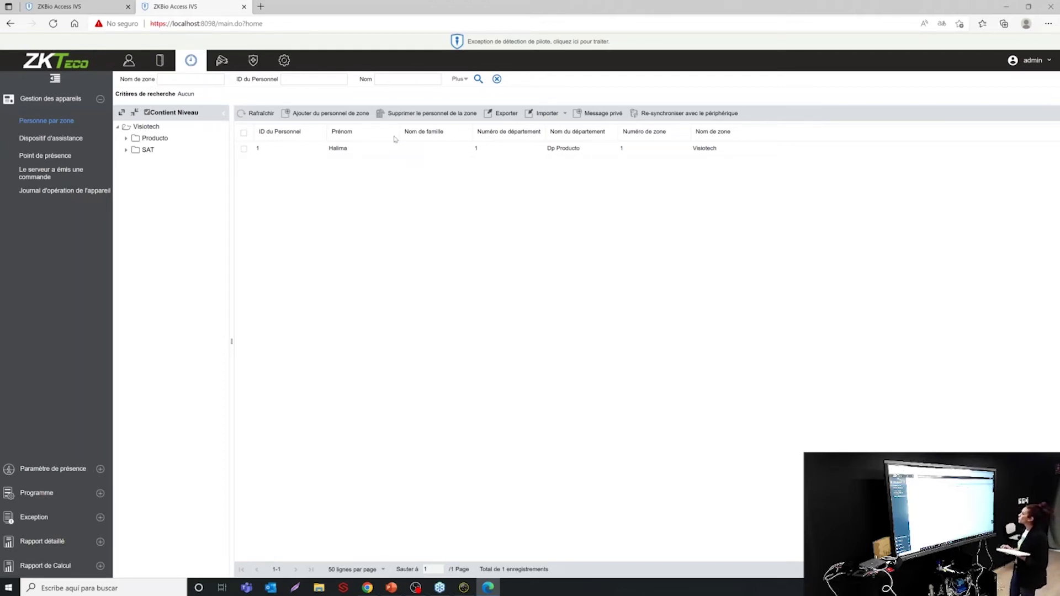
{"action": "left_click", "coordinate": [330, 114]}
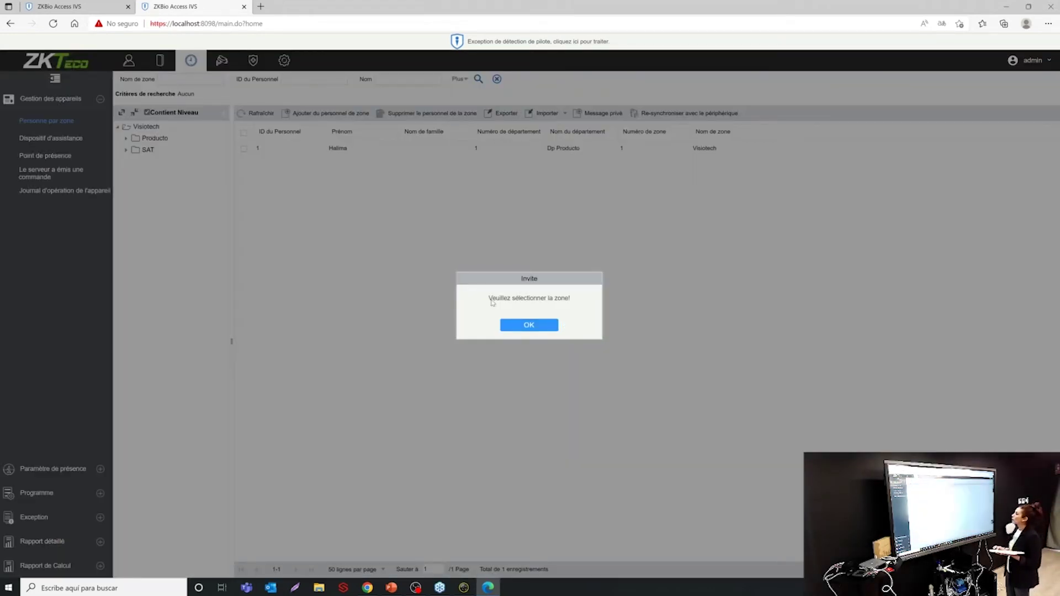
{"action": "left_click", "coordinate": [555, 325]}
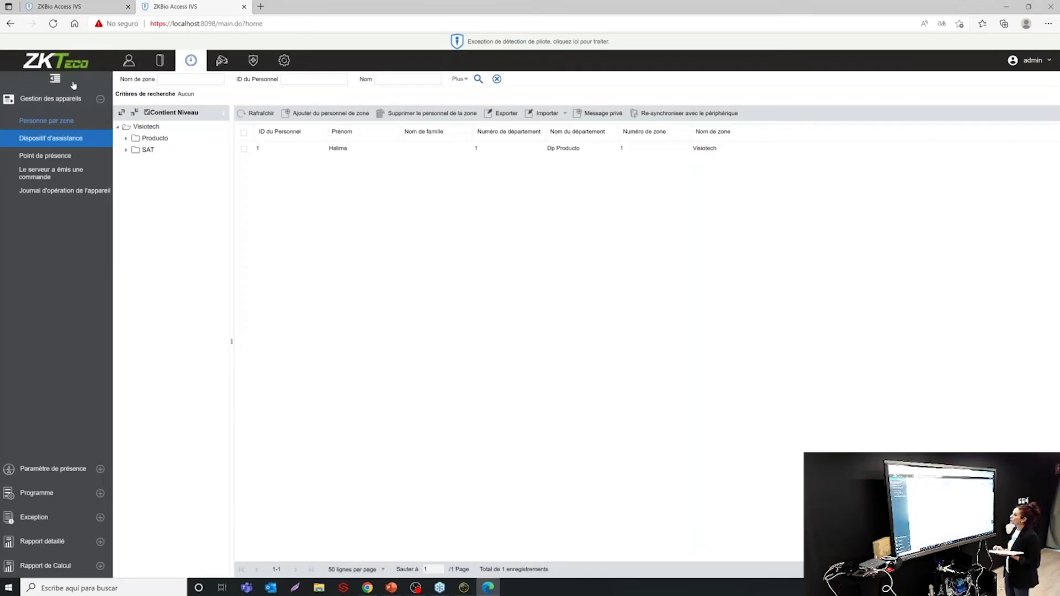
{"action": "left_click", "coordinate": [126, 150]}
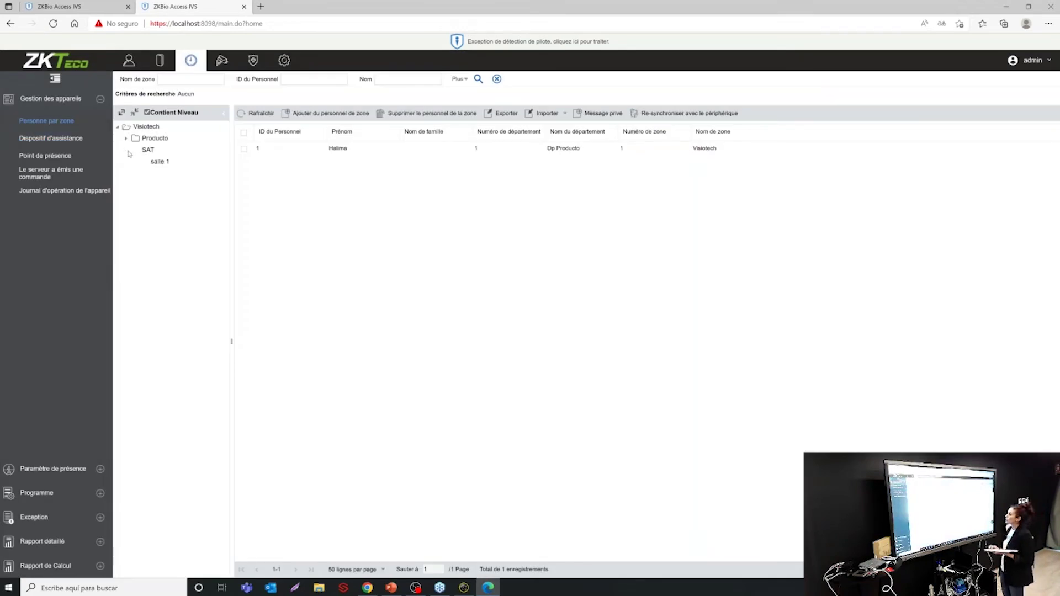
{"action": "left_click", "coordinate": [165, 162]}
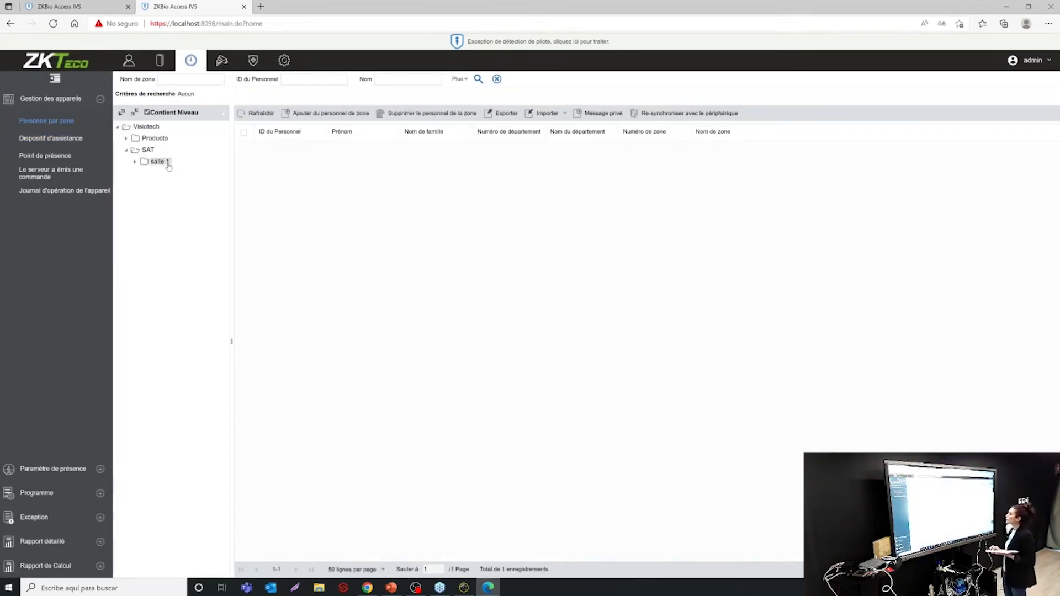
- Preview SAT department candidates for salle 1 without adding any, then show the attendance device list
{"action": "left_click", "coordinate": [347, 114]}
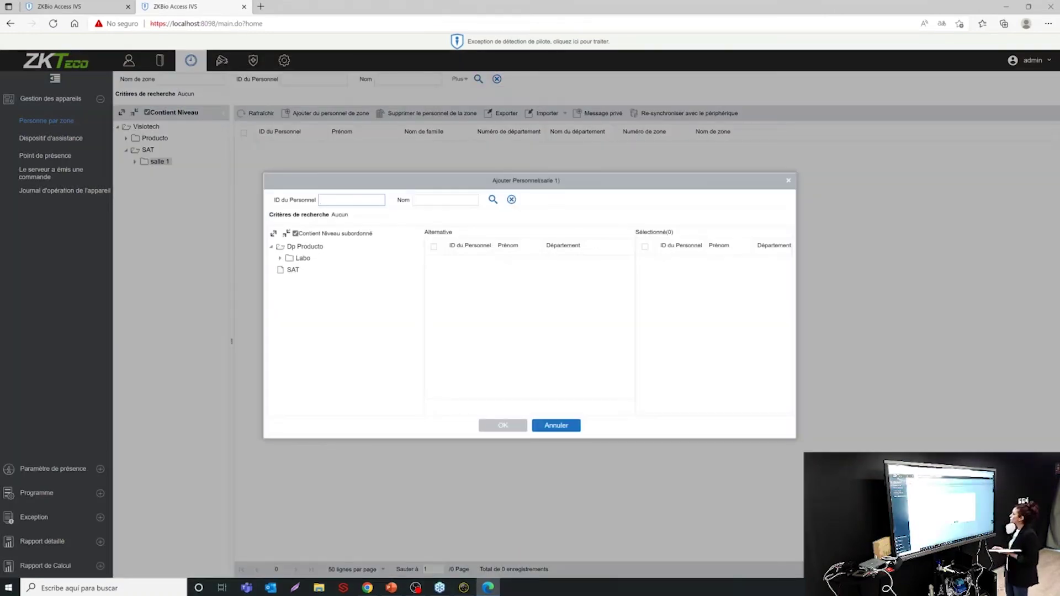
{"action": "left_click", "coordinate": [291, 270]}
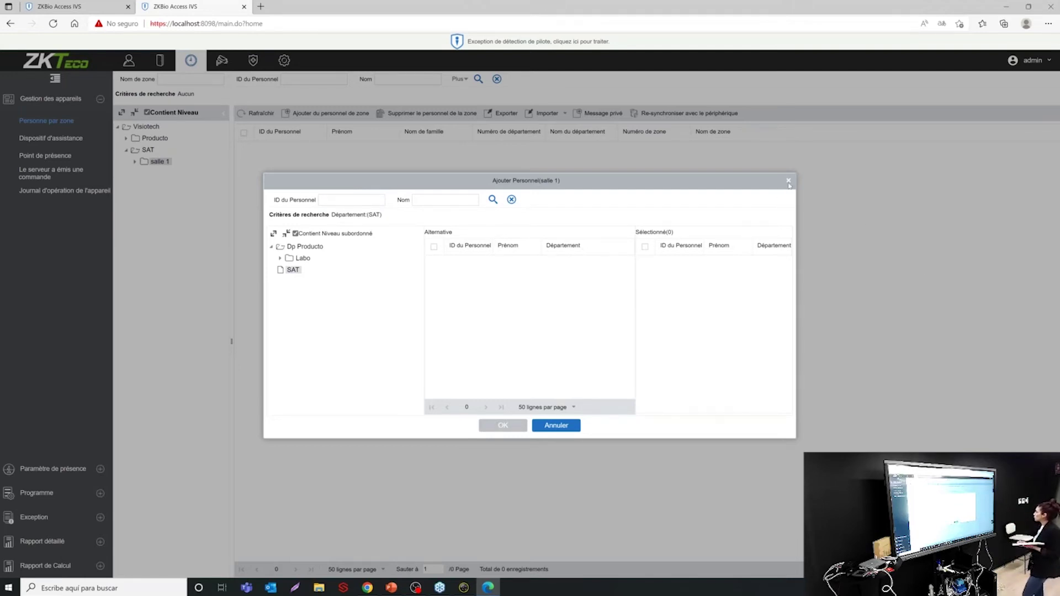
{"action": "key", "text": "Escape"}
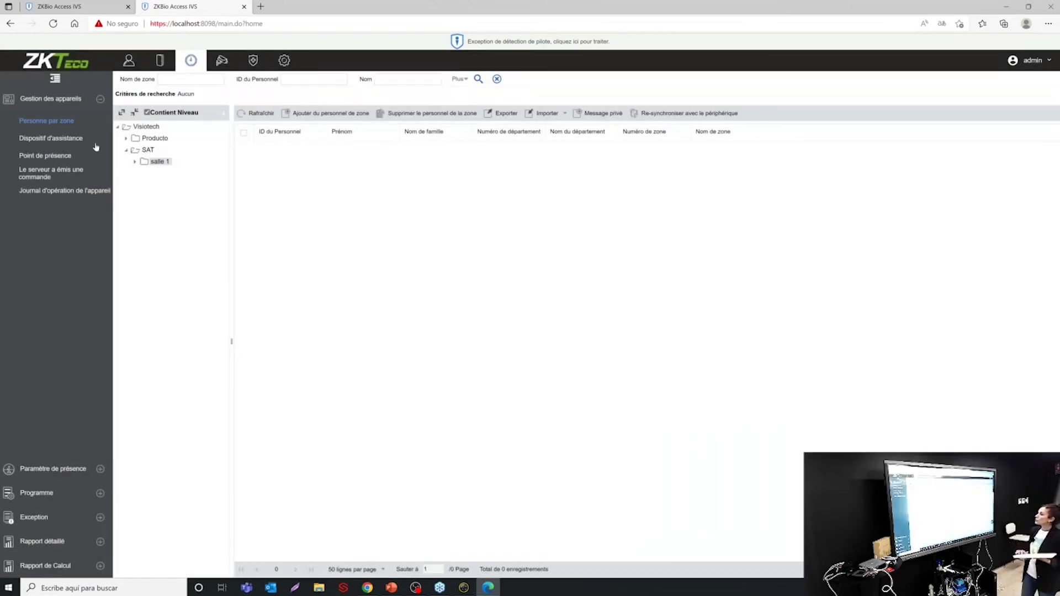
{"action": "left_click", "coordinate": [85, 141]}
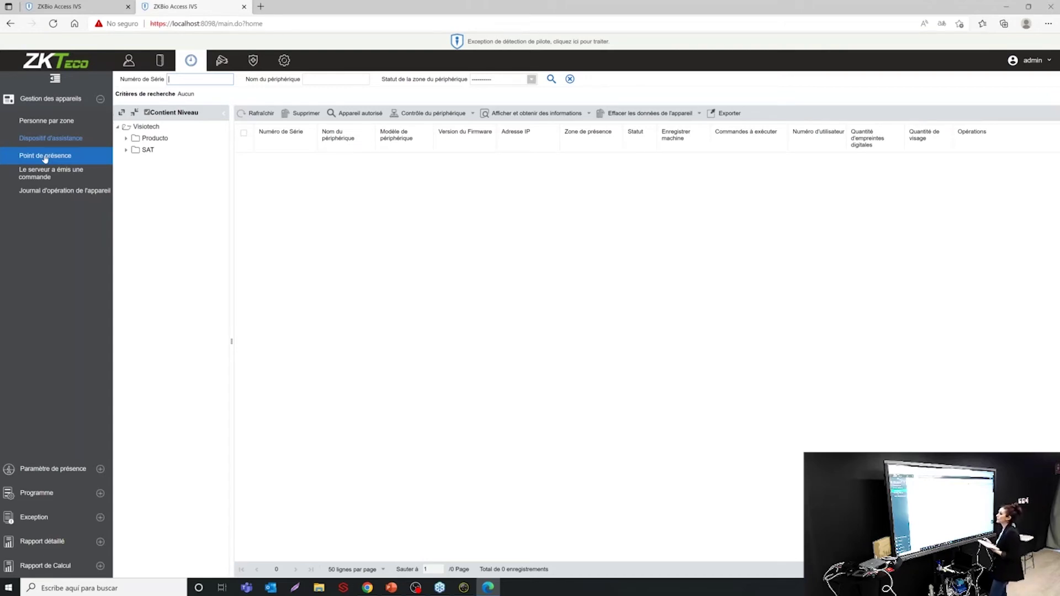
- Begin a new attendance point with device module Contrôle d'accès and zone Visiotech
{"action": "left_click", "coordinate": [45, 157]}
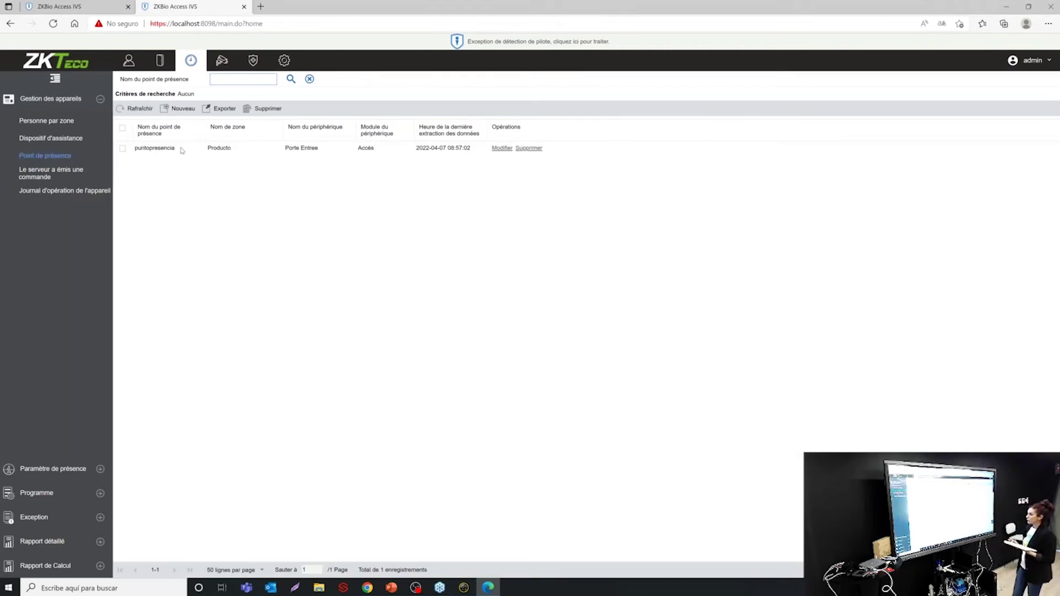
{"action": "left_click", "coordinate": [160, 154]}
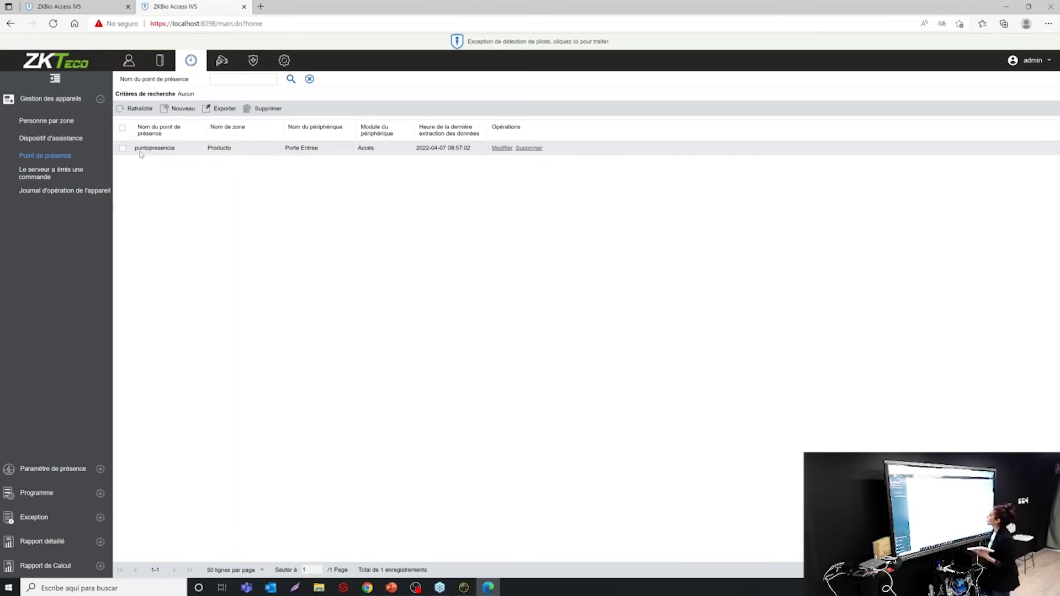
{"action": "left_click", "coordinate": [174, 109]}
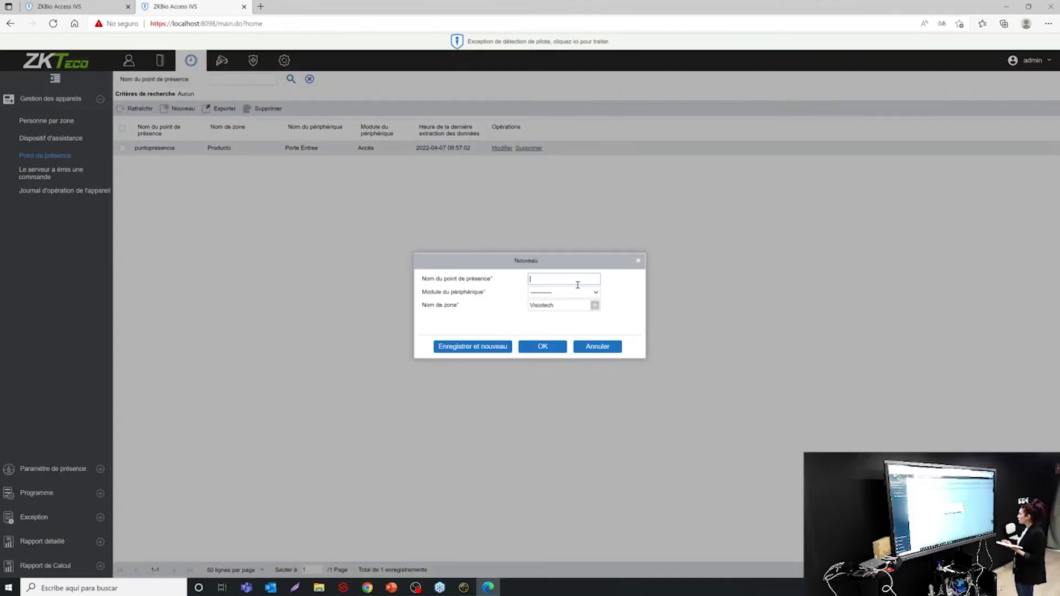
{"action": "left_click", "coordinate": [599, 296]}
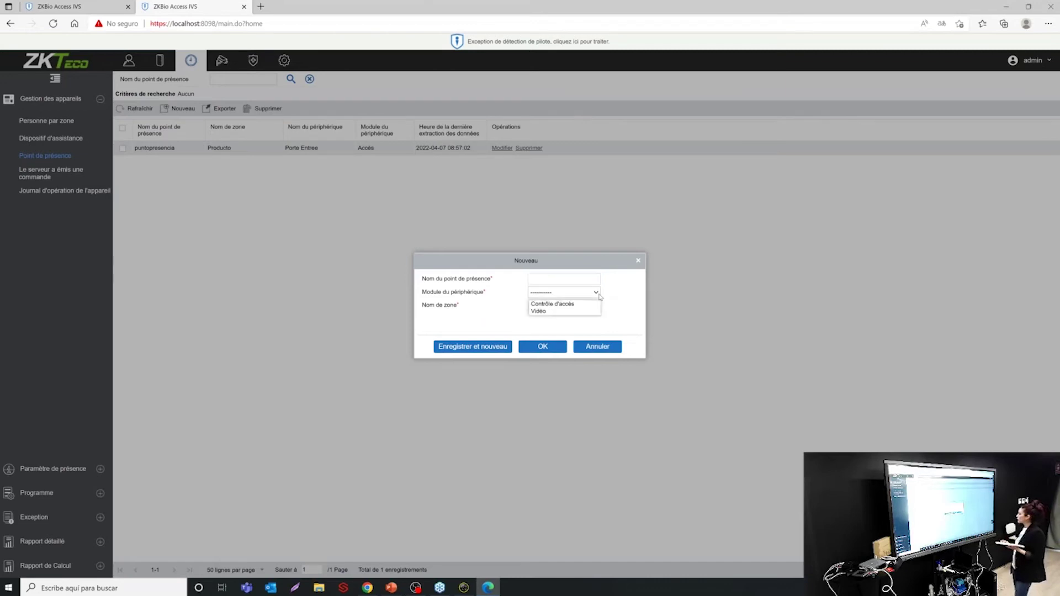
{"action": "left_click", "coordinate": [557, 305]}
{"action": "left_click", "coordinate": [578, 307]}
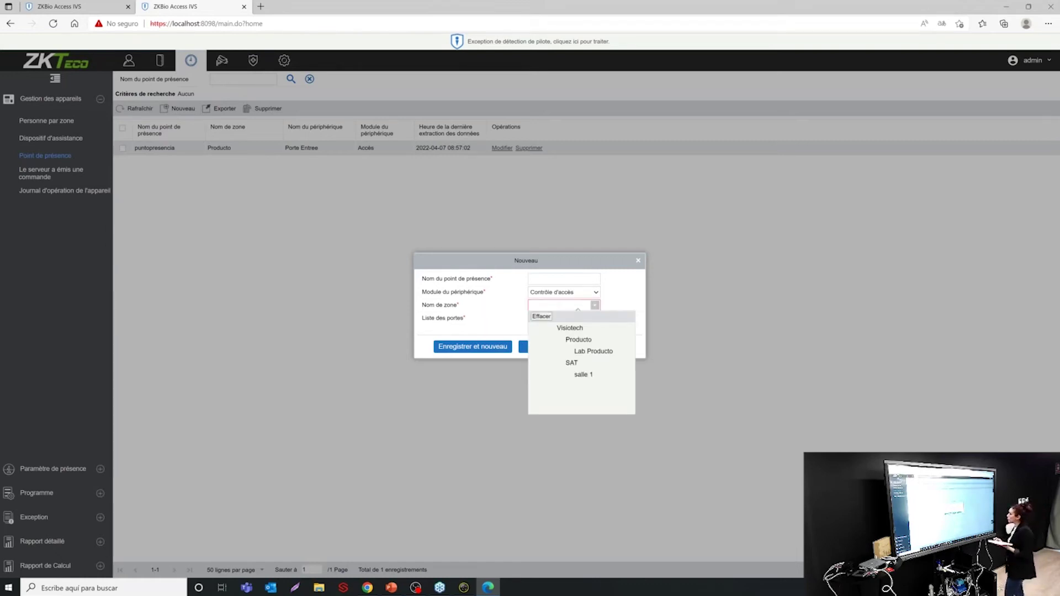
{"action": "left_click", "coordinate": [595, 307]}
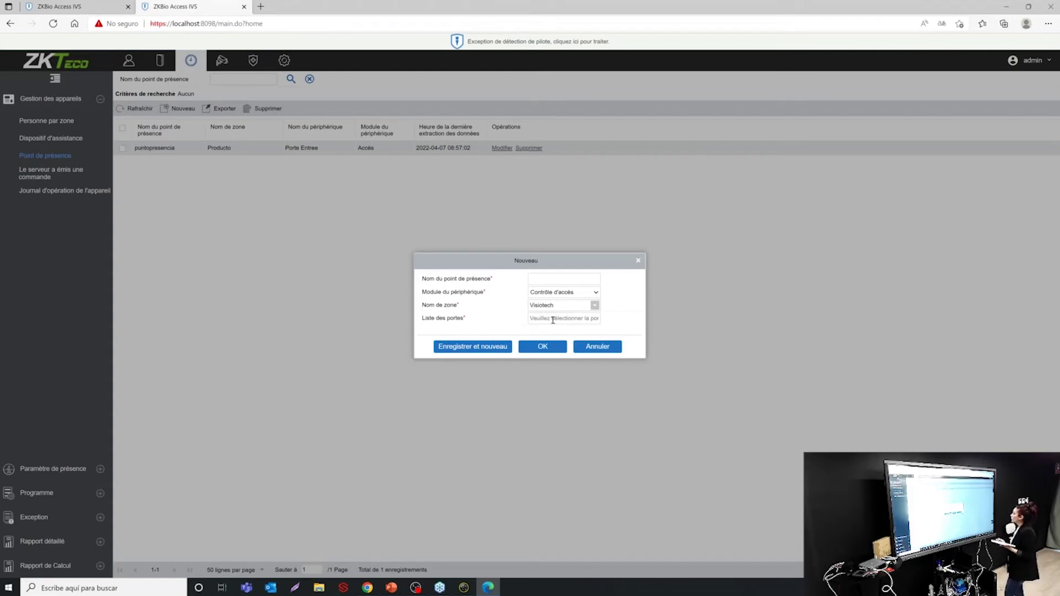
- Search the door picker for Visiotech, which returns no doors, and close it
{"action": "left_click", "coordinate": [553, 320]}
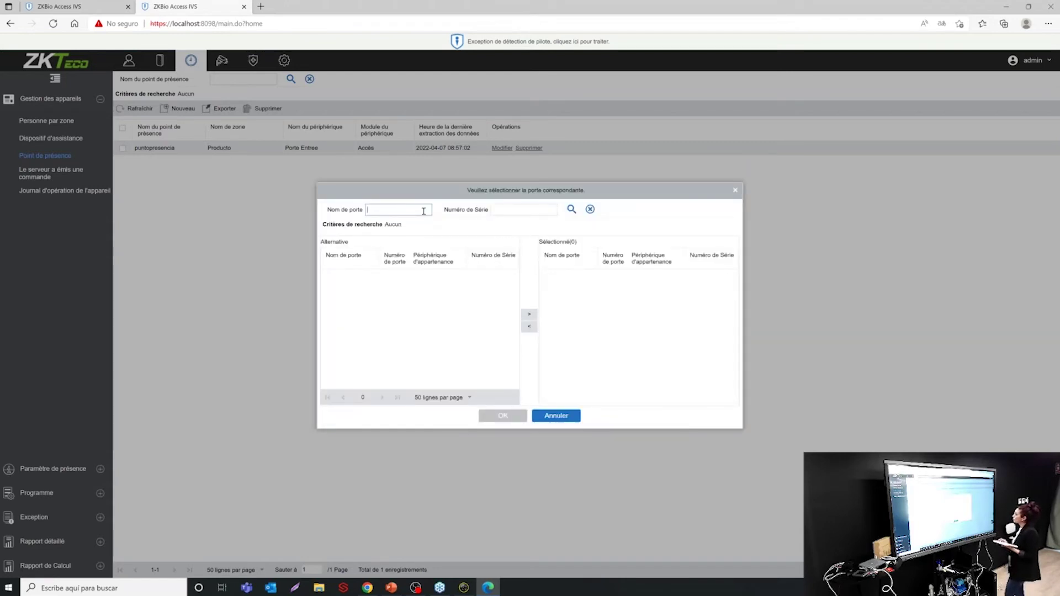
{"action": "left_click", "coordinate": [571, 210]}
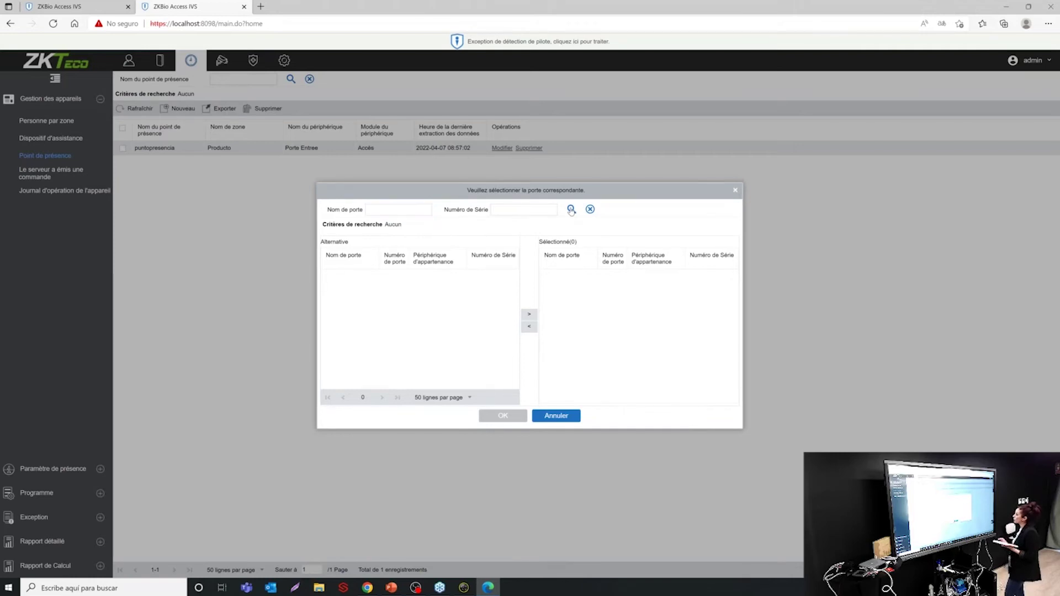
{"action": "left_click", "coordinate": [735, 190]}
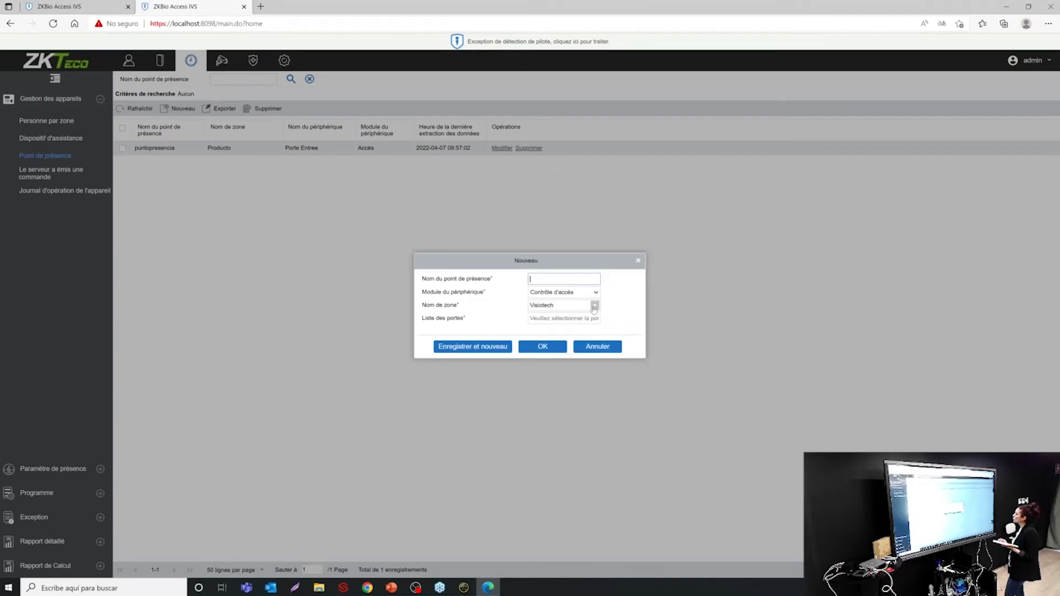
- Change the point's zone to Producto and select door C2-260-2 in the door picker
{"action": "left_click", "coordinate": [594, 307]}
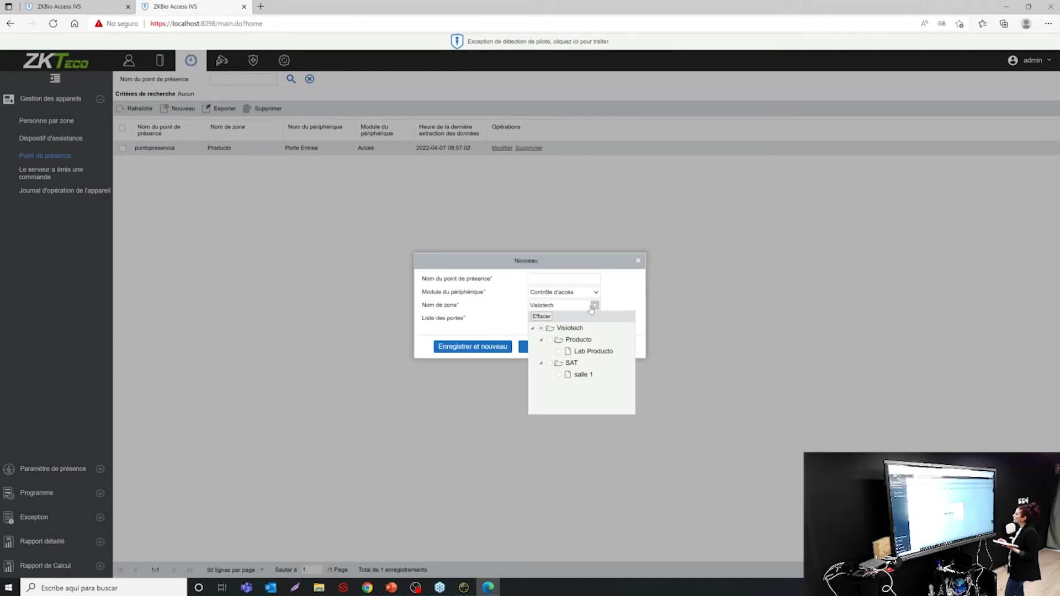
{"action": "left_click", "coordinate": [576, 340]}
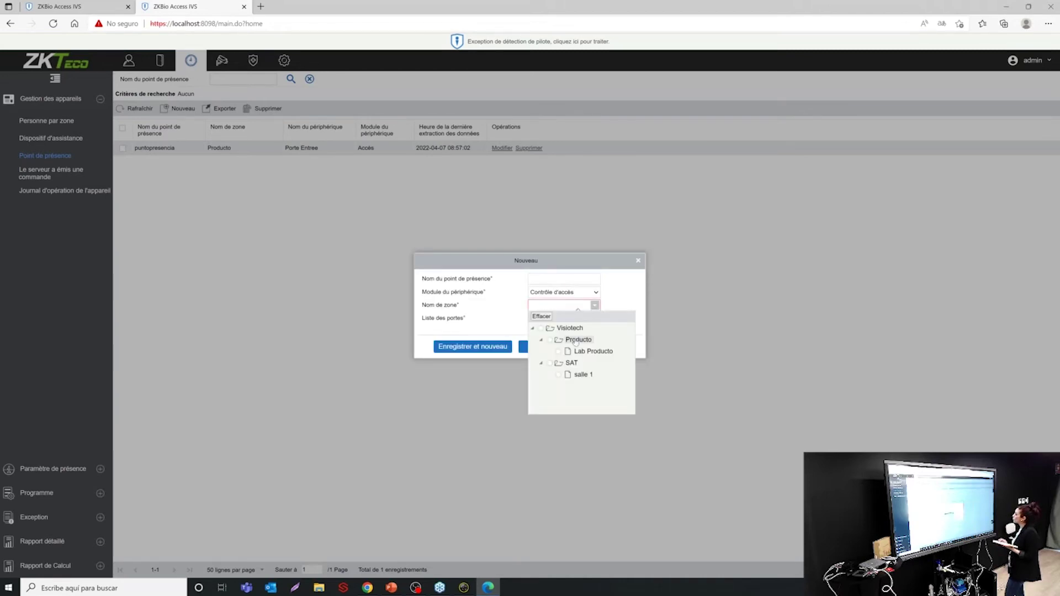
{"action": "left_click", "coordinate": [551, 341]}
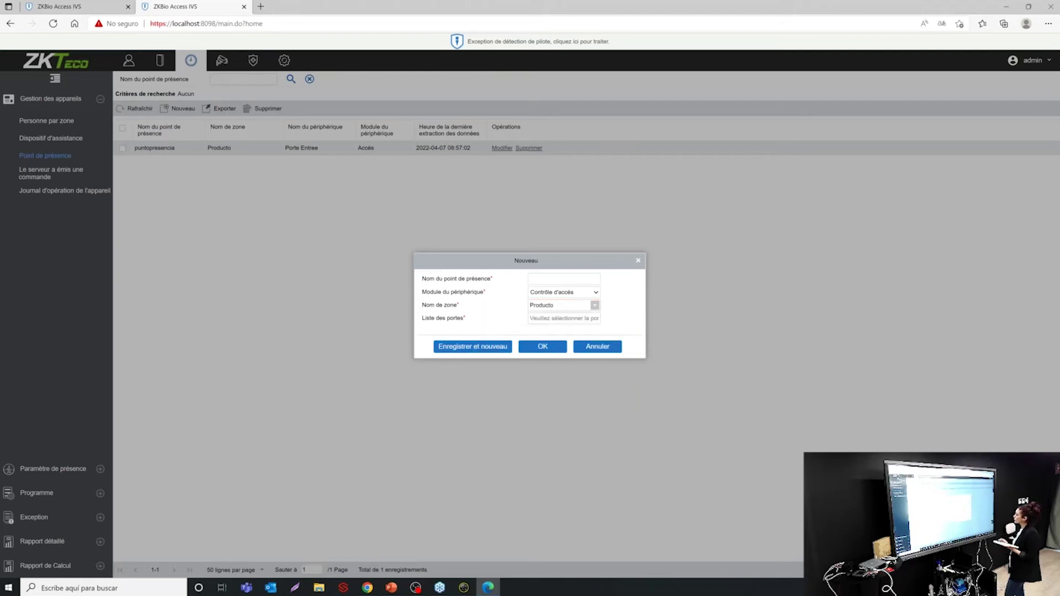
{"action": "left_click", "coordinate": [563, 319]}
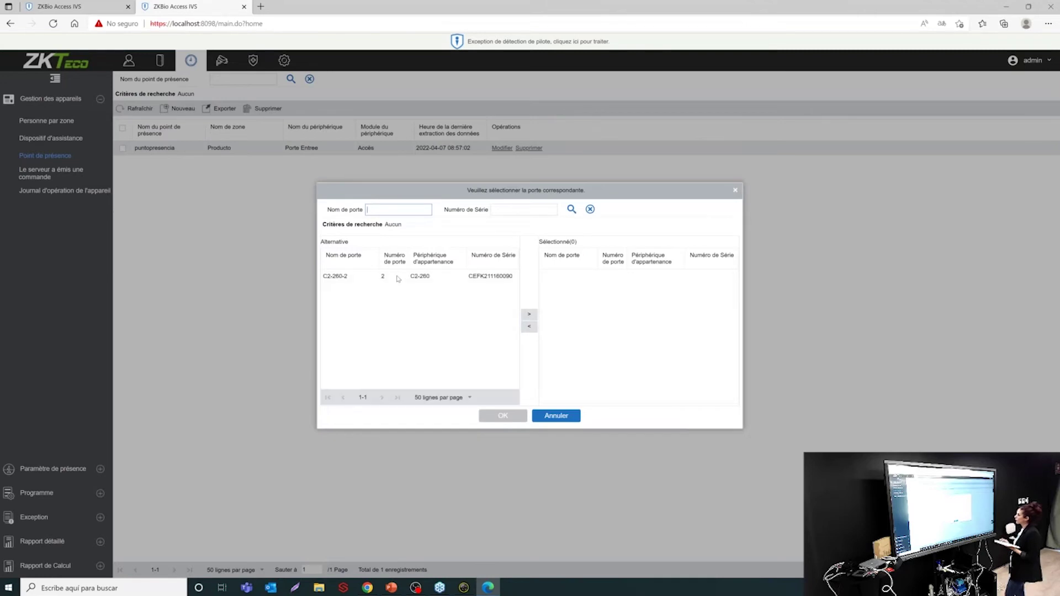
{"action": "left_click", "coordinate": [354, 277]}
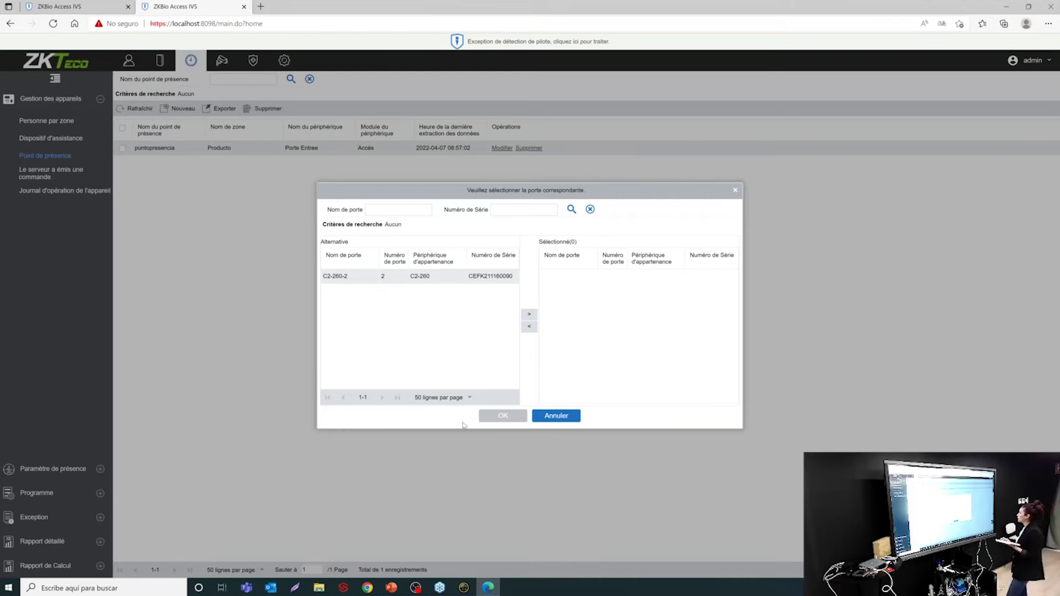
{"action": "left_click", "coordinate": [394, 211]}
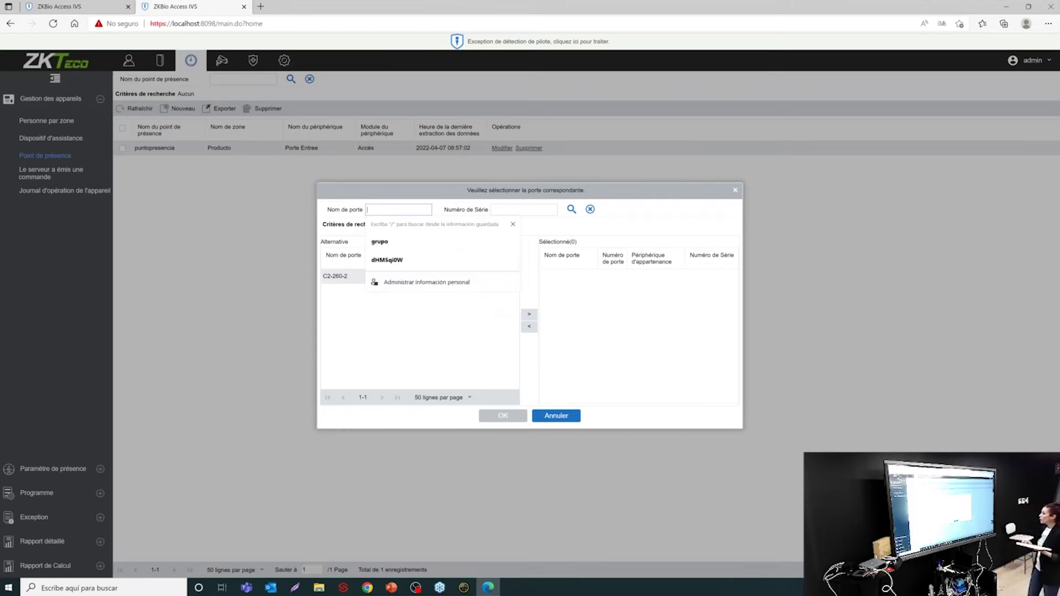
{"action": "left_click", "coordinate": [337, 277]}
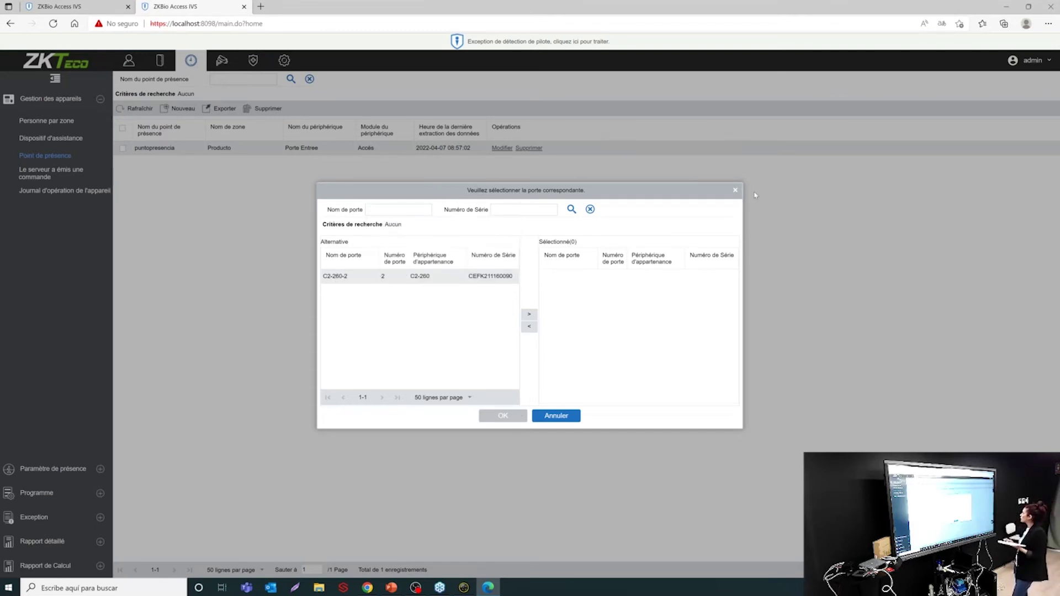
- Cancel the unsaved attendance point, view server-issued commands and the empty device operation log
{"action": "left_click", "coordinate": [735, 191]}
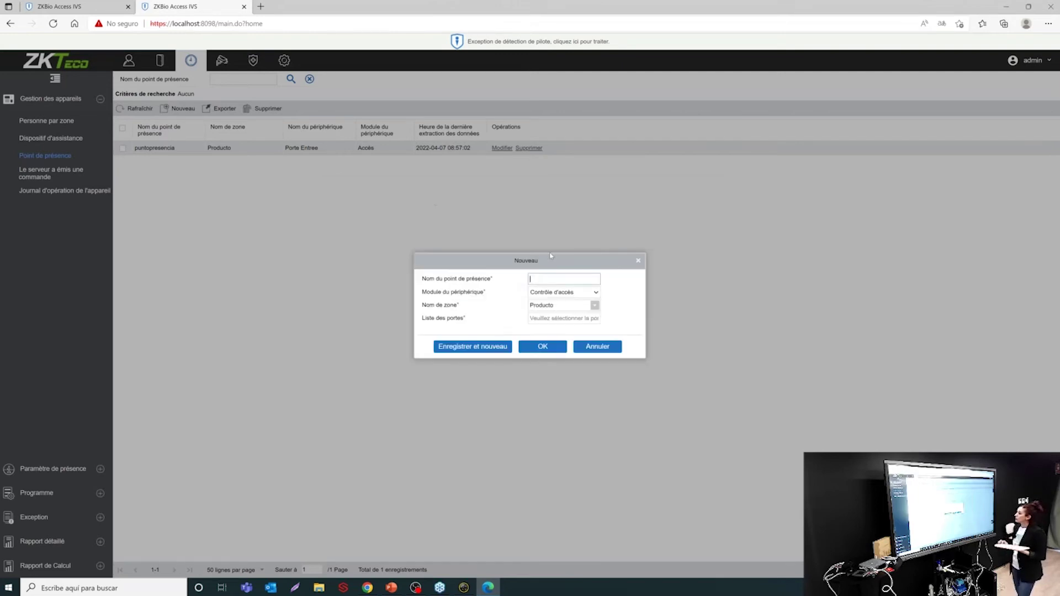
{"action": "left_click", "coordinate": [601, 348]}
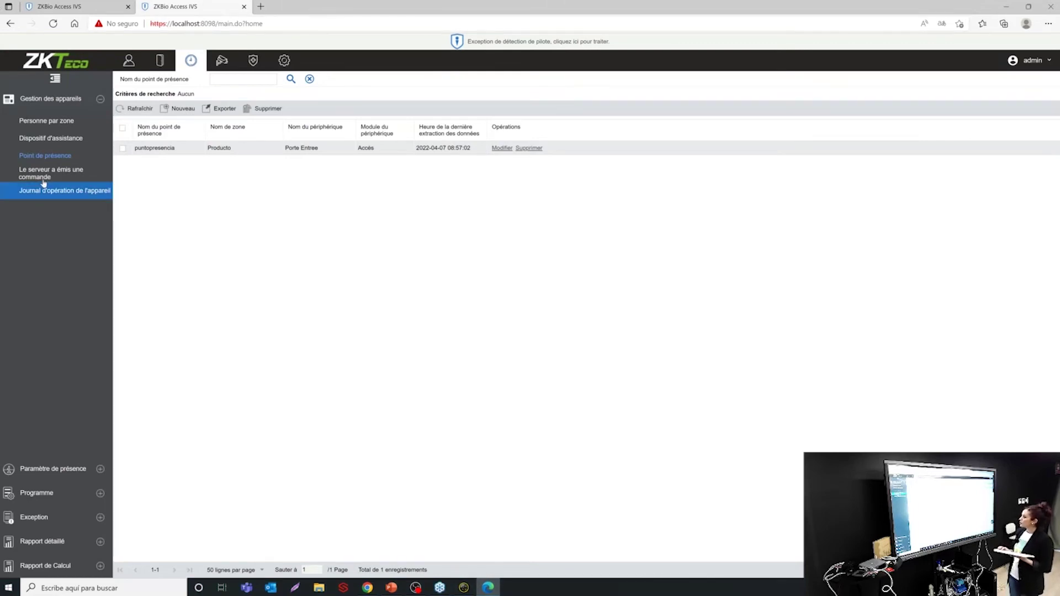
{"action": "left_click", "coordinate": [44, 176]}
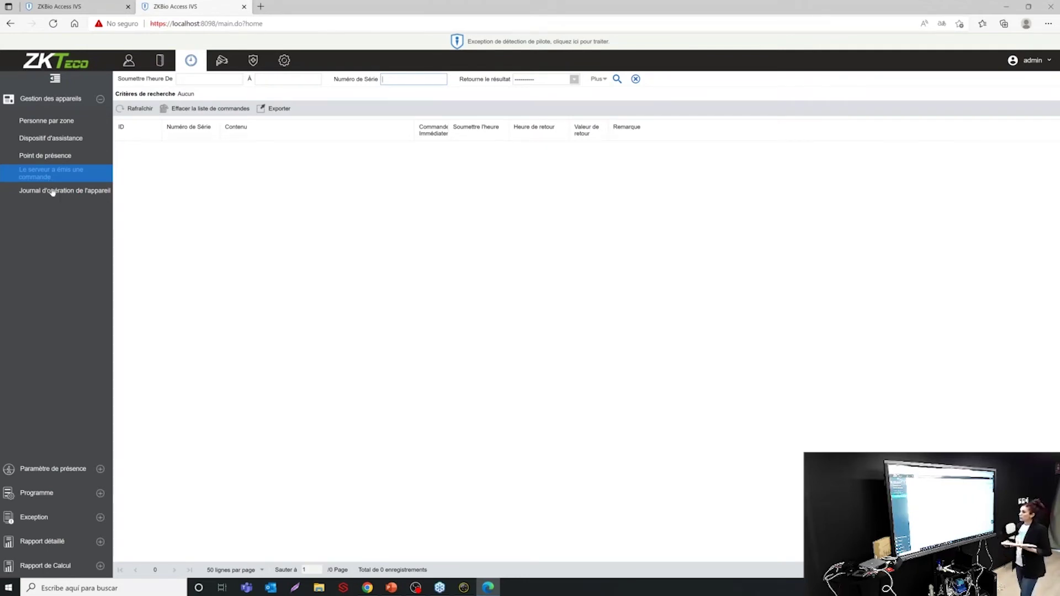
{"action": "left_click", "coordinate": [53, 190]}
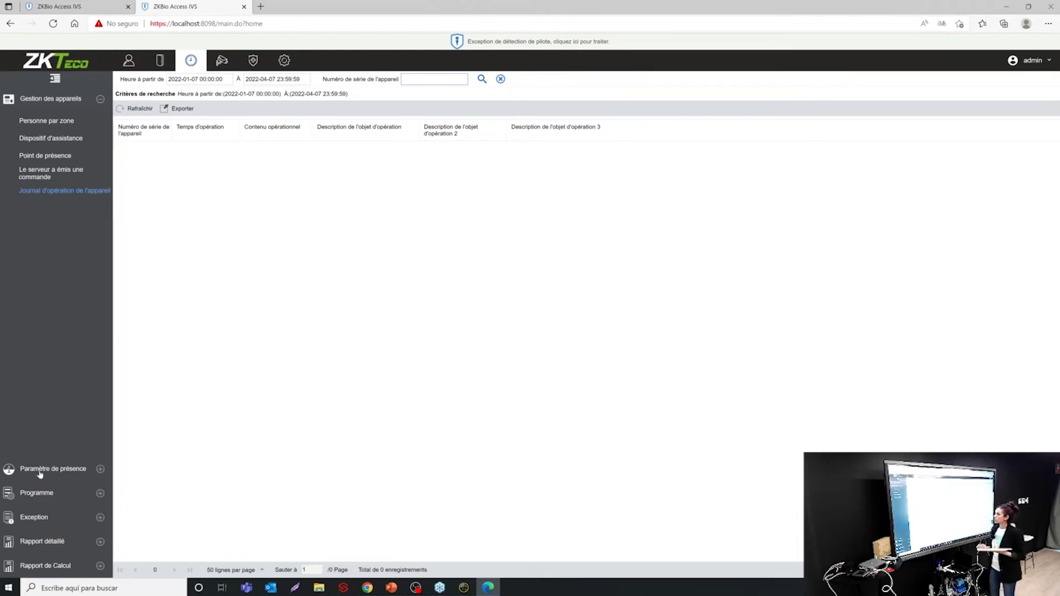
{"action": "left_click", "coordinate": [37, 474]}
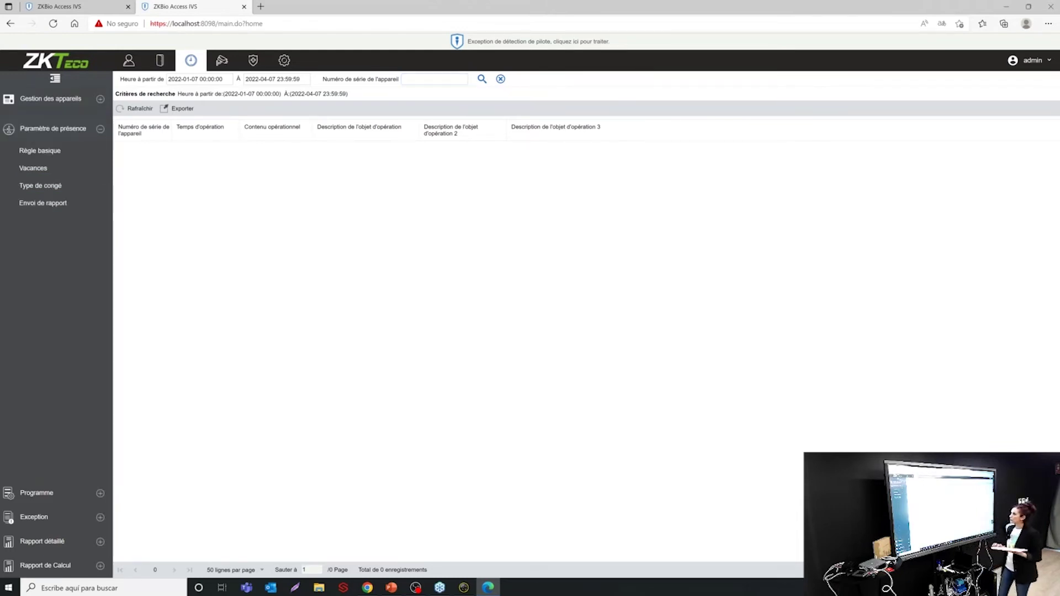
- Browse Règle basique, Vacances (cancelling a new holiday), Type de congé, ending on Envoi de rapport
{"action": "left_click", "coordinate": [21, 146]}
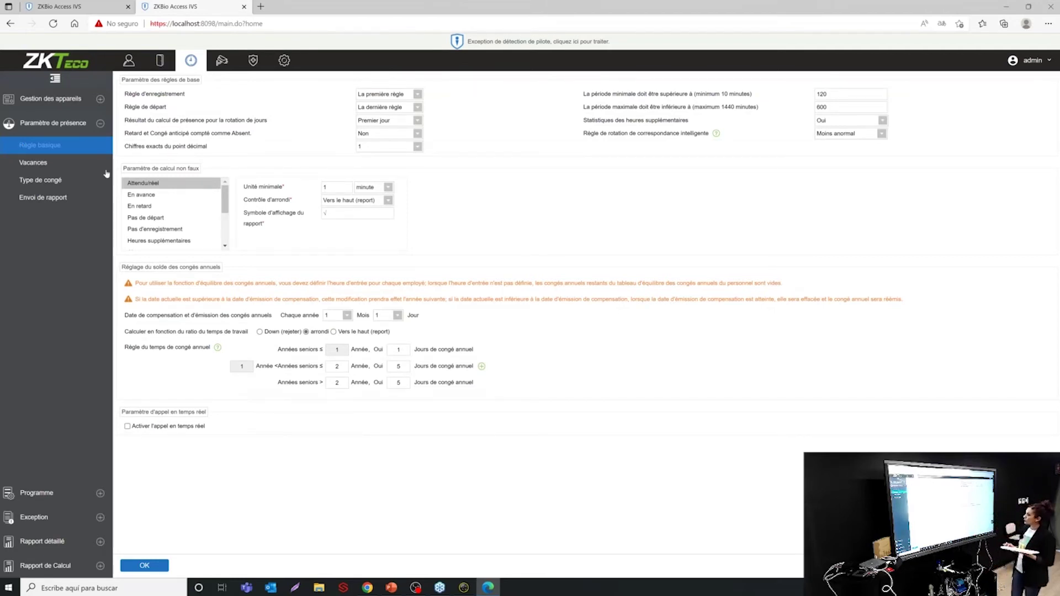
{"action": "left_click", "coordinate": [80, 168]}
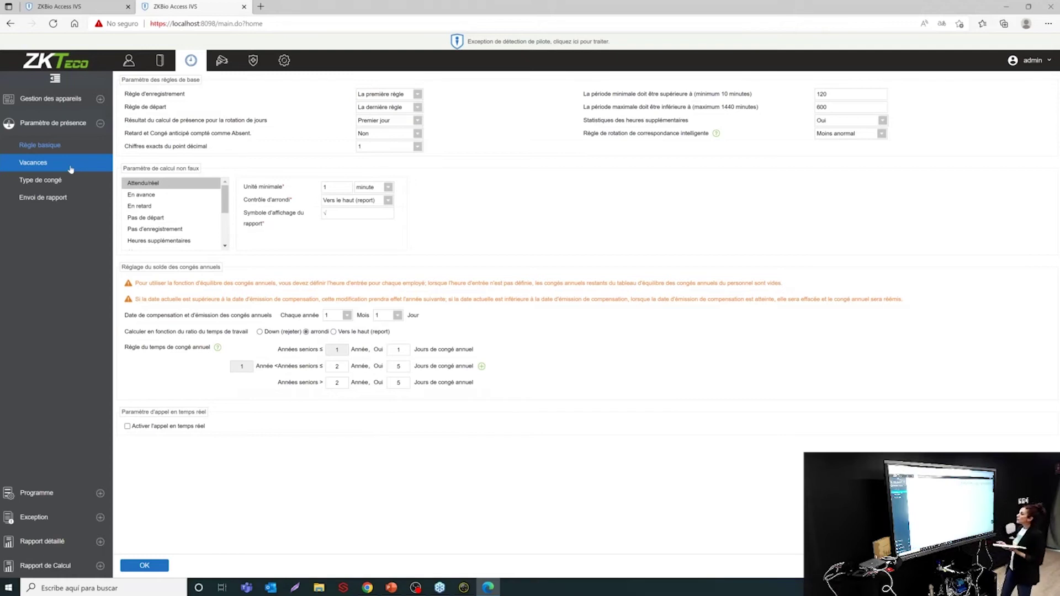
{"action": "left_click", "coordinate": [70, 169]}
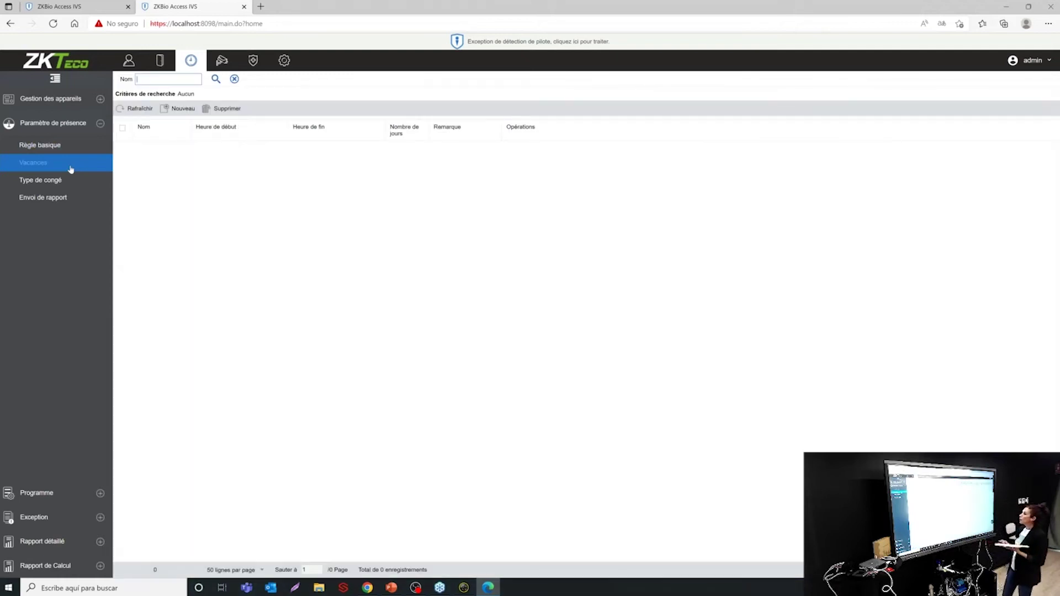
{"action": "left_click", "coordinate": [177, 111]}
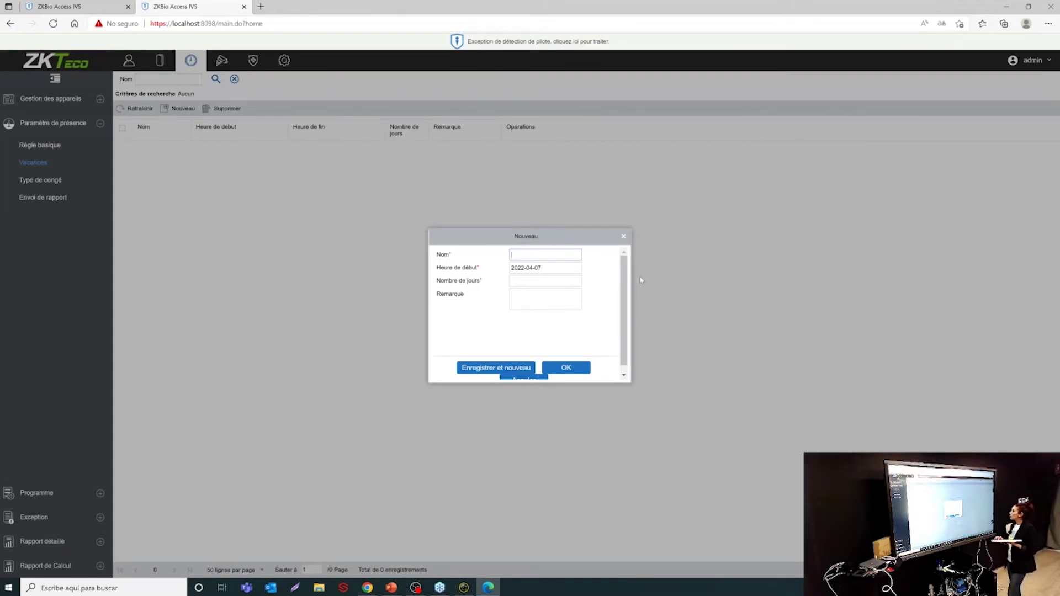
{"action": "left_click", "coordinate": [624, 237]}
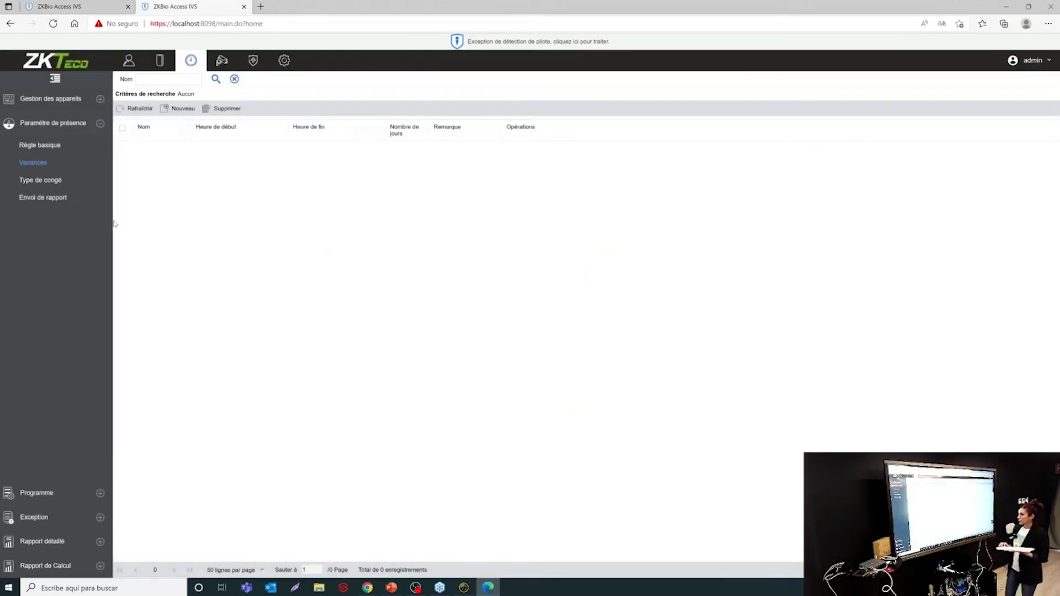
{"action": "left_click", "coordinate": [74, 183]}
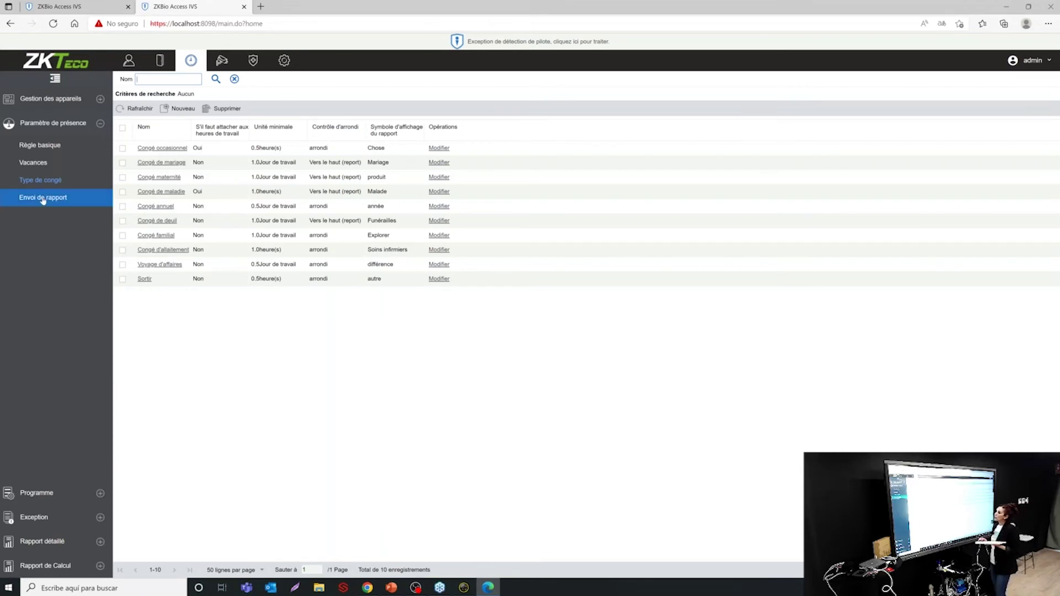
{"action": "left_click", "coordinate": [42, 198]}
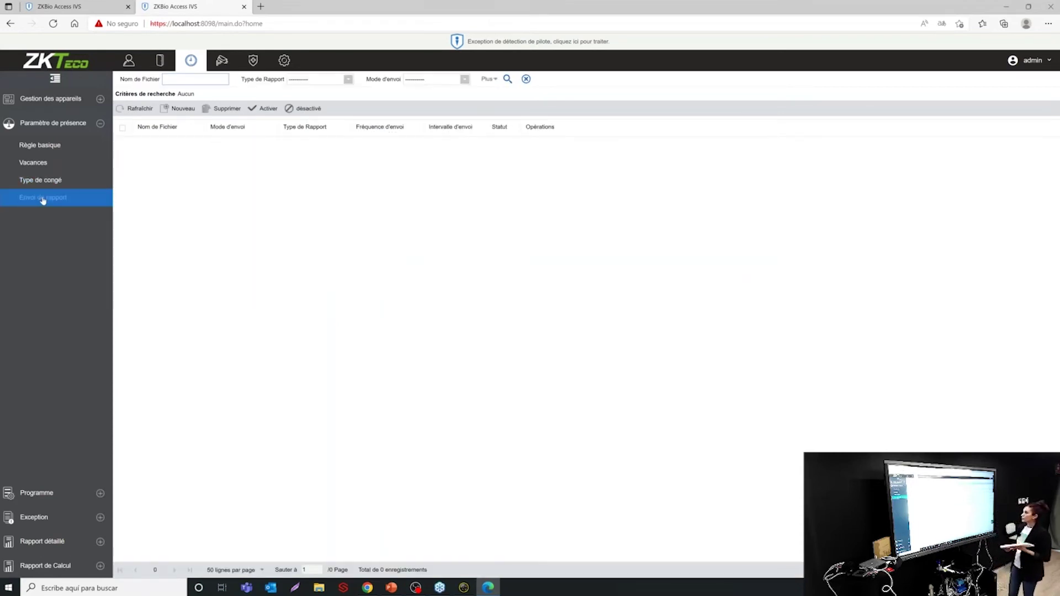
- Start a new scheduled report with EXCEL format and a recipient field, then cancel it unsaved
{"action": "left_click", "coordinate": [178, 109]}
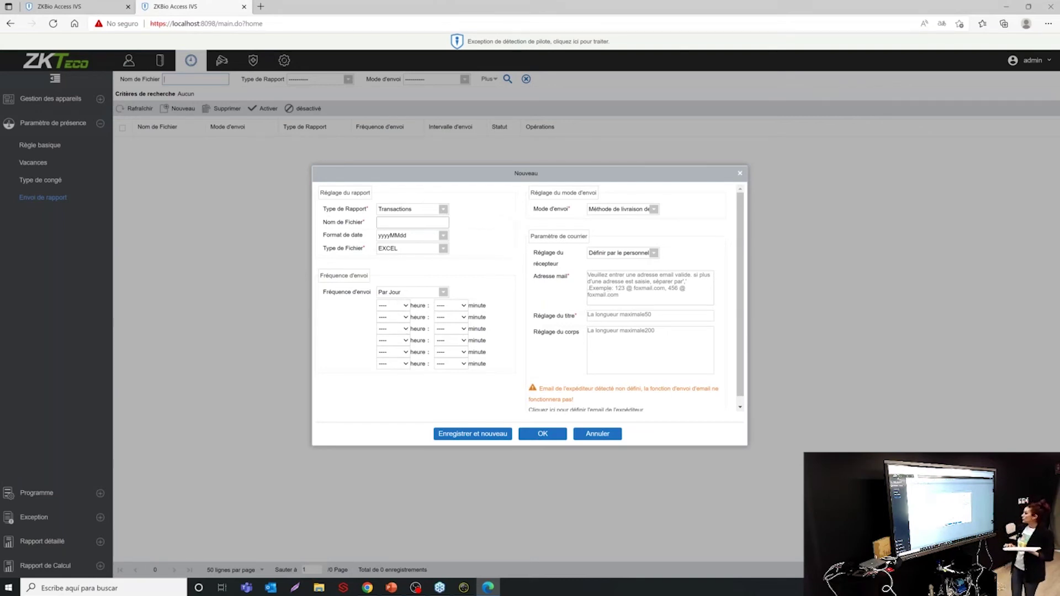
{"action": "left_click", "coordinate": [444, 250]}
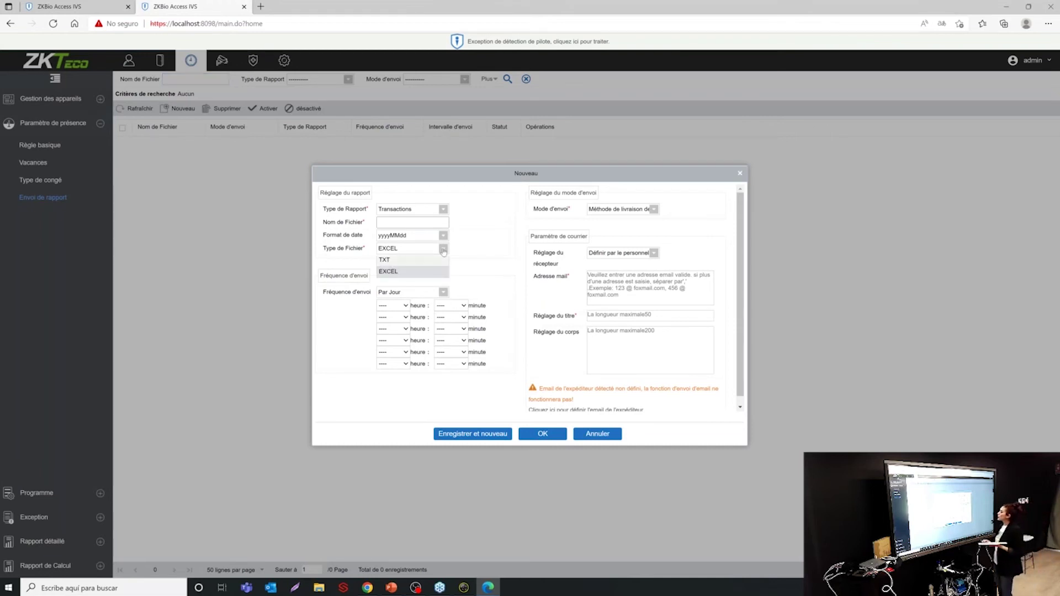
{"action": "left_click", "coordinate": [499, 266]}
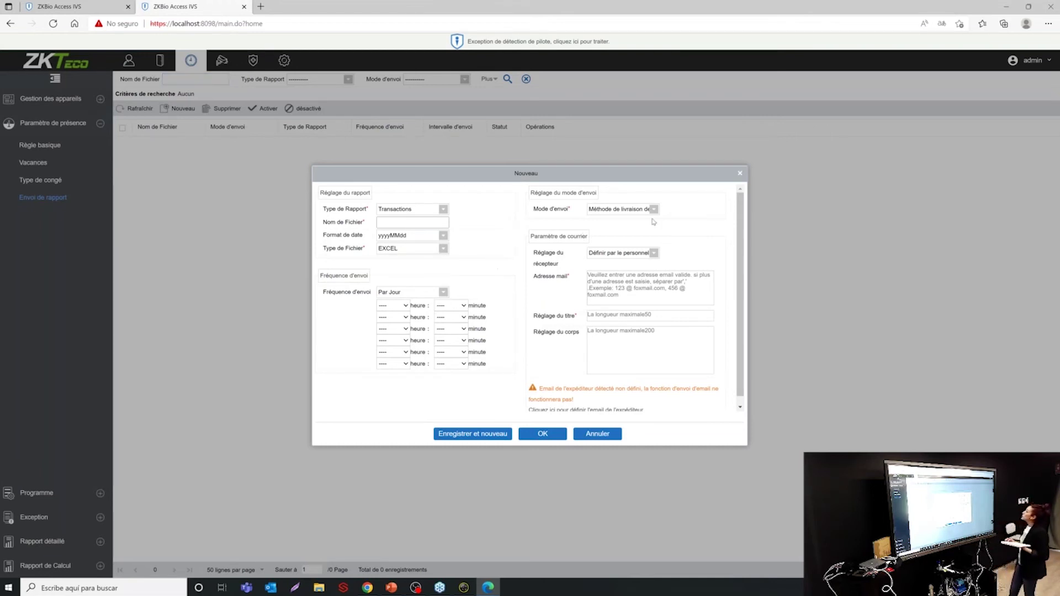
{"action": "left_click", "coordinate": [632, 299]}
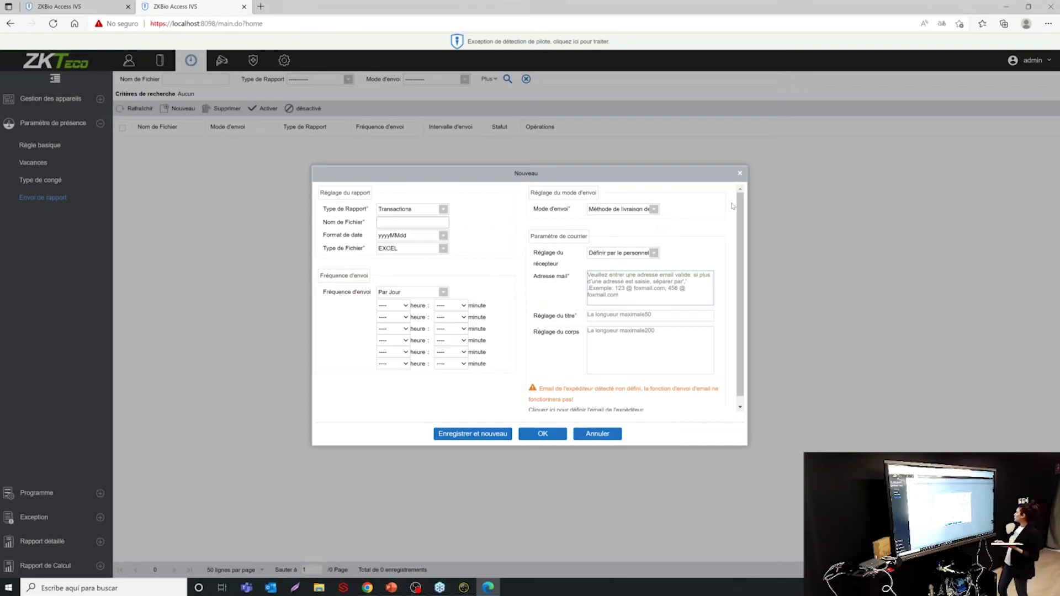
{"action": "left_click", "coordinate": [740, 173]}
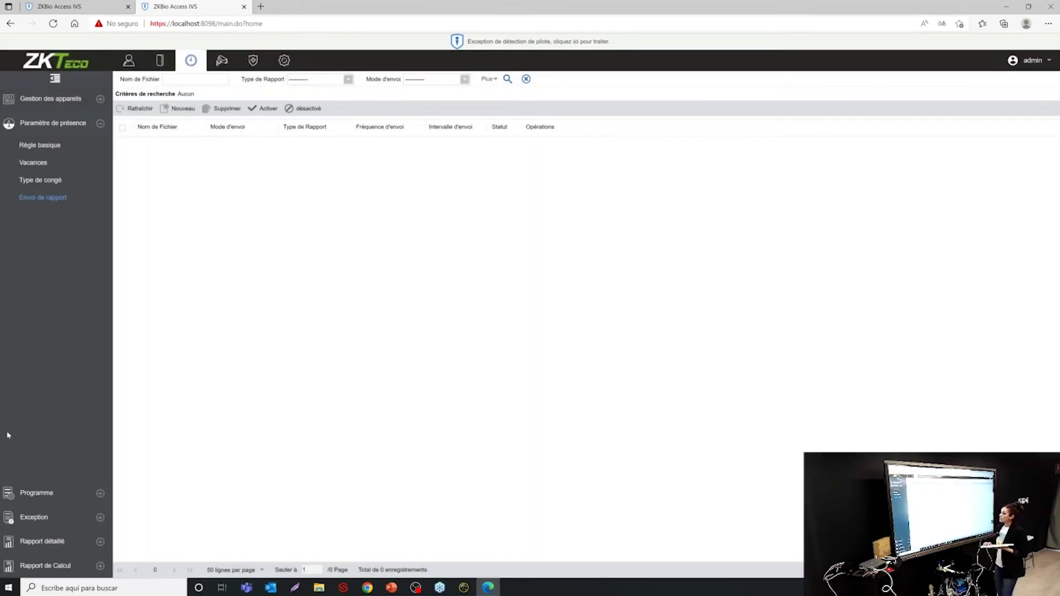
- Open the Calendrier timetables and cancel a new normal time slot
{"action": "left_click", "coordinate": [35, 494]}
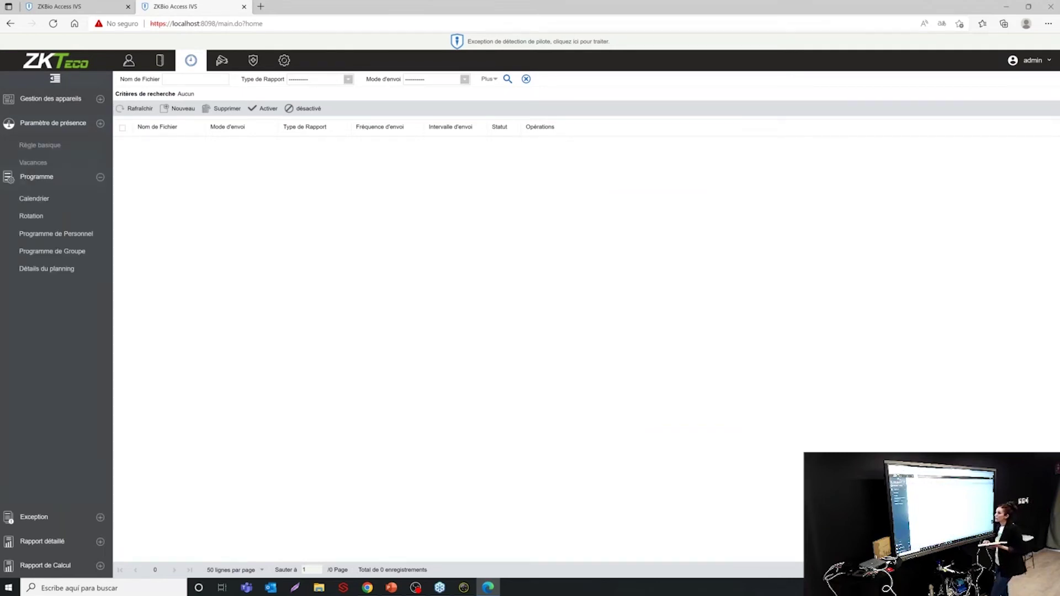
{"action": "left_click", "coordinate": [52, 171]}
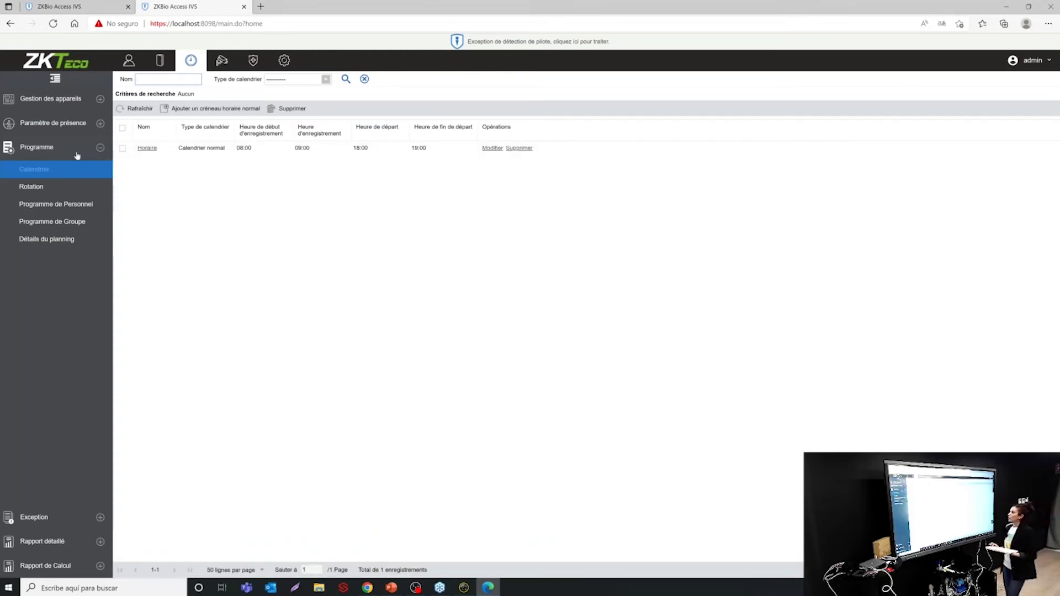
{"action": "left_click", "coordinate": [224, 109]}
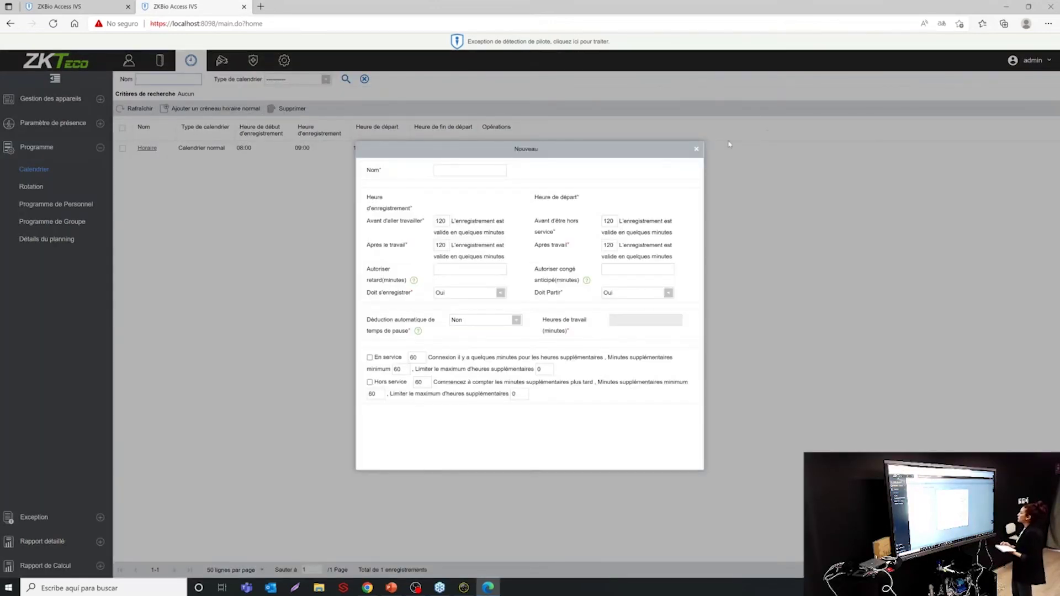
{"action": "left_click", "coordinate": [696, 150]}
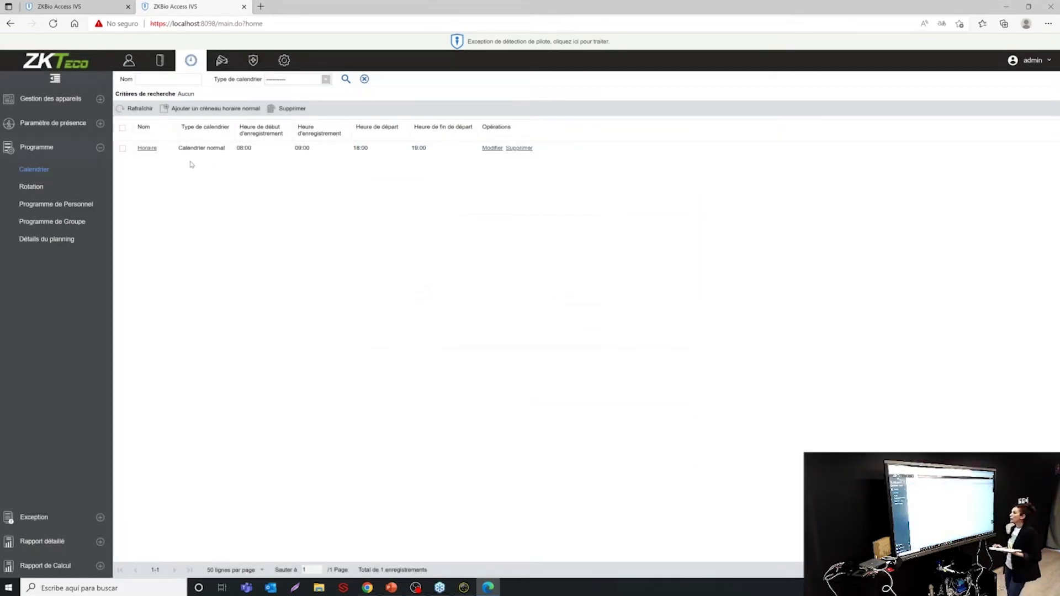
- Browse Rotation, Programme de Personnel and Programme de Groupe, ending on Détails du planning
{"action": "left_click", "coordinate": [53, 191]}
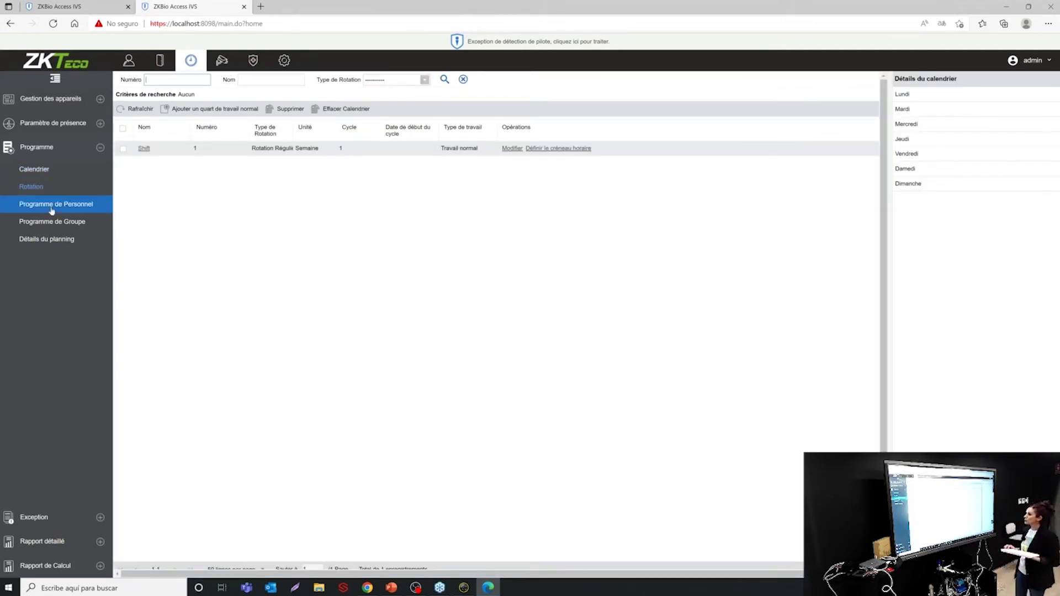
{"action": "left_click", "coordinate": [52, 209]}
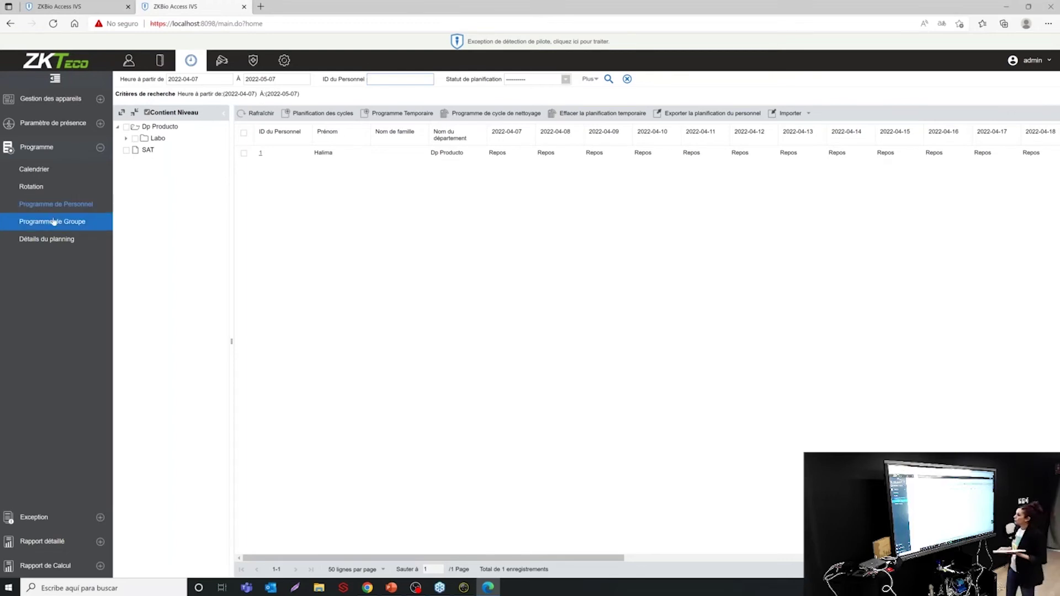
{"action": "left_click", "coordinate": [54, 221]}
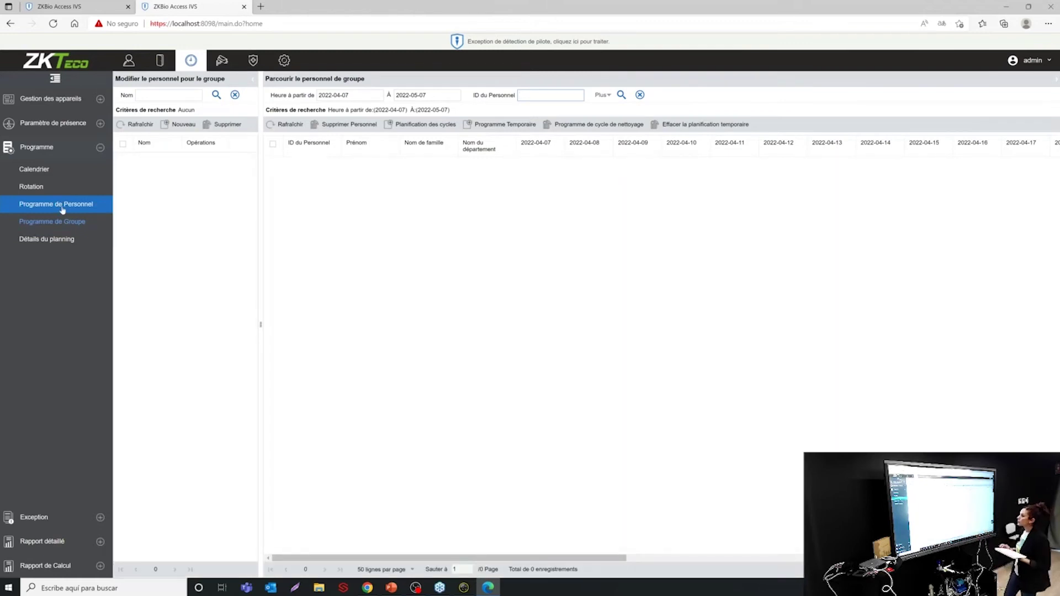
{"action": "left_click", "coordinate": [62, 209]}
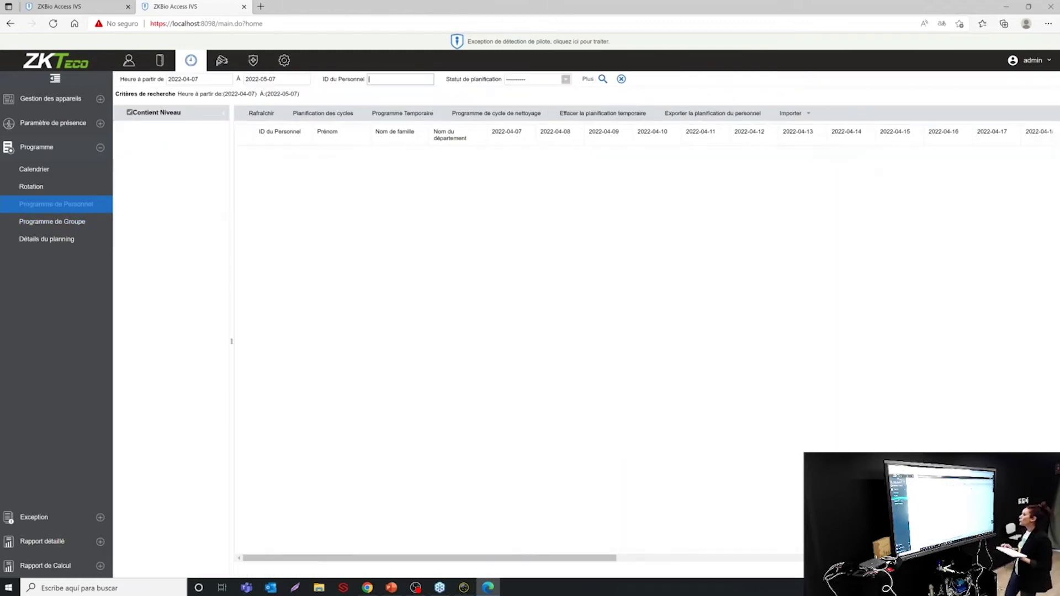
{"action": "left_click", "coordinate": [53, 222]}
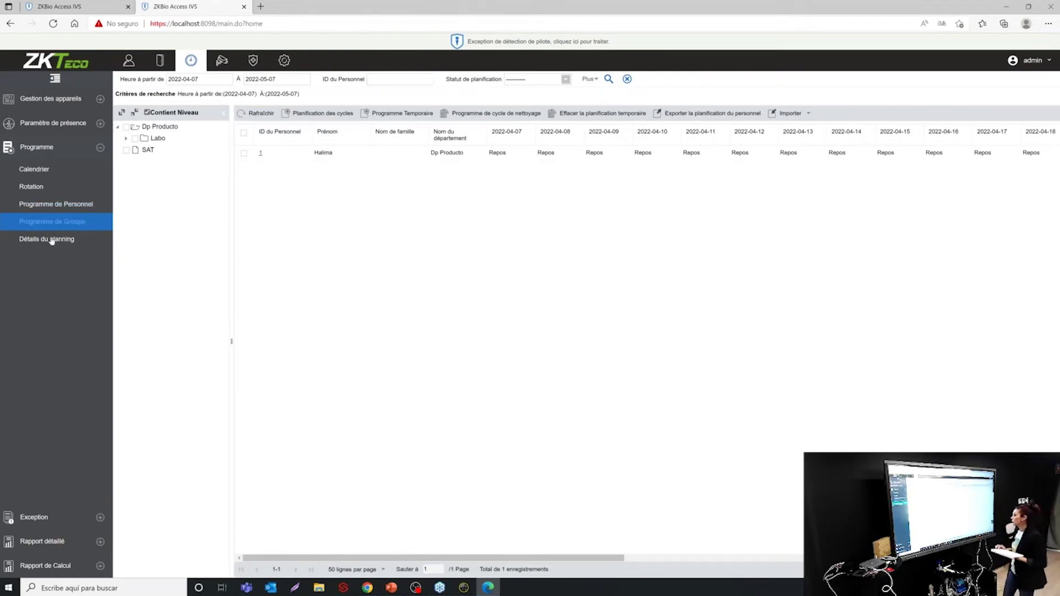
{"action": "left_click", "coordinate": [51, 240]}
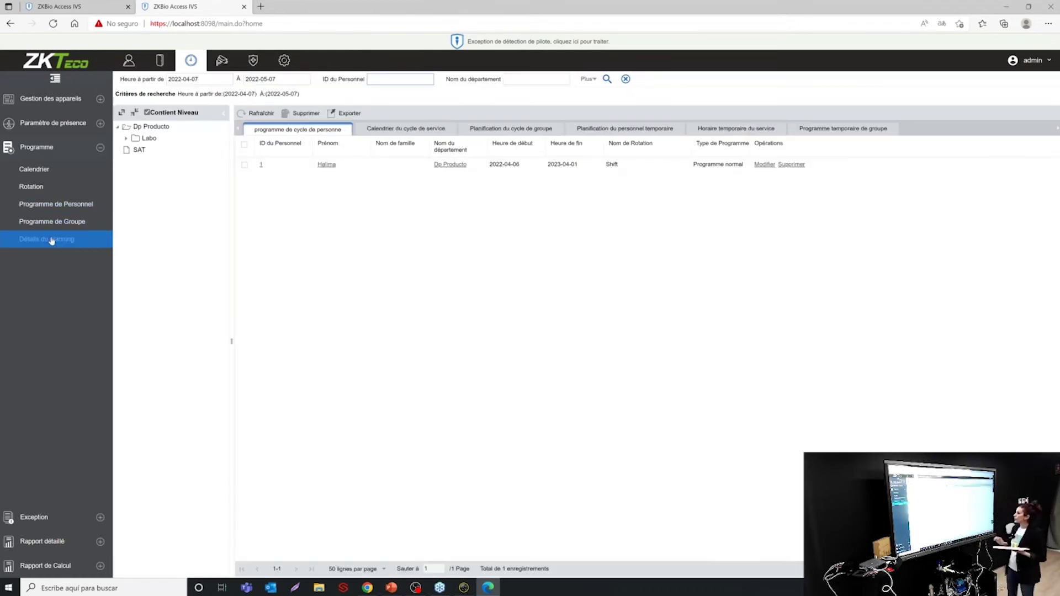
- In Reçu joint, tick the 09:00 punch record, then open and discard a new punch form
{"action": "left_click", "coordinate": [30, 520]}
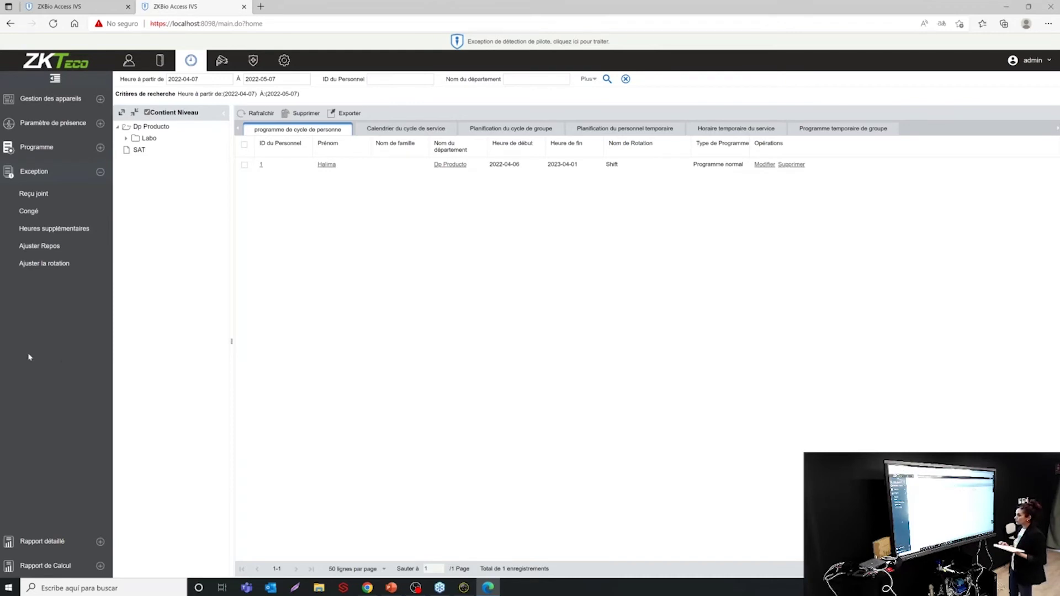
{"action": "left_click", "coordinate": [46, 201]}
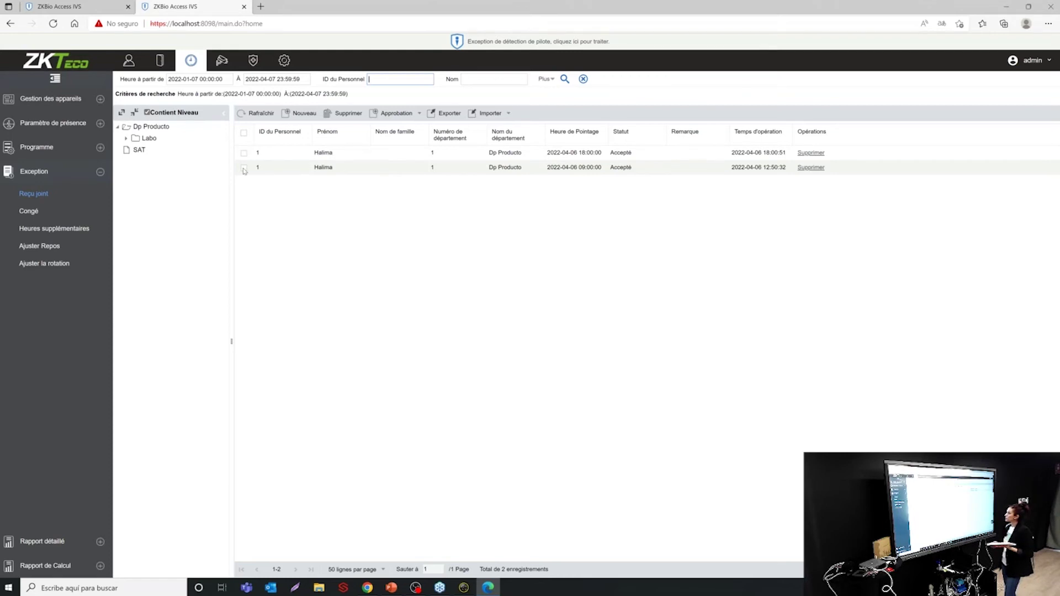
{"action": "left_click", "coordinate": [244, 167]}
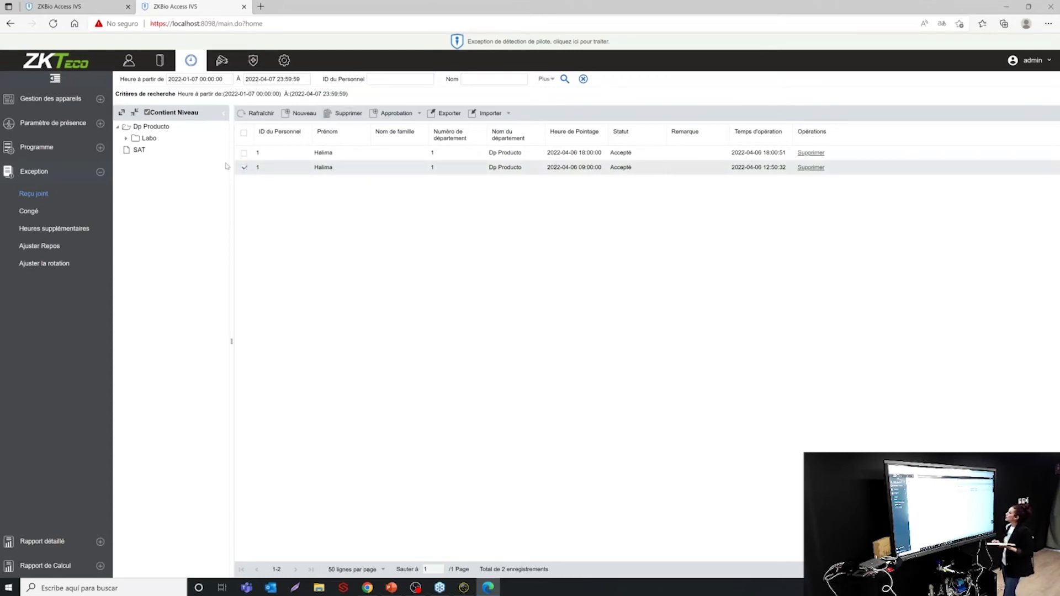
{"action": "left_click", "coordinate": [292, 116]}
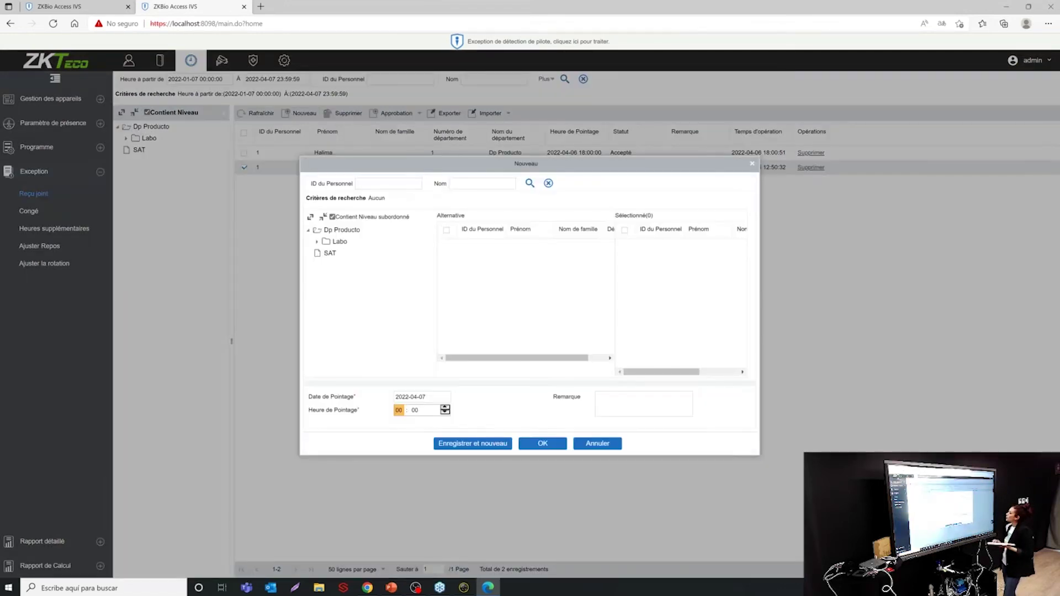
{"action": "left_click", "coordinate": [403, 411]}
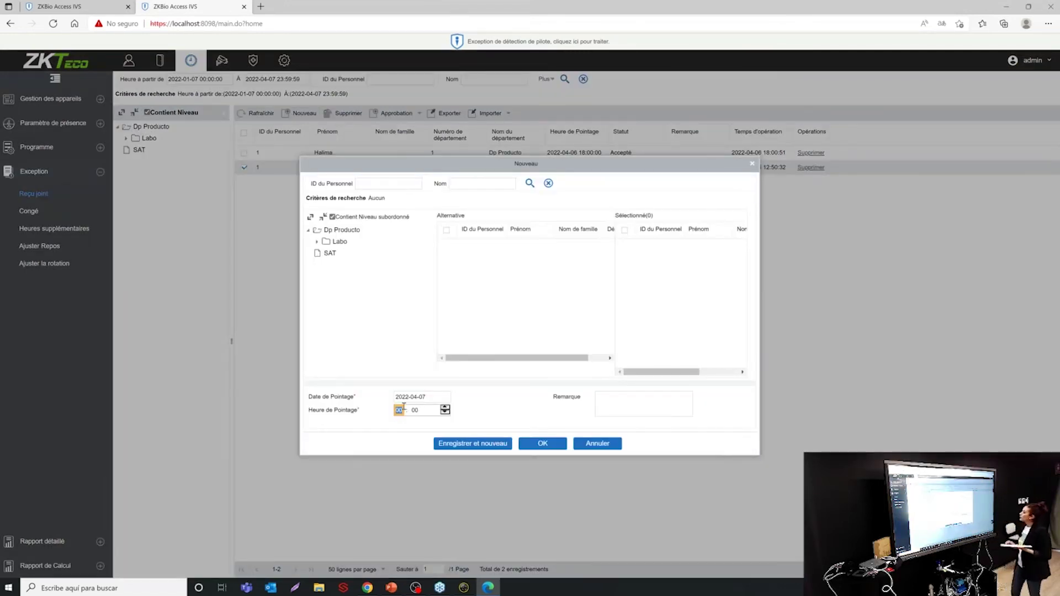
{"action": "left_click", "coordinate": [472, 184]}
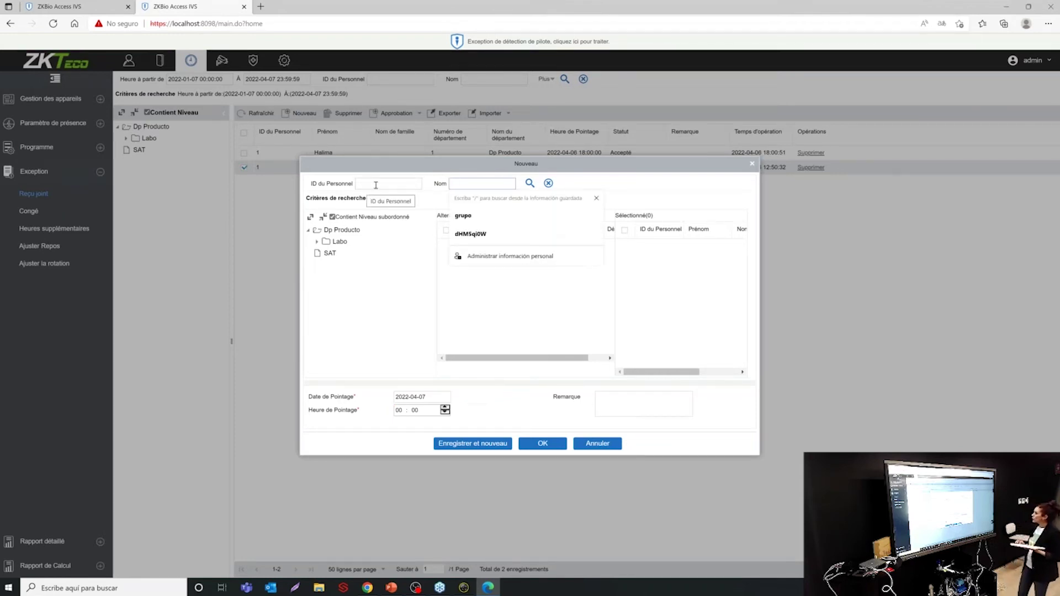
{"action": "left_click", "coordinate": [478, 185]}
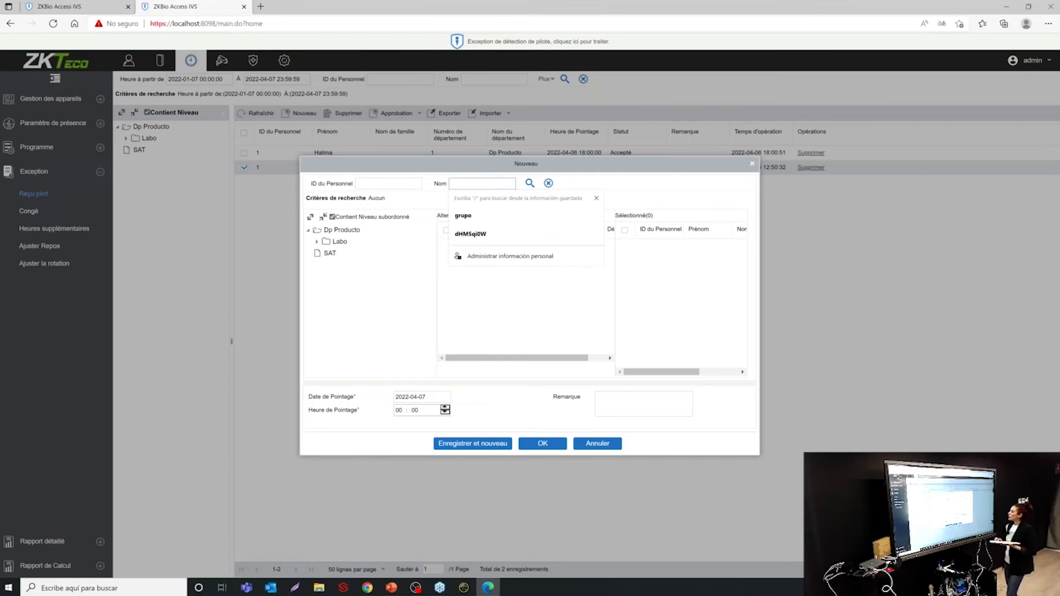
{"action": "left_click", "coordinate": [402, 410]}
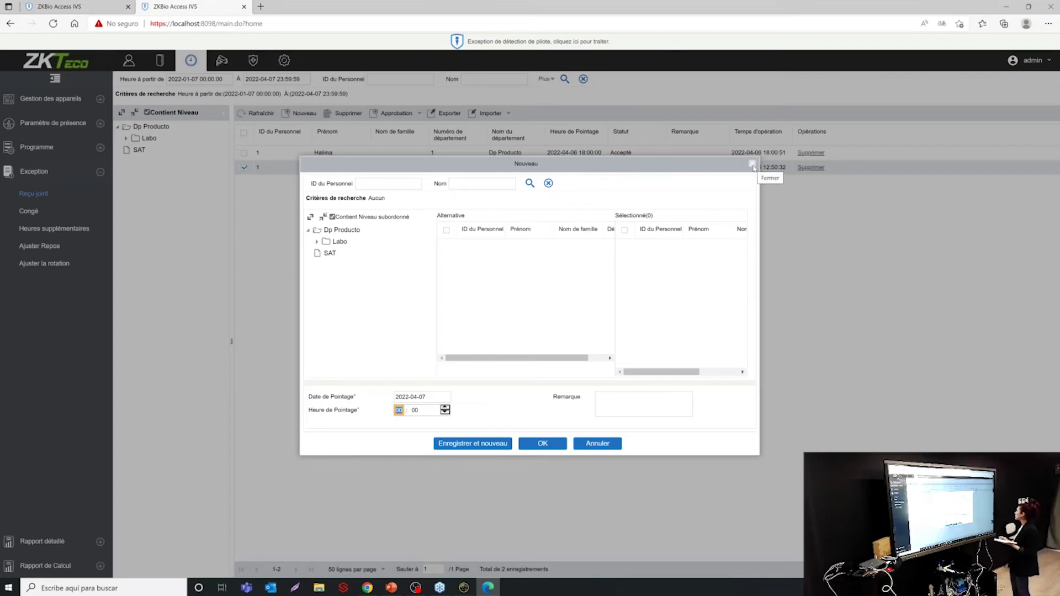
{"action": "left_click", "coordinate": [752, 165]}
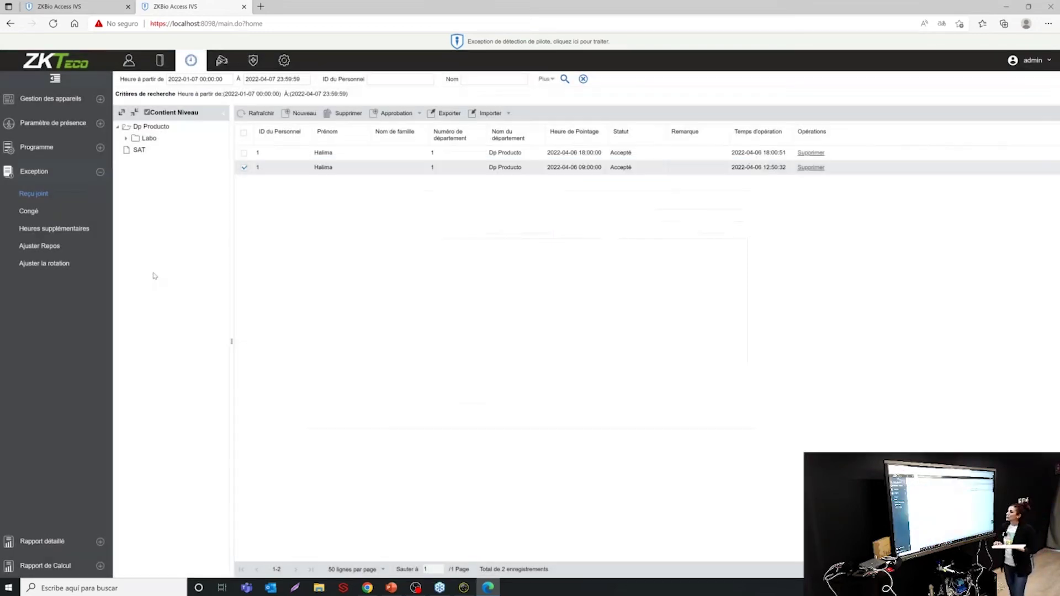
- Look through the overtime and leave records, then the Ajuster Repos page
{"action": "left_click", "coordinate": [48, 225]}
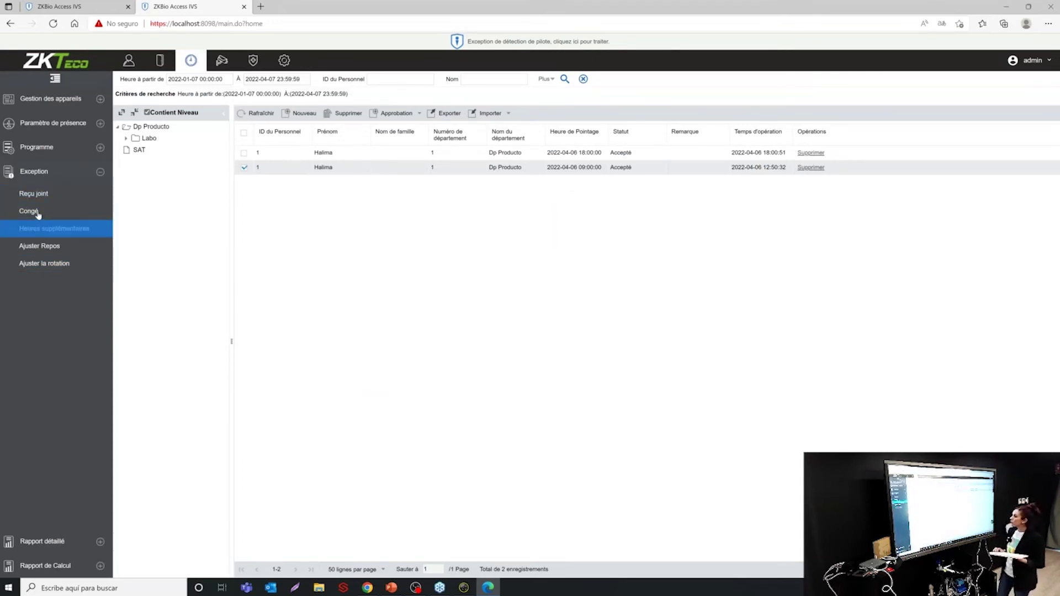
{"action": "left_click", "coordinate": [37, 214]}
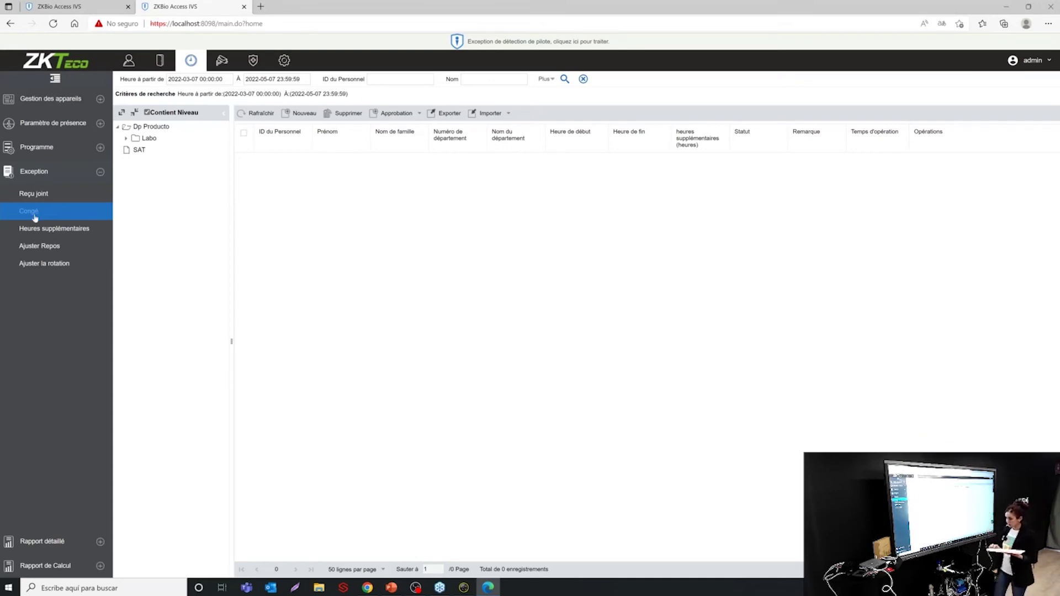
{"action": "left_click", "coordinate": [38, 228]}
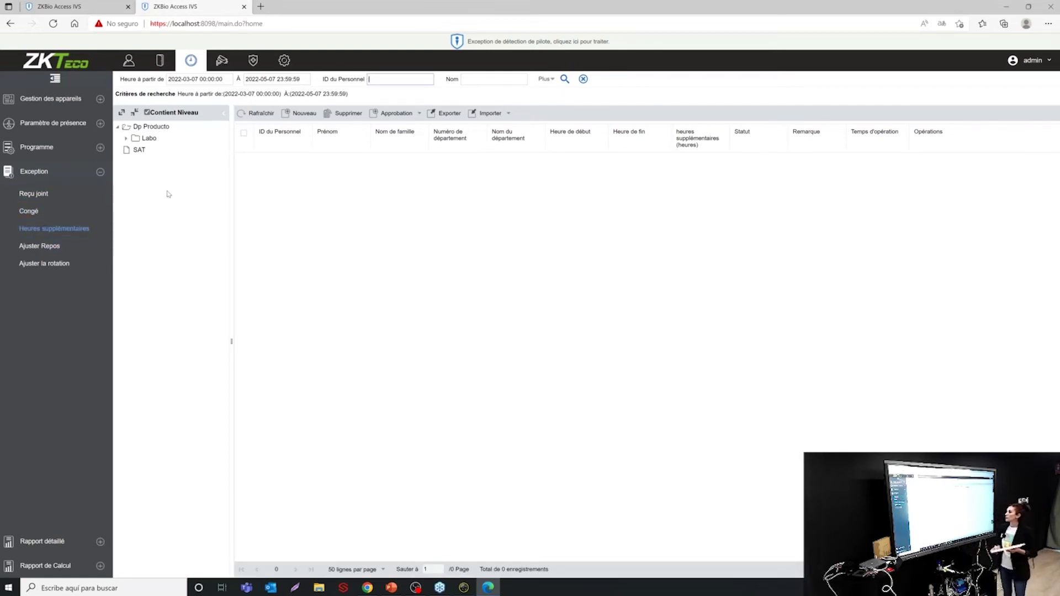
{"action": "left_click", "coordinate": [22, 249]}
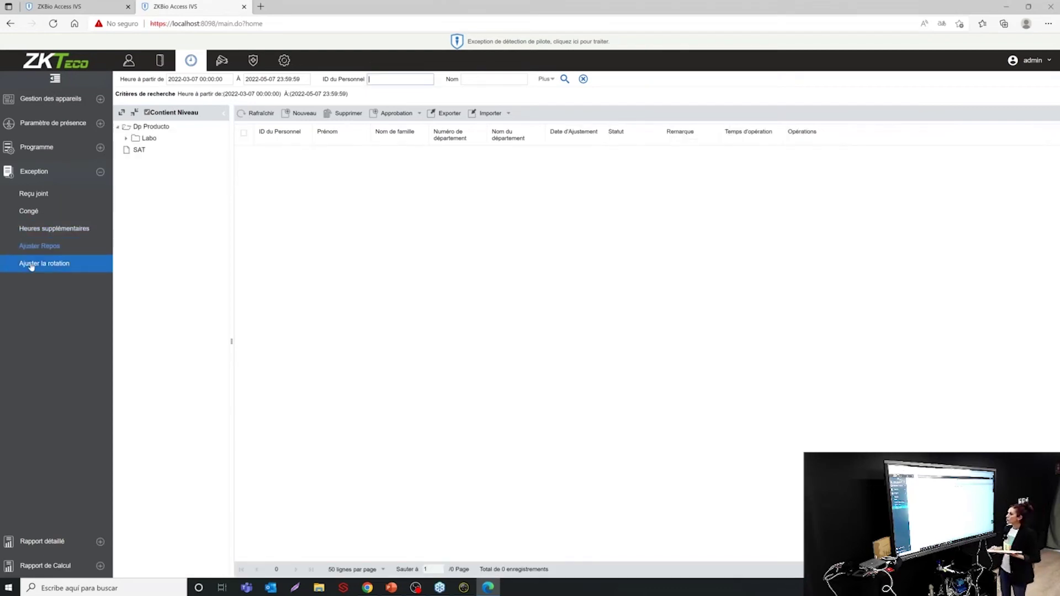
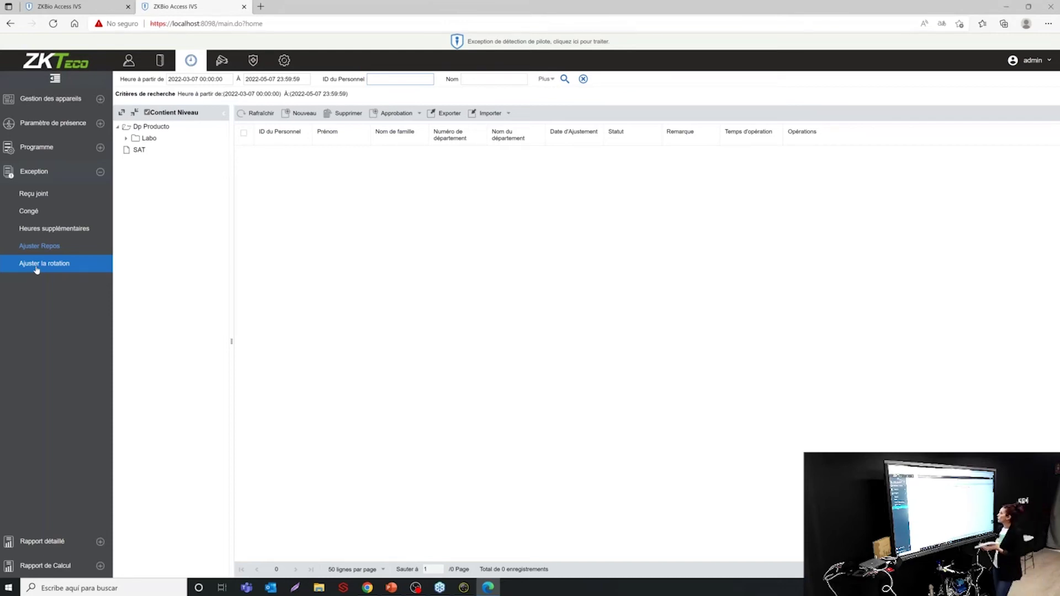
- Open the Calcul manuel page under the Rapport détaillé section
{"action": "left_click", "coordinate": [36, 270]}
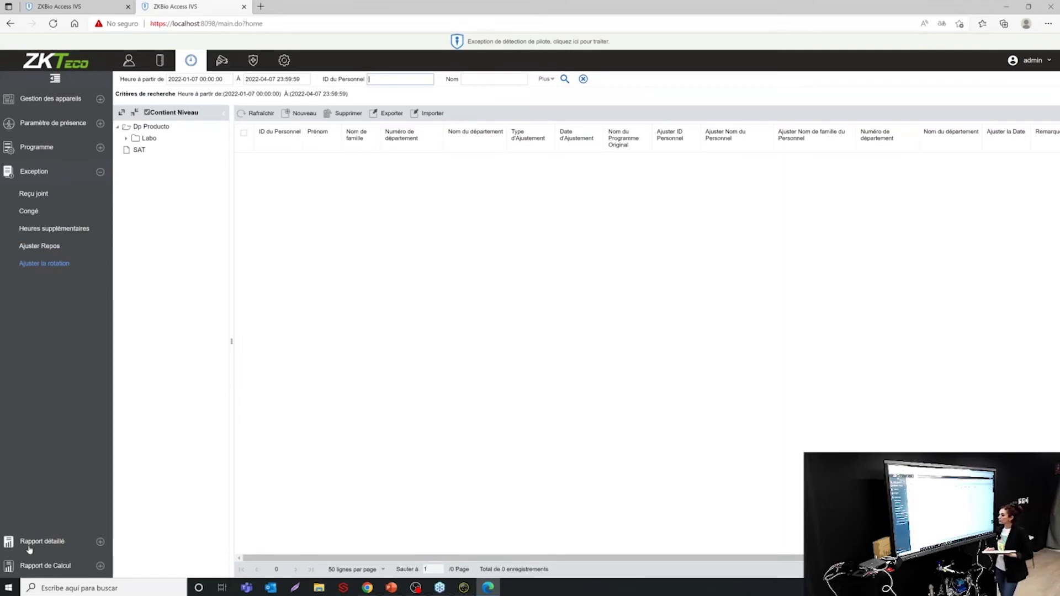
{"action": "left_click", "coordinate": [29, 546]}
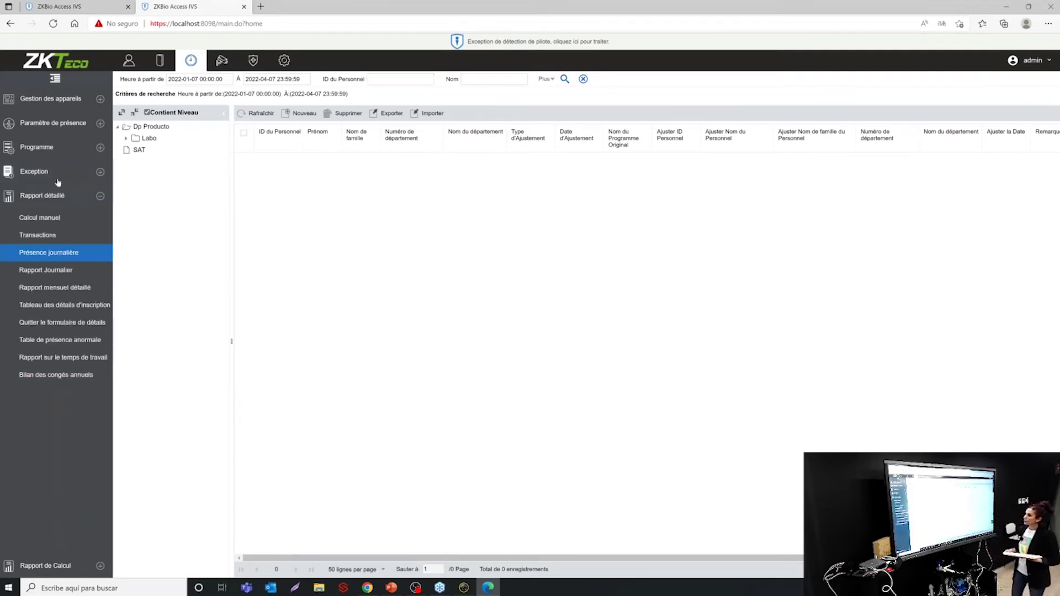
{"action": "left_click", "coordinate": [67, 221]}
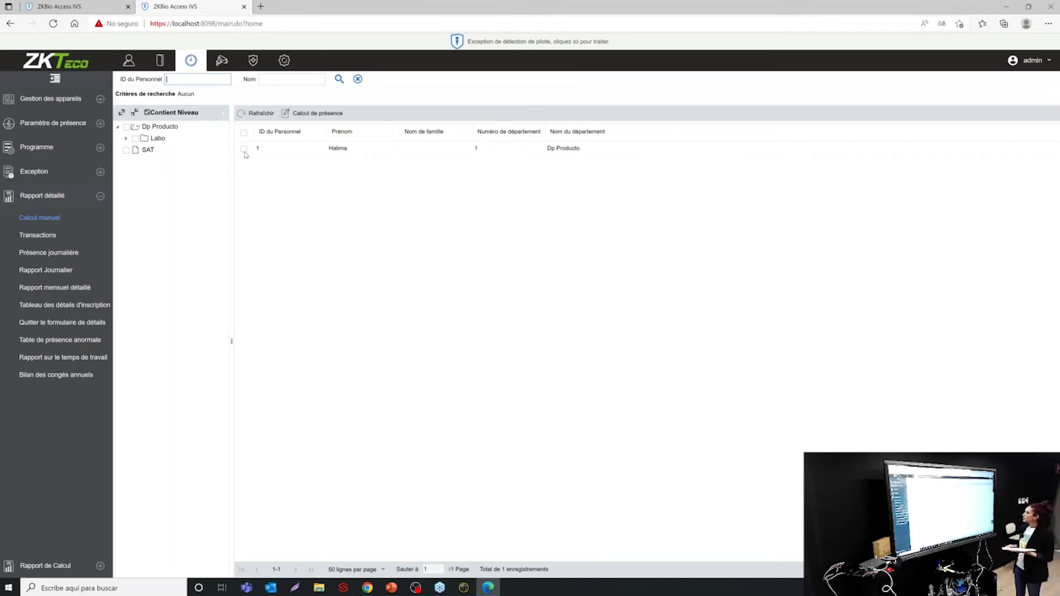
- Select the Dp Producto employee and run attendance calculation for 2022-04-01 to 2022-04-07
{"action": "left_click", "coordinate": [244, 149]}
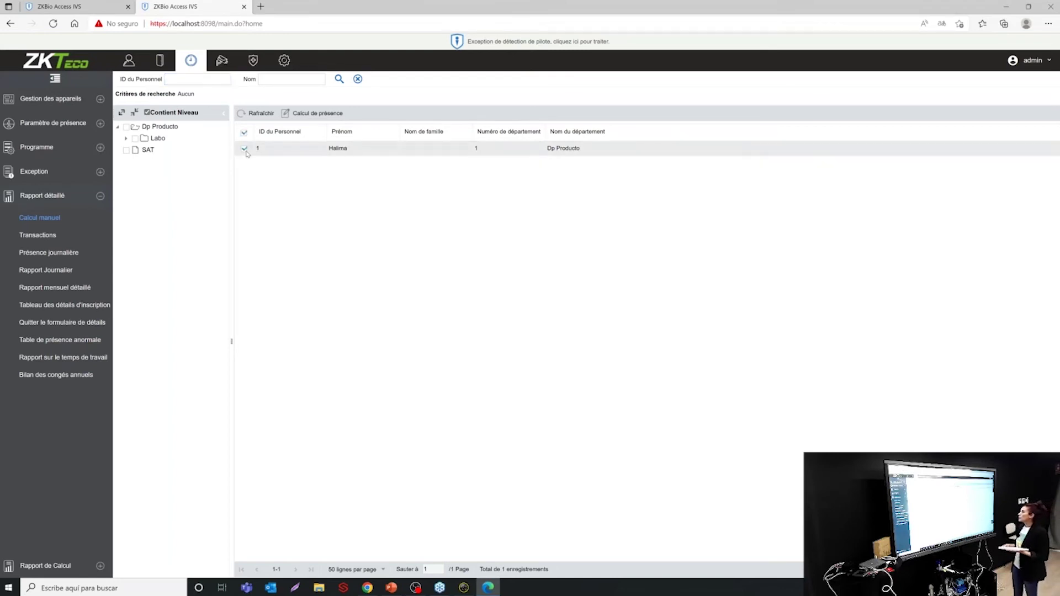
{"action": "left_click", "coordinate": [316, 113]}
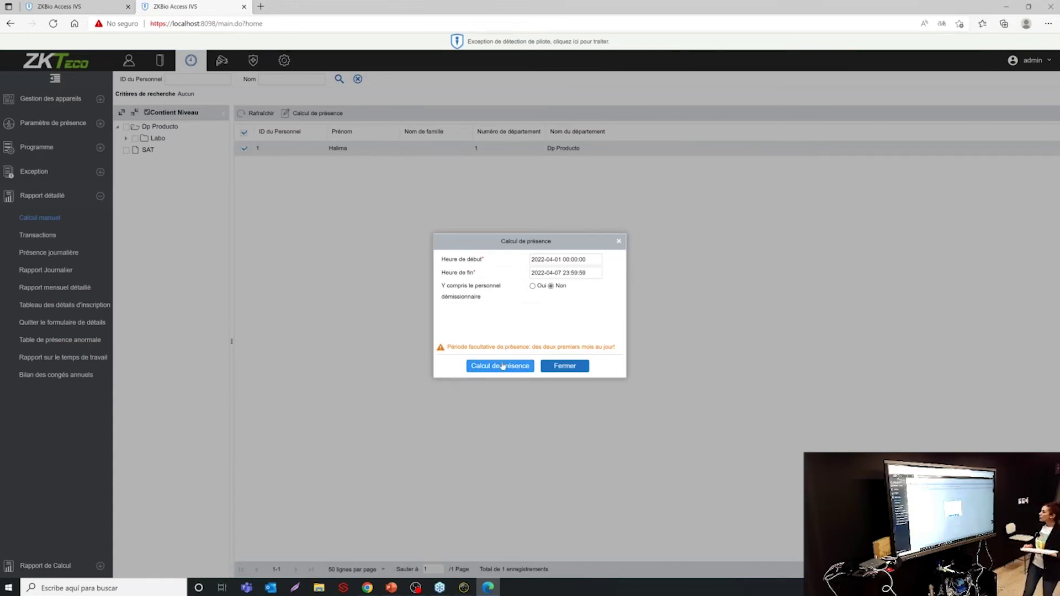
{"action": "left_click", "coordinate": [503, 367]}
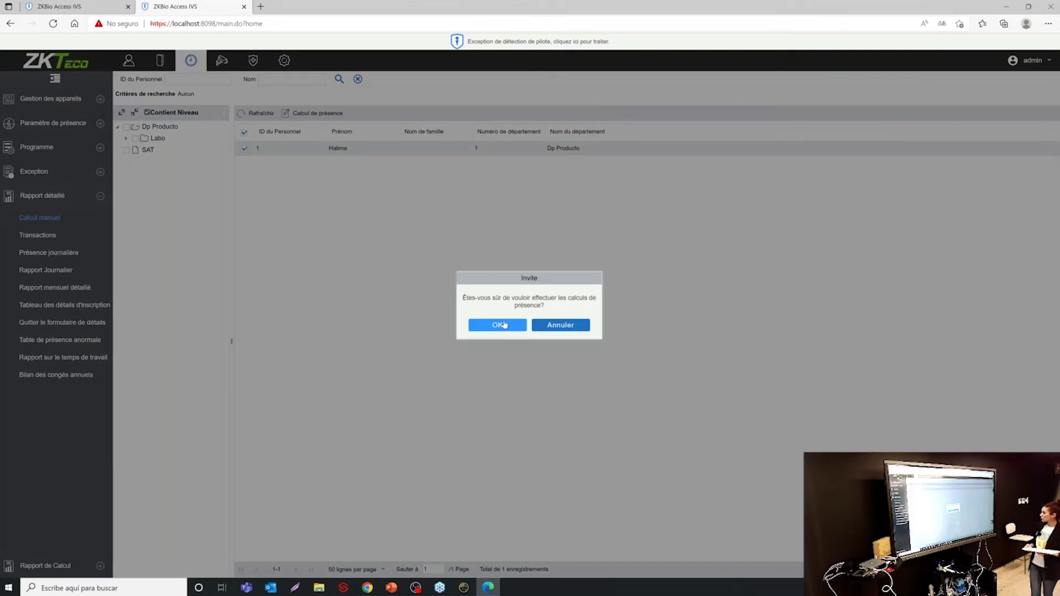
{"action": "left_click", "coordinate": [505, 325]}
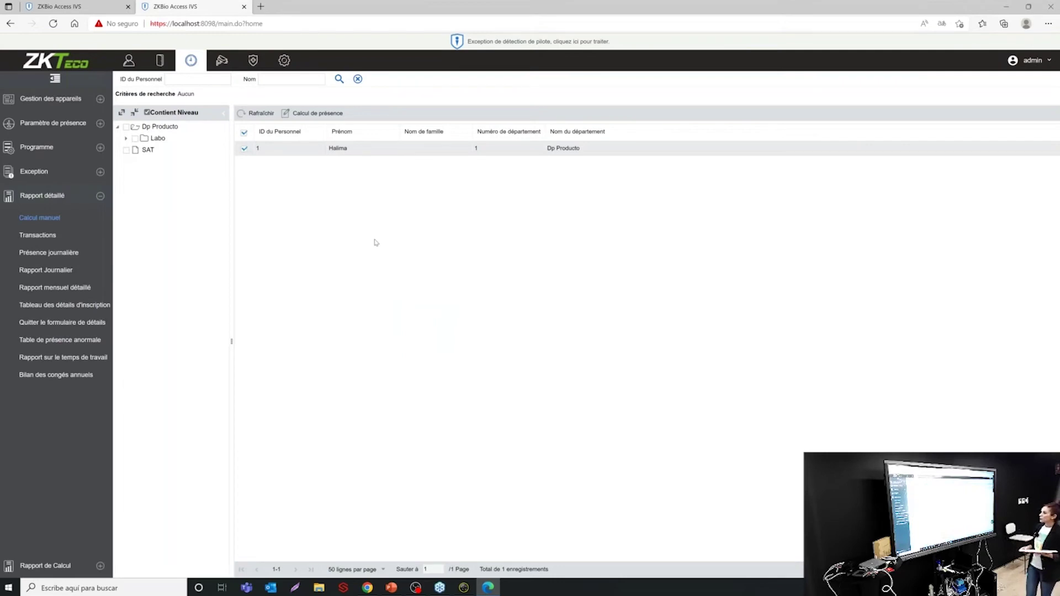
- Review the transactions, daily attendance, daily, detailed monthly and leave details reports
{"action": "left_click", "coordinate": [31, 235]}
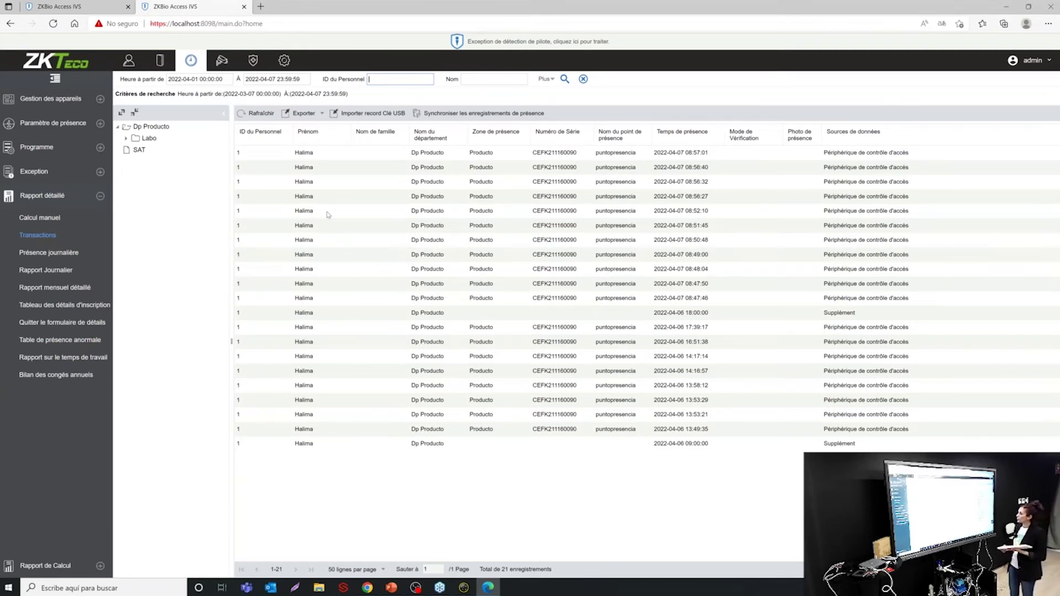
{"action": "left_click", "coordinate": [70, 255]}
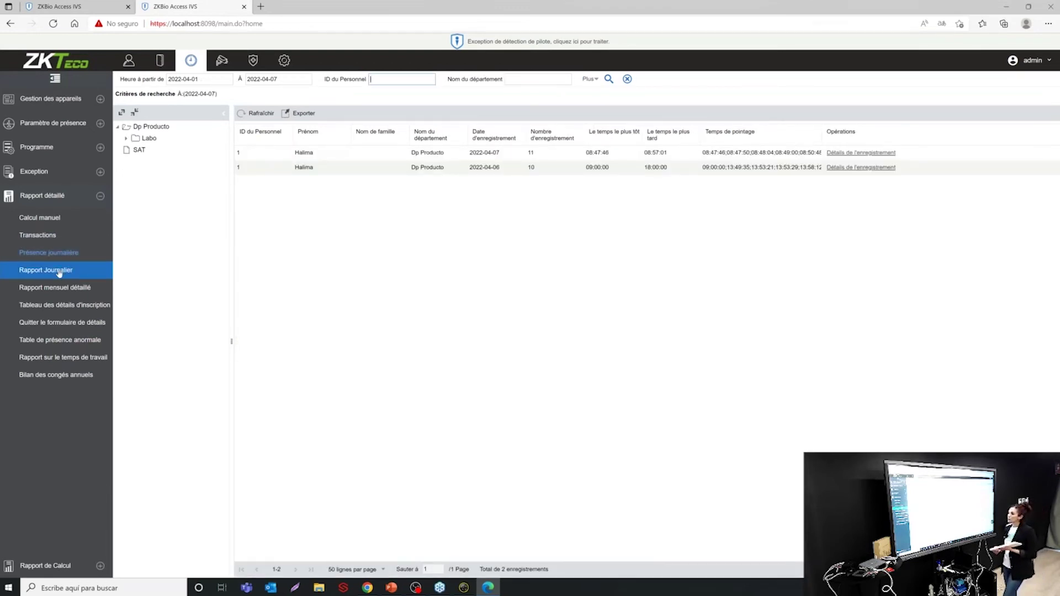
{"action": "left_click", "coordinate": [59, 272]}
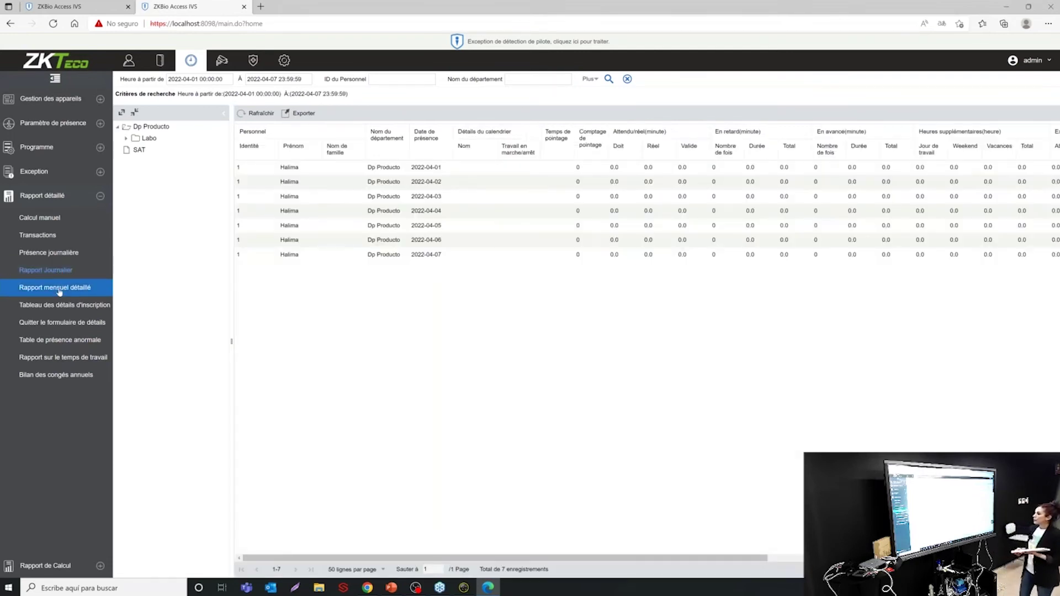
{"action": "left_click", "coordinate": [60, 290]}
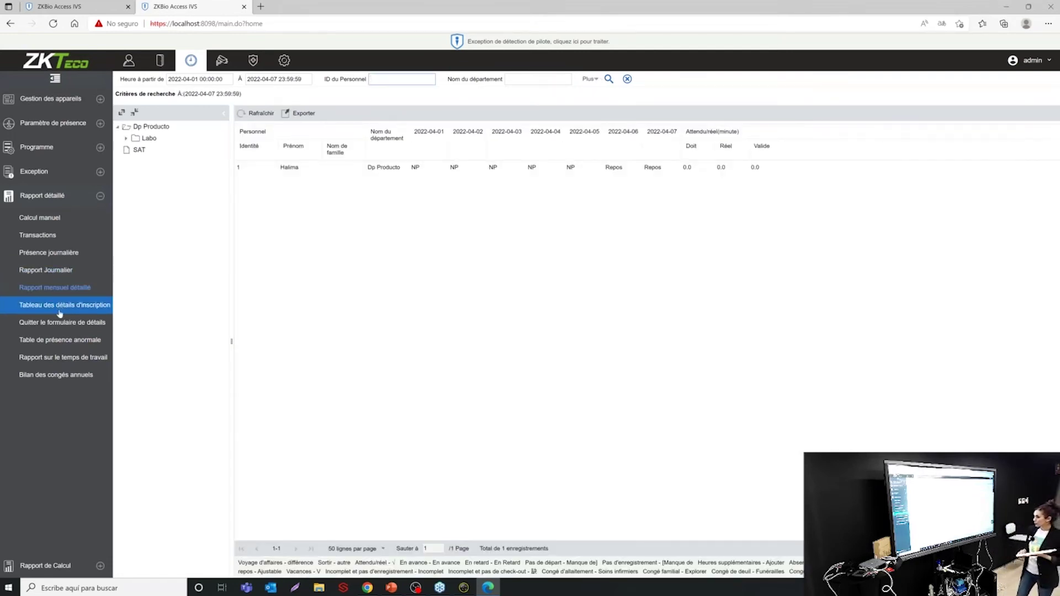
{"action": "left_click", "coordinate": [60, 324]}
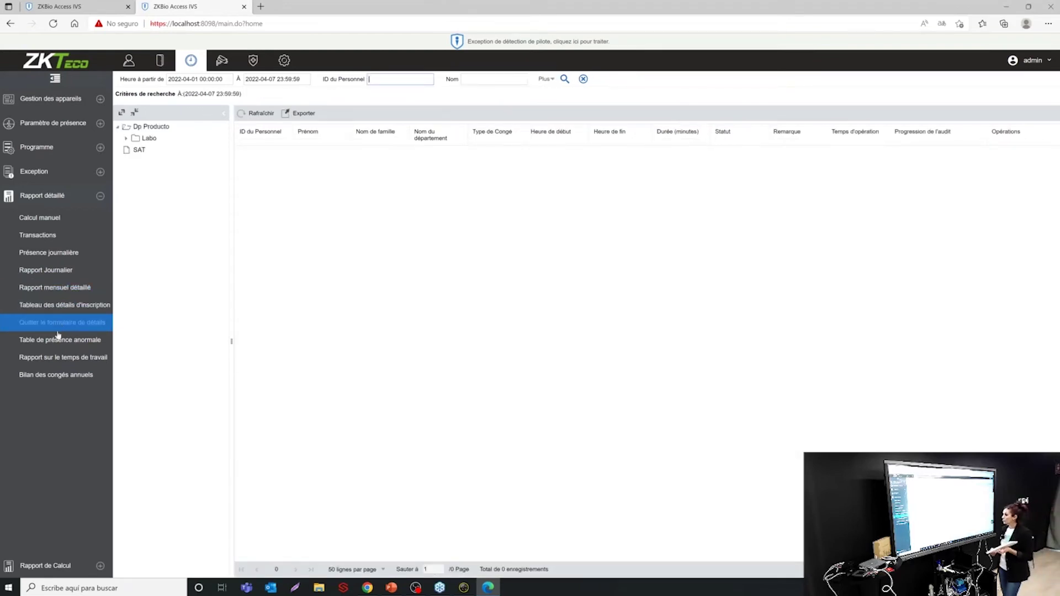
- Review the abnormal attendance, working time and annual leave balance reports
{"action": "left_click", "coordinate": [58, 341]}
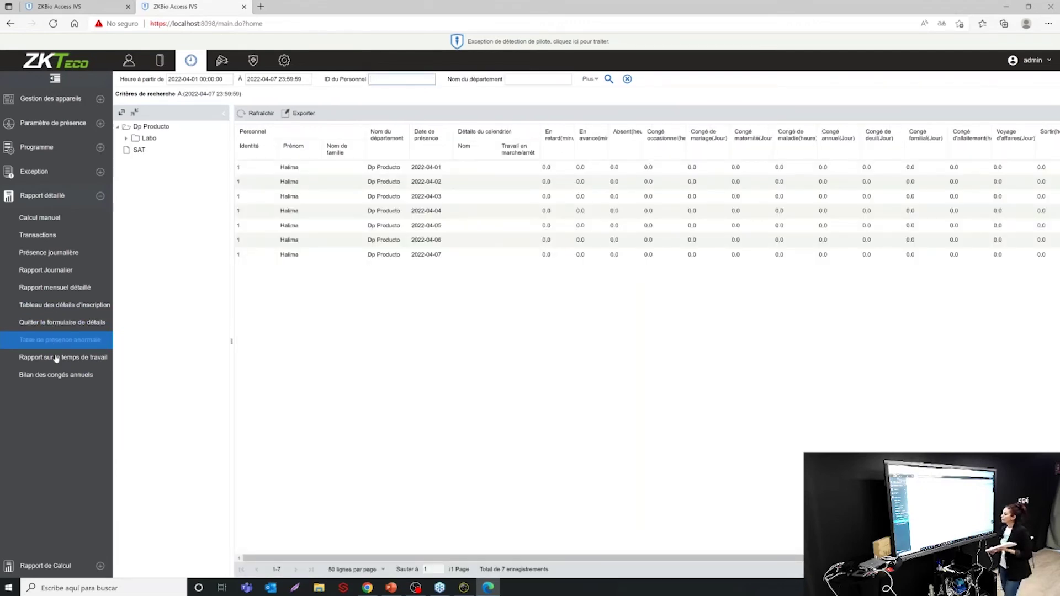
{"action": "left_click", "coordinate": [56, 357]}
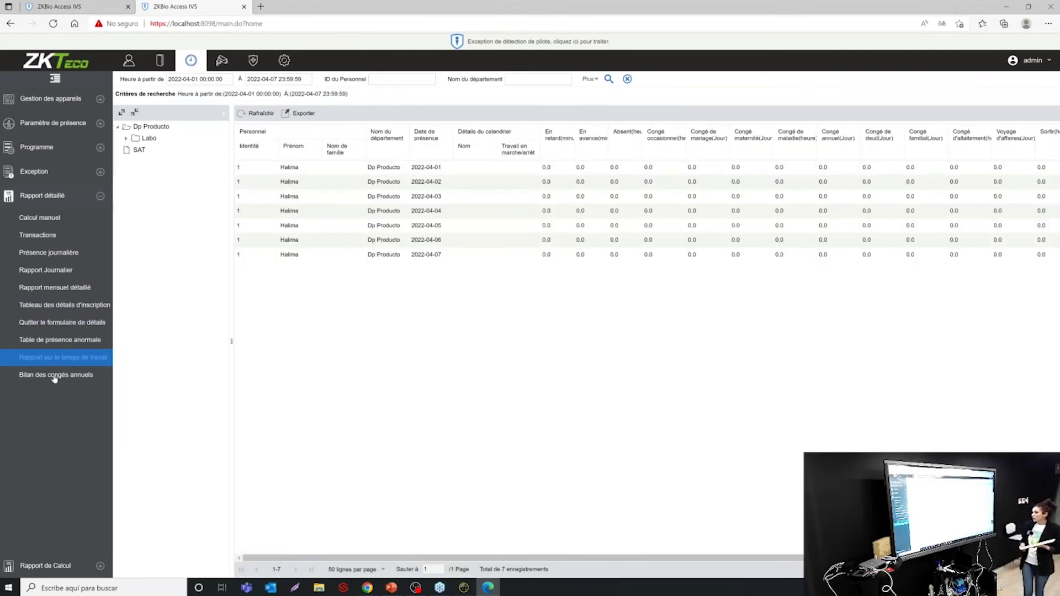
{"action": "left_click", "coordinate": [54, 376]}
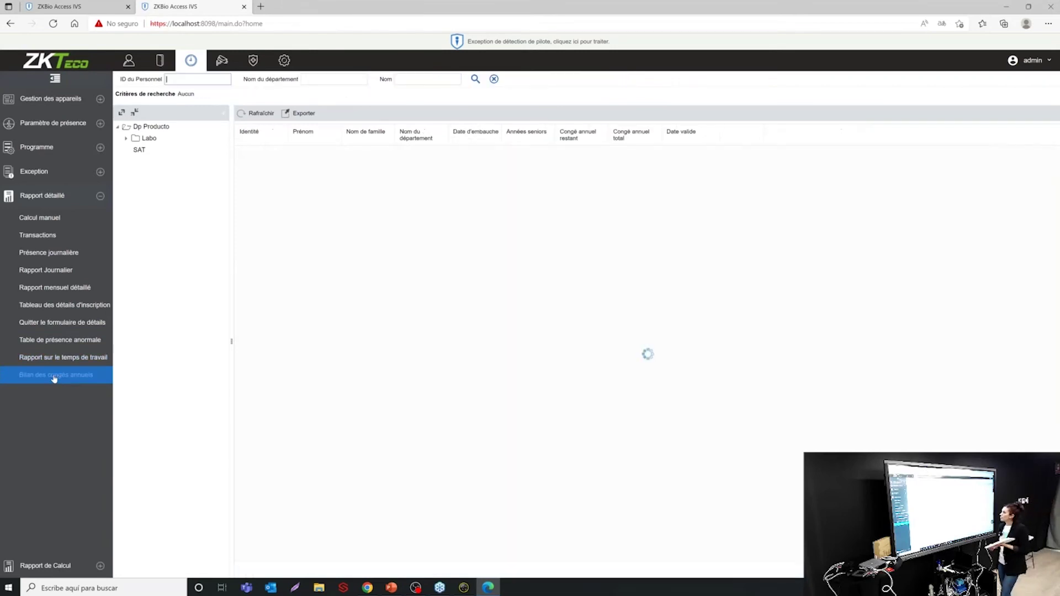
{"action": "left_click", "coordinate": [47, 566]}
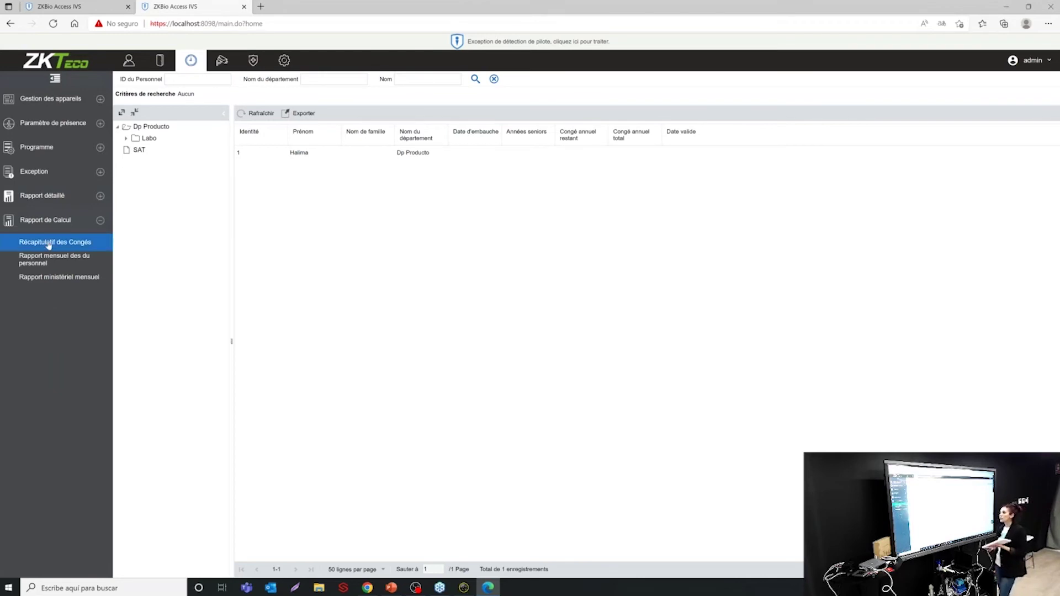
- View the leave summary, monthly personnel and monthly department reports for Dp Producto
{"action": "left_click", "coordinate": [49, 243]}
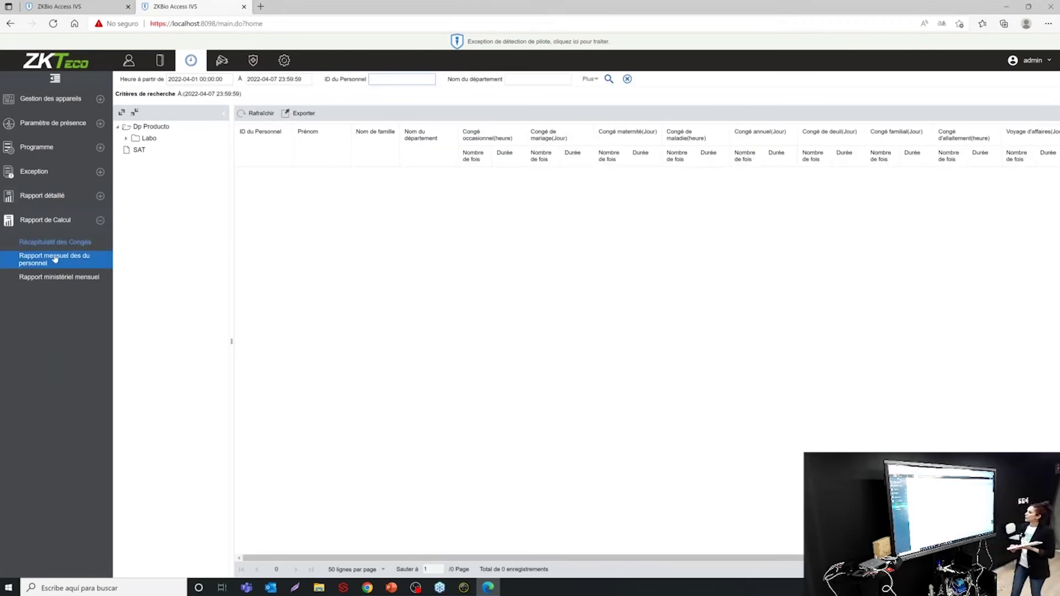
{"action": "left_click", "coordinate": [54, 259]}
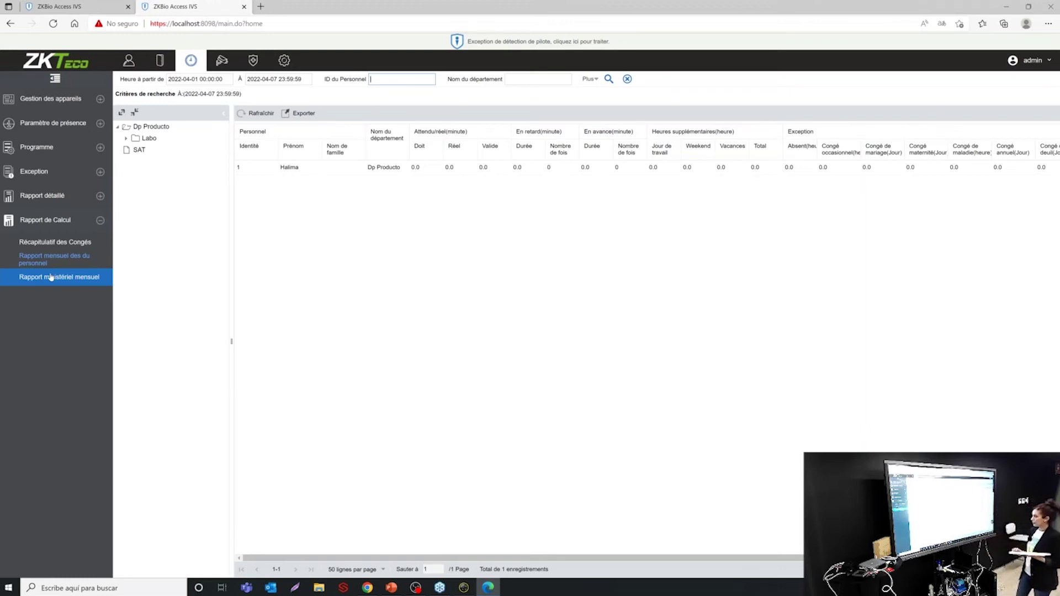
{"action": "left_click", "coordinate": [50, 277]}
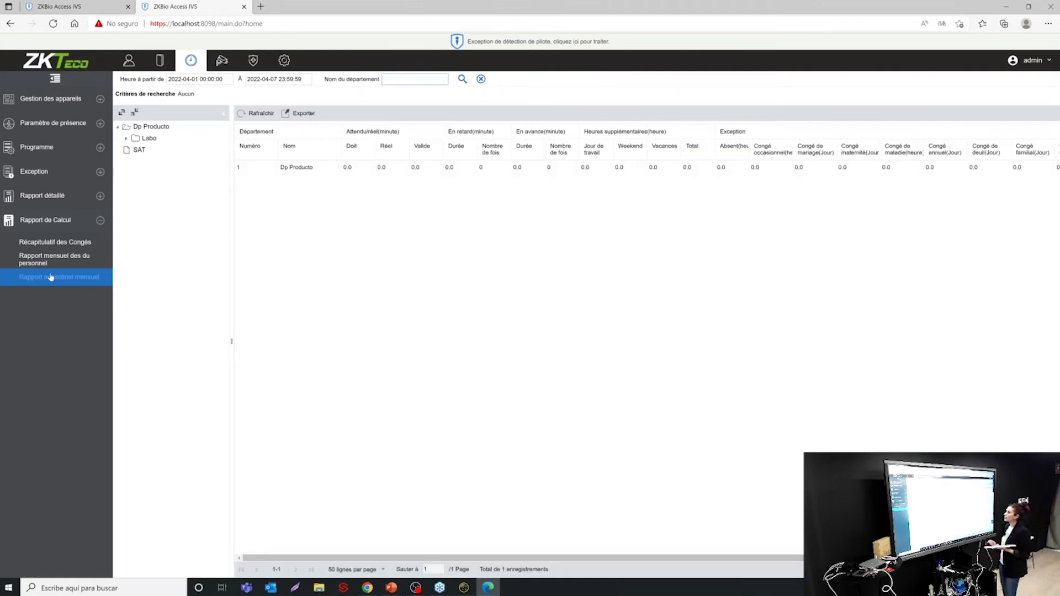
- Go to the device list showing the C2-260 and open the Chercher search window
{"action": "left_click", "coordinate": [164, 64]}
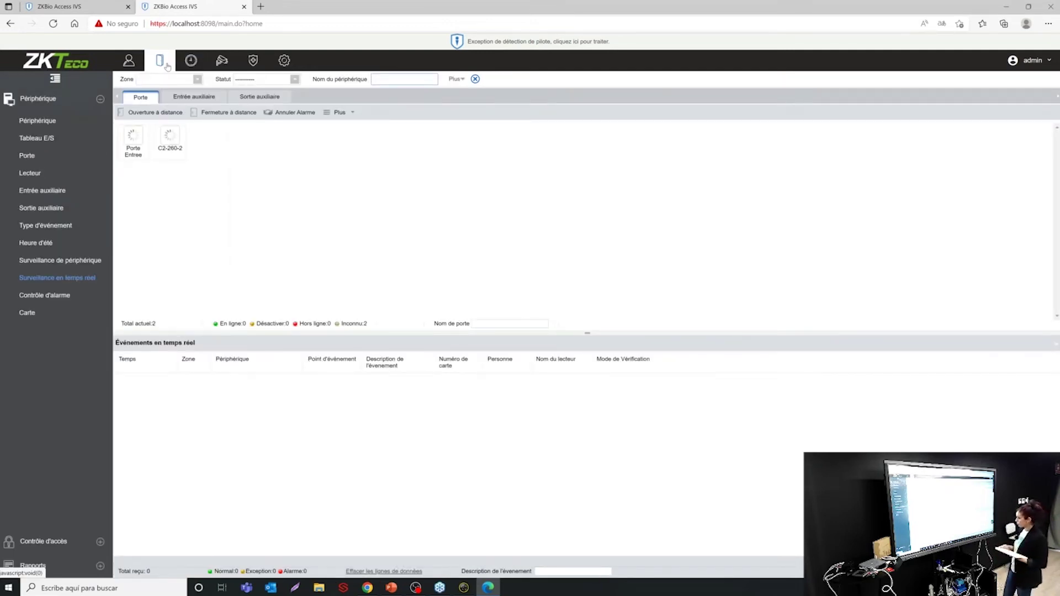
{"action": "left_click", "coordinate": [36, 105]}
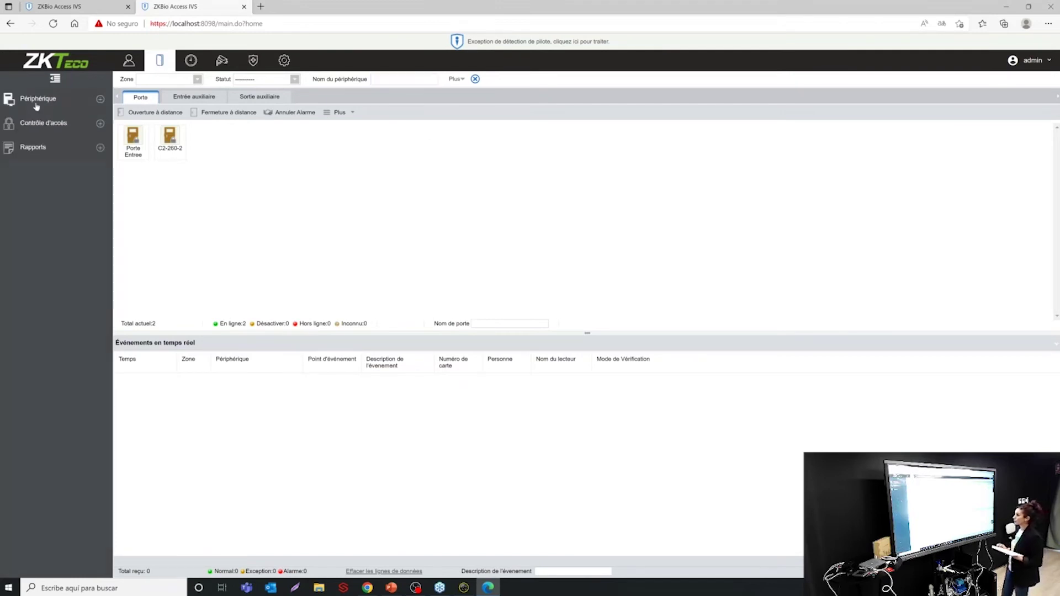
{"action": "left_click", "coordinate": [37, 102]}
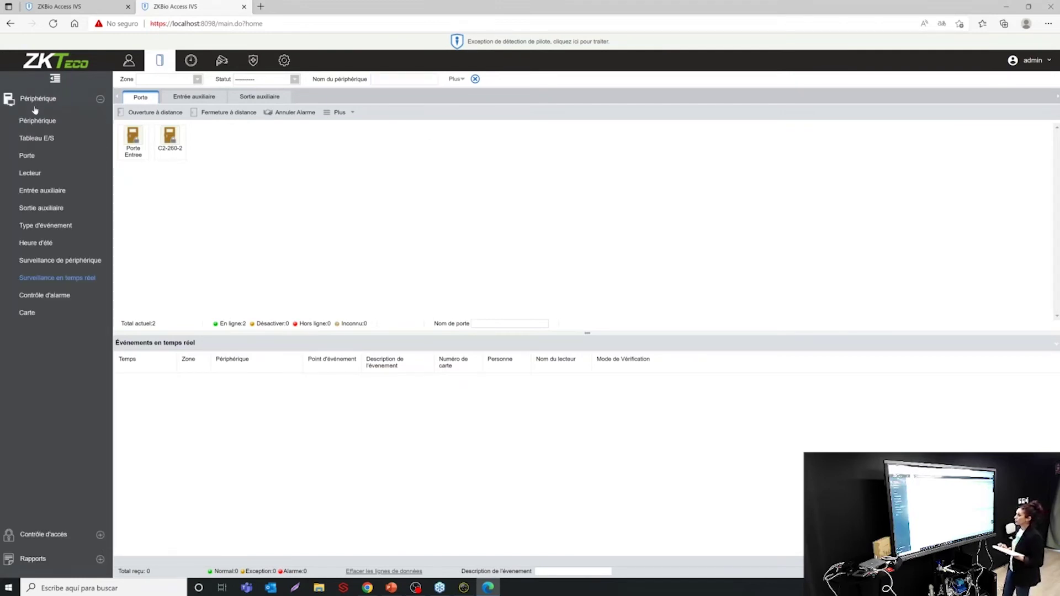
{"action": "left_click", "coordinate": [39, 146]}
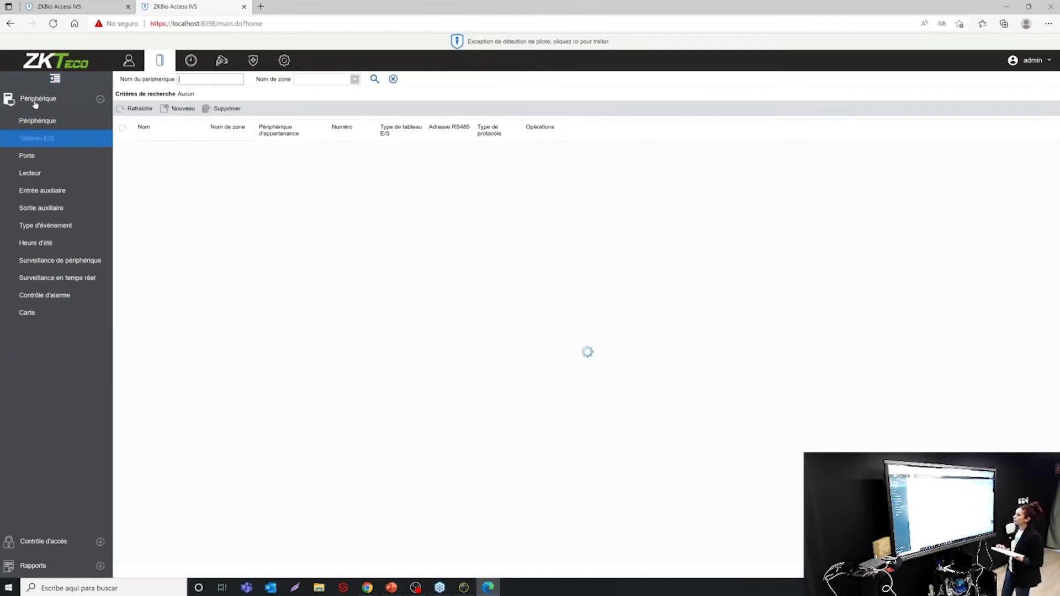
{"action": "left_click", "coordinate": [36, 120]}
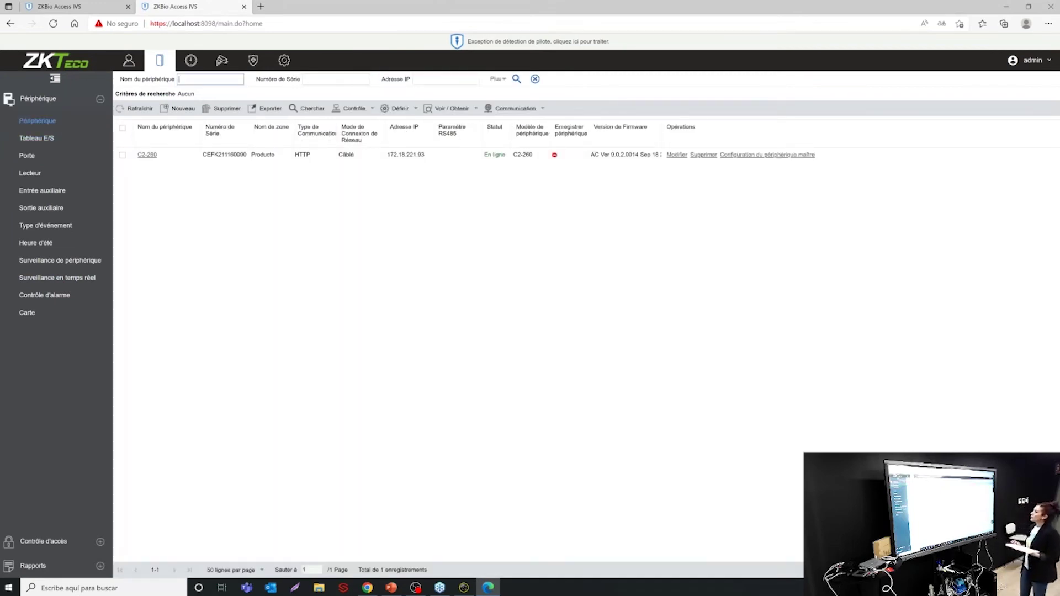
{"action": "left_click", "coordinate": [311, 109]}
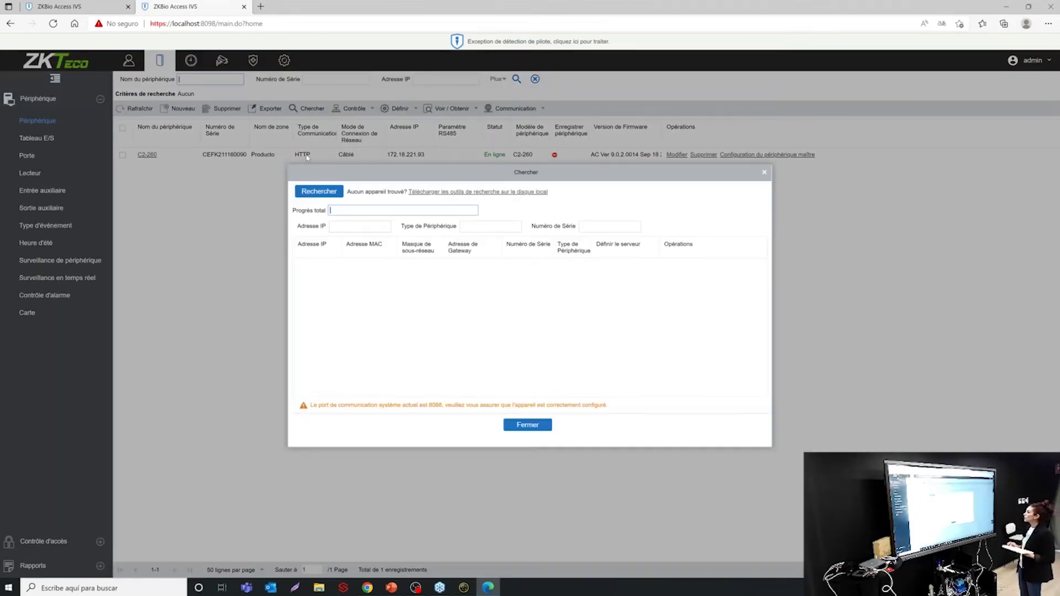
- Search the network, finding four devices, and open the add form for 169.254.202.242
{"action": "left_click", "coordinate": [315, 191]}
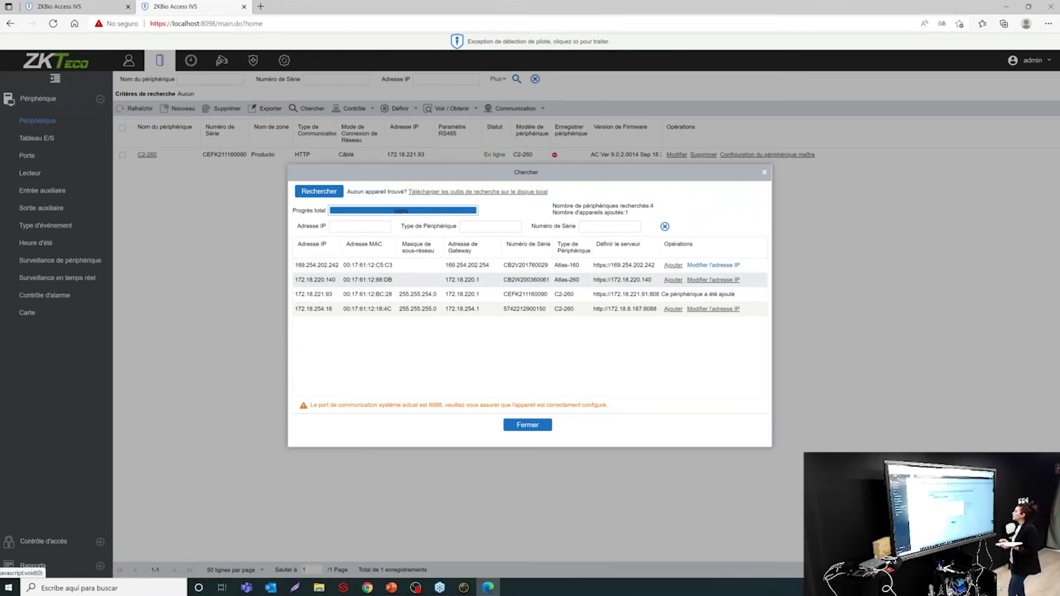
{"action": "left_click", "coordinate": [699, 266]}
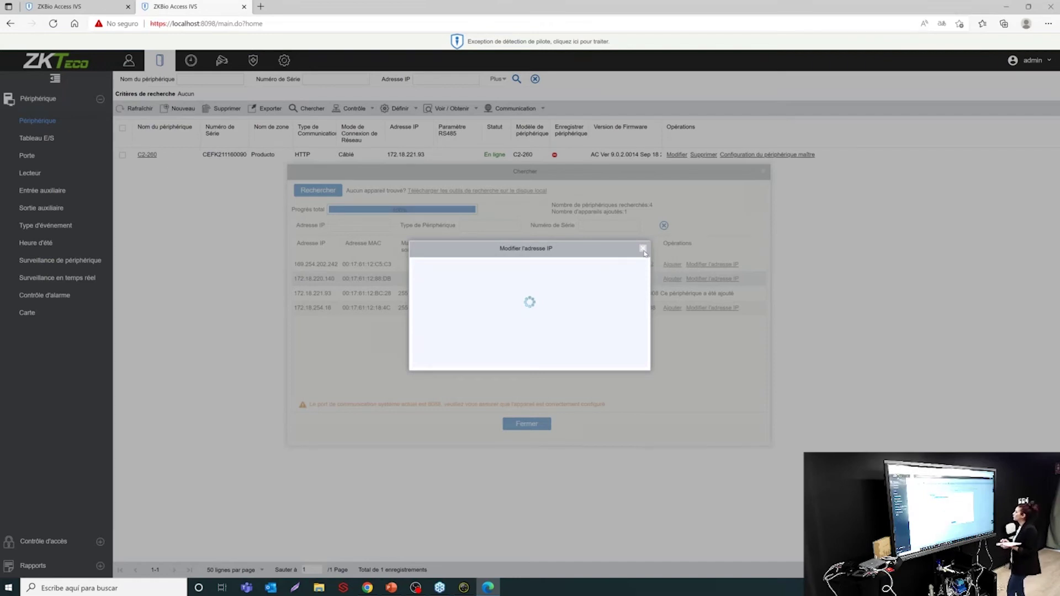
{"action": "left_click", "coordinate": [643, 249]}
{"action": "left_click", "coordinate": [673, 265]}
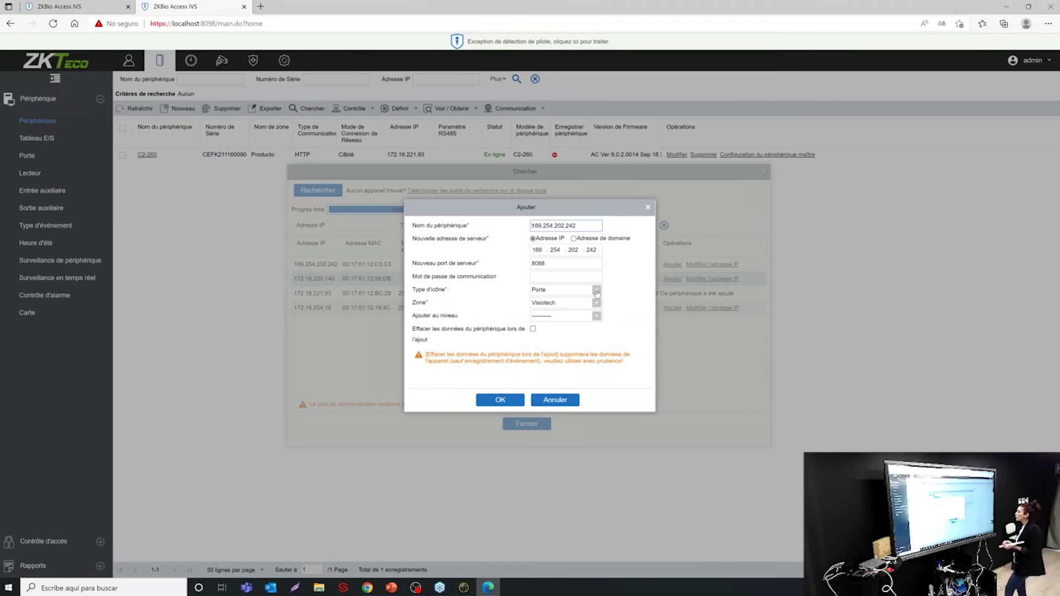
- Keep icon Porte with no level, then close the 169.254.202.242 add form without adding
{"action": "left_click", "coordinate": [597, 292]}
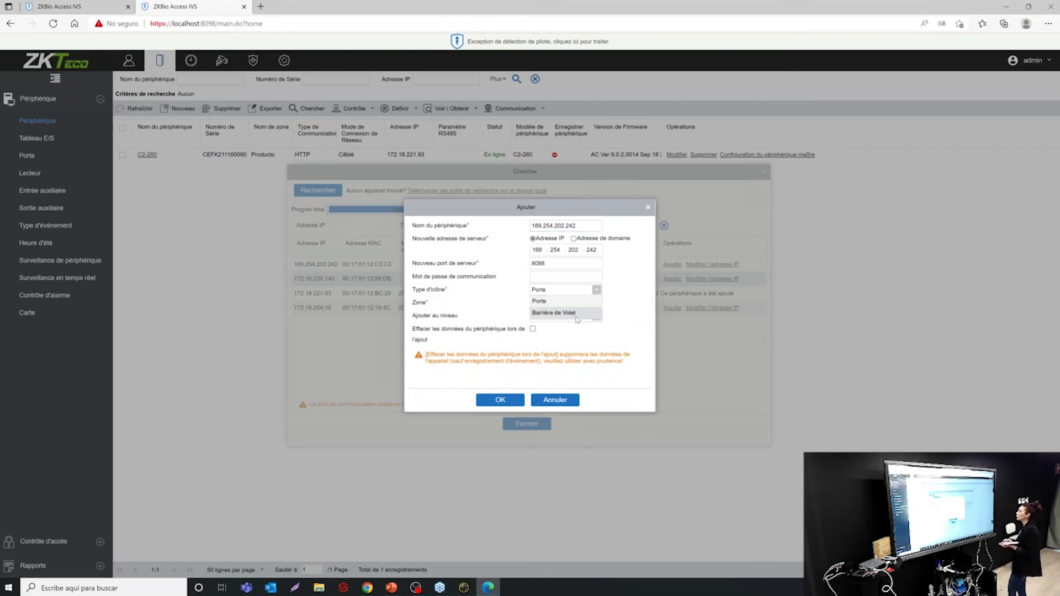
{"action": "left_click", "coordinate": [620, 379]}
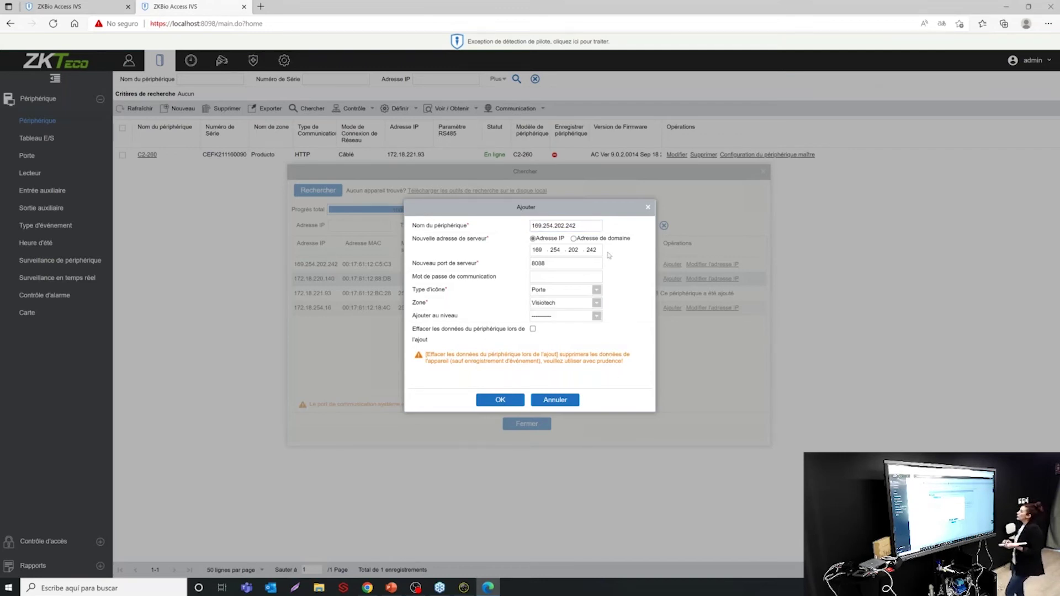
{"action": "left_click", "coordinate": [597, 317]}
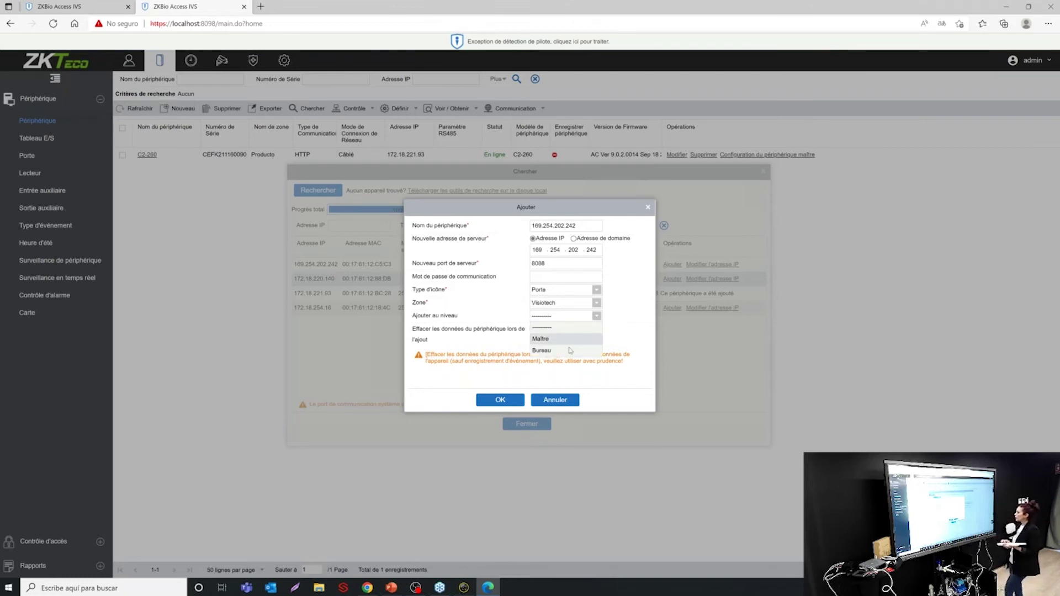
{"action": "left_click", "coordinate": [616, 341]}
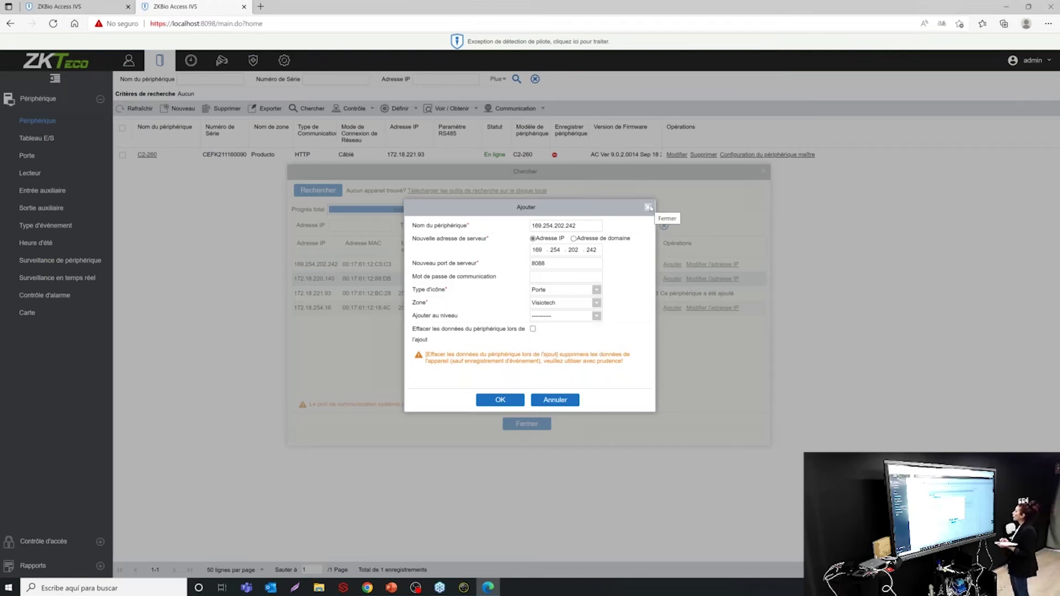
{"action": "left_click", "coordinate": [650, 207]}
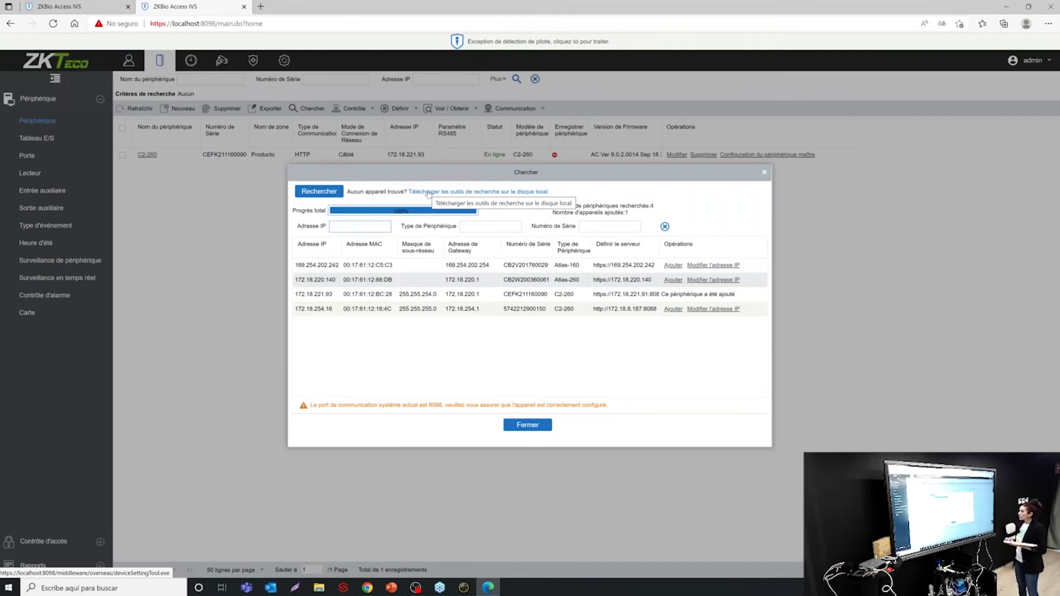
- Run the downloaded deviceSettingTool, search, and select the Atlas-260 at 172.18.220.140
{"action": "left_click", "coordinate": [428, 193]}
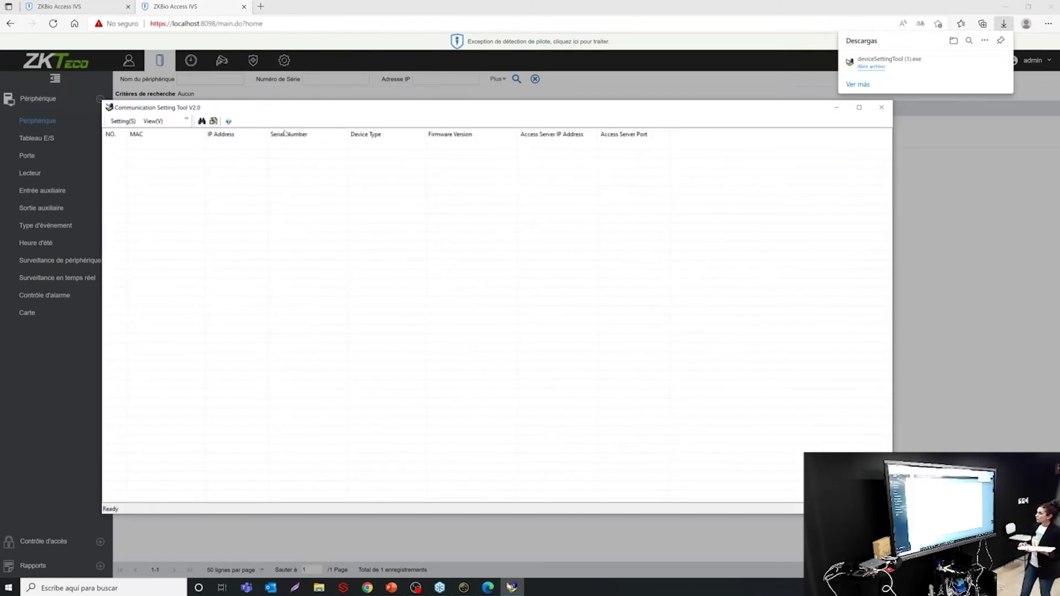
{"action": "left_click", "coordinate": [201, 121]}
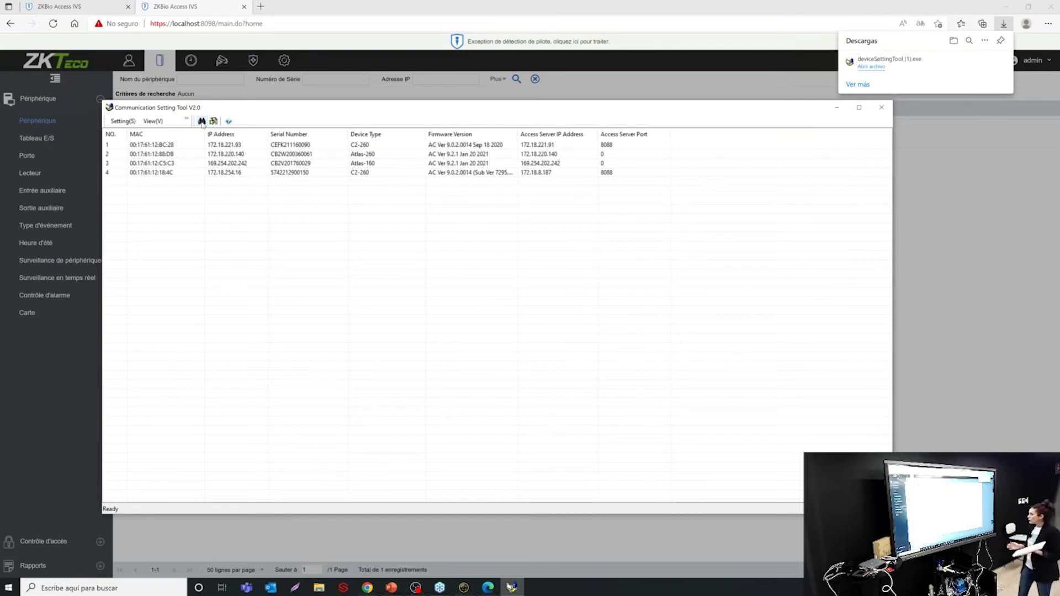
{"action": "left_click", "coordinate": [235, 147]}
{"action": "left_click", "coordinate": [236, 156]}
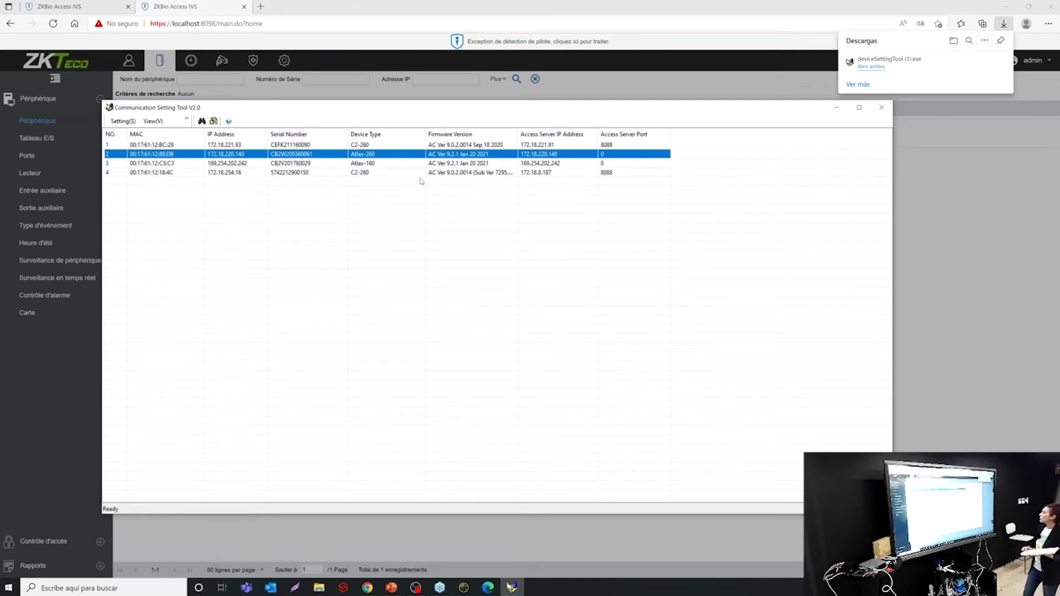
- Close the search tool and open the edit form for Porte Entree from the door list
{"action": "left_click", "coordinate": [883, 110]}
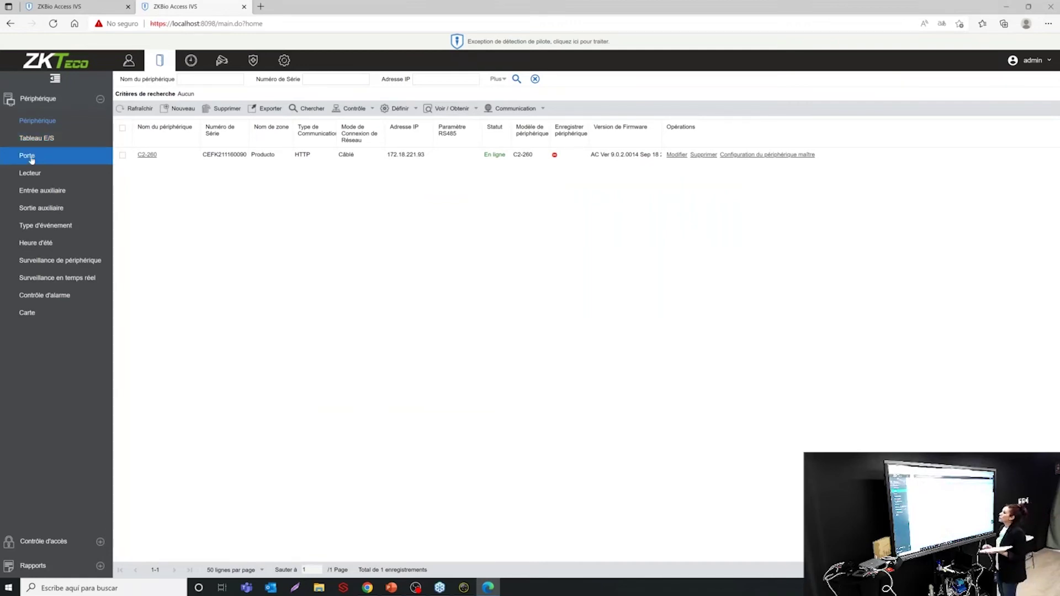
{"action": "left_click", "coordinate": [31, 158]}
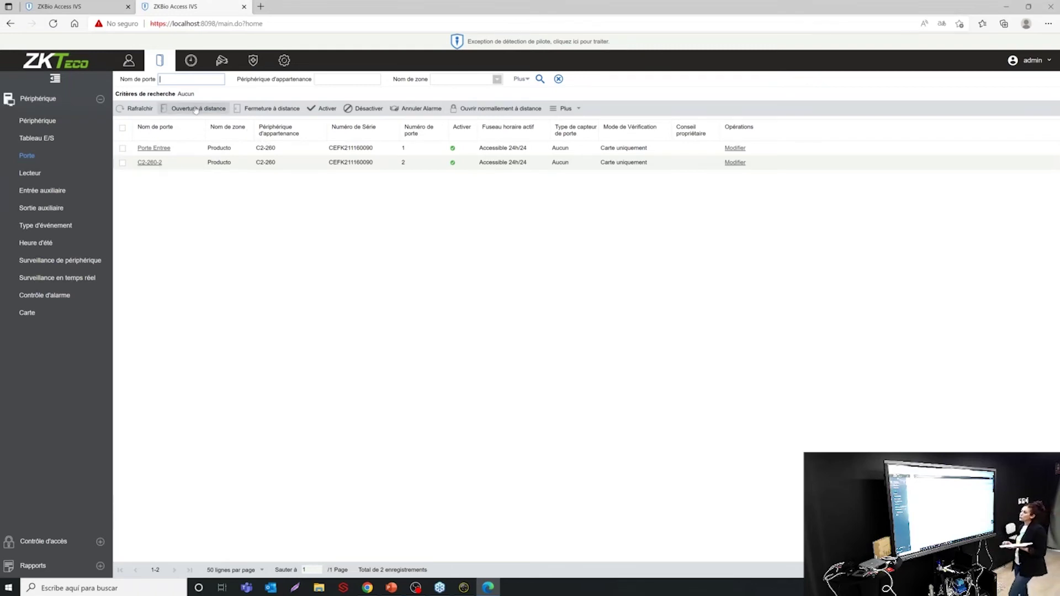
{"action": "left_click", "coordinate": [123, 148]}
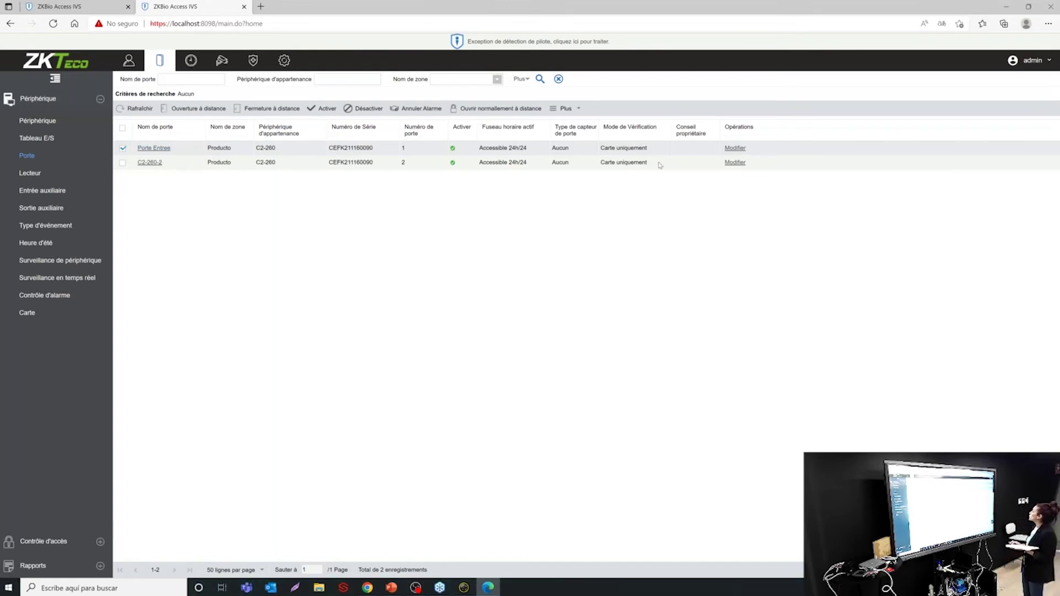
{"action": "left_click", "coordinate": [734, 148]}
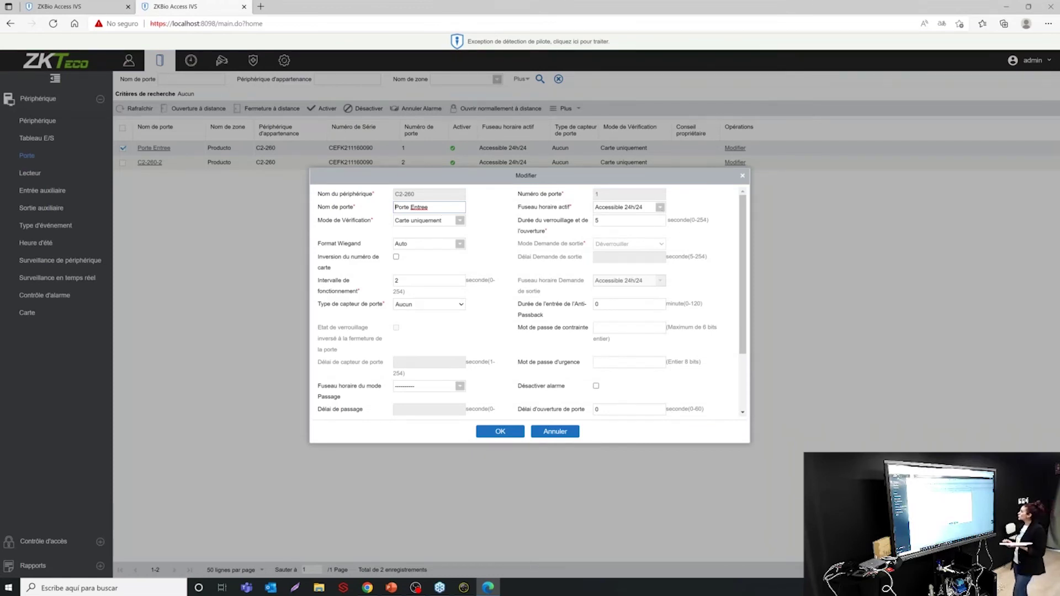
- Keep Porte Entree's active time zone at Accessible 24h/24 and close its settings unsaved
{"action": "left_click", "coordinate": [660, 208]}
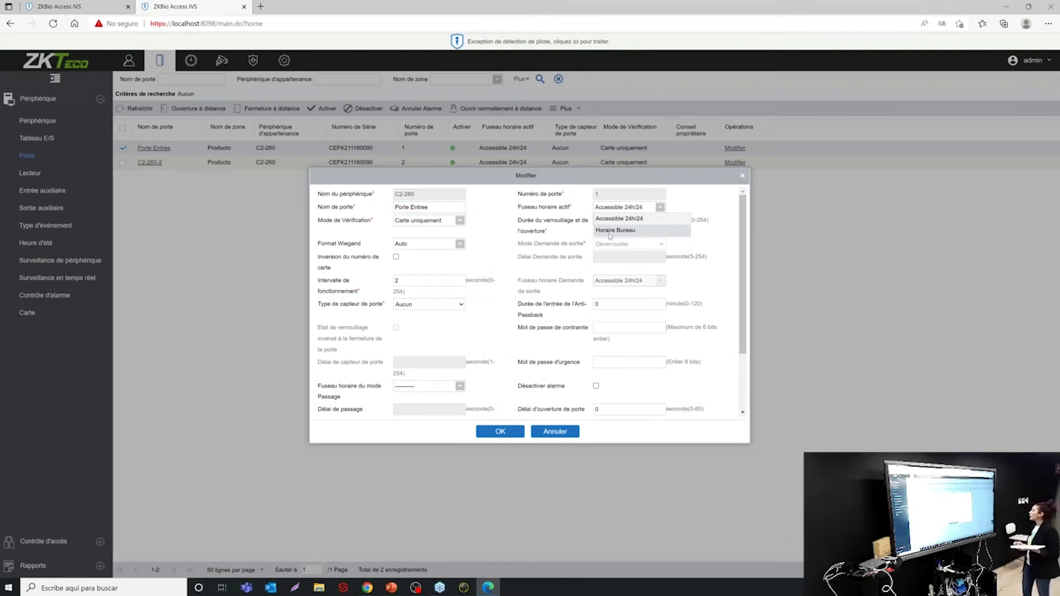
{"action": "left_click", "coordinate": [709, 190]}
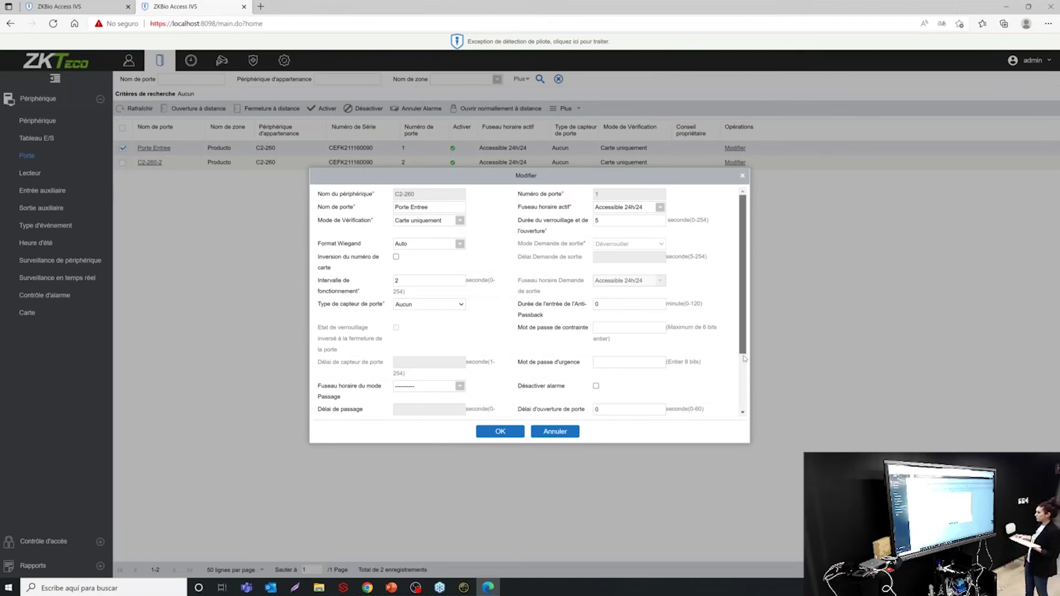
{"action": "left_click_drag", "start_coordinate": [746, 343], "coordinate": [746, 413]}
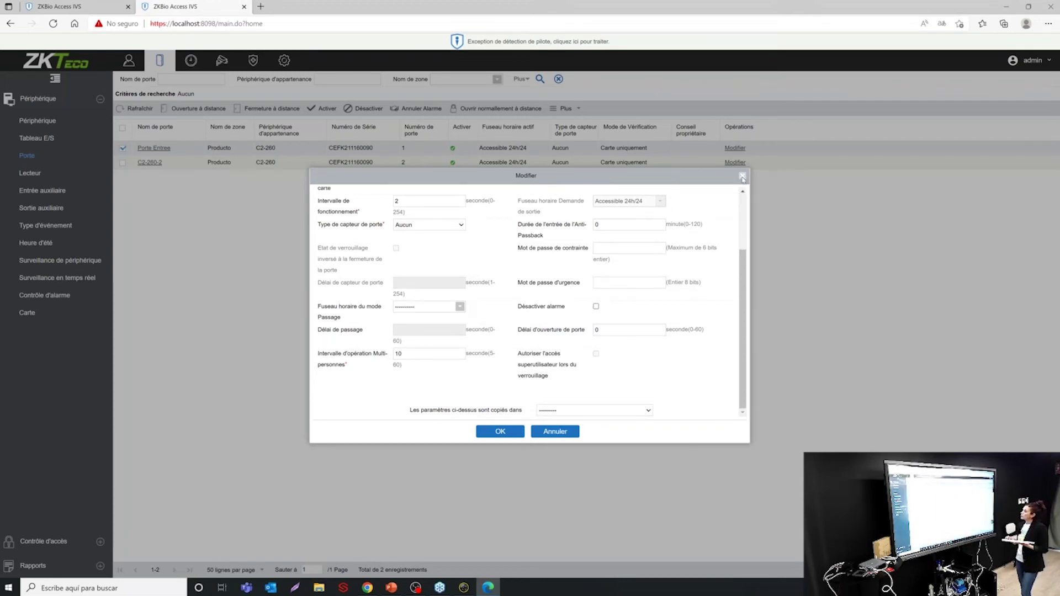
{"action": "left_click", "coordinate": [743, 176]}
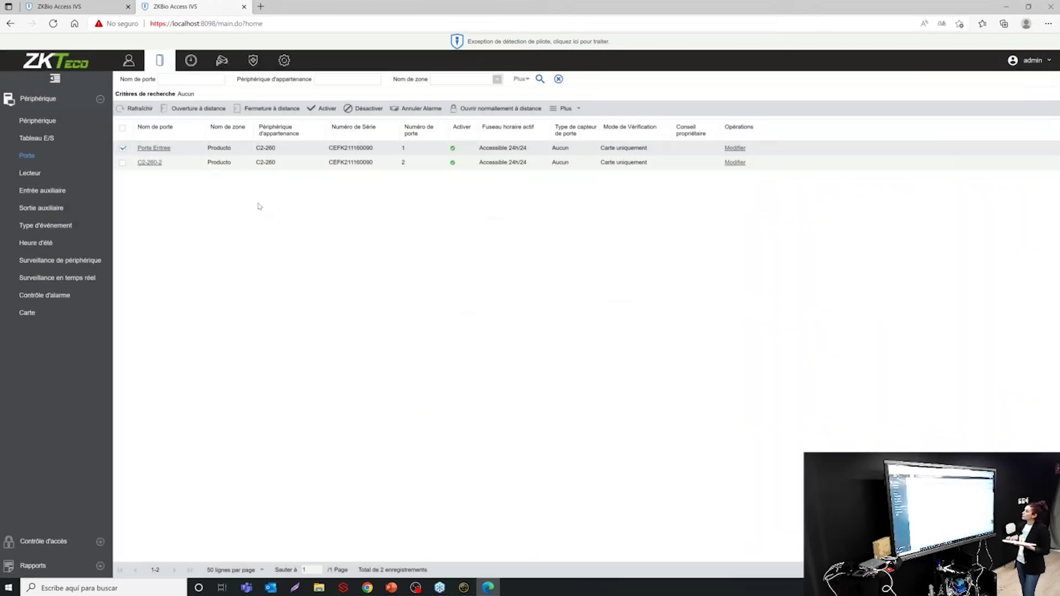
- Move from the card reader list to the auxiliary inputs, showing Incendie on AUX1 and Entrée auxiliaire-2 on AUX2
{"action": "left_click", "coordinate": [60, 180]}
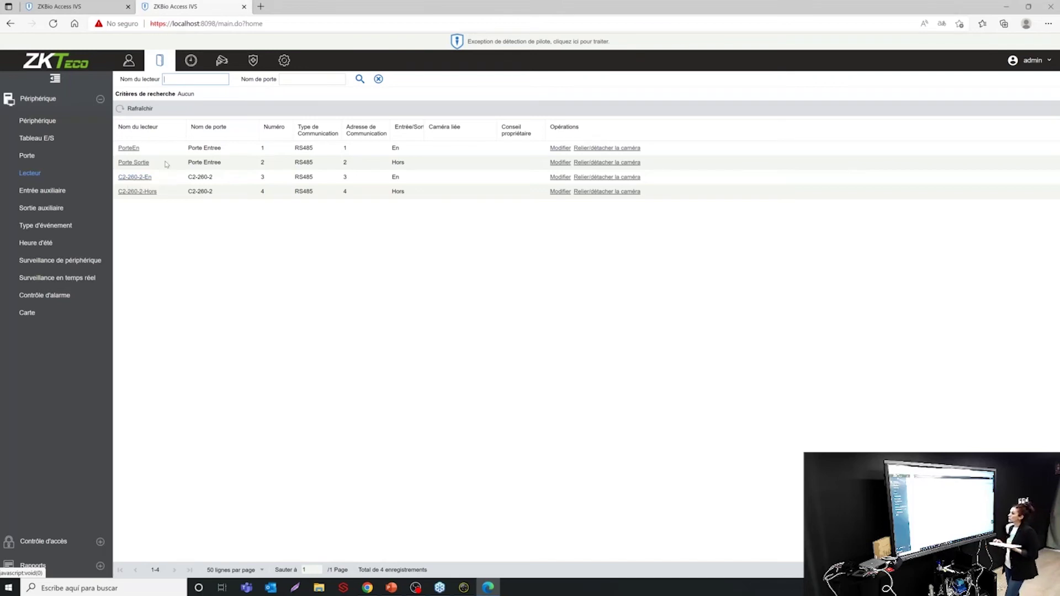
{"action": "left_click", "coordinate": [70, 194]}
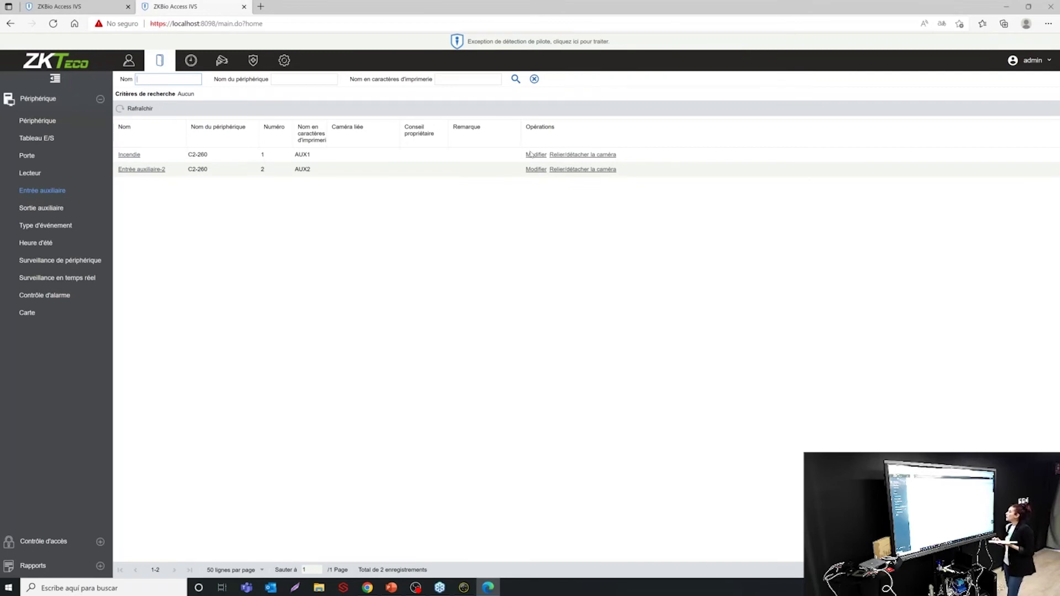
- Check Incendie's time zone options without changes, then view auxiliary outputs and the 67 C2-260 event types
{"action": "left_click", "coordinate": [530, 155]}
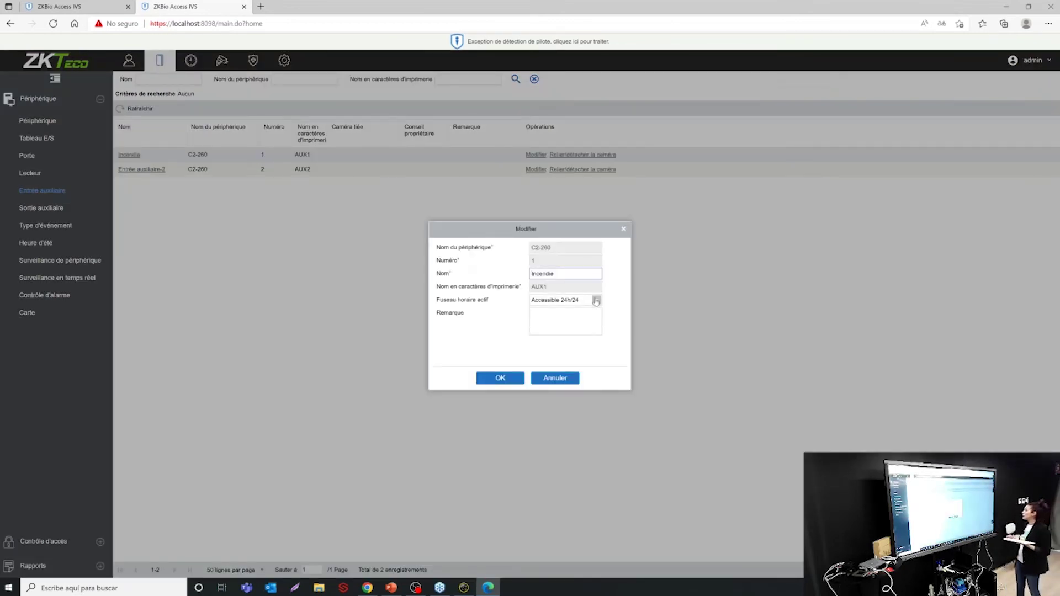
{"action": "left_click", "coordinate": [596, 301]}
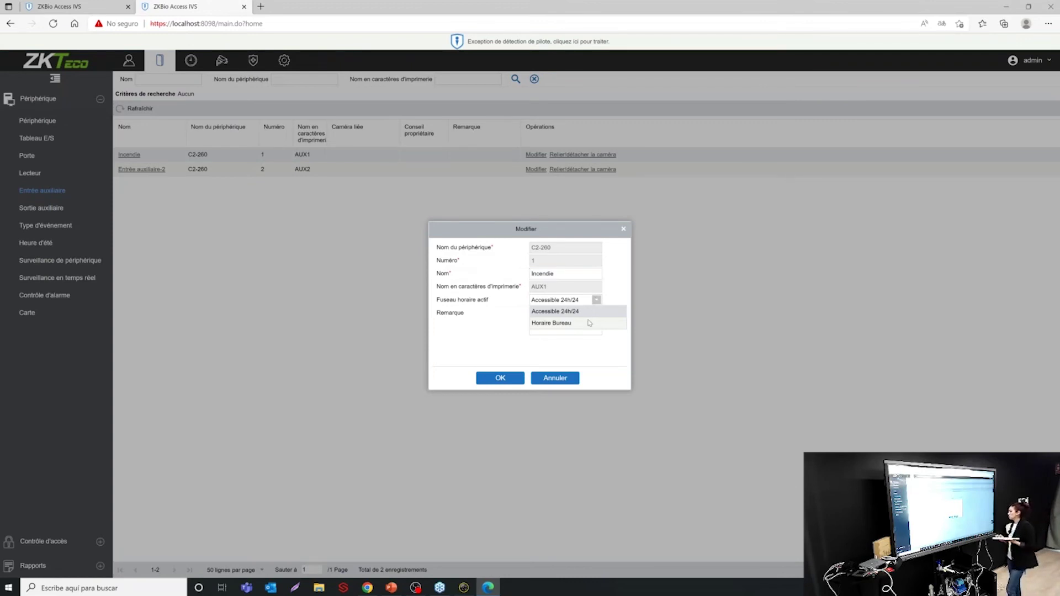
{"action": "left_click", "coordinate": [624, 230]}
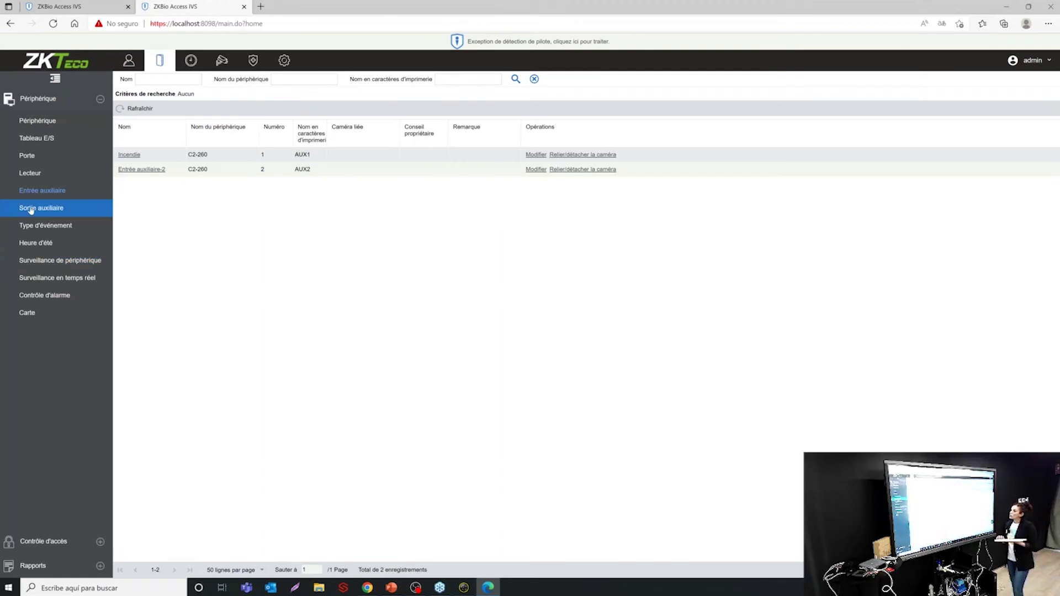
{"action": "left_click", "coordinate": [31, 209]}
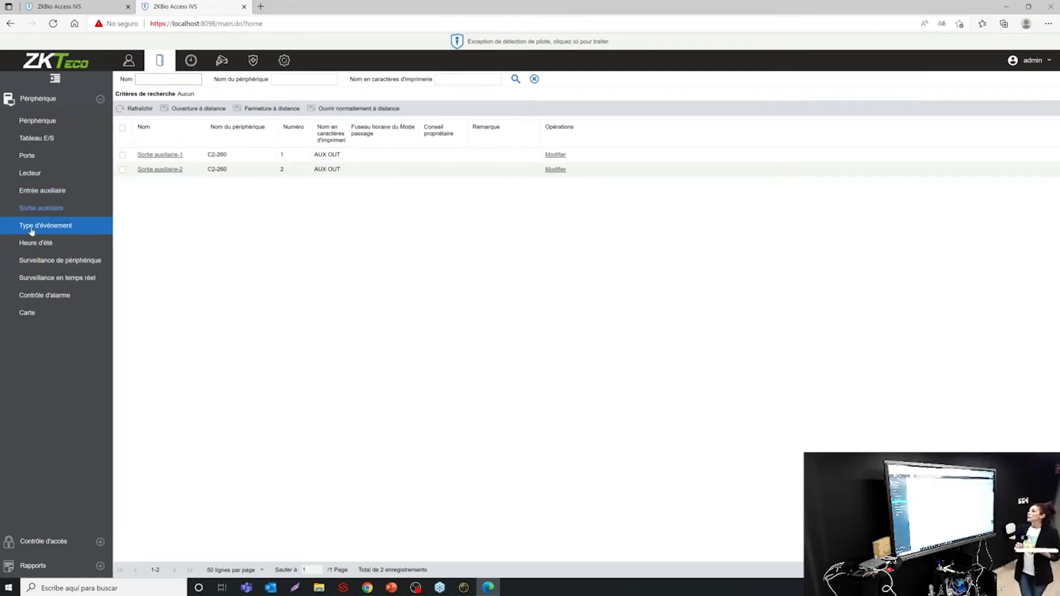
{"action": "left_click", "coordinate": [31, 227]}
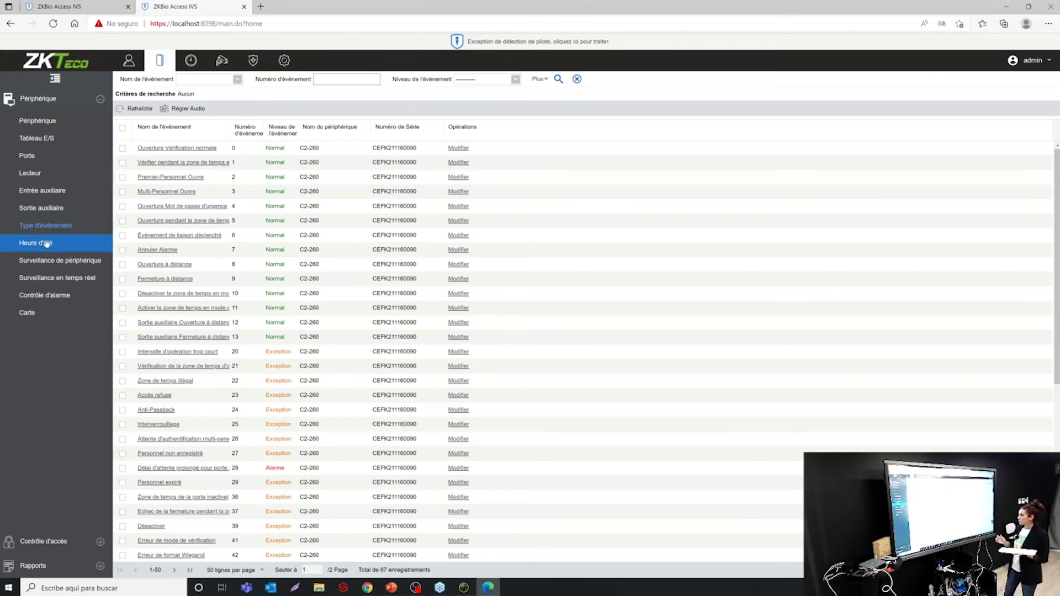
- Review the Heure d'été rule and a new rule's week and month options, then cancel the new rule
{"action": "left_click", "coordinate": [47, 244]}
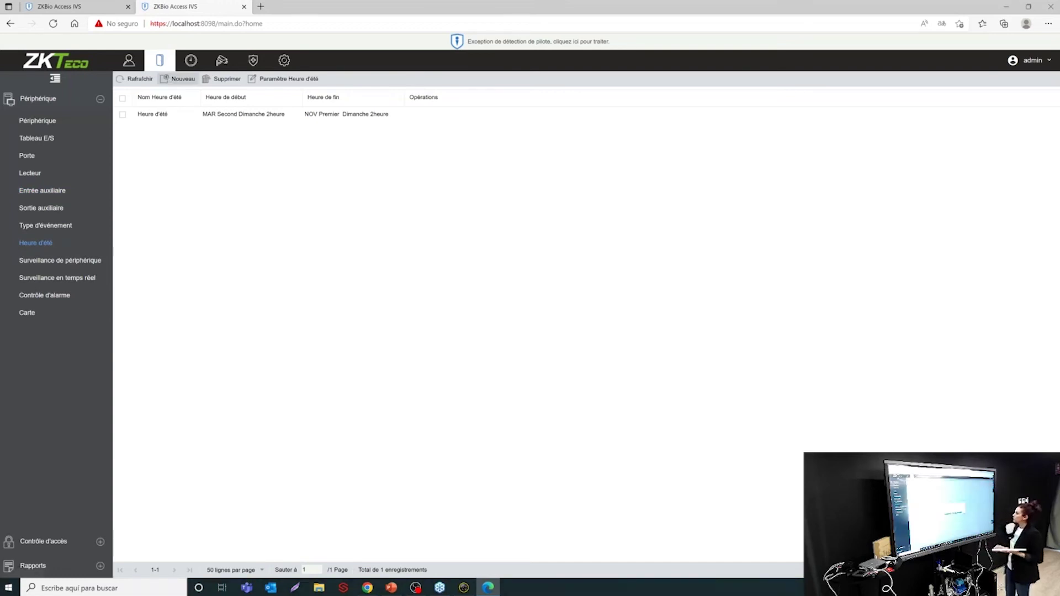
{"action": "left_click", "coordinate": [178, 79]}
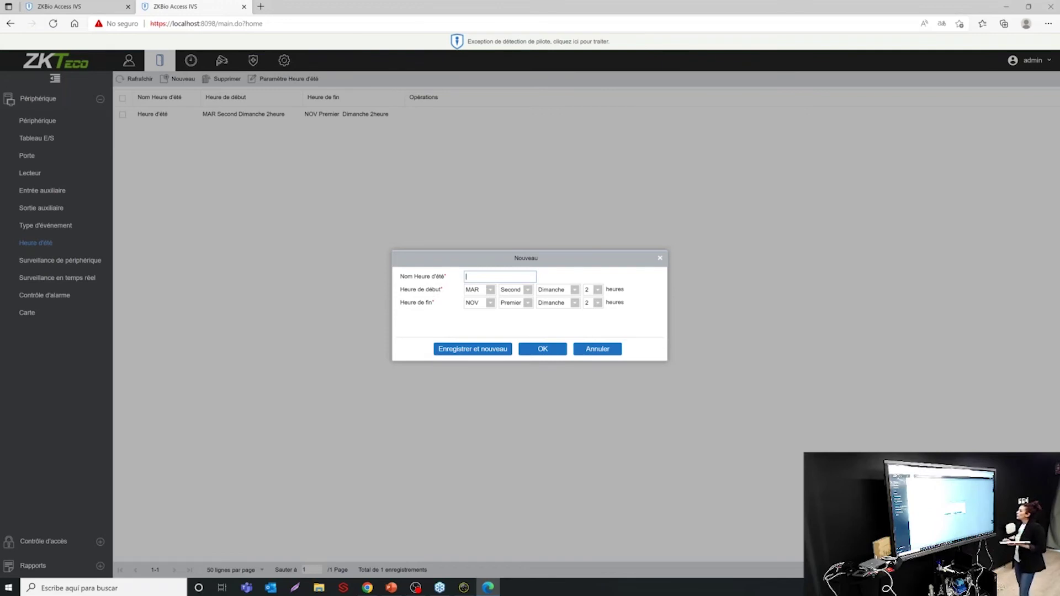
{"action": "left_click", "coordinate": [514, 289]}
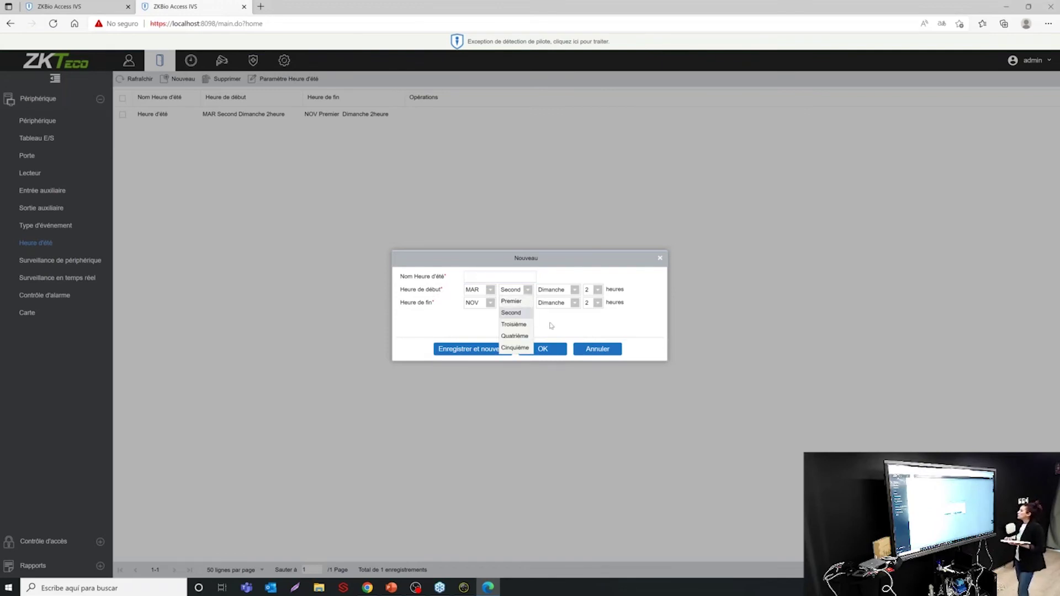
{"action": "left_click", "coordinate": [551, 326]}
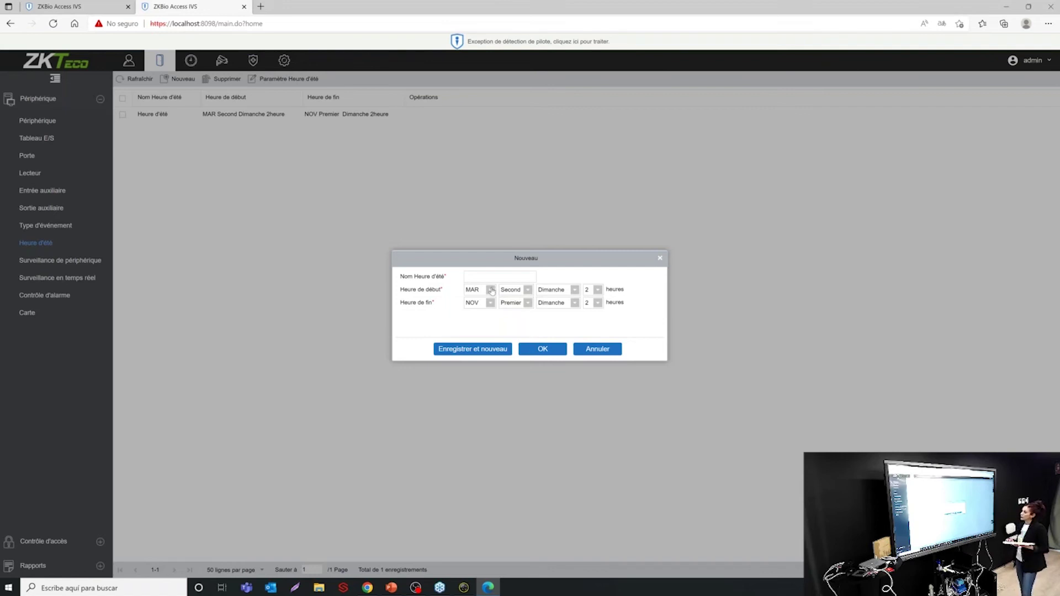
{"action": "left_click", "coordinate": [490, 290]}
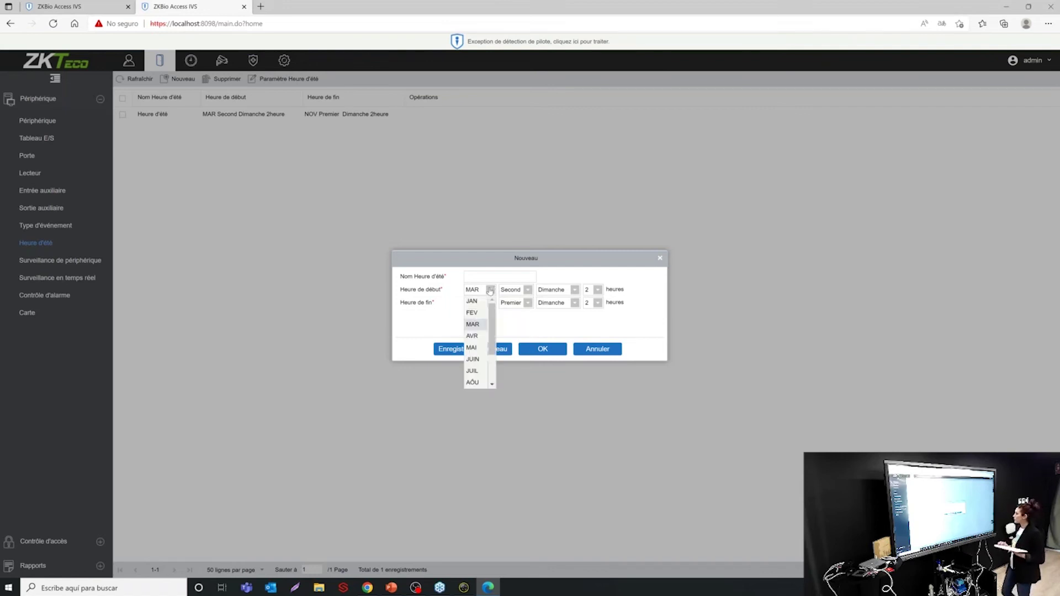
{"action": "left_click", "coordinate": [529, 290]}
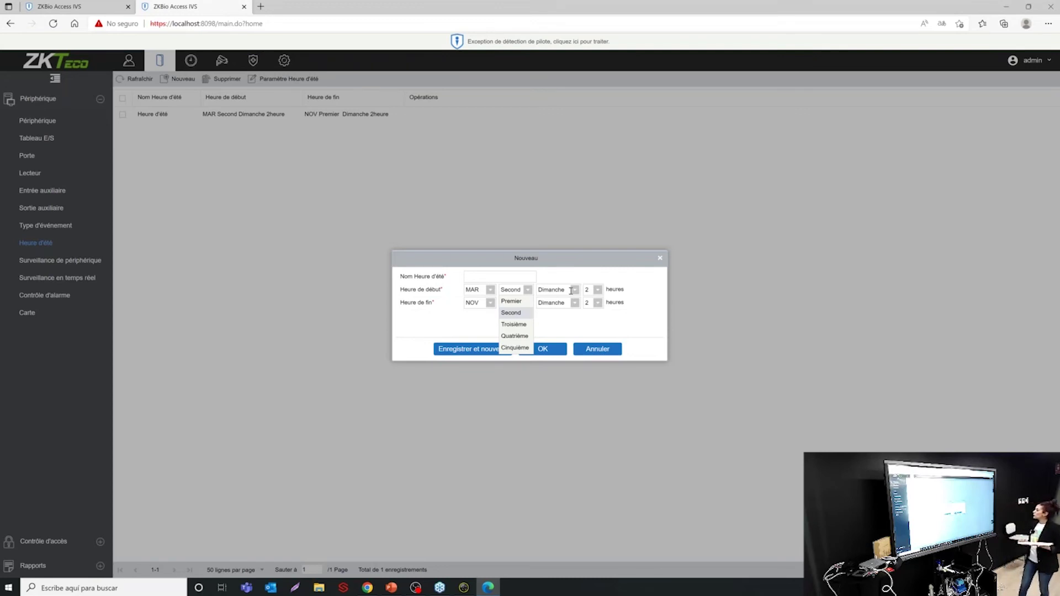
{"action": "left_click", "coordinate": [662, 258]}
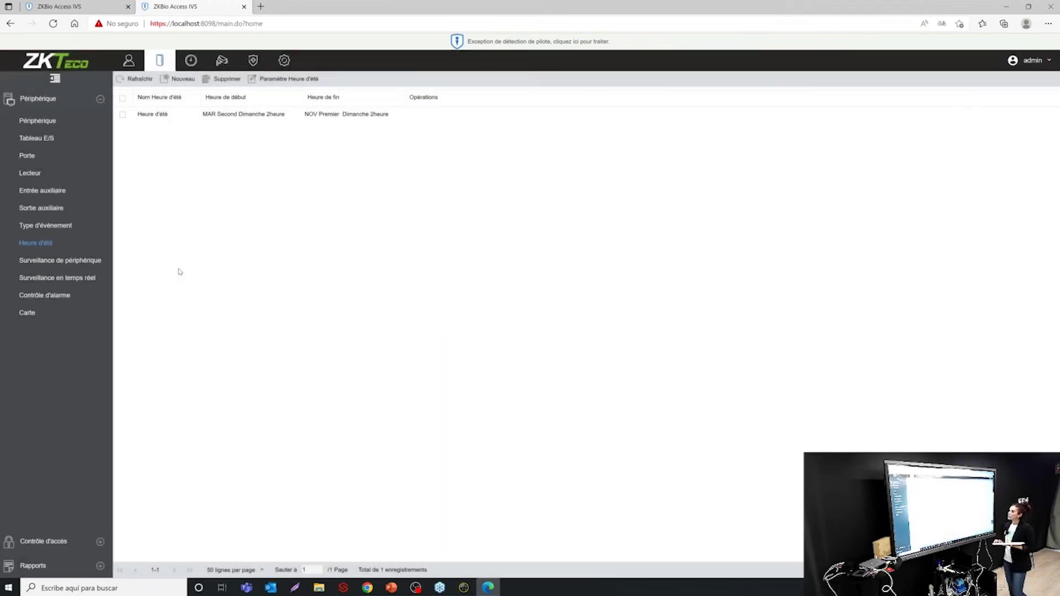
- Open Surveillance en temps réel under Périphérique to see the online Porte Entree and C2-260-2 doors
{"action": "left_click", "coordinate": [32, 260]}
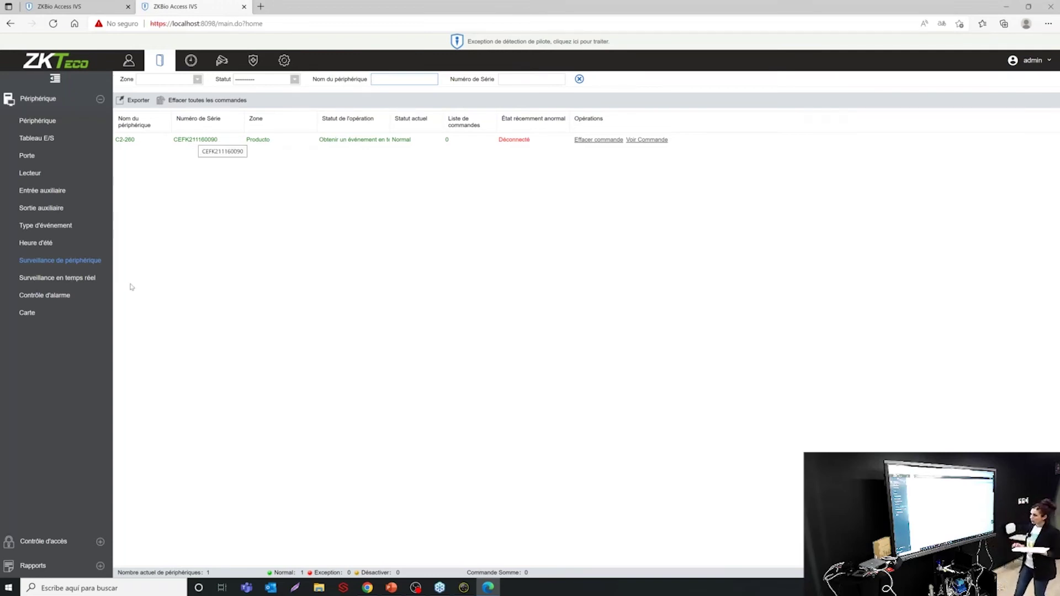
{"action": "left_click", "coordinate": [40, 278]}
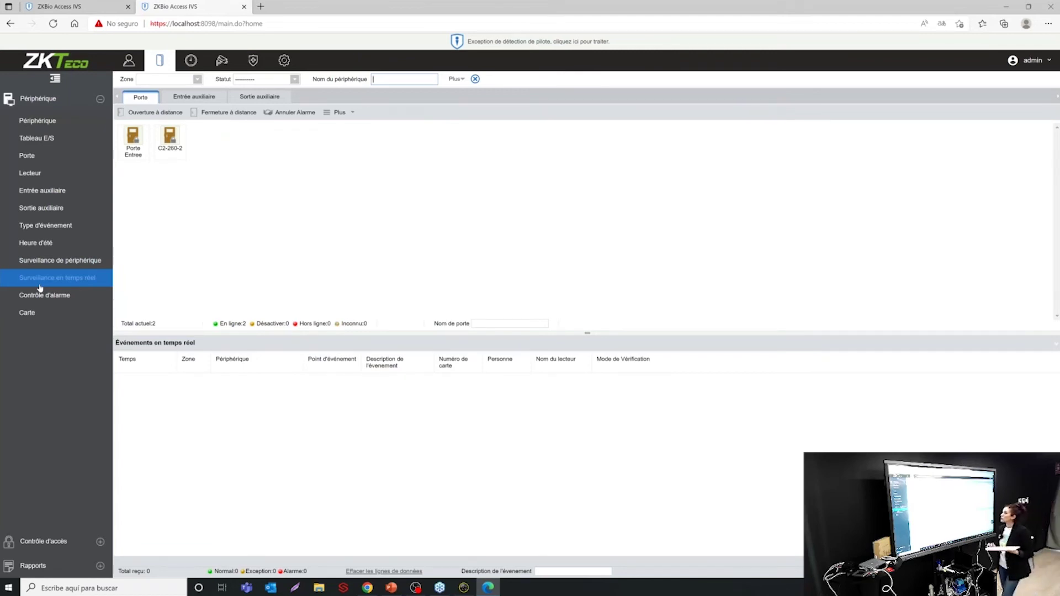
- Select the Porte Entree door and request Ouverture à distance, bringing up the security password prompt
{"action": "left_click", "coordinate": [134, 147]}
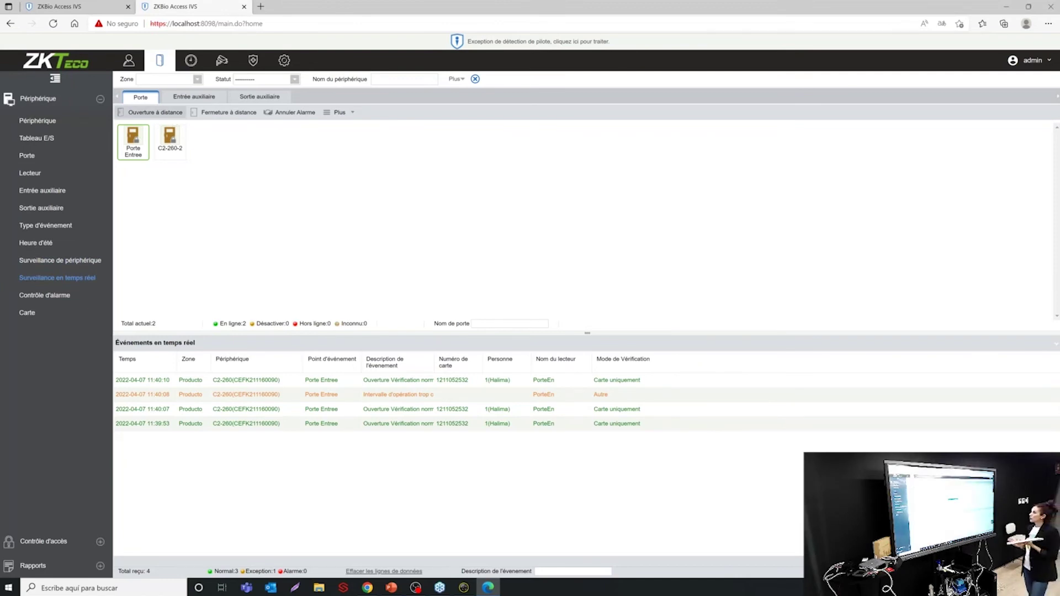
{"action": "left_click", "coordinate": [152, 112]}
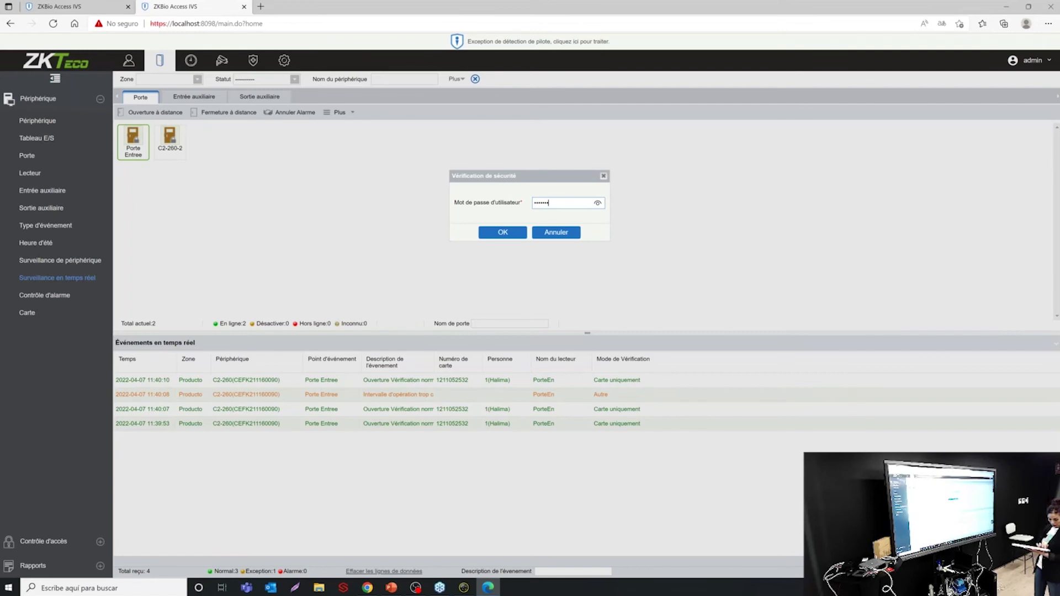
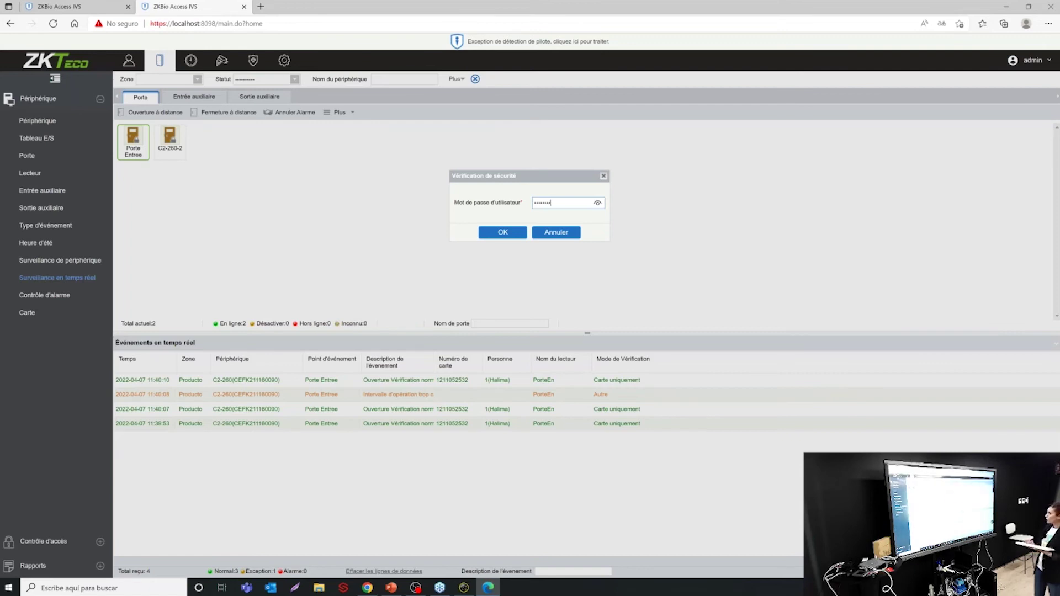
- Enter the security password and open Porte Entree for 5 seconds, then verify the password for remote closing
{"action": "key", "text": "Return"}
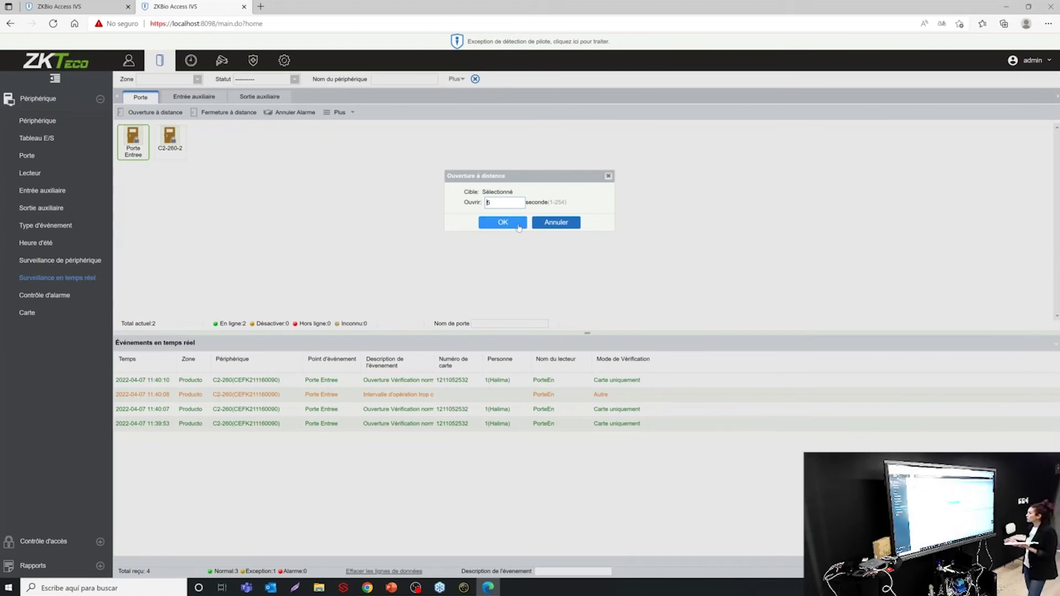
{"action": "left_click", "coordinate": [519, 227]}
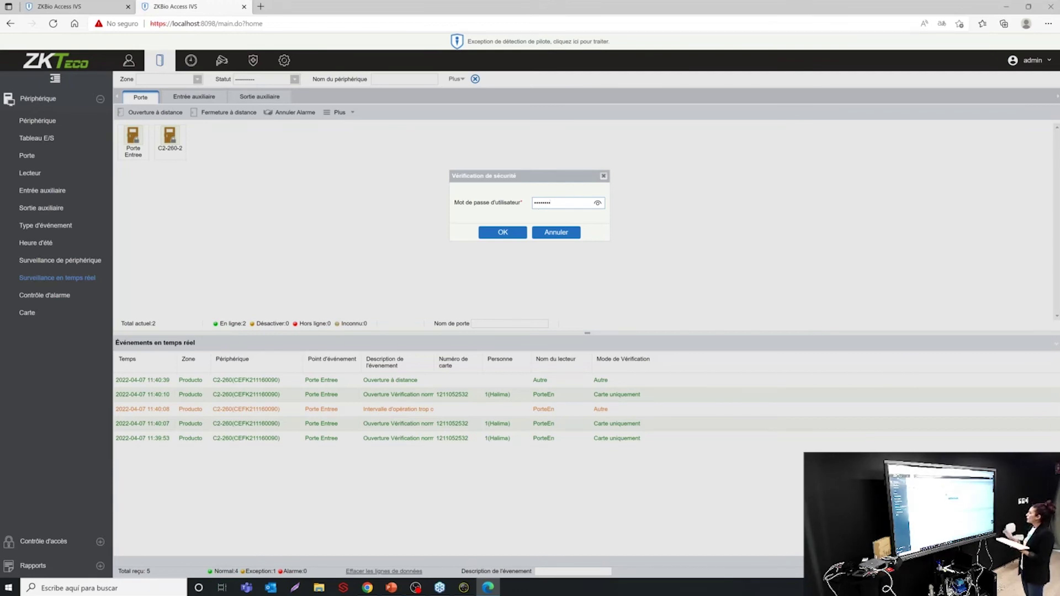
{"action": "key", "text": "Return"}
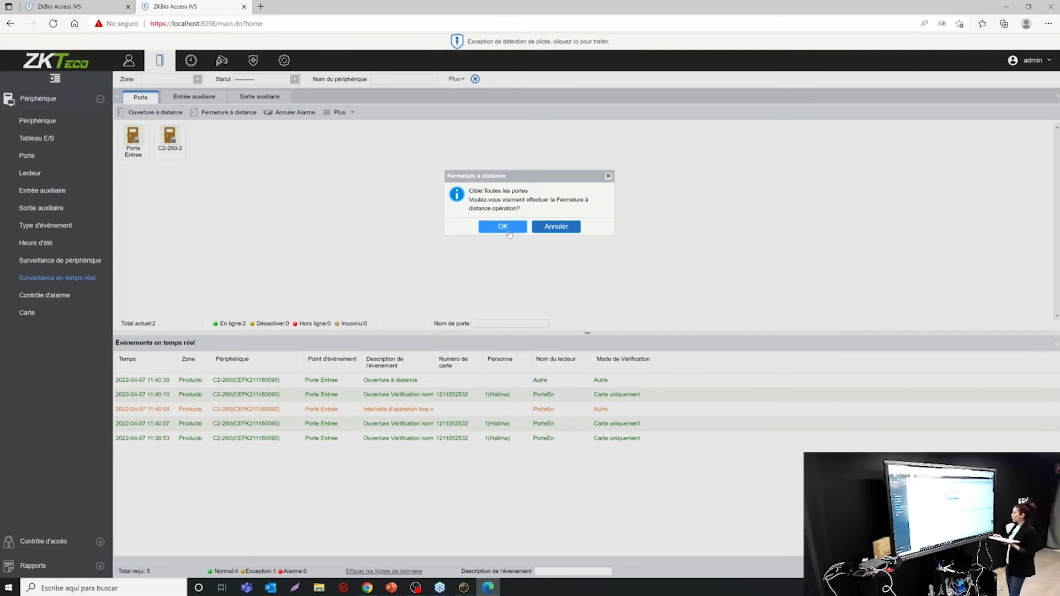
- Confirm the remote close of all doors, review auxiliary inputs and outputs, then open Contrôle d'alarme
{"action": "left_click", "coordinate": [503, 227]}
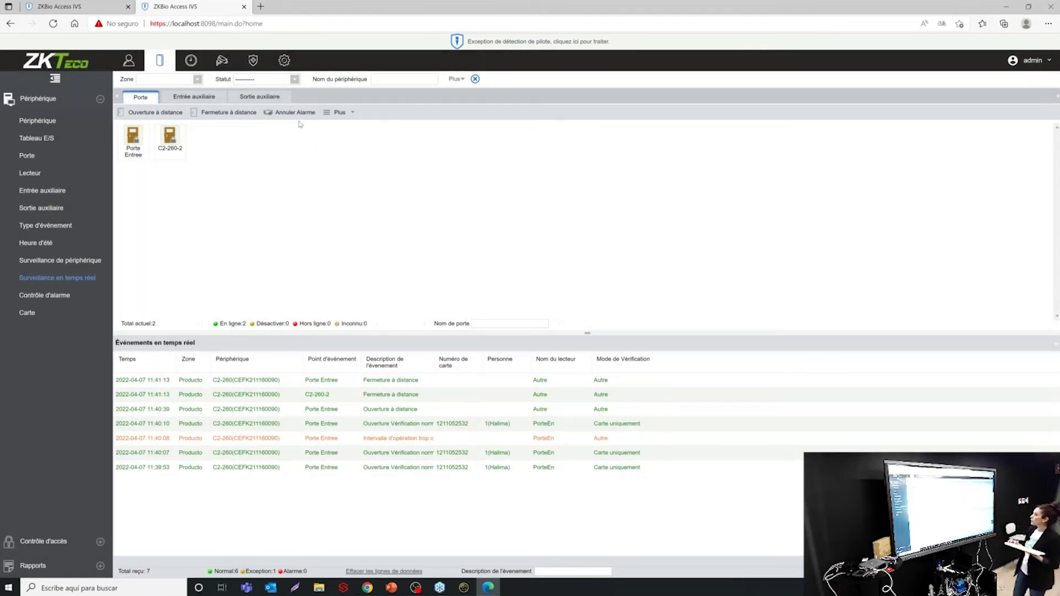
{"action": "left_click", "coordinate": [210, 103]}
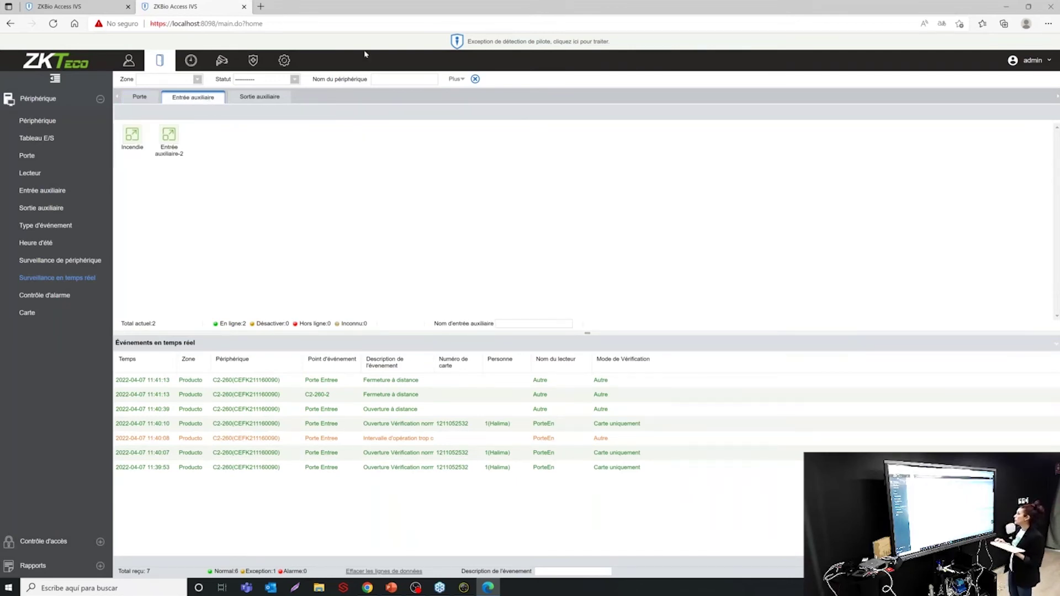
{"action": "left_click", "coordinate": [259, 99]}
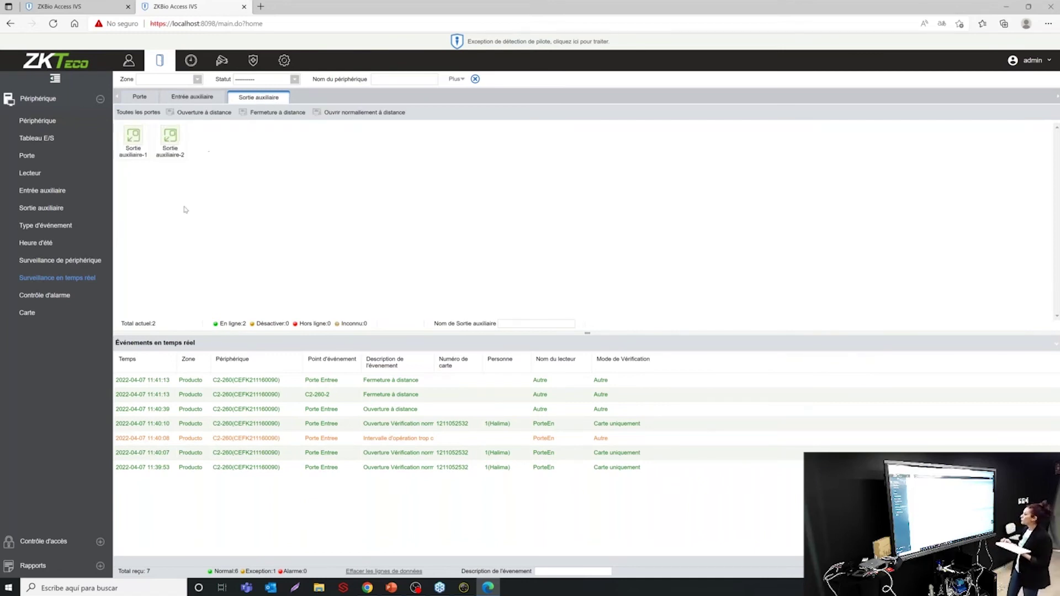
{"action": "left_click", "coordinate": [38, 296]}
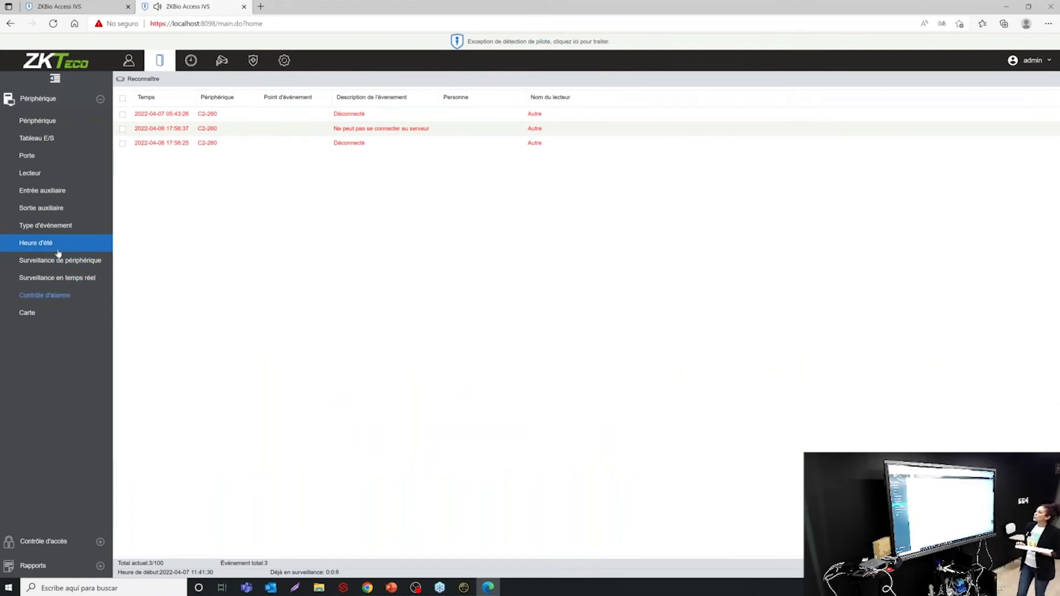
{"action": "left_click", "coordinate": [49, 160]}
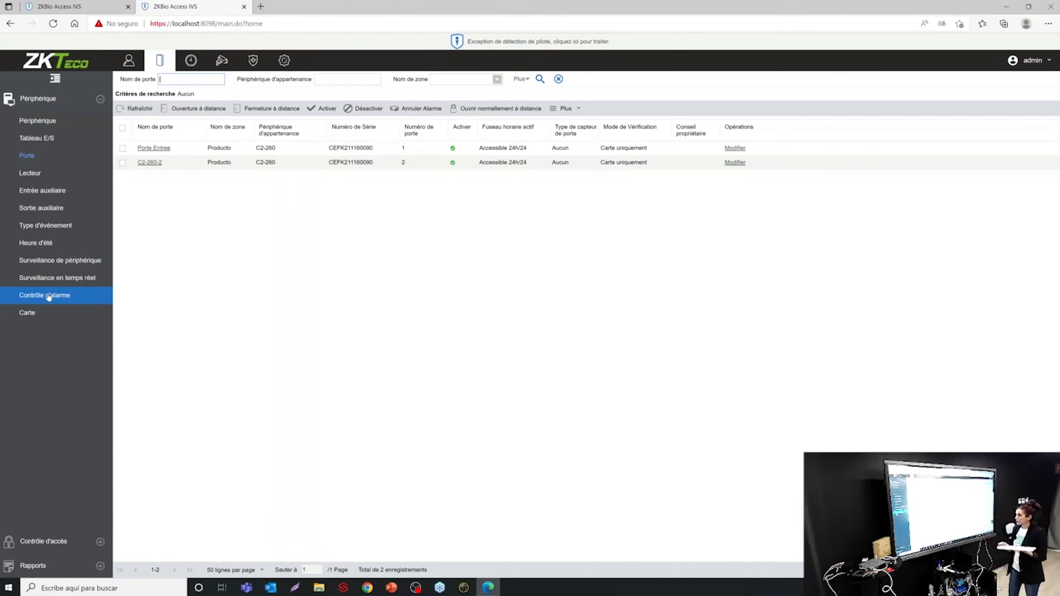
{"action": "left_click", "coordinate": [49, 296]}
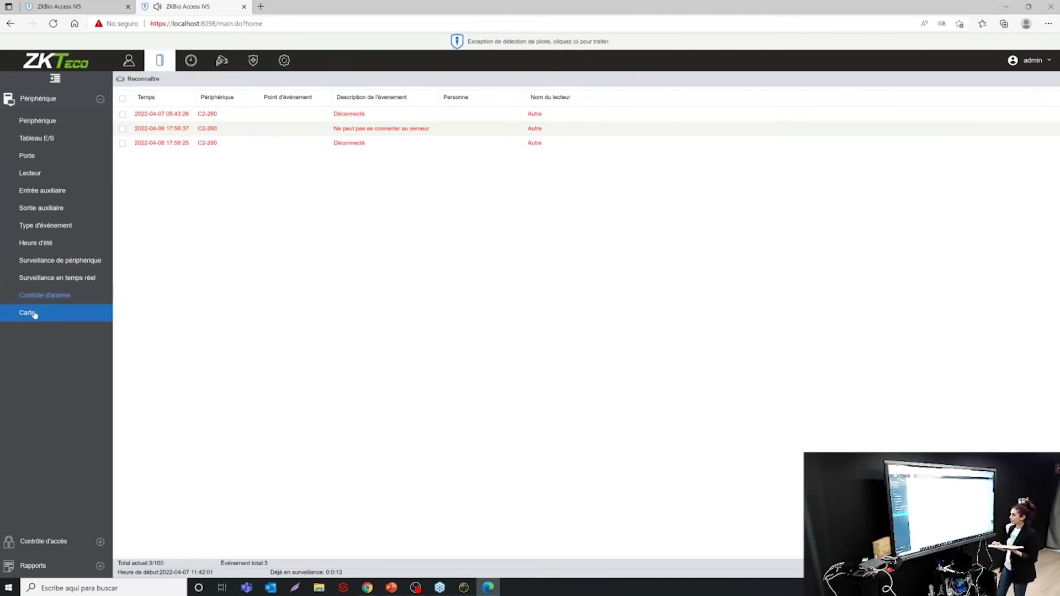
- Open the Carte page, select its empty 'Veuillez ajouter une carte' entry, and expand Contrôle d'accès
{"action": "left_click", "coordinate": [27, 313]}
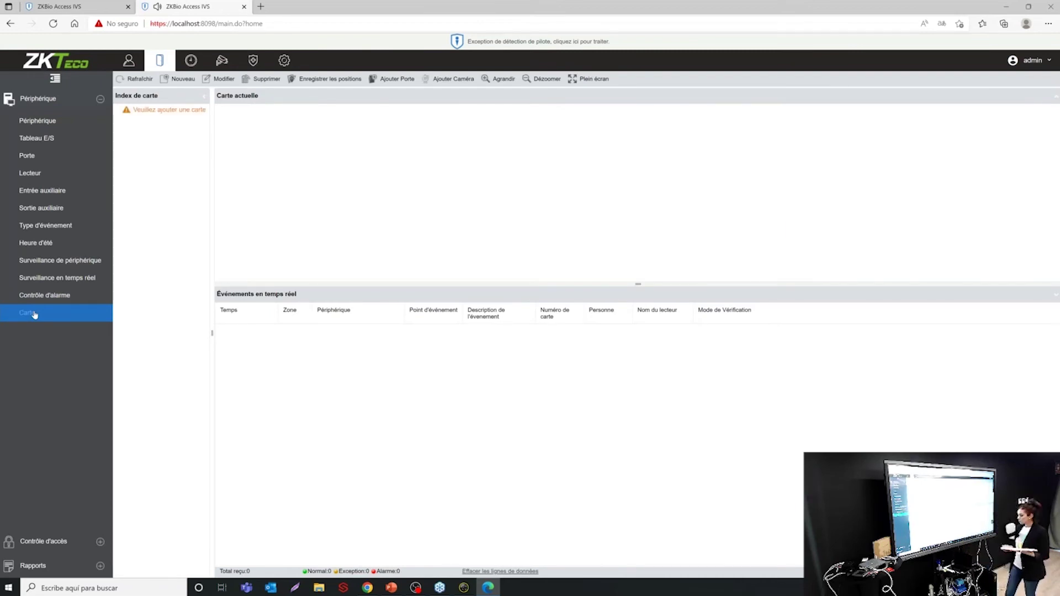
{"action": "left_click", "coordinate": [160, 111]}
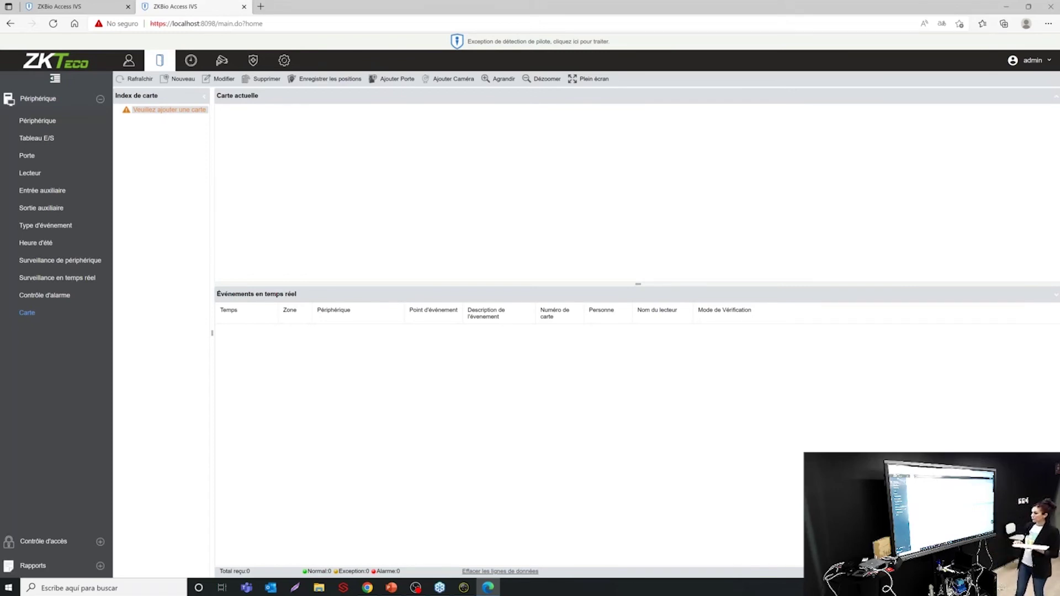
{"action": "left_click", "coordinate": [29, 544]}
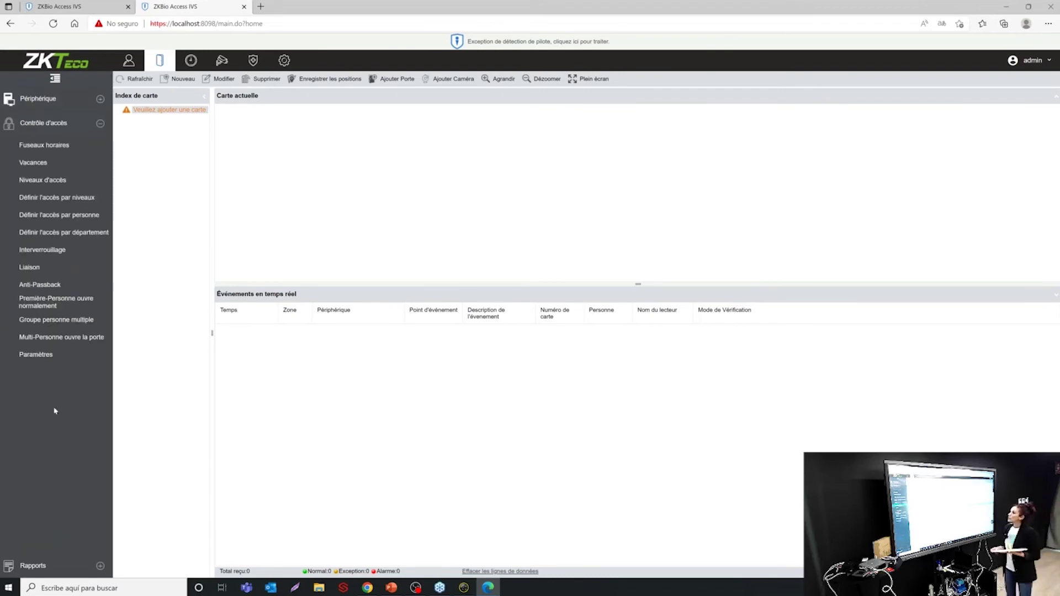
- Inspect the Horaire Bureau time zone (08:00–18:00 weekdays) in Fuseaux horaires and close it unchanged
{"action": "left_click", "coordinate": [70, 146]}
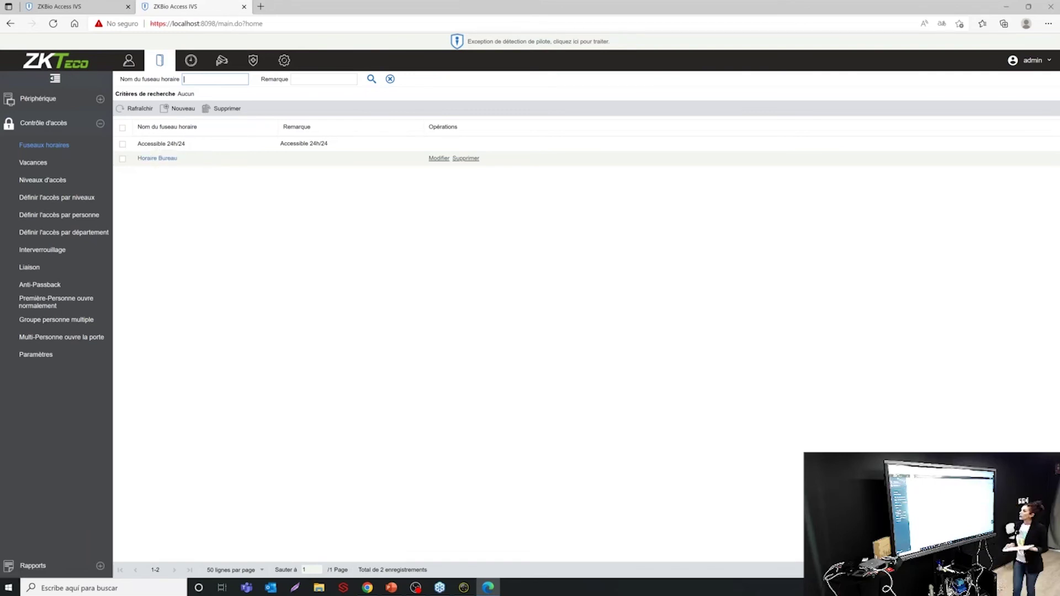
{"action": "left_click", "coordinate": [158, 159]}
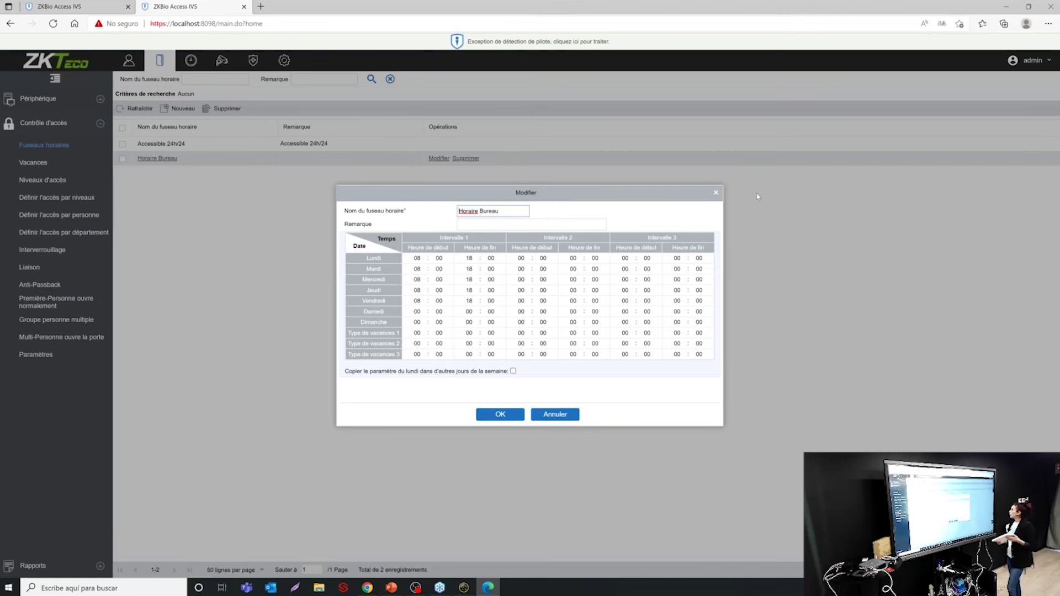
{"action": "left_click", "coordinate": [716, 193]}
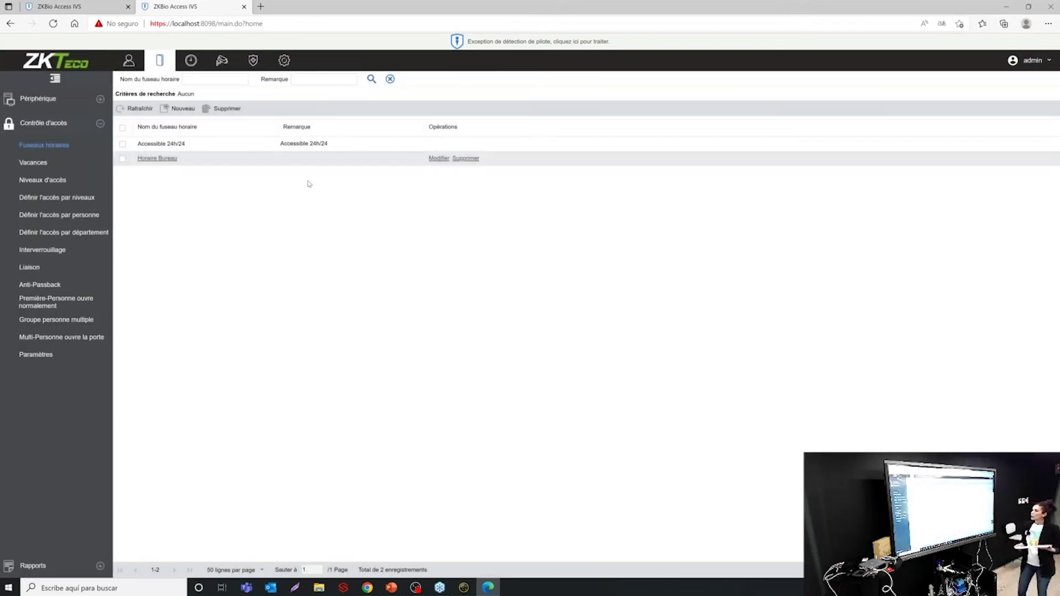
- Inspect the Nouvel an holiday on 2022-01-01 in Vacances, keep Récurrent set to Oui, and close without saving
{"action": "left_click", "coordinate": [56, 168]}
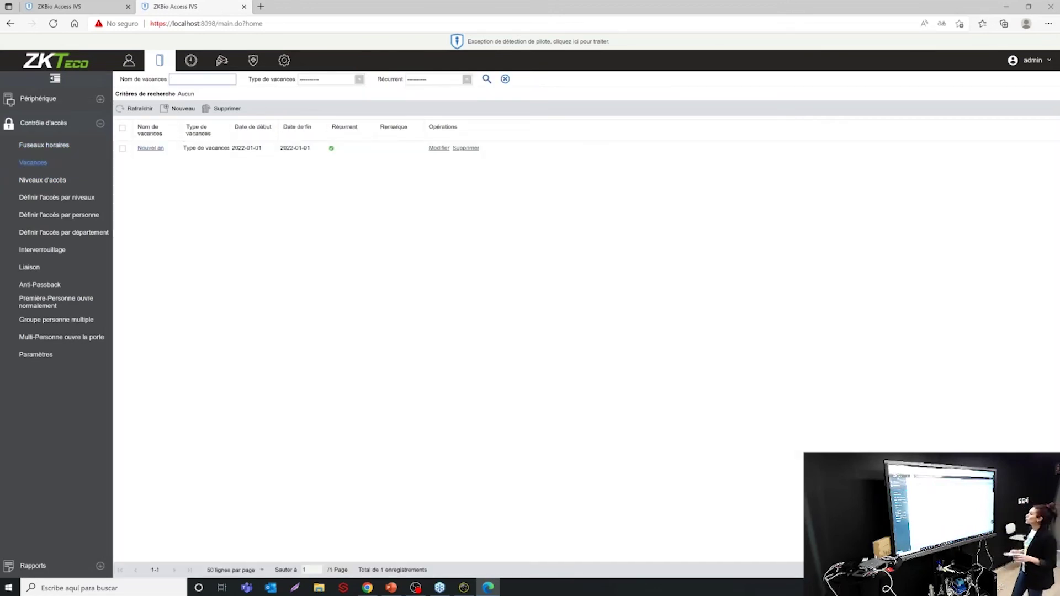
{"action": "left_click", "coordinate": [150, 148]}
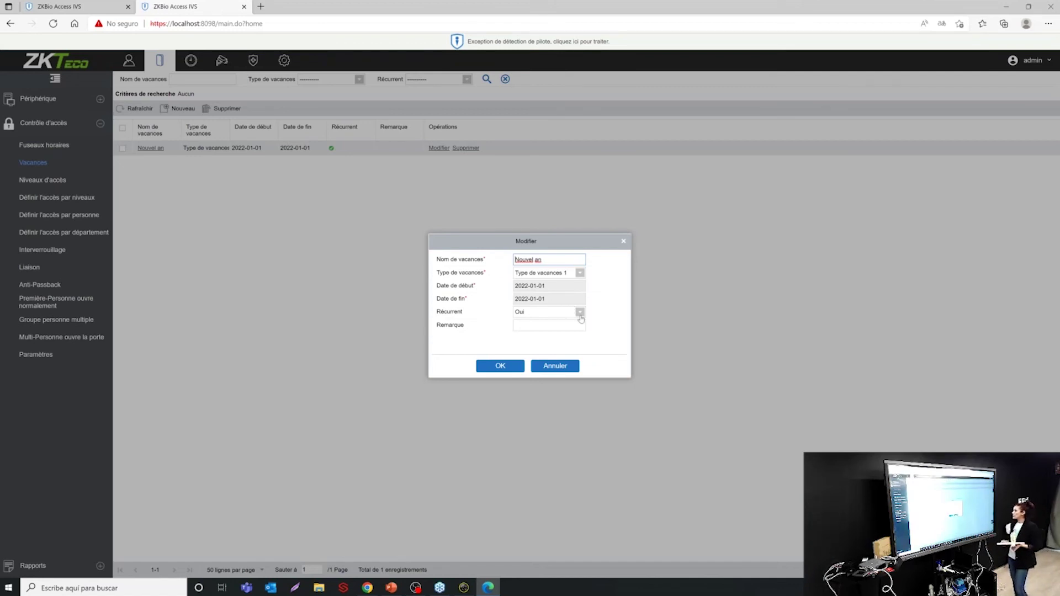
{"action": "left_click", "coordinate": [580, 316]}
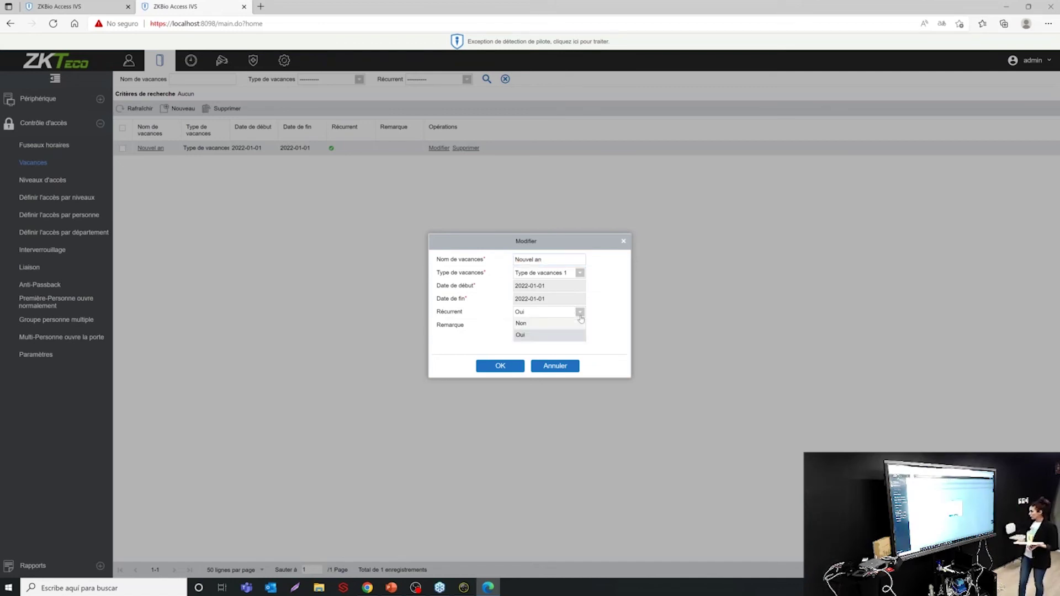
{"action": "left_click", "coordinate": [580, 315]}
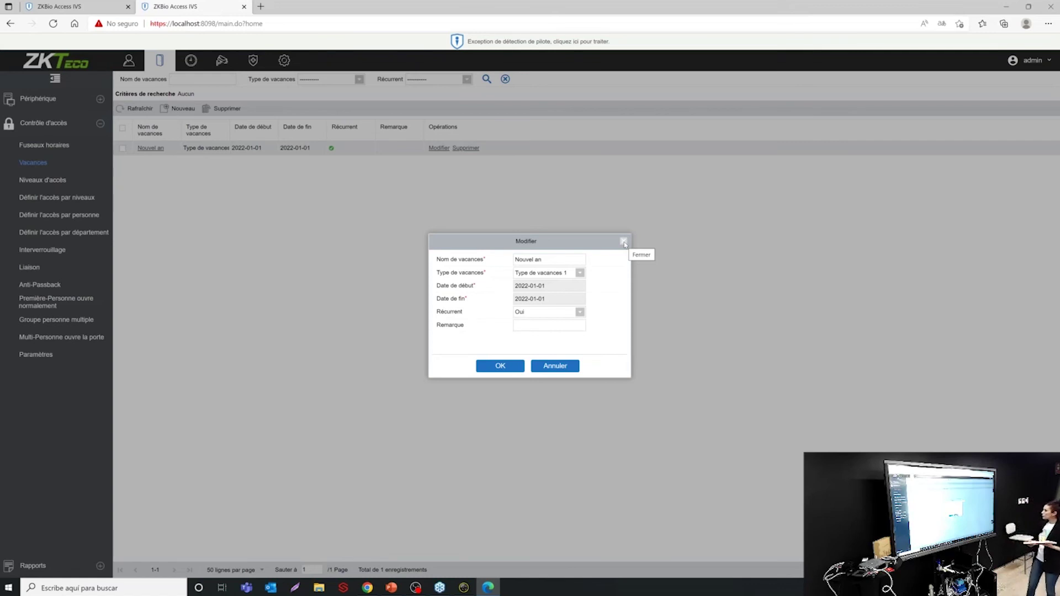
{"action": "left_click", "coordinate": [624, 242]}
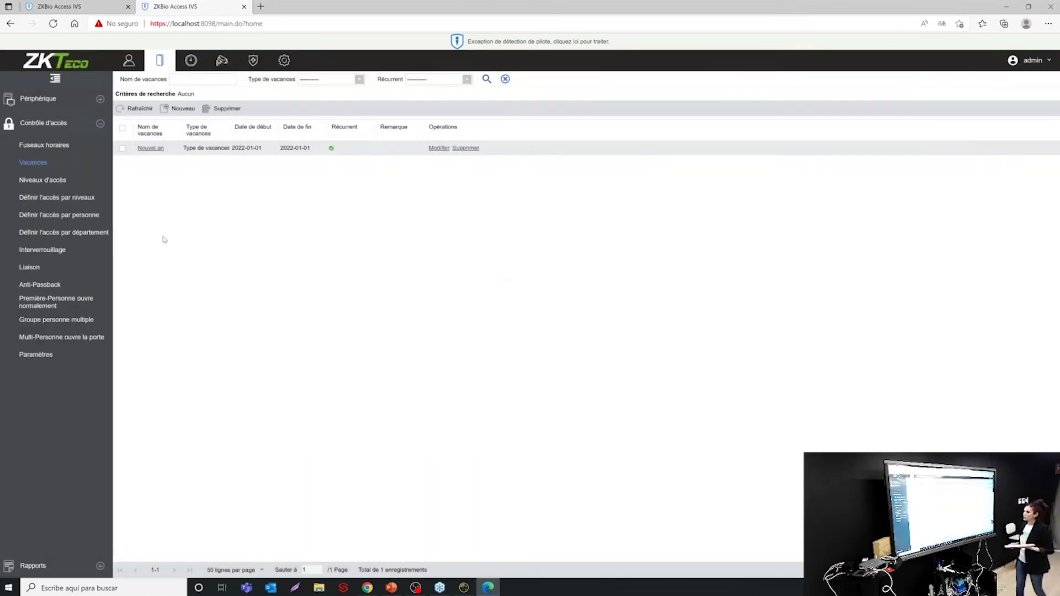
- Inspect the Maître access level and its available time zones, leaving it unchanged
{"action": "left_click", "coordinate": [67, 184]}
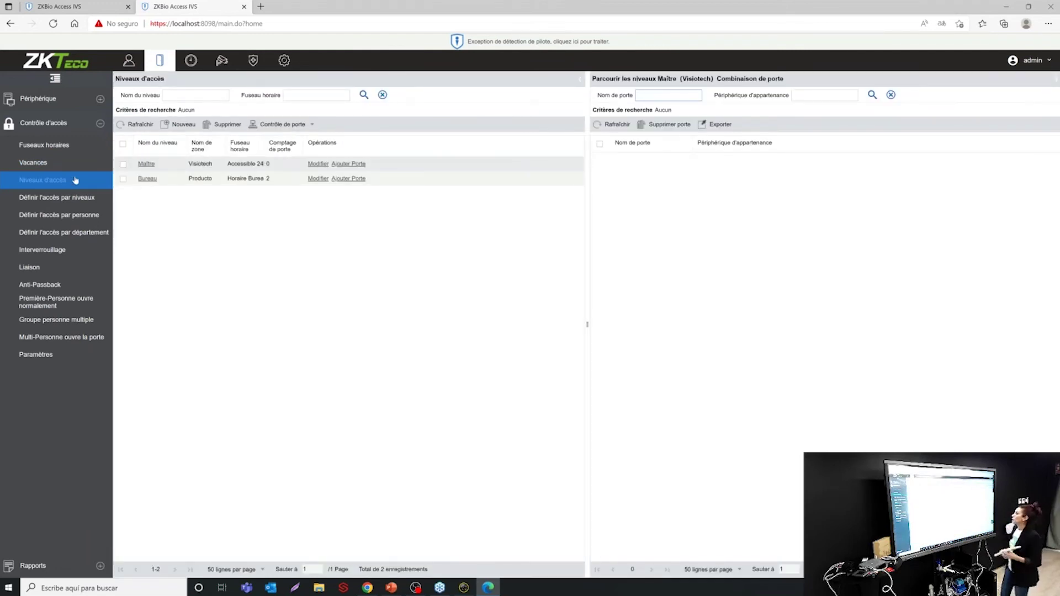
{"action": "left_click", "coordinate": [146, 166]}
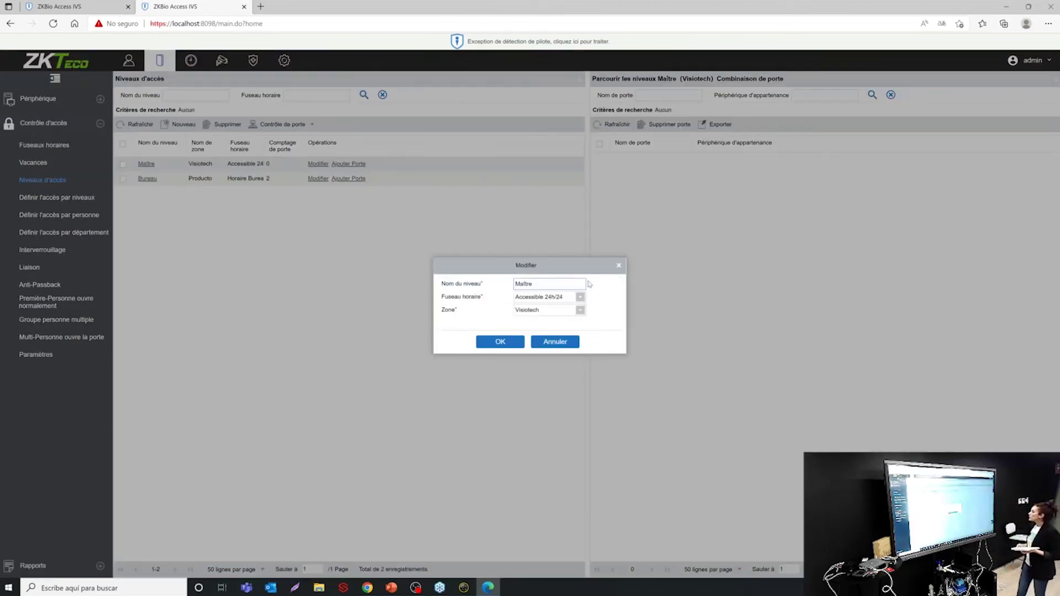
{"action": "double_click", "coordinate": [546, 285]}
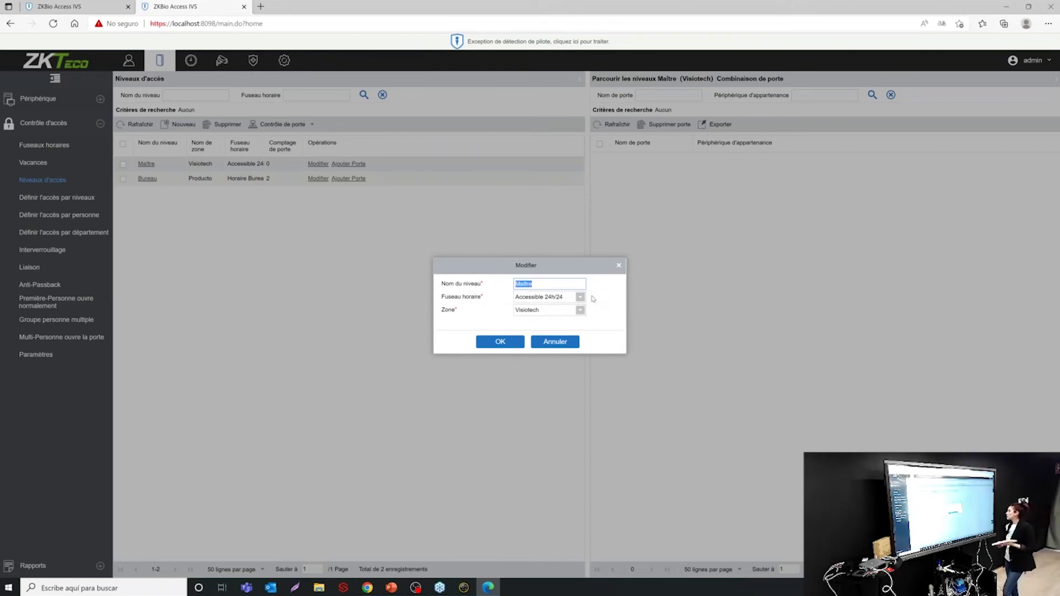
{"action": "left_click", "coordinate": [581, 298]}
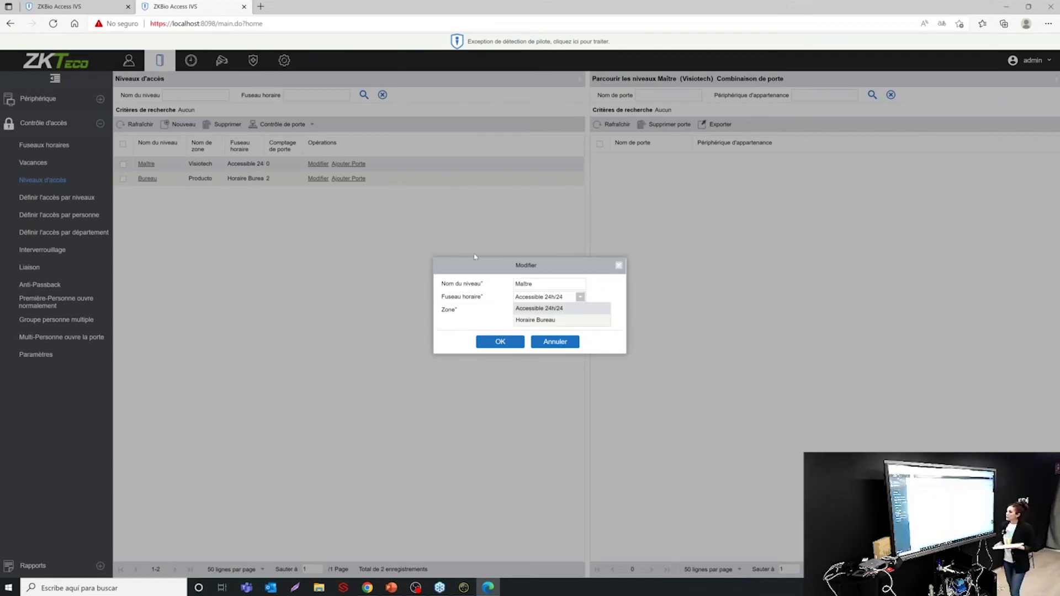
{"action": "left_click", "coordinate": [620, 266]}
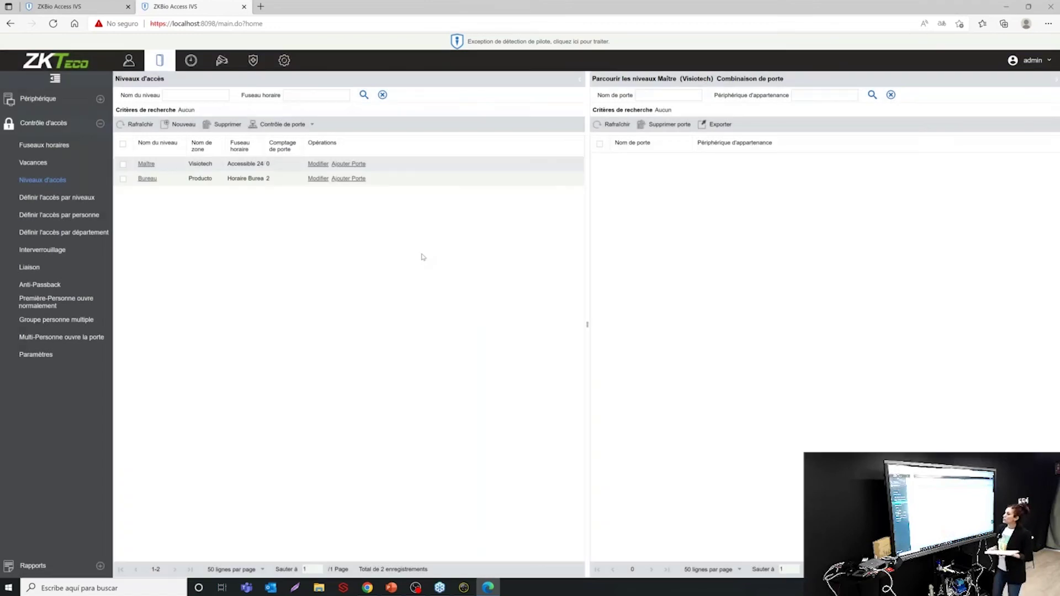
- Review access by level, by person and by department default, ending on the empty interlock list
{"action": "left_click", "coordinate": [91, 198]}
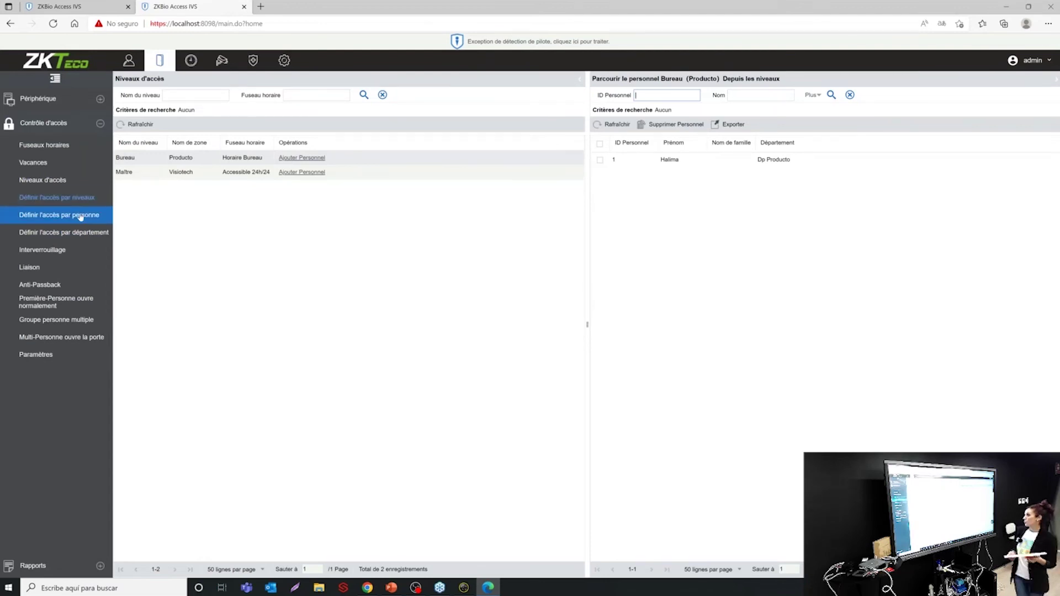
{"action": "left_click", "coordinate": [81, 216]}
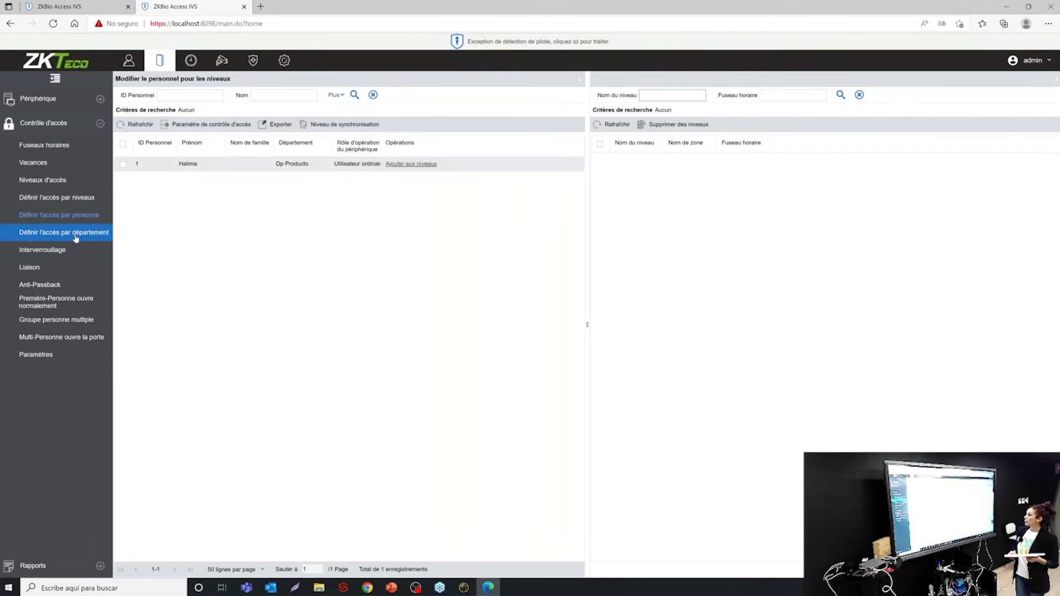
{"action": "left_click", "coordinate": [76, 236]}
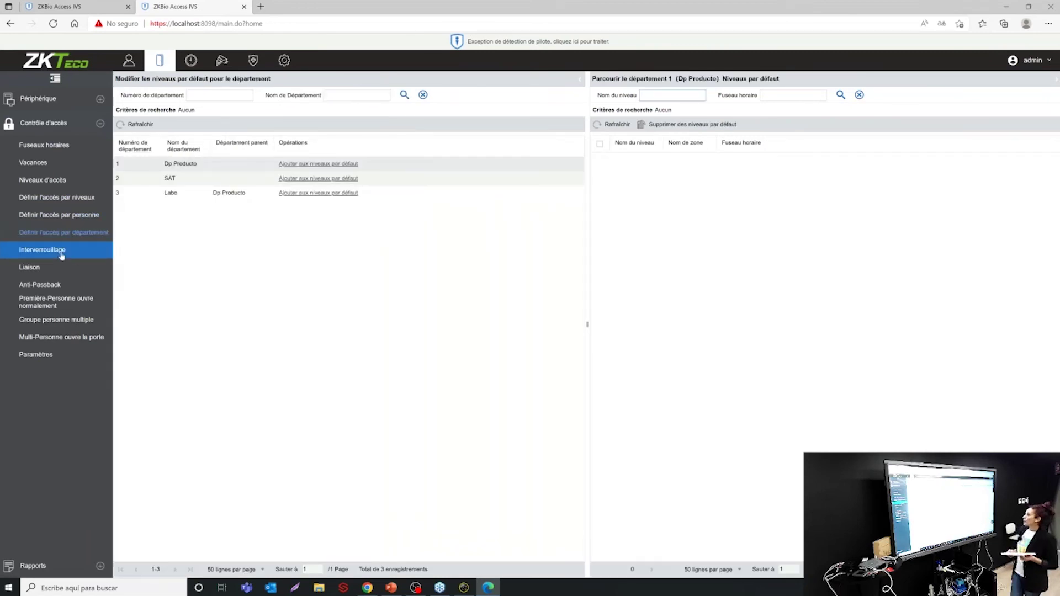
{"action": "left_click", "coordinate": [61, 254]}
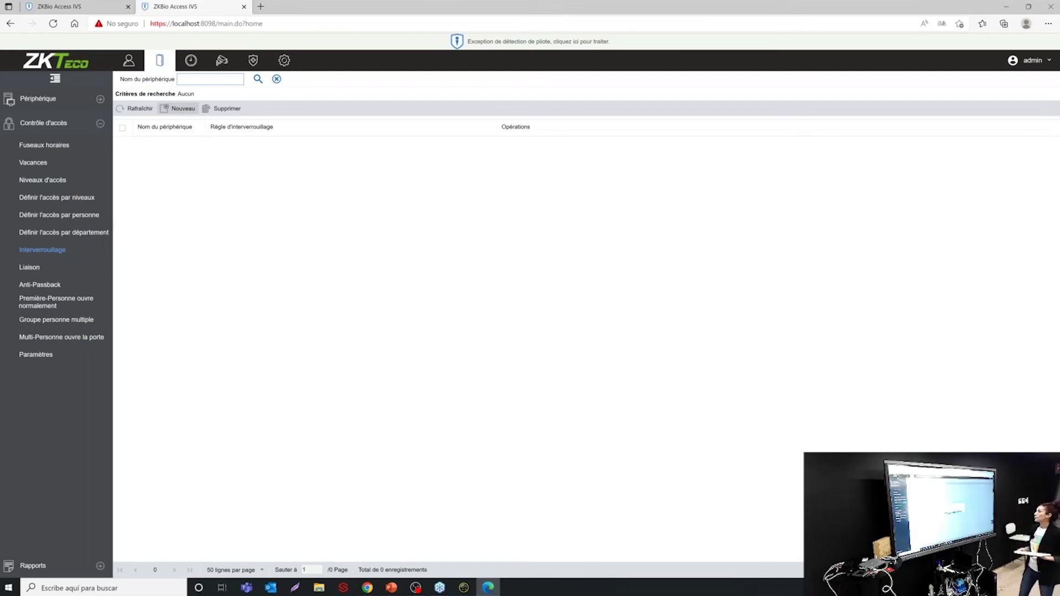
{"action": "left_click", "coordinate": [179, 108]}
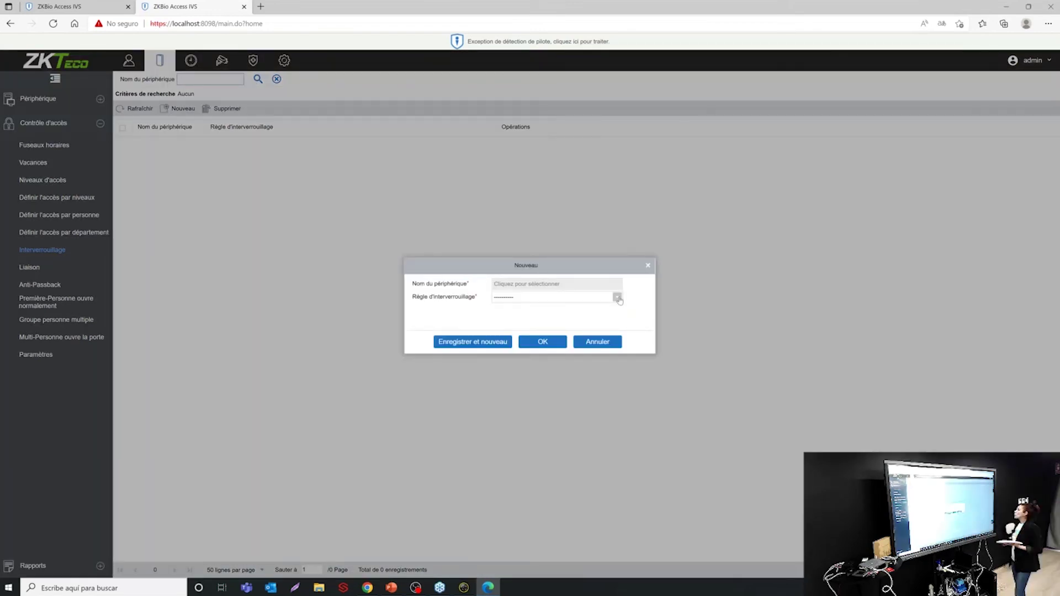
{"action": "left_click", "coordinate": [618, 298]}
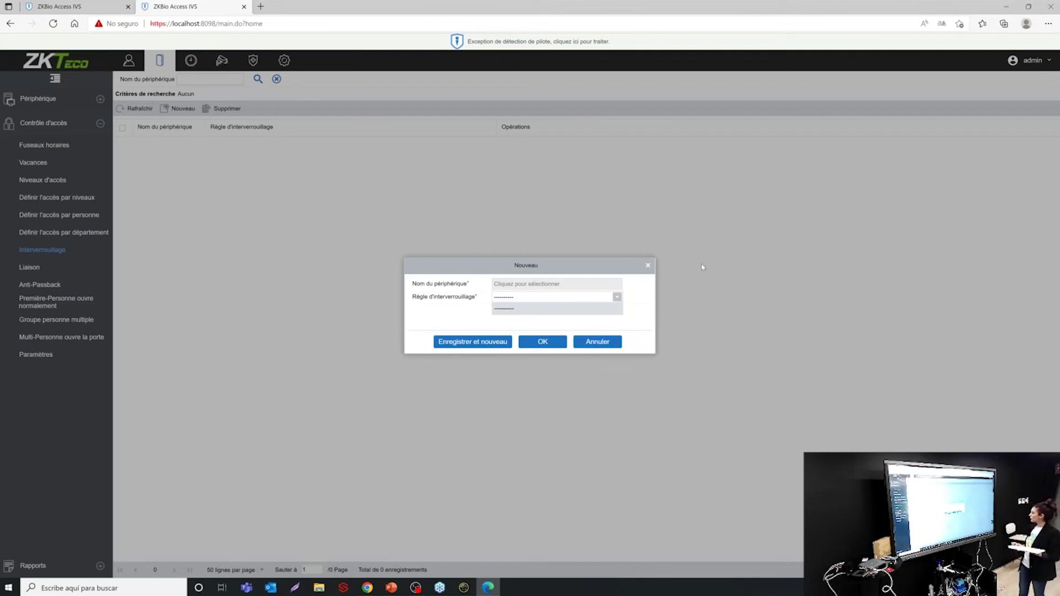
{"action": "left_click", "coordinate": [649, 266]}
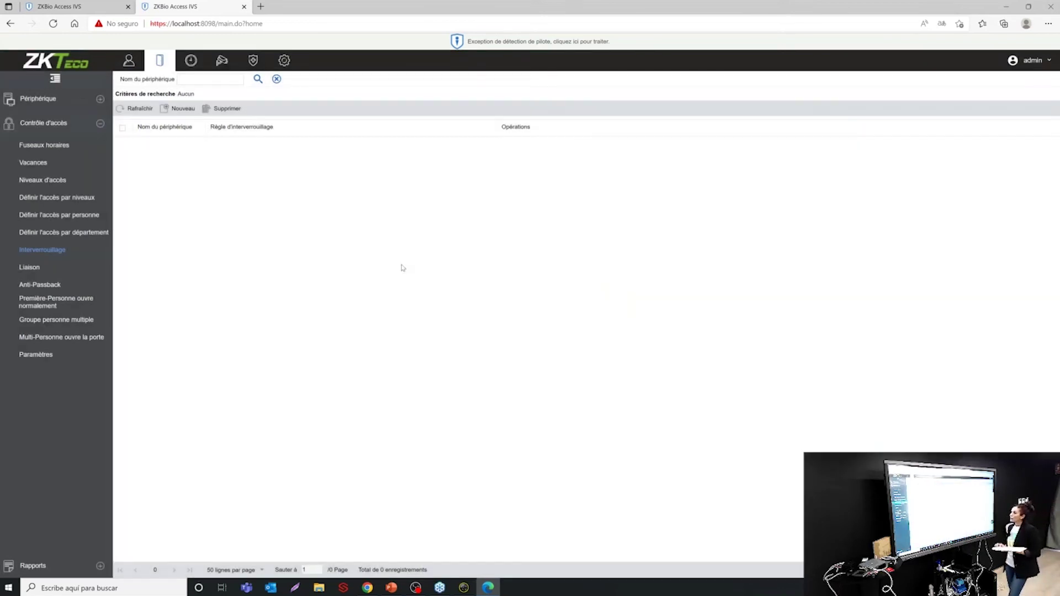
{"action": "left_click", "coordinate": [45, 267]}
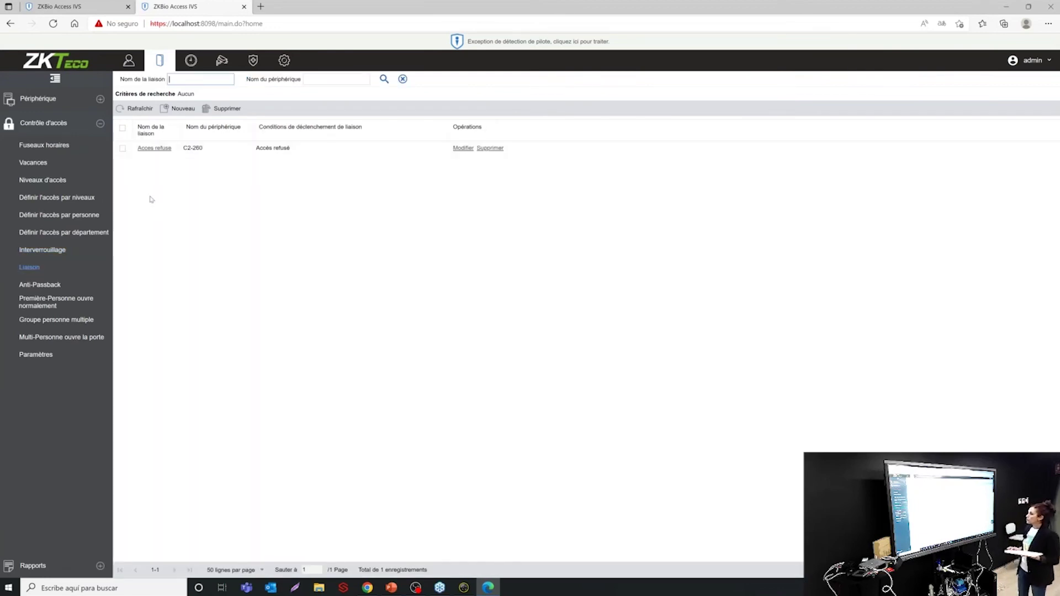
- Review the Accès refusé linkage's e-mail notification settings for C2-260 and close it unchanged
{"action": "left_click", "coordinate": [155, 149]}
{"action": "left_click", "coordinate": [166, 148]}
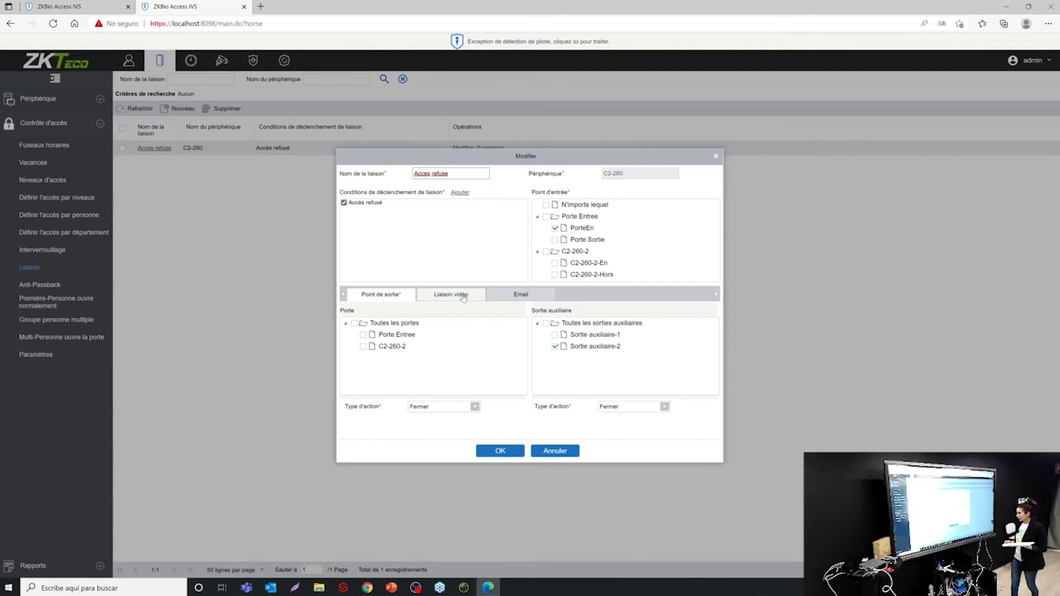
{"action": "left_click", "coordinate": [500, 300]}
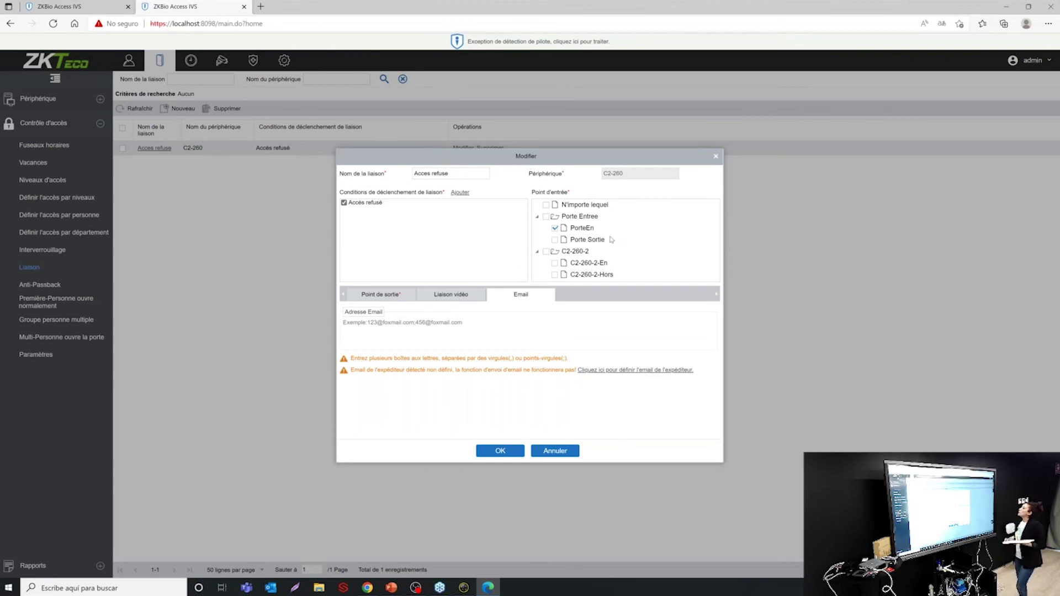
{"action": "left_click", "coordinate": [413, 319]}
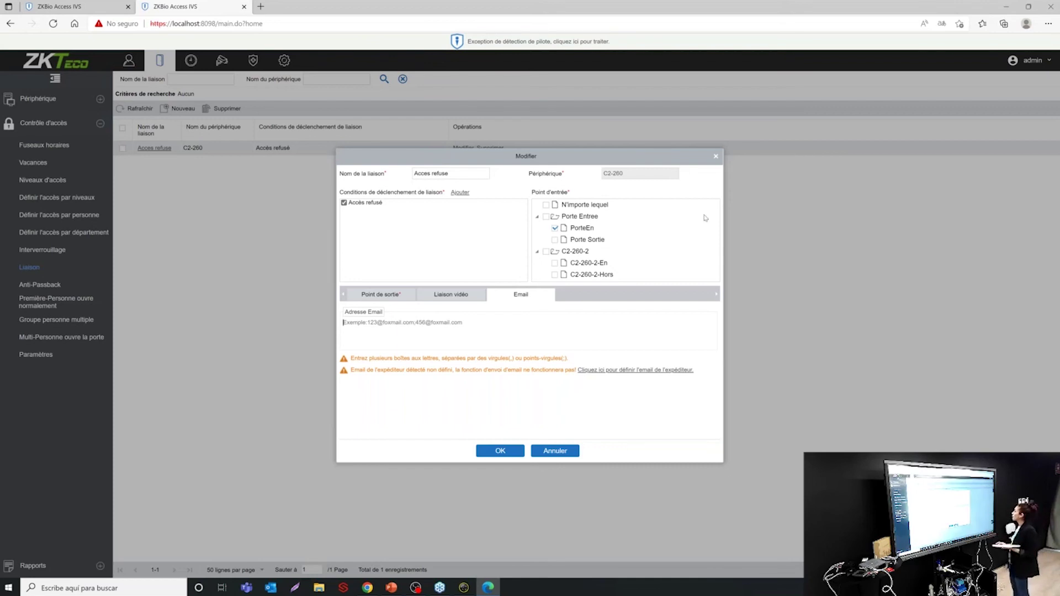
{"action": "left_click", "coordinate": [716, 157]}
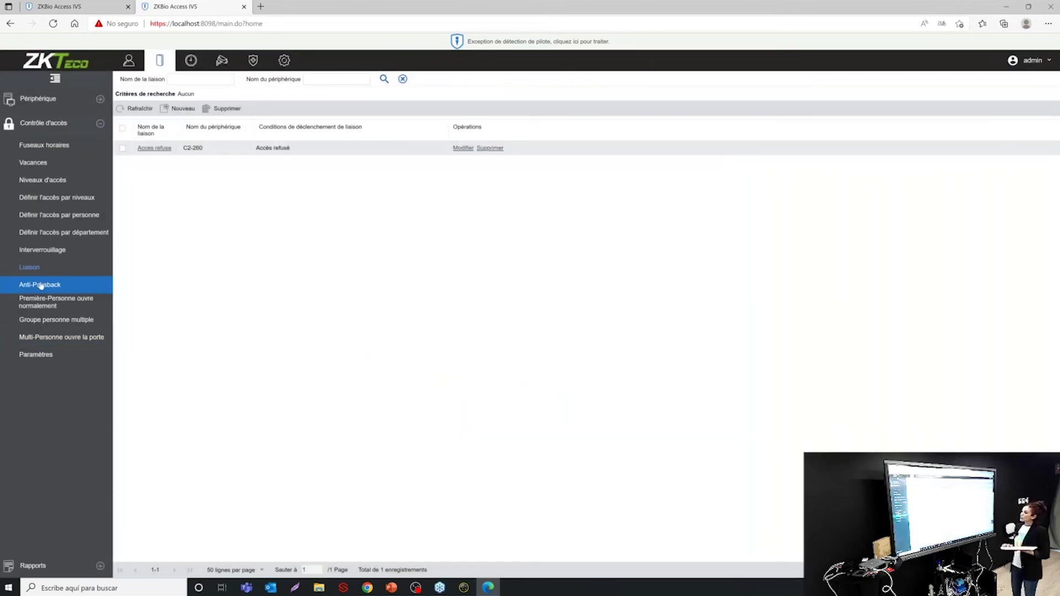
- Start an anti-passback rule for device C2-260, view the rule options, then discard it
{"action": "left_click", "coordinate": [40, 286]}
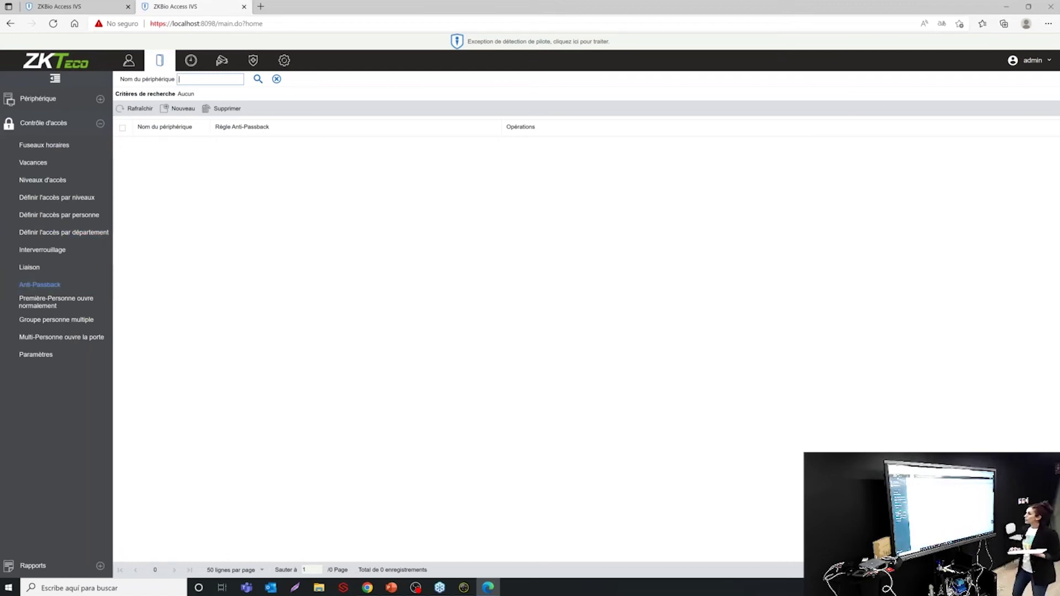
{"action": "left_click", "coordinate": [183, 109]}
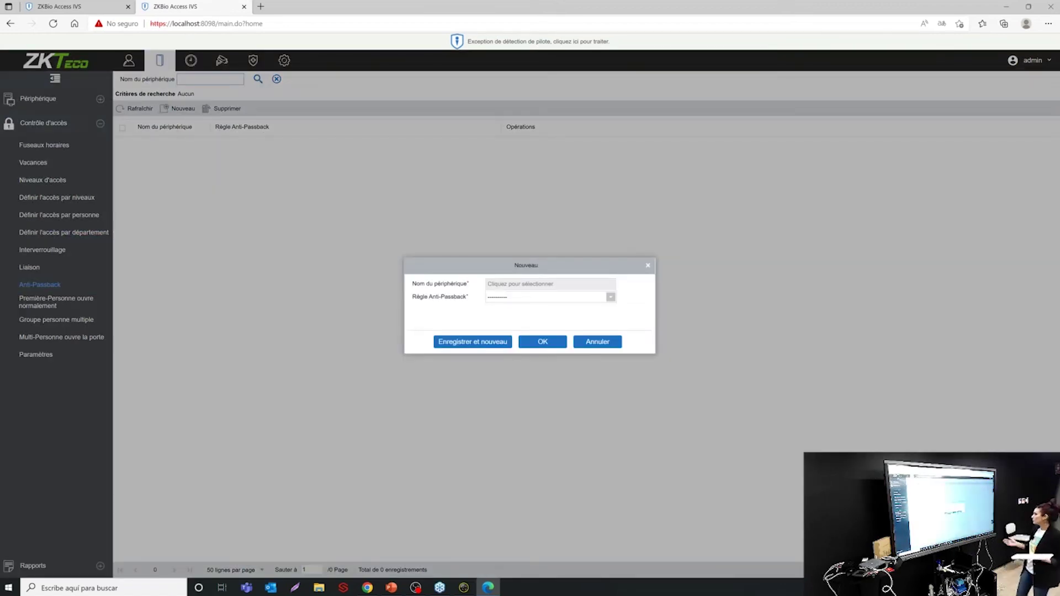
{"action": "left_click", "coordinate": [510, 285]}
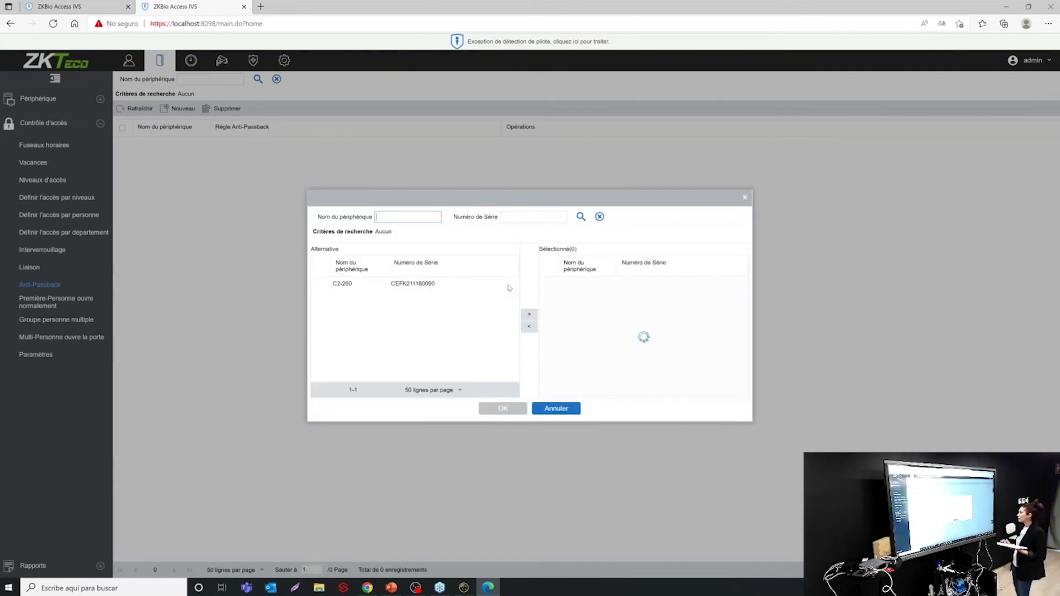
{"action": "left_click", "coordinate": [319, 284]}
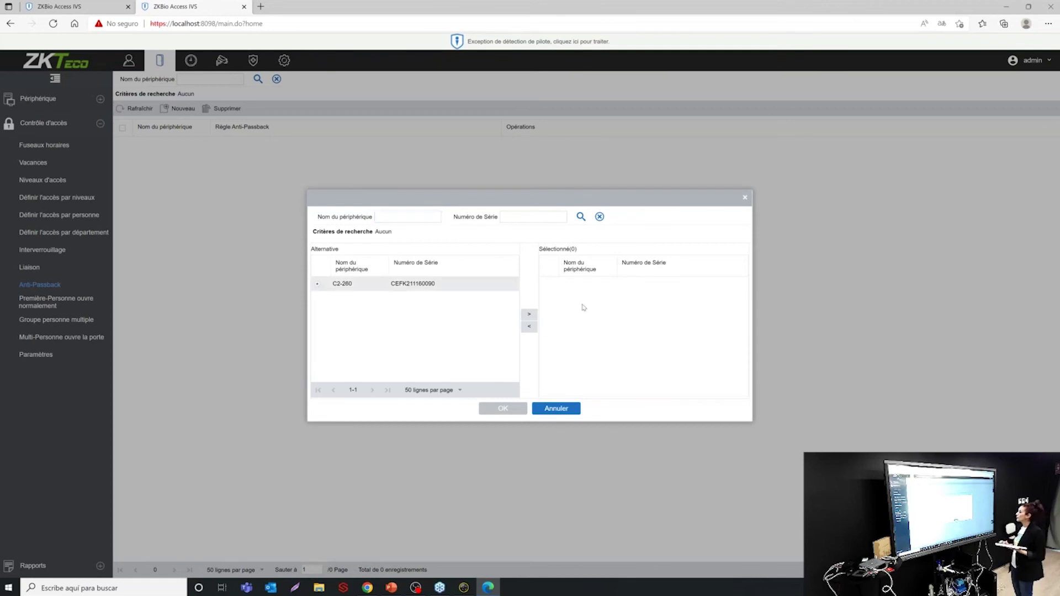
{"action": "left_click", "coordinate": [525, 317]}
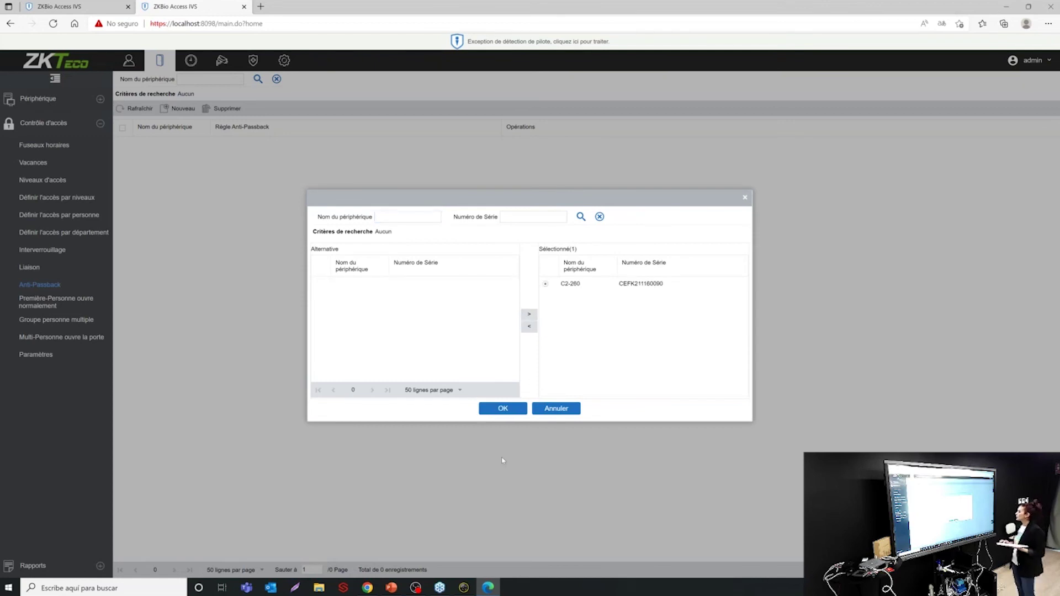
{"action": "left_click", "coordinate": [504, 409]}
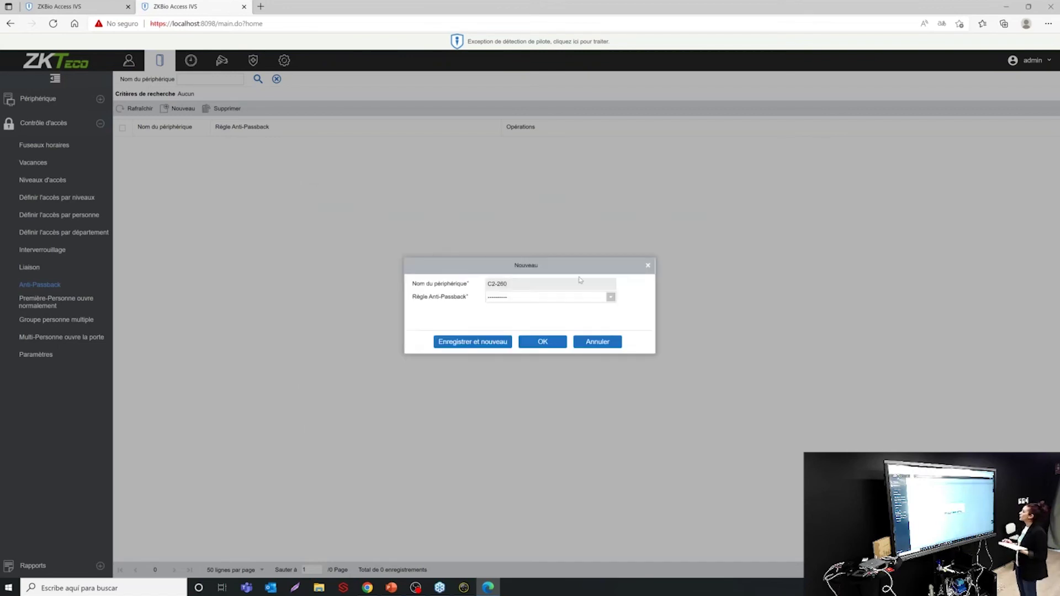
{"action": "left_click", "coordinate": [585, 298]}
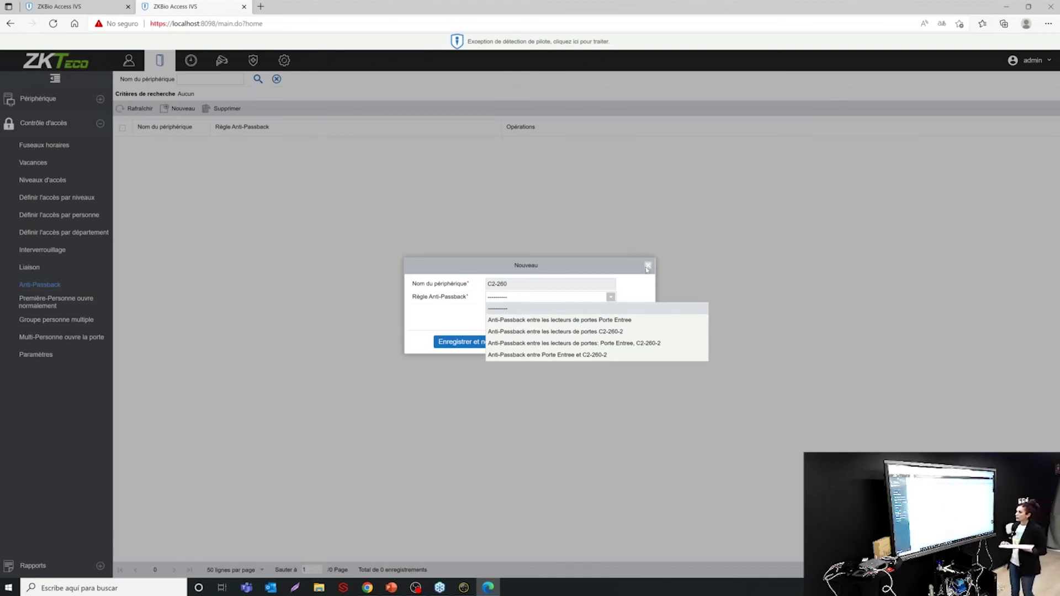
{"action": "left_click", "coordinate": [647, 267]}
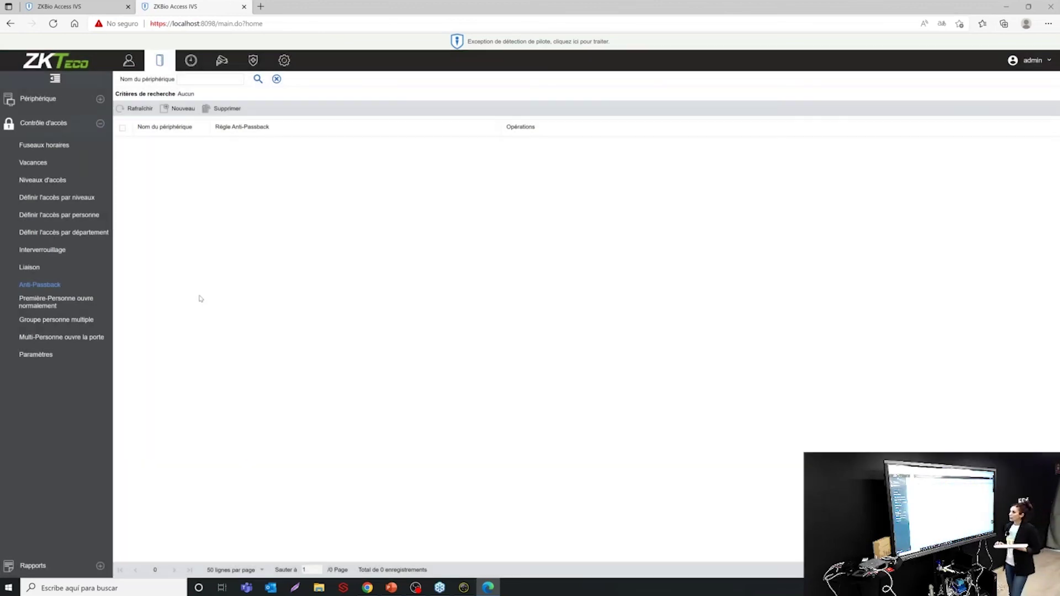
- Start a first-person-opens-normally rule, browse the door picker, and close it unsaved
{"action": "left_click", "coordinate": [73, 301]}
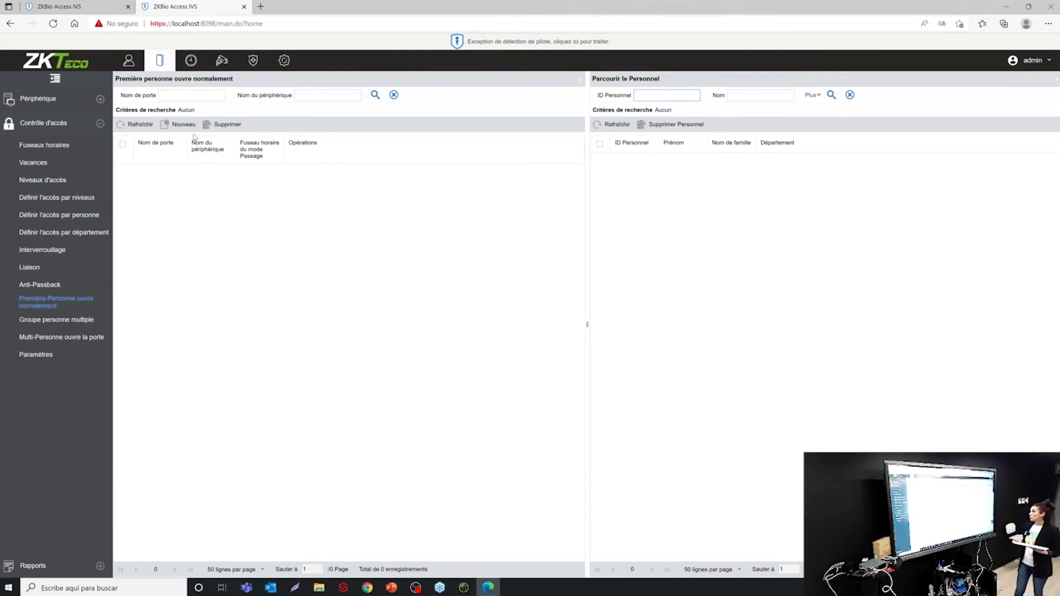
{"action": "left_click", "coordinate": [178, 124]}
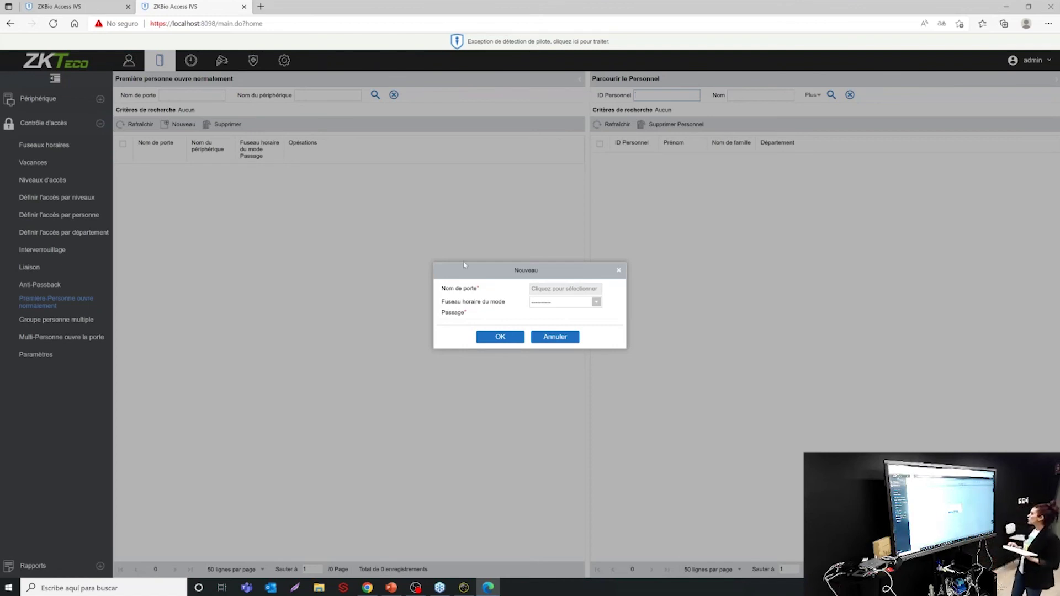
{"action": "left_click", "coordinate": [564, 288]}
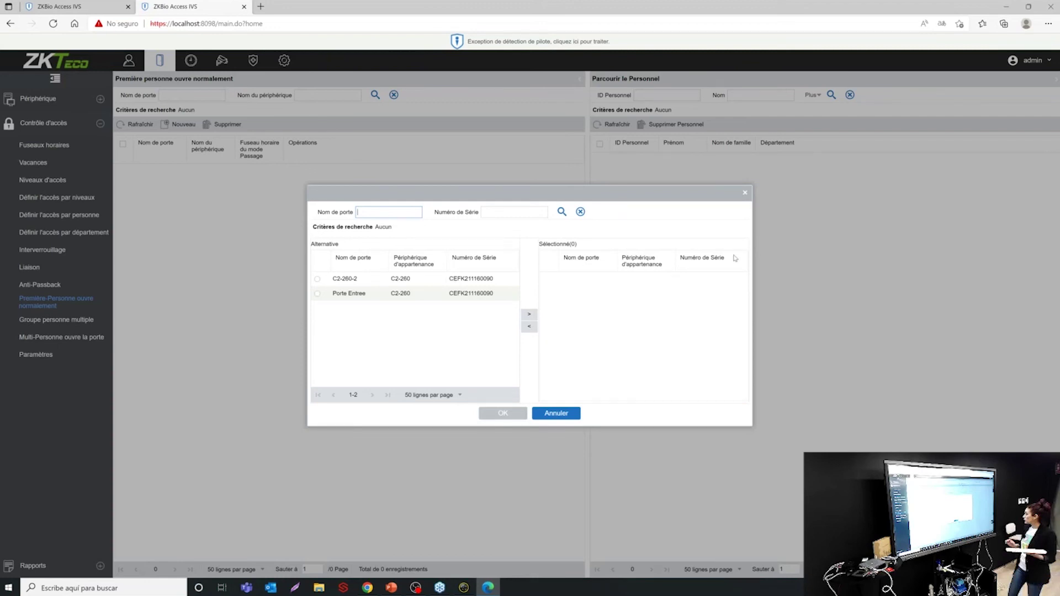
{"action": "left_click", "coordinate": [745, 193]}
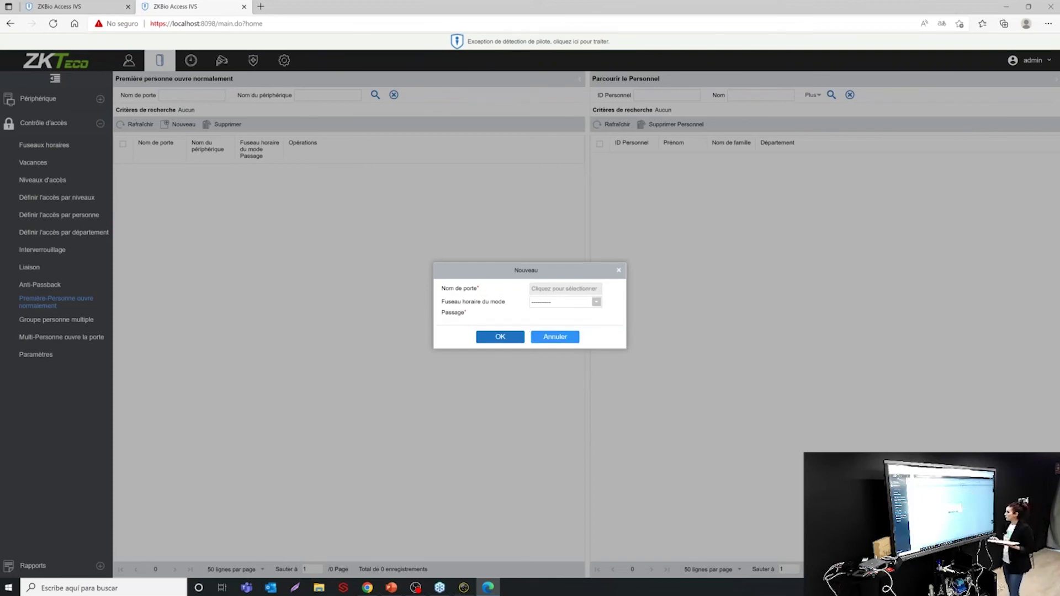
{"action": "left_click", "coordinate": [555, 337]}
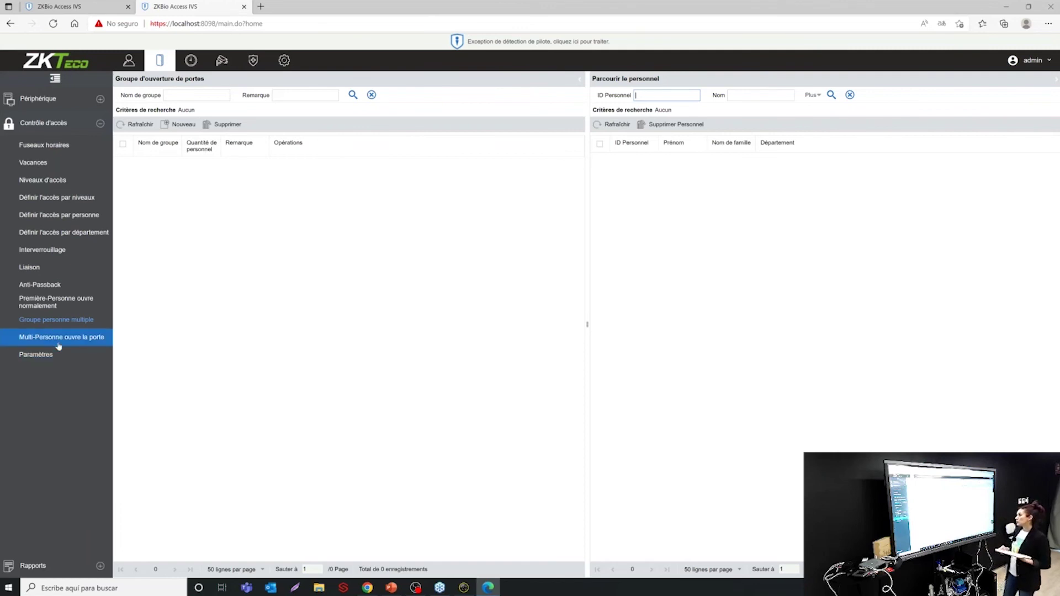
- Start a new multi-person door combination and look at the Groupe1 choices
{"action": "left_click", "coordinate": [59, 338]}
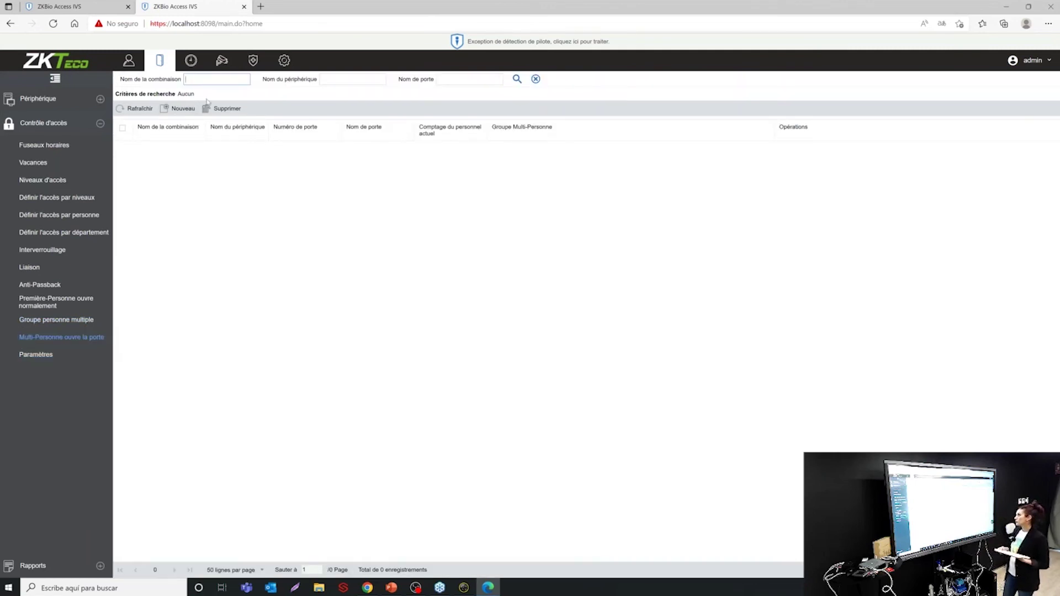
{"action": "left_click", "coordinate": [179, 109]}
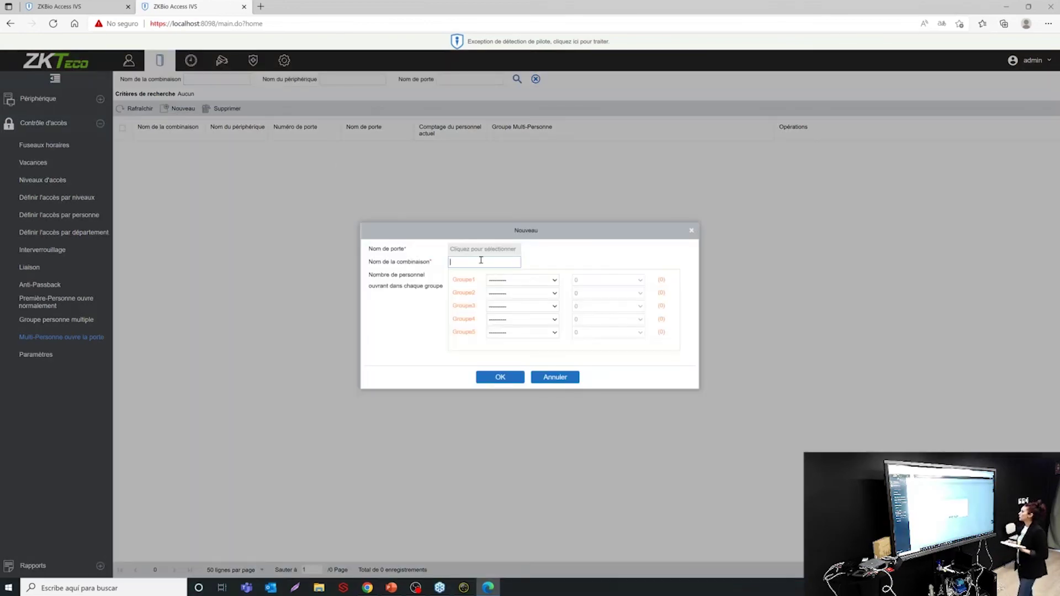
{"action": "left_click", "coordinate": [555, 281]}
{"action": "left_click", "coordinate": [432, 266]}
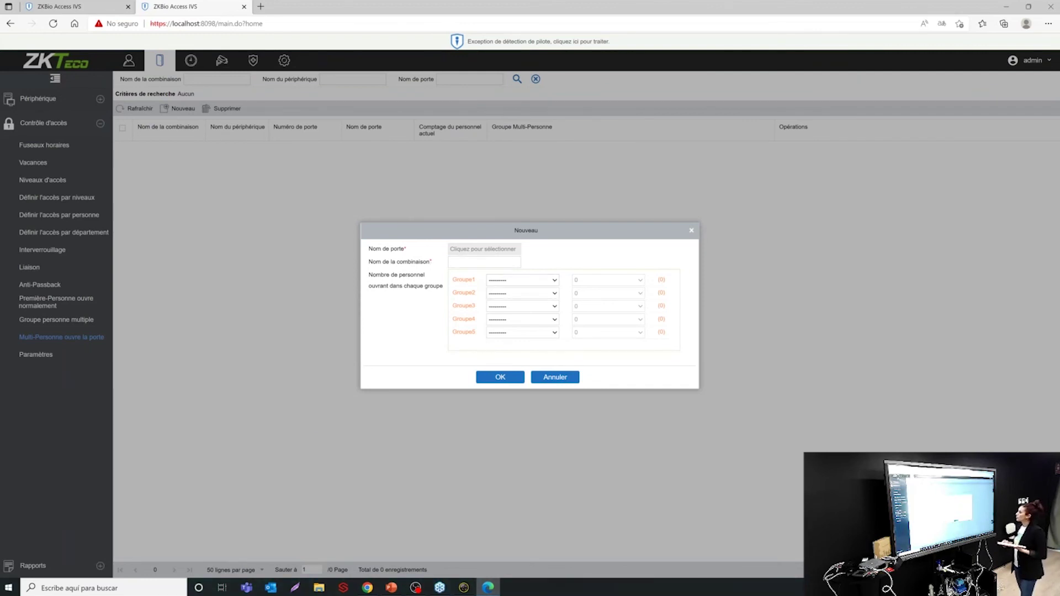
- Assign door Porte Entree to the combination, check the first group's choices, then close unsaved
{"action": "left_click", "coordinate": [484, 249]}
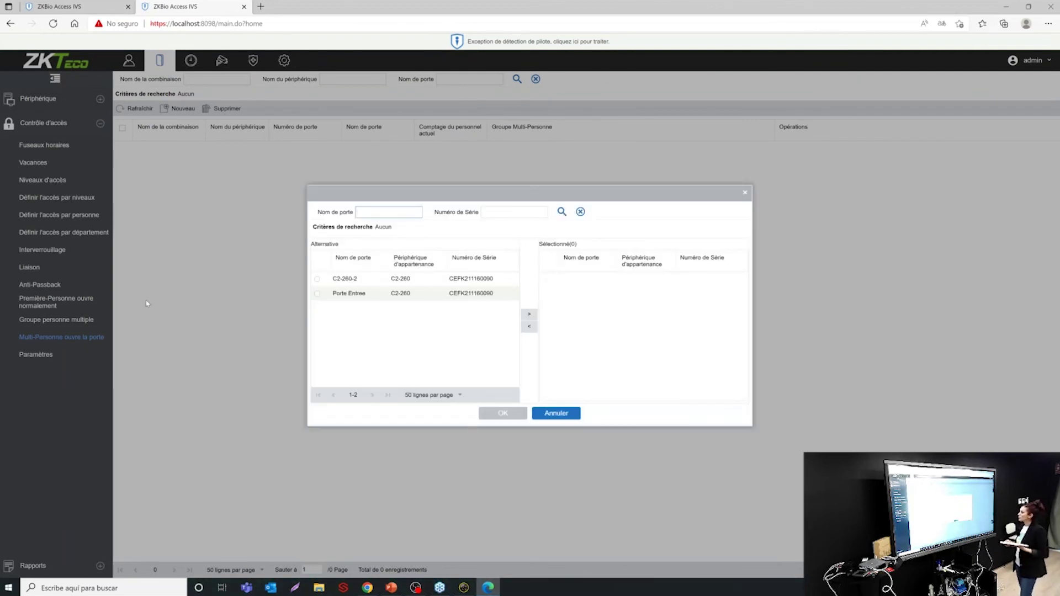
{"action": "left_click", "coordinate": [318, 295]}
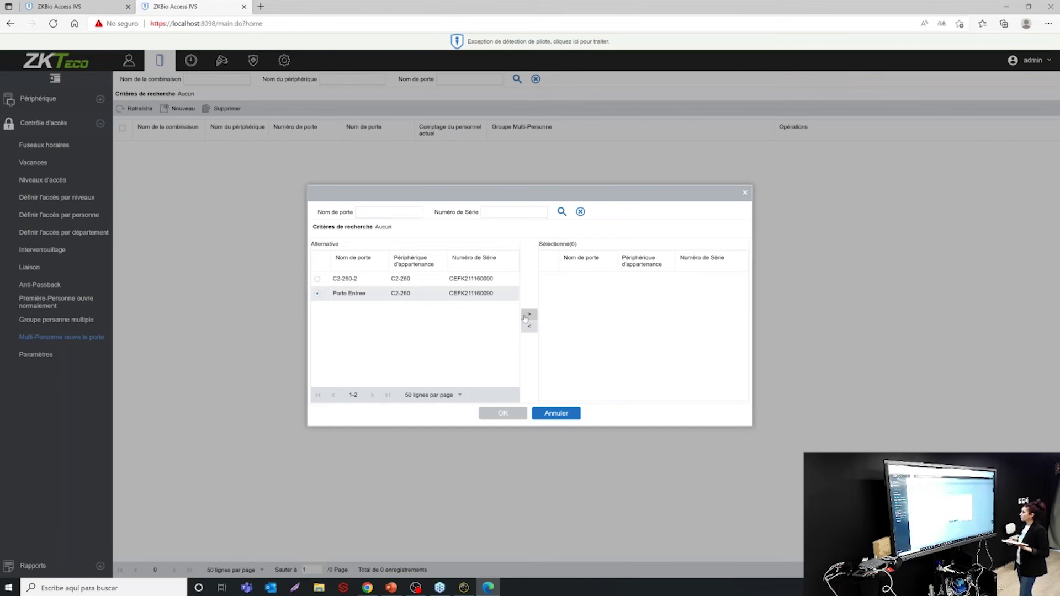
{"action": "left_click", "coordinate": [526, 317]}
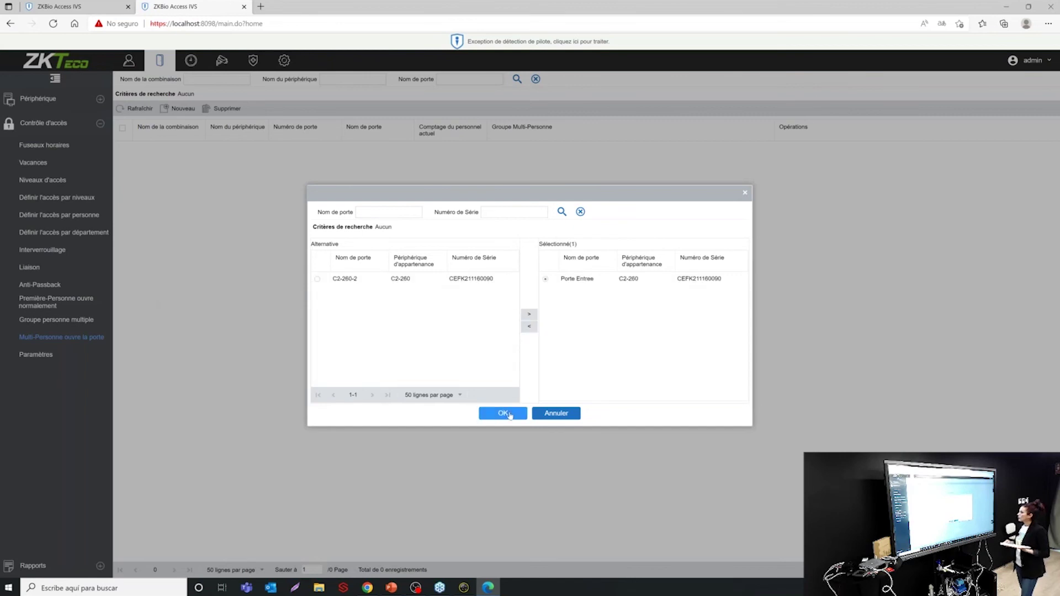
{"action": "left_click", "coordinate": [503, 414]}
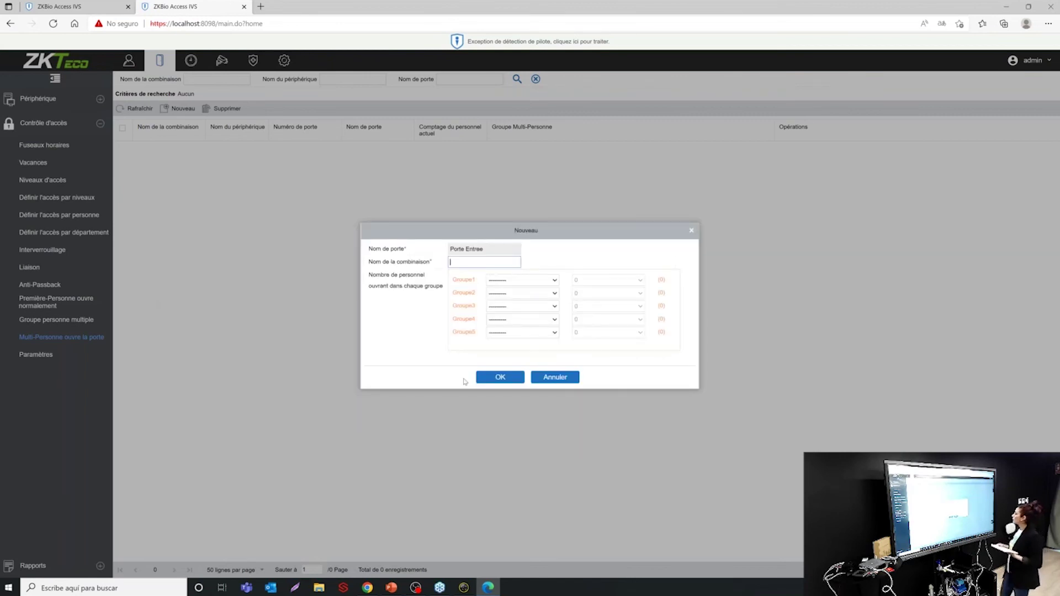
{"action": "left_click", "coordinate": [555, 282]}
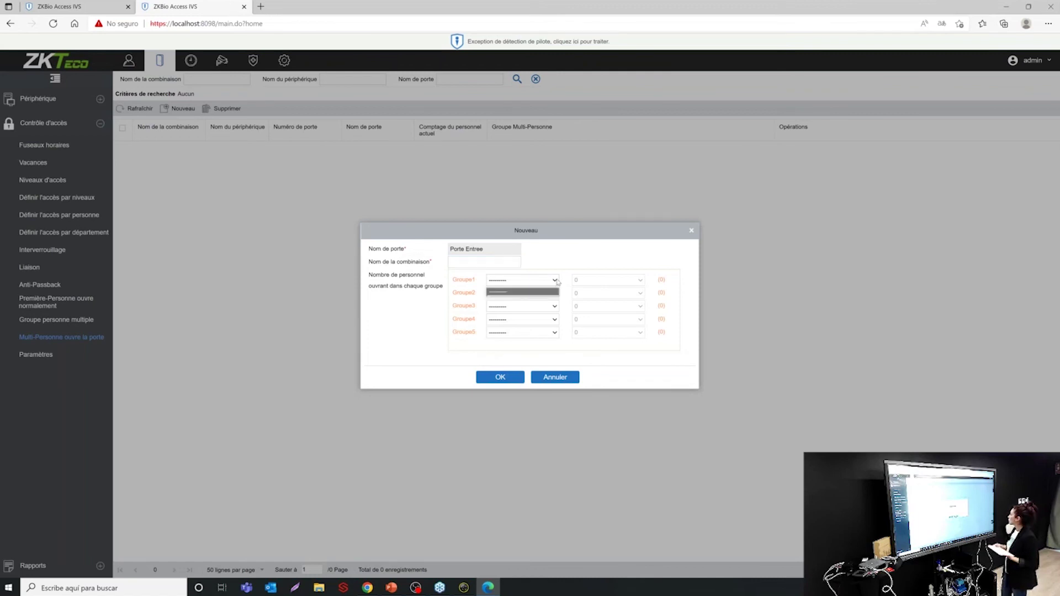
{"action": "left_click", "coordinate": [558, 281]}
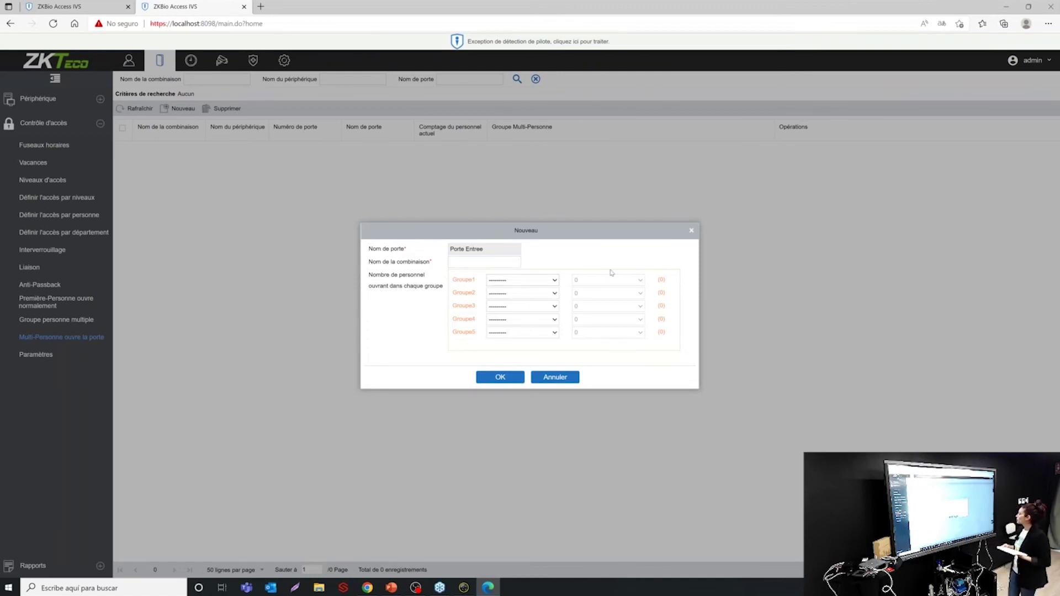
{"action": "left_click", "coordinate": [691, 232]}
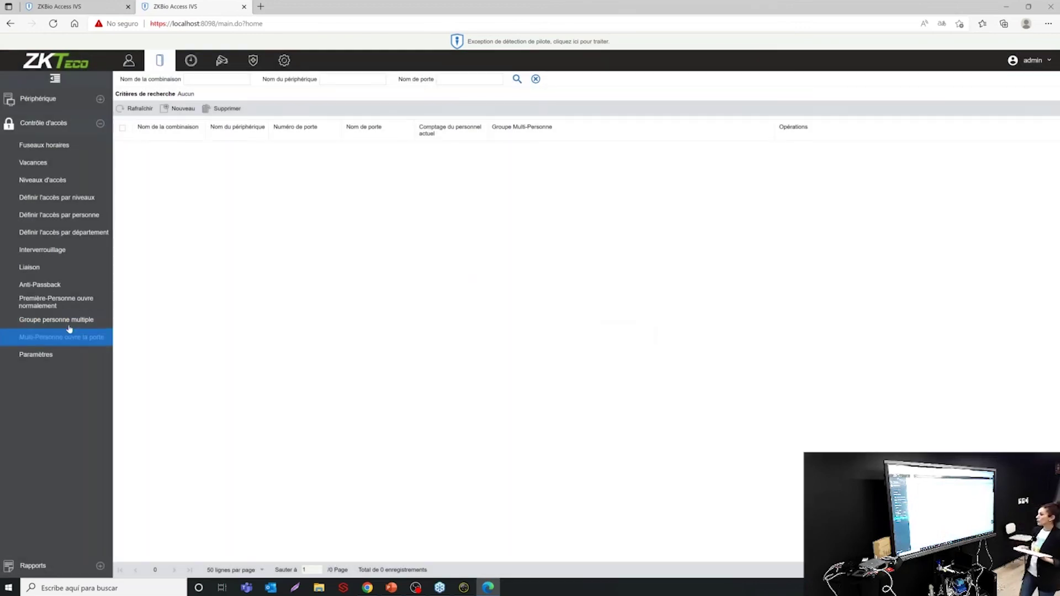
- Show access-control parameters (fetch at 0:00, export Aucun, photo height 140) with Rapports expanded
{"action": "left_click", "coordinate": [66, 356]}
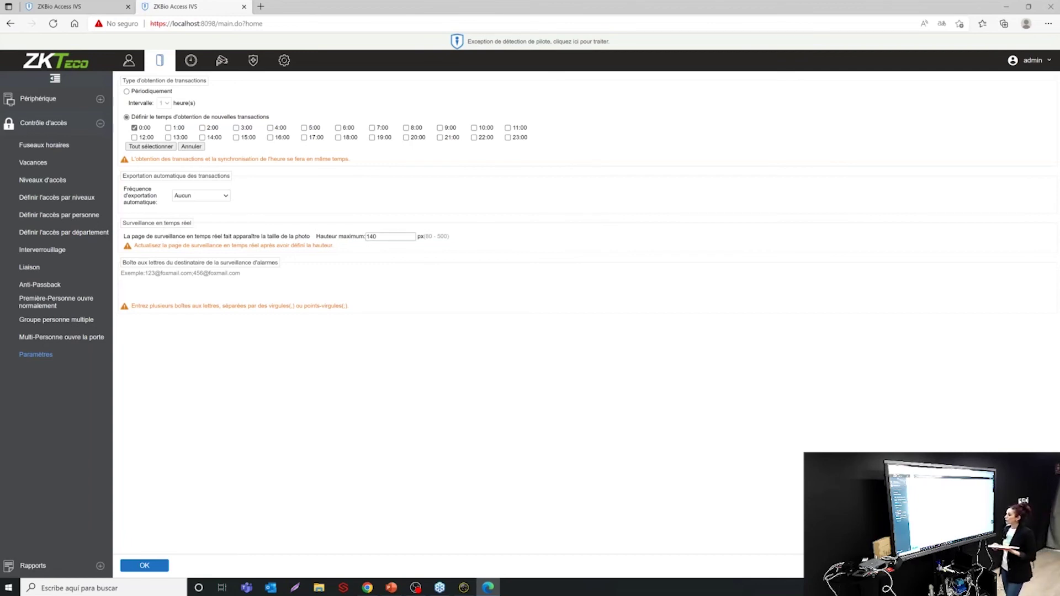
{"action": "left_click", "coordinate": [52, 591]}
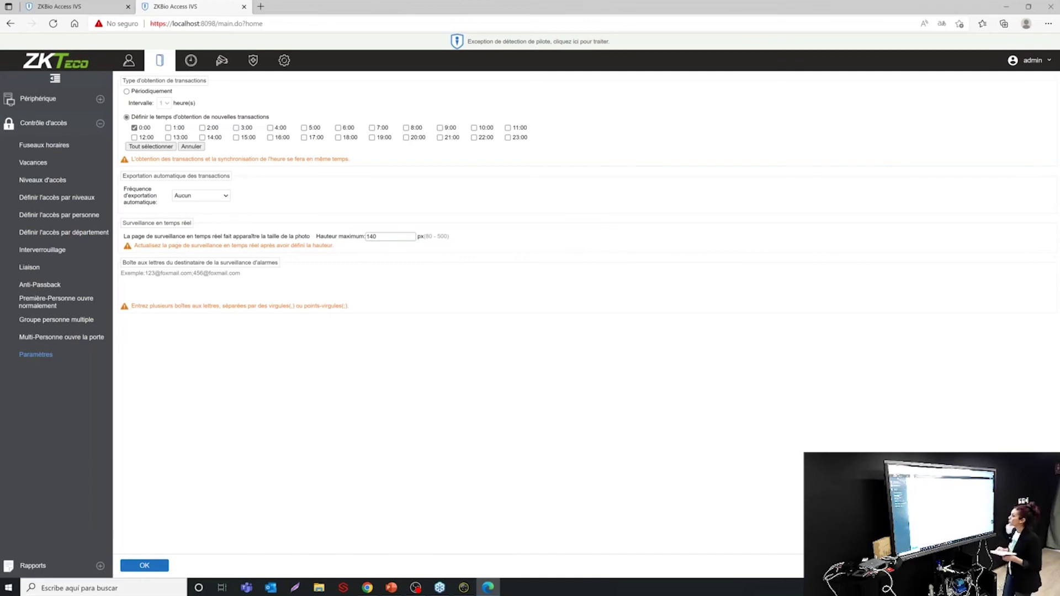
{"action": "left_click", "coordinate": [33, 565]}
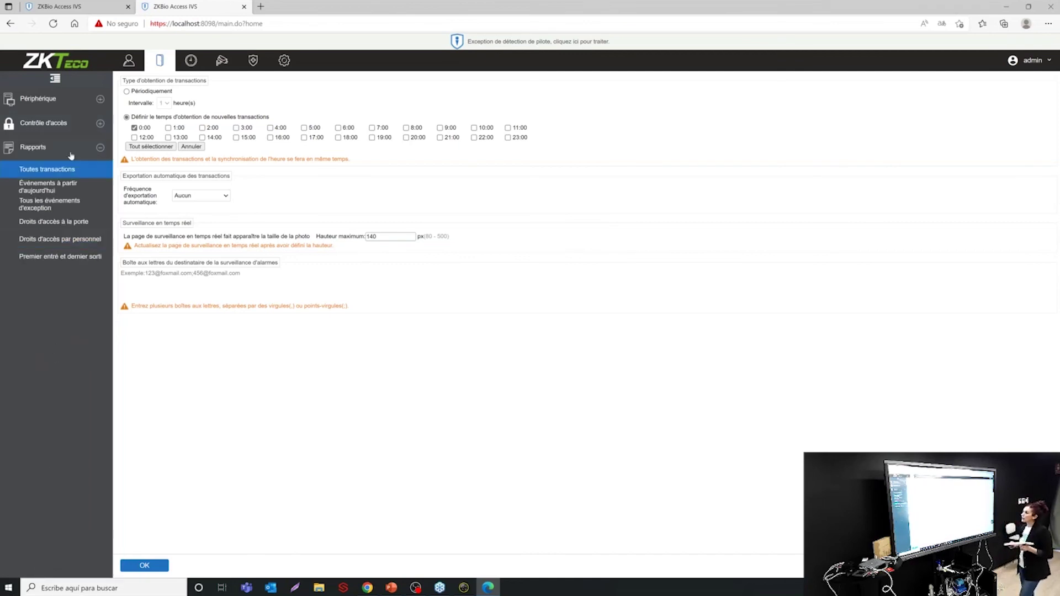
- Browse the all-transactions and today's events reports, ending on the 38 exception events
{"action": "left_click", "coordinate": [66, 171]}
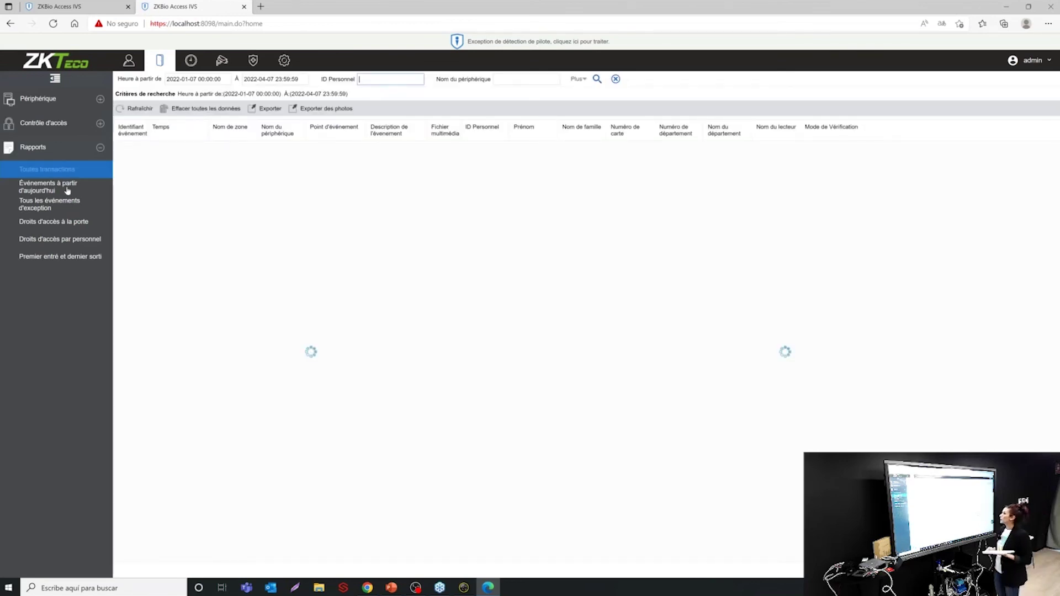
{"action": "left_click", "coordinate": [68, 187]}
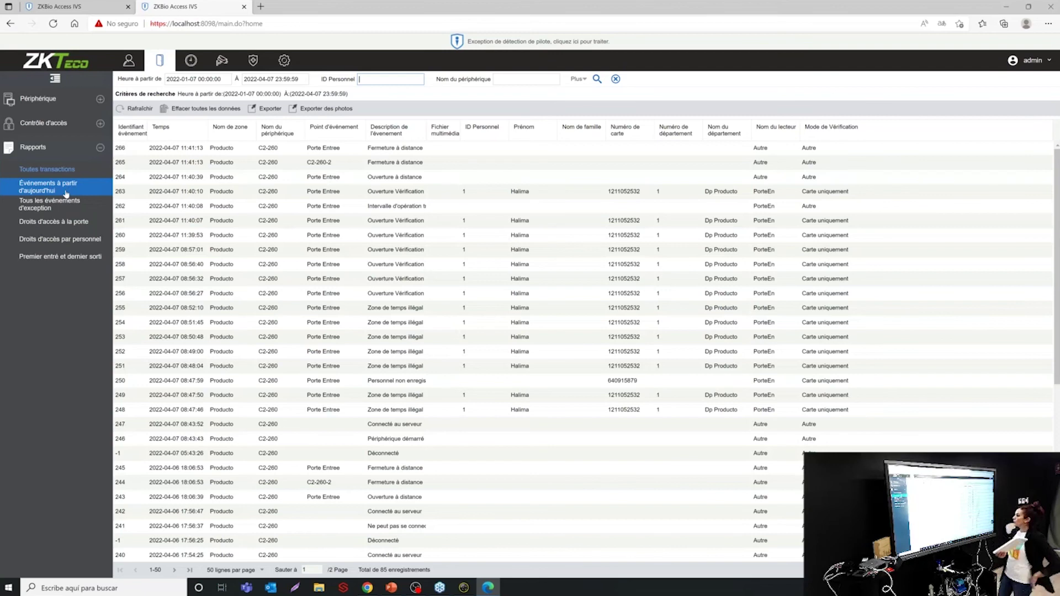
{"action": "left_click", "coordinate": [66, 191]}
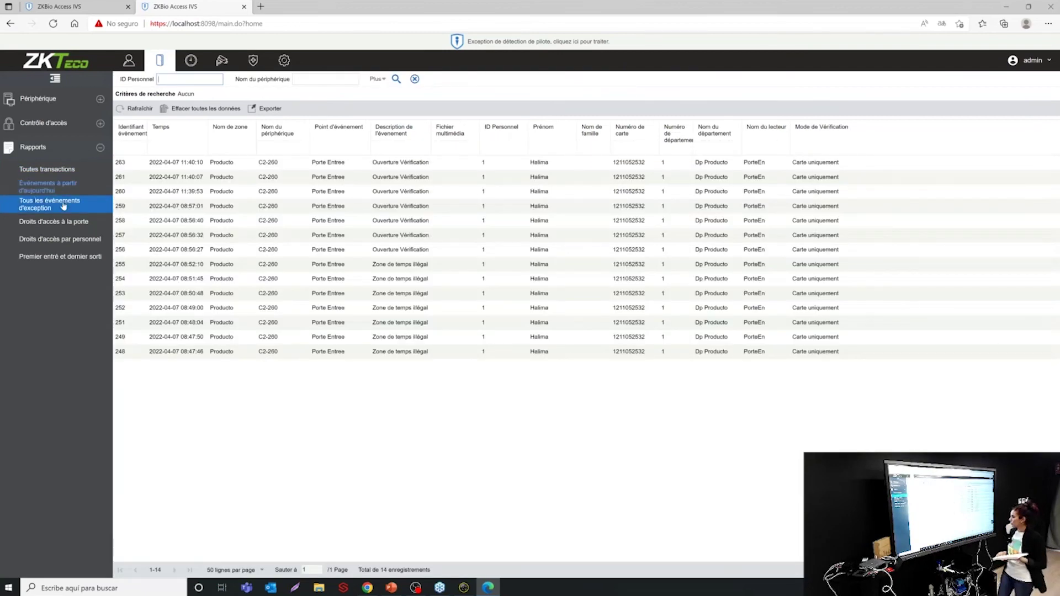
{"action": "left_click", "coordinate": [63, 205]}
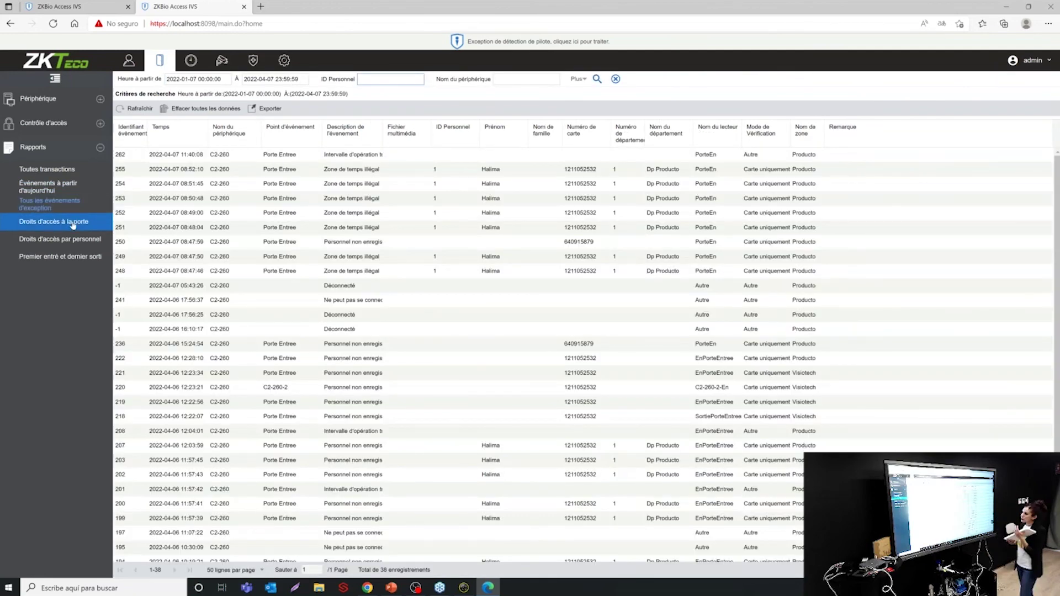
- Check Porte Entree's door access rights and rights by person, then show the first-in/last-out report
{"action": "left_click", "coordinate": [72, 223]}
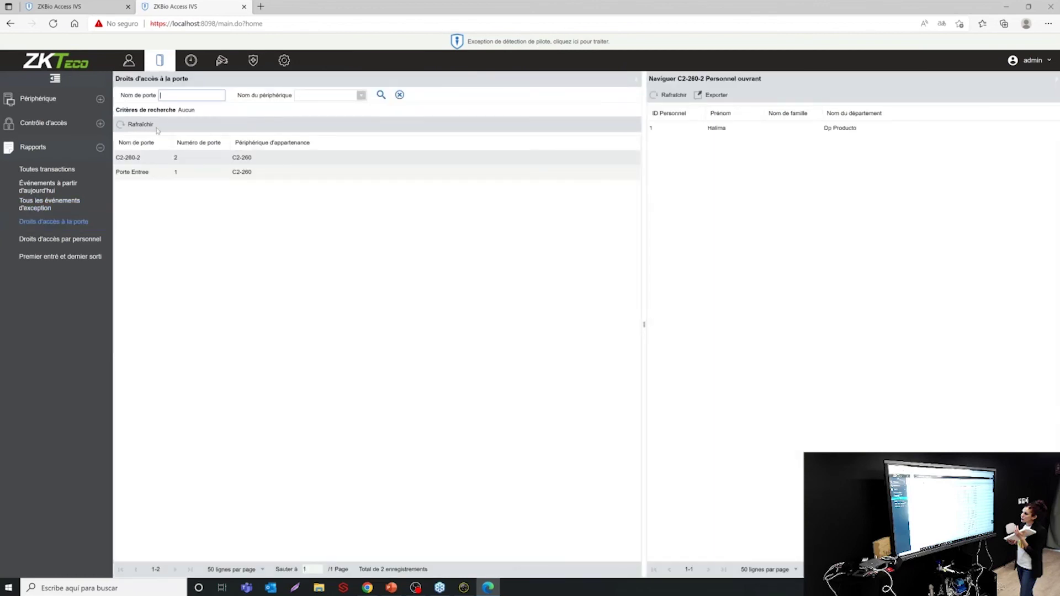
{"action": "left_click", "coordinate": [148, 162]}
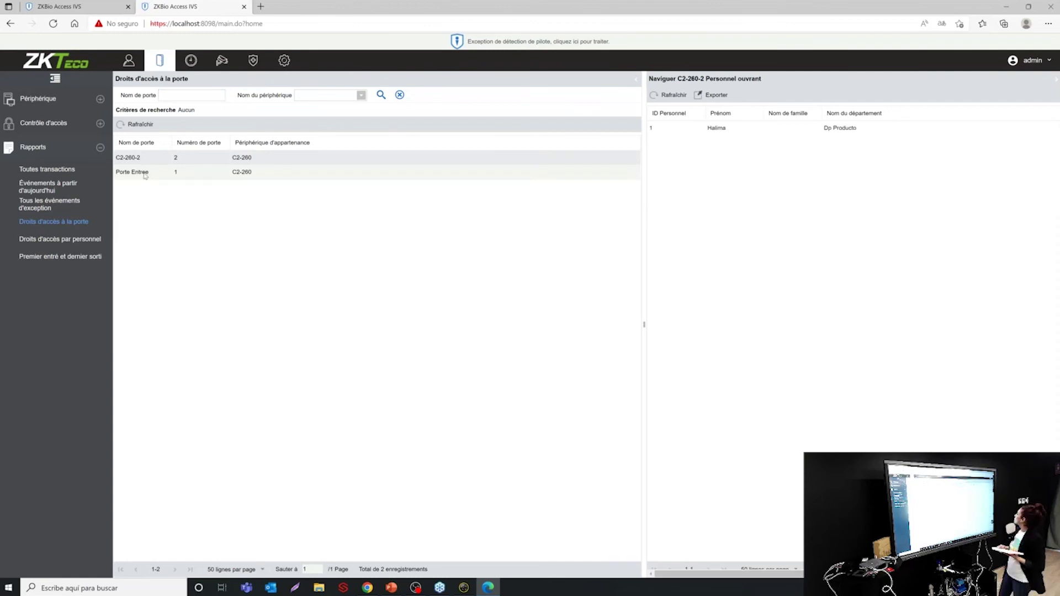
{"action": "left_click", "coordinate": [144, 173]}
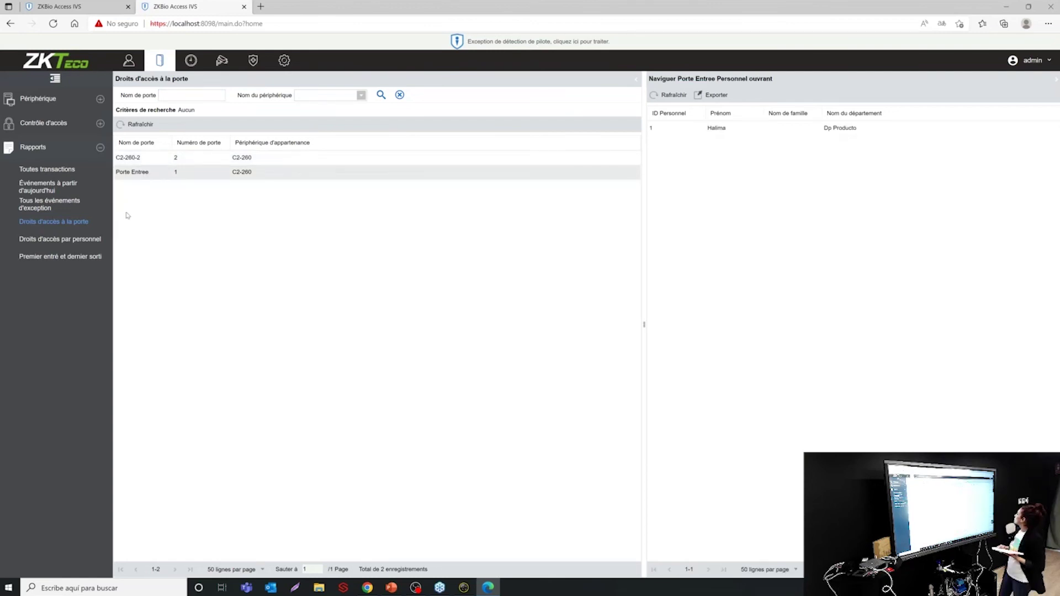
{"action": "left_click", "coordinate": [84, 240]}
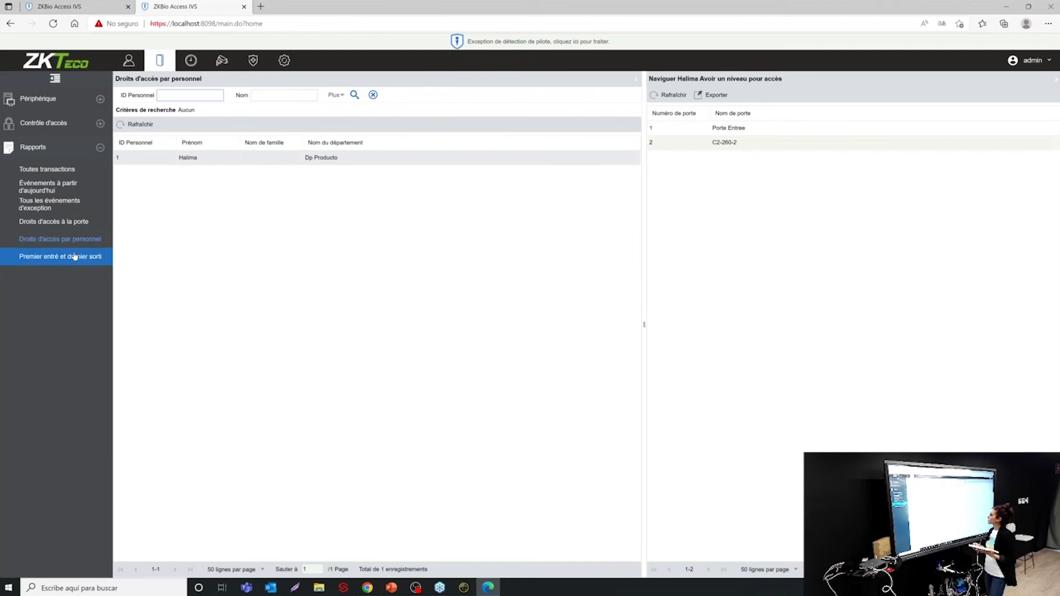
{"action": "left_click", "coordinate": [74, 256]}
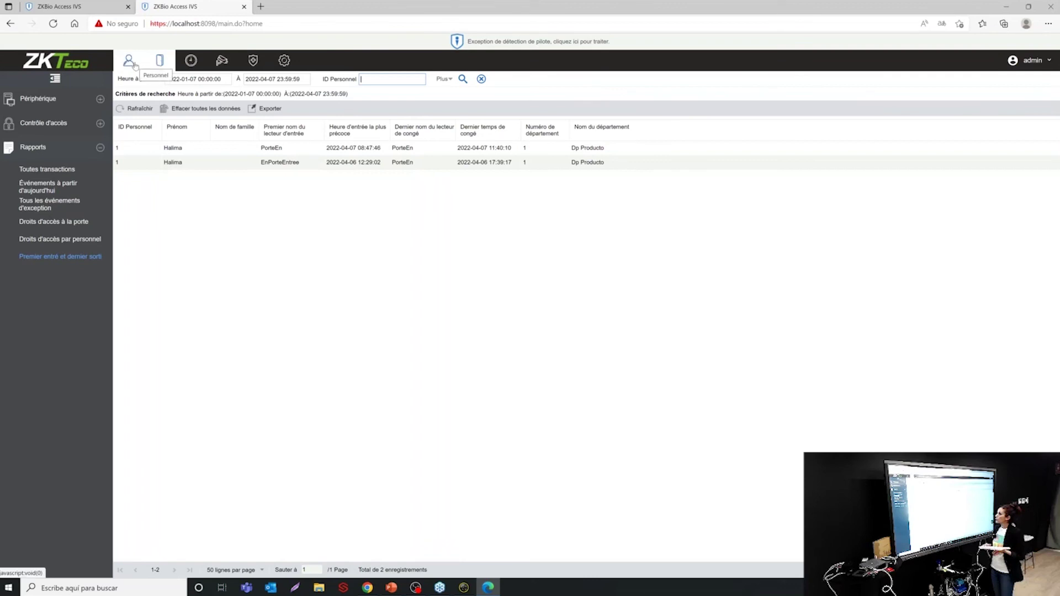
- Review a new-person form for ID 2, including attendance and employee-type fields, and close it unsaved
{"action": "left_click", "coordinate": [135, 66]}
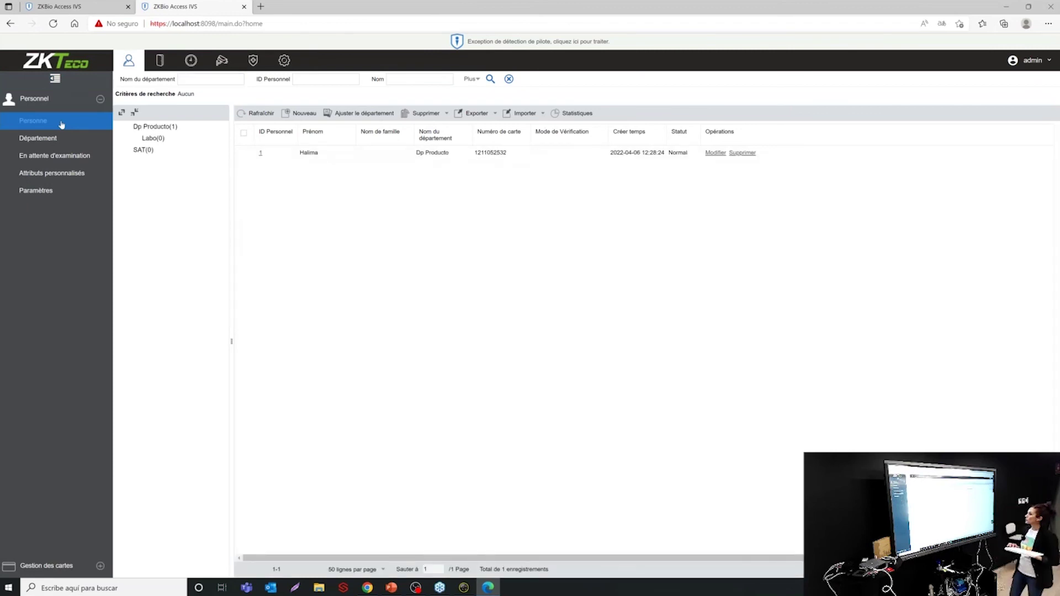
{"action": "left_click", "coordinate": [311, 117]}
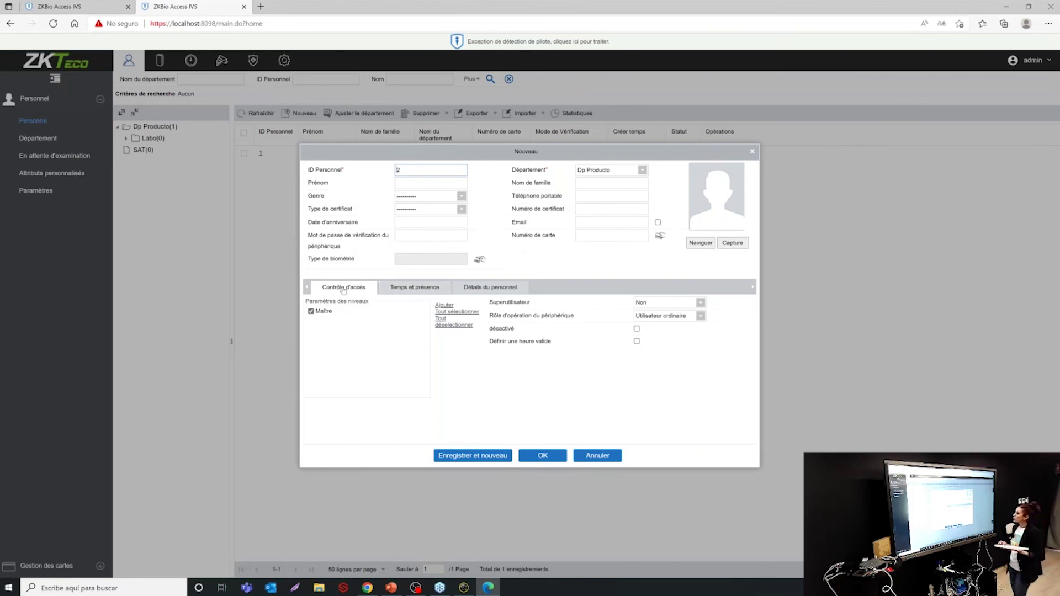
{"action": "left_click", "coordinate": [420, 289]}
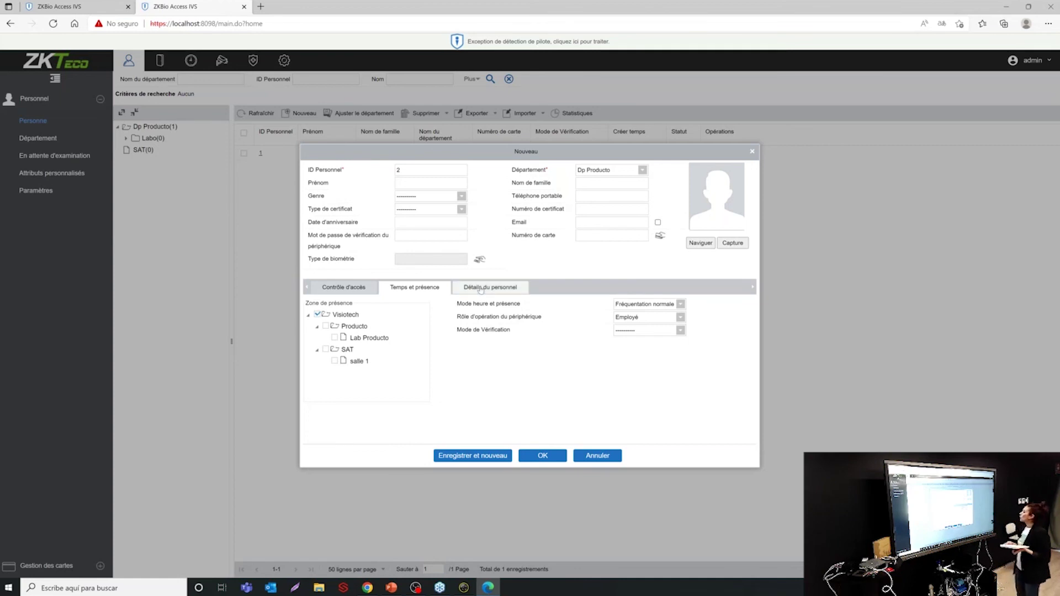
{"action": "left_click", "coordinate": [481, 288]}
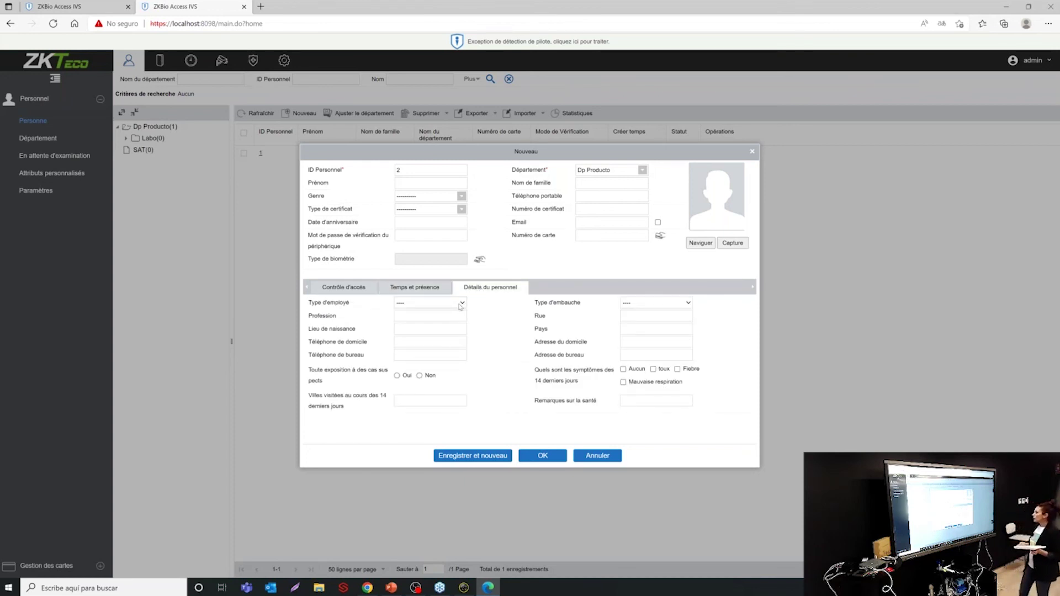
{"action": "left_click", "coordinate": [460, 304]}
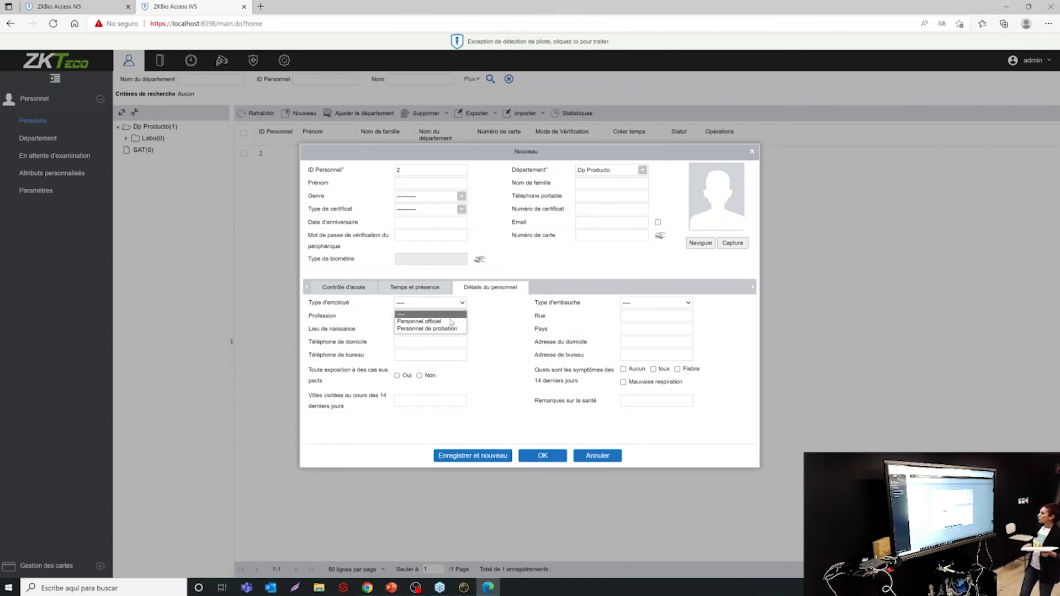
{"action": "left_click", "coordinate": [507, 334]}
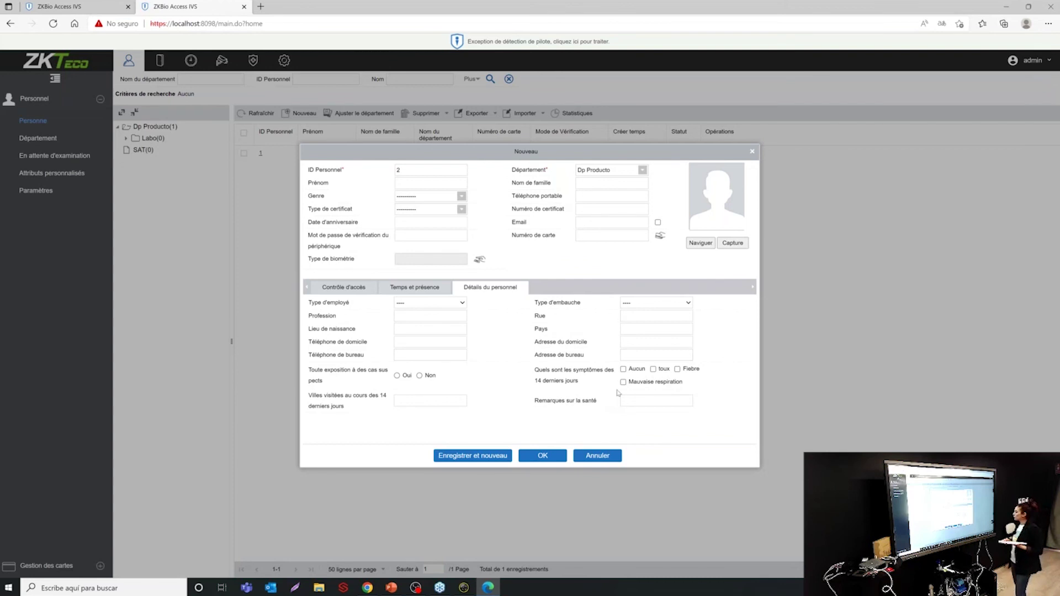
{"action": "left_click", "coordinate": [602, 458]}
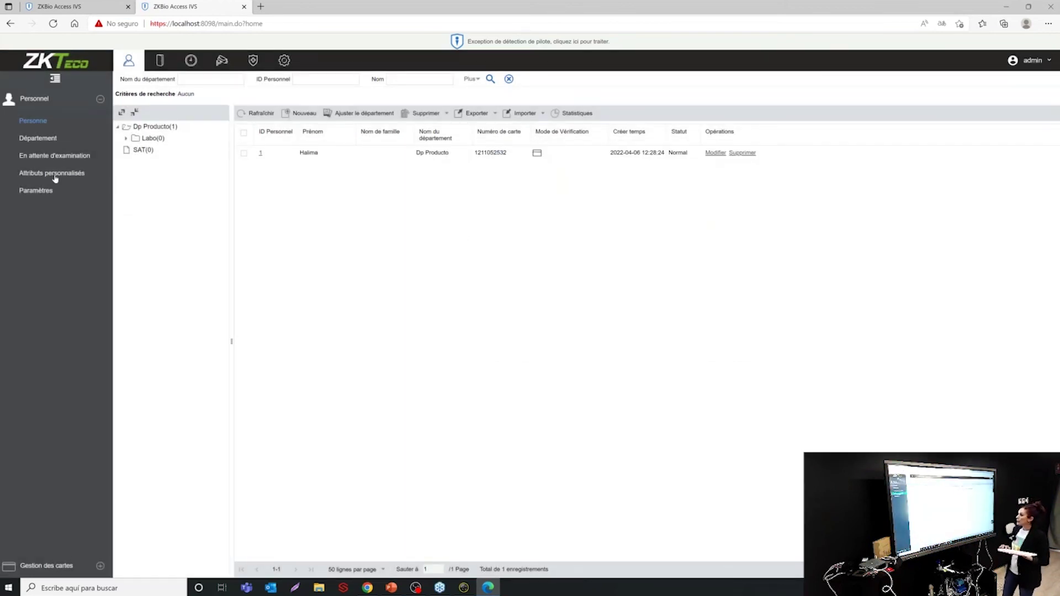
- View the departments and empty pending-review list, then the 14 custom personnel attributes
{"action": "left_click", "coordinate": [53, 142]}
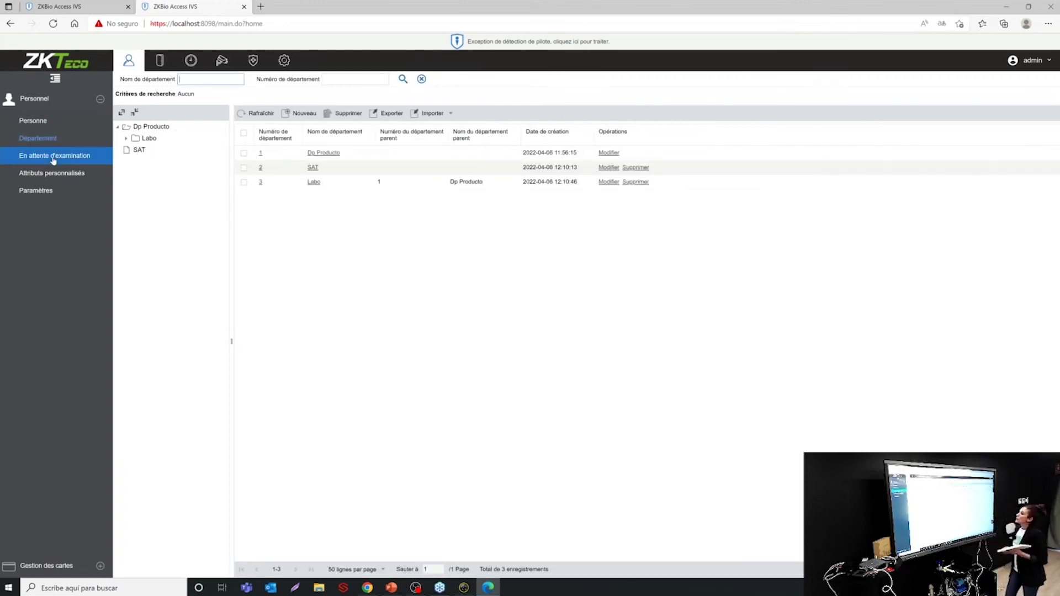
{"action": "left_click", "coordinate": [54, 157]}
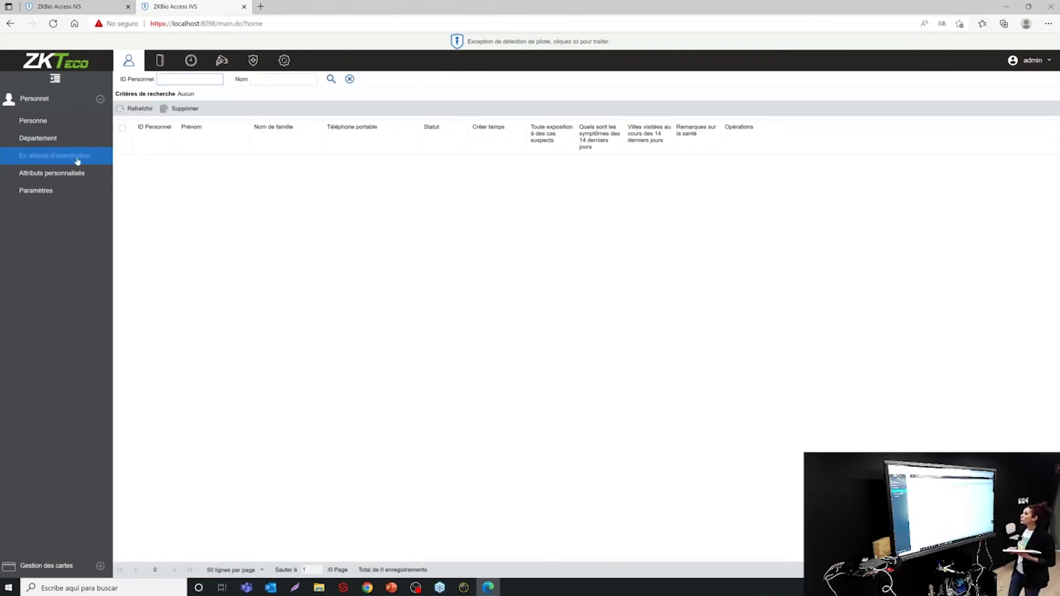
{"action": "left_click", "coordinate": [83, 172]}
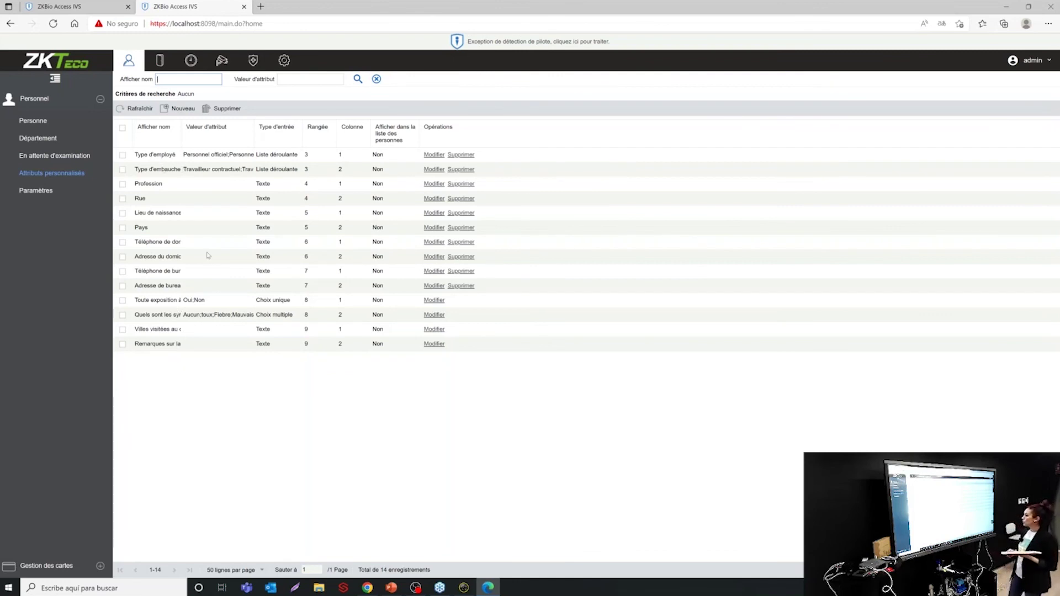
- Open the personnel parameters and select the maximum ID length value 9
{"action": "left_click", "coordinate": [57, 190]}
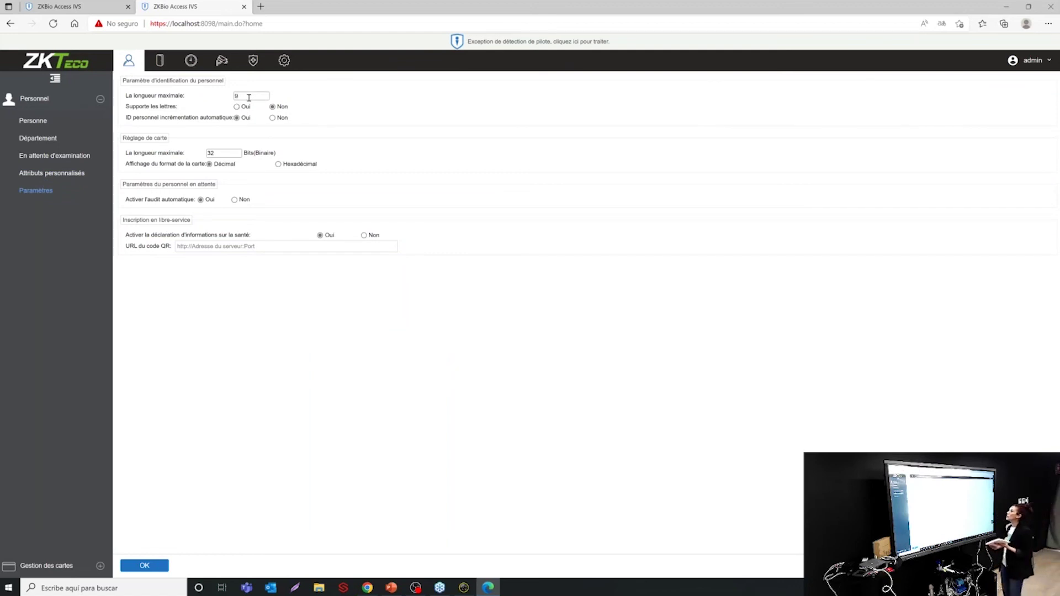
{"action": "double_click", "coordinate": [249, 97]}
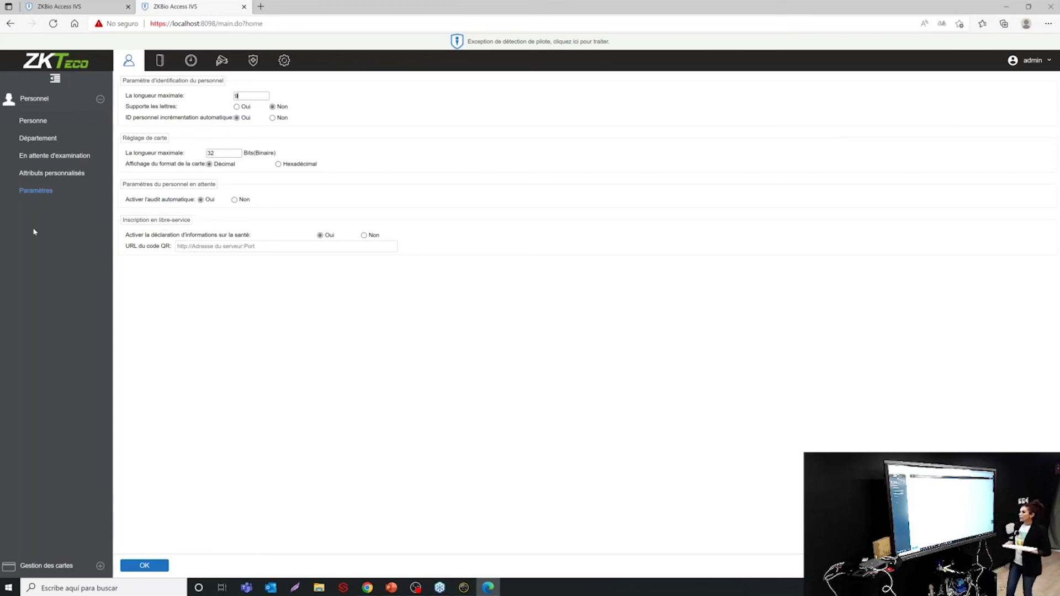
- Under card management, display the nine Wiegand formats, Wiegand26 through Wiegand66
{"action": "left_click", "coordinate": [41, 570]}
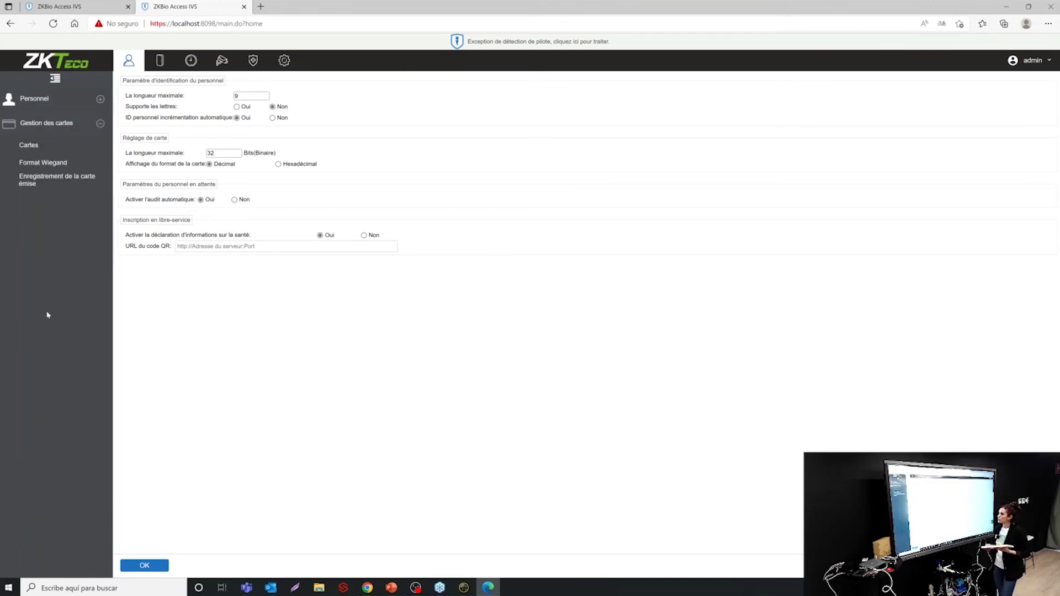
{"action": "left_click", "coordinate": [49, 147]}
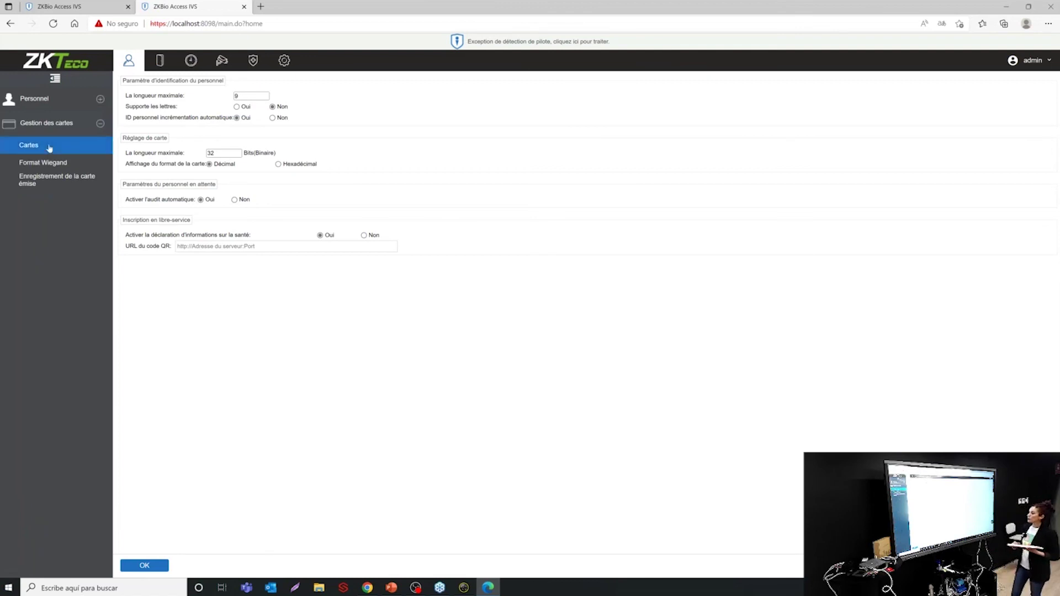
{"action": "left_click", "coordinate": [49, 147]}
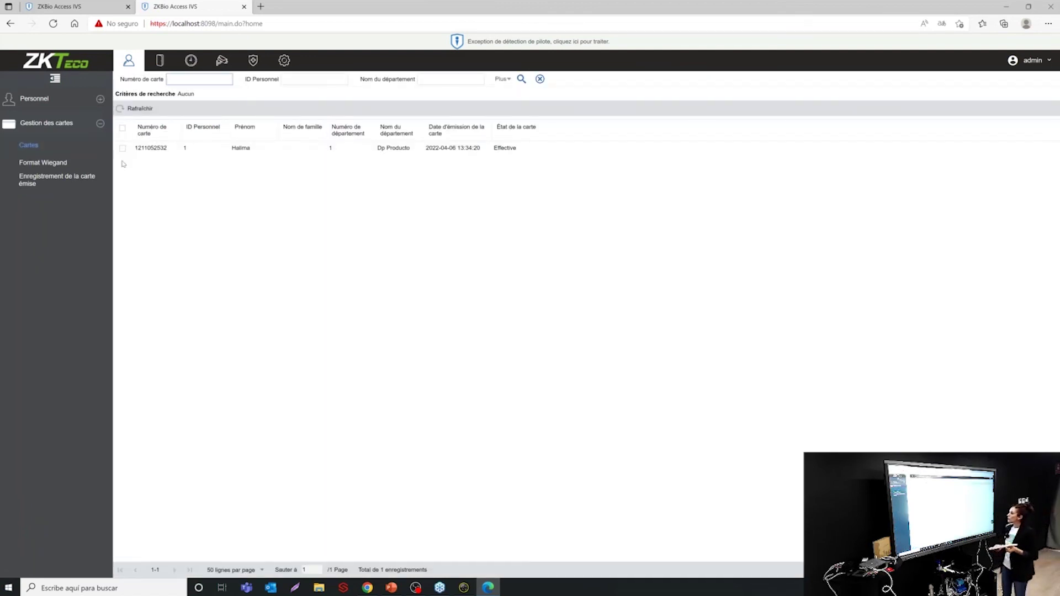
{"action": "left_click", "coordinate": [43, 162]}
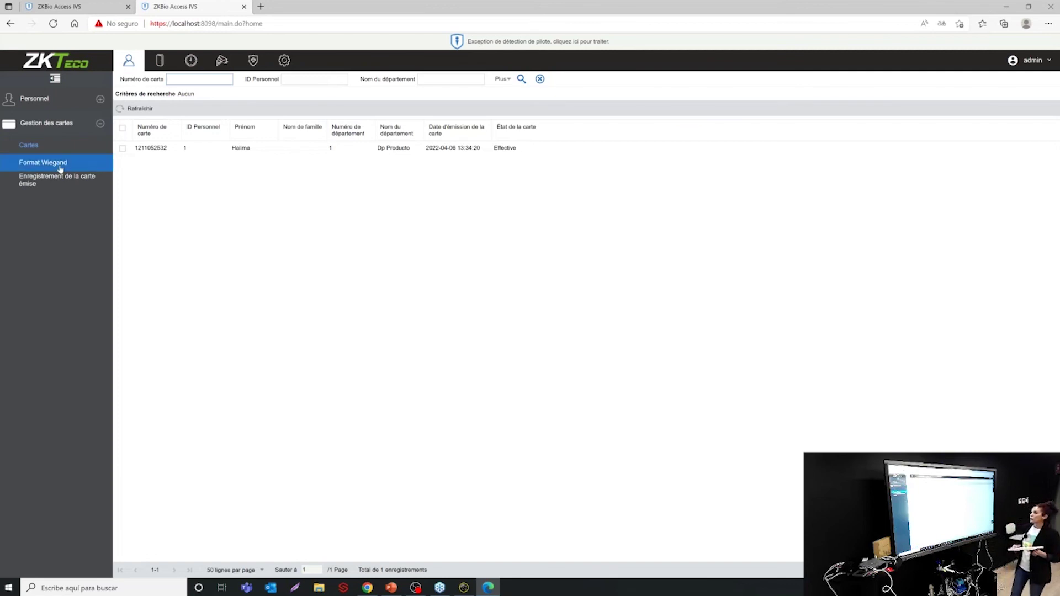
{"action": "left_click", "coordinate": [61, 166]}
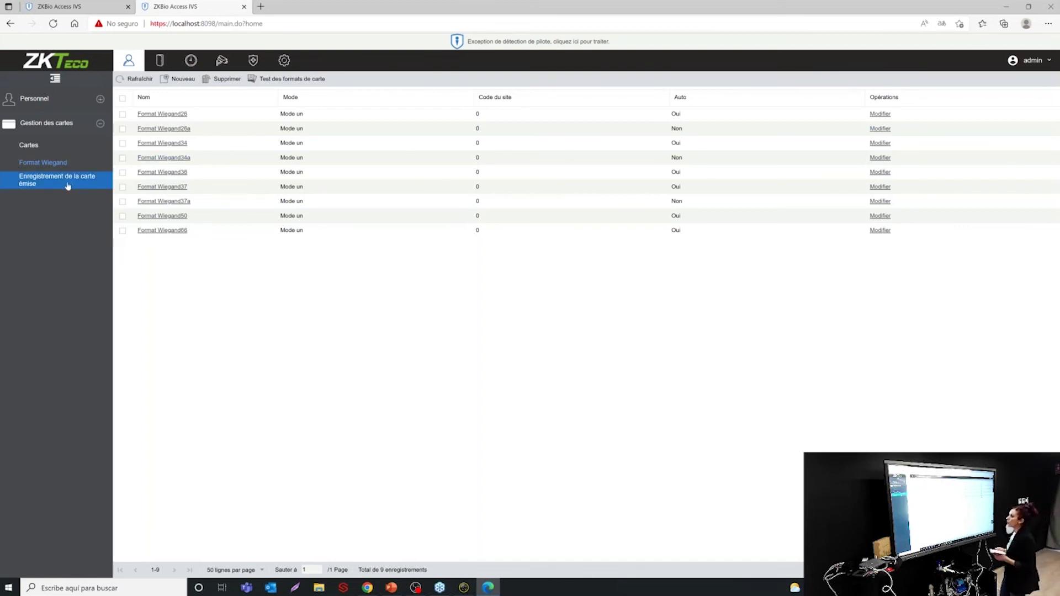
{"action": "left_click", "coordinate": [68, 186]}
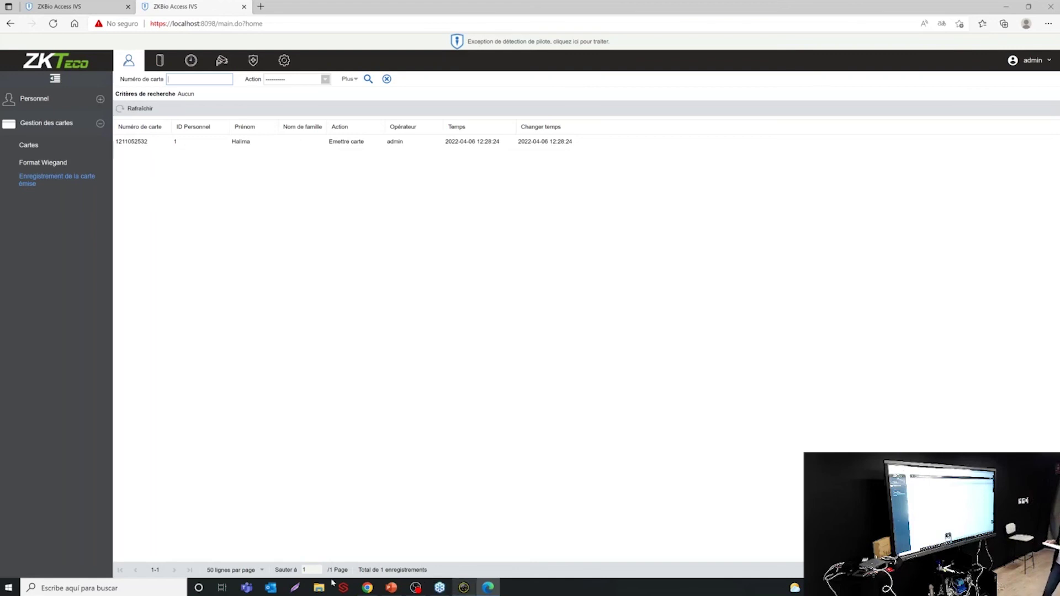
- In the Atlas Series browser window, go to Config > Plans listing the Bureau plan
{"action": "left_click", "coordinate": [362, 589]}
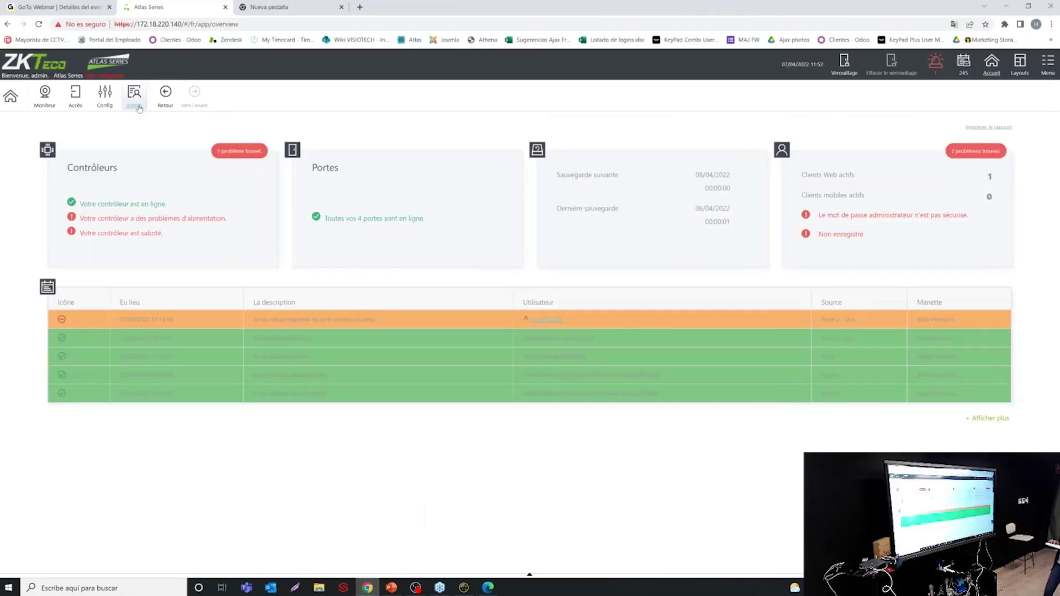
{"action": "left_click", "coordinate": [138, 109]}
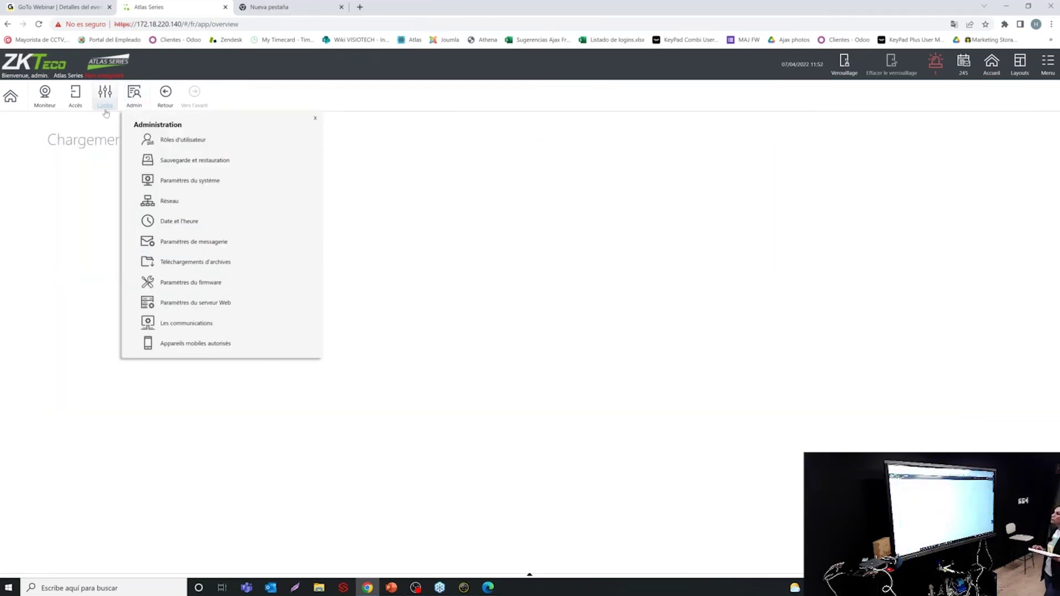
{"action": "left_click", "coordinate": [106, 112]}
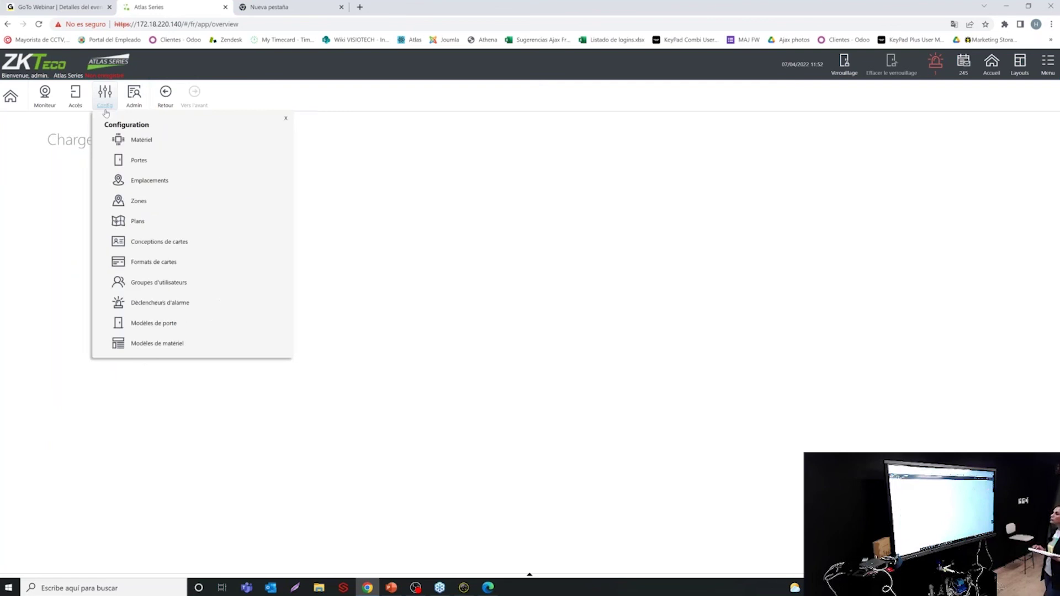
{"action": "left_click", "coordinate": [135, 222]}
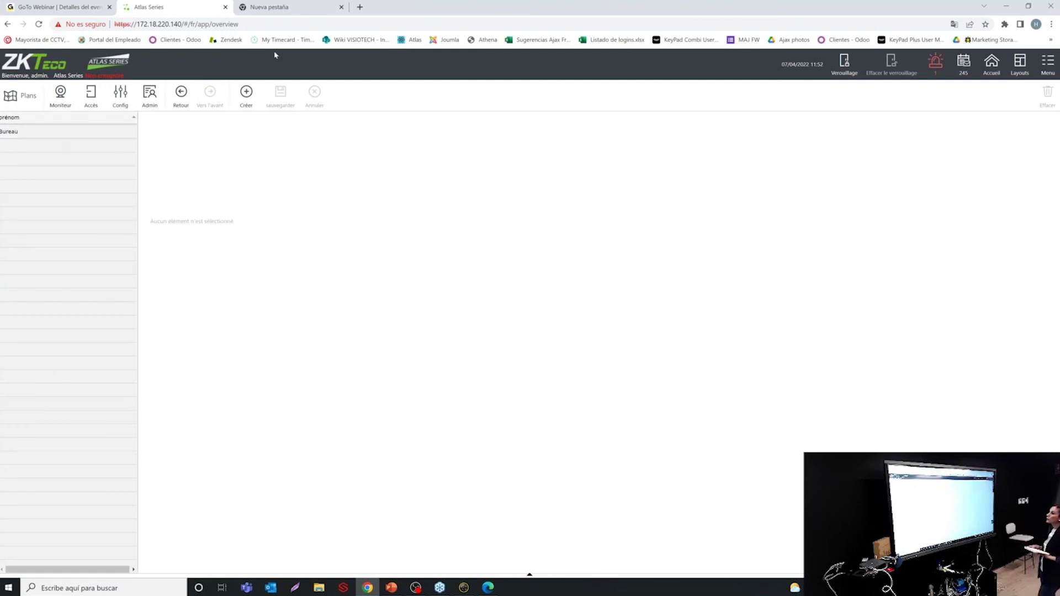
{"action": "left_click", "coordinate": [247, 94]}
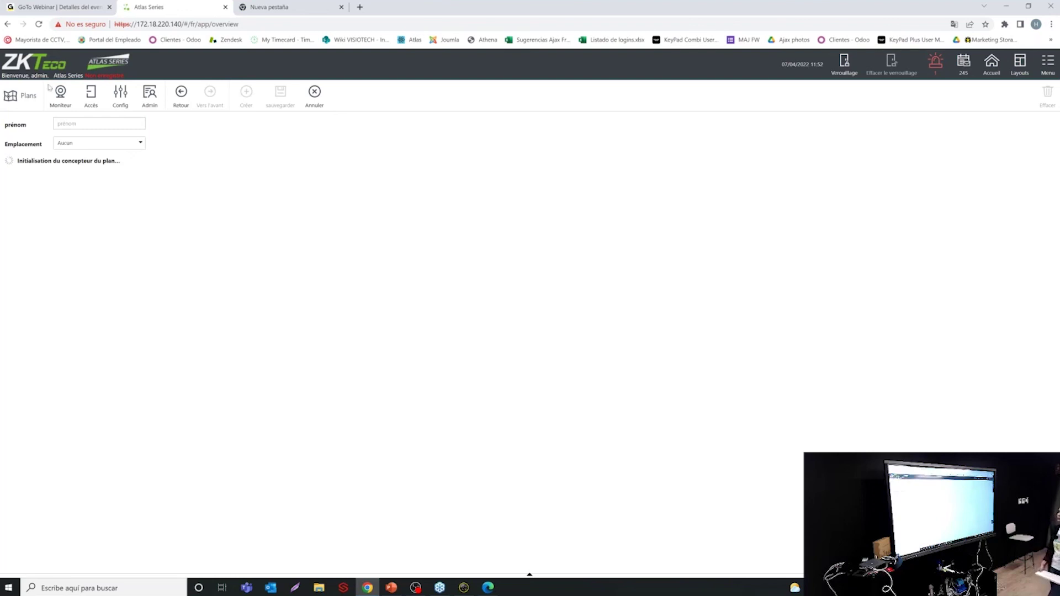
{"action": "left_click", "coordinate": [64, 122]}
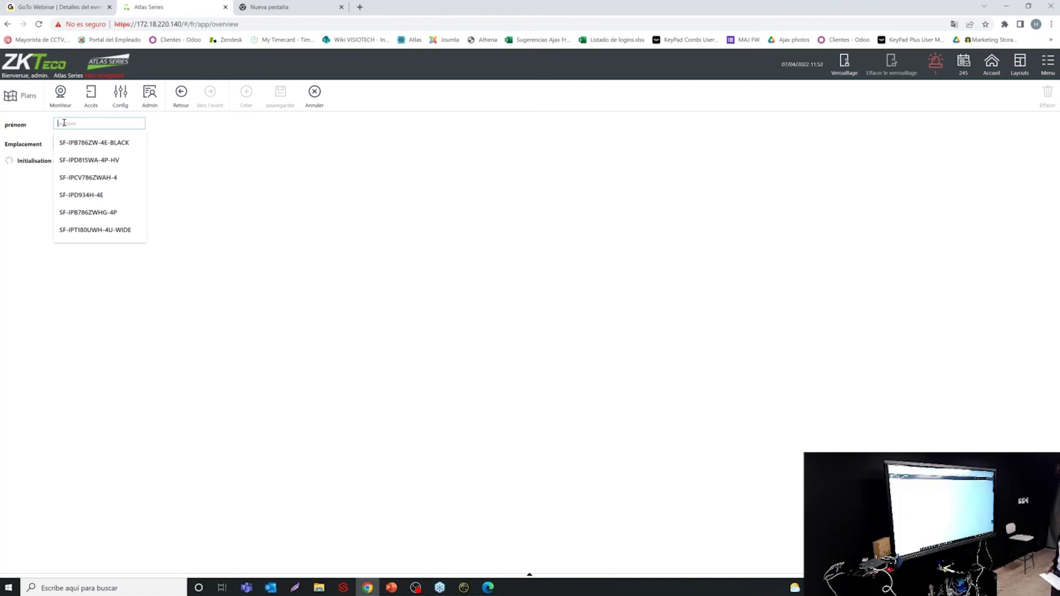
{"action": "left_click", "coordinate": [35, 136]}
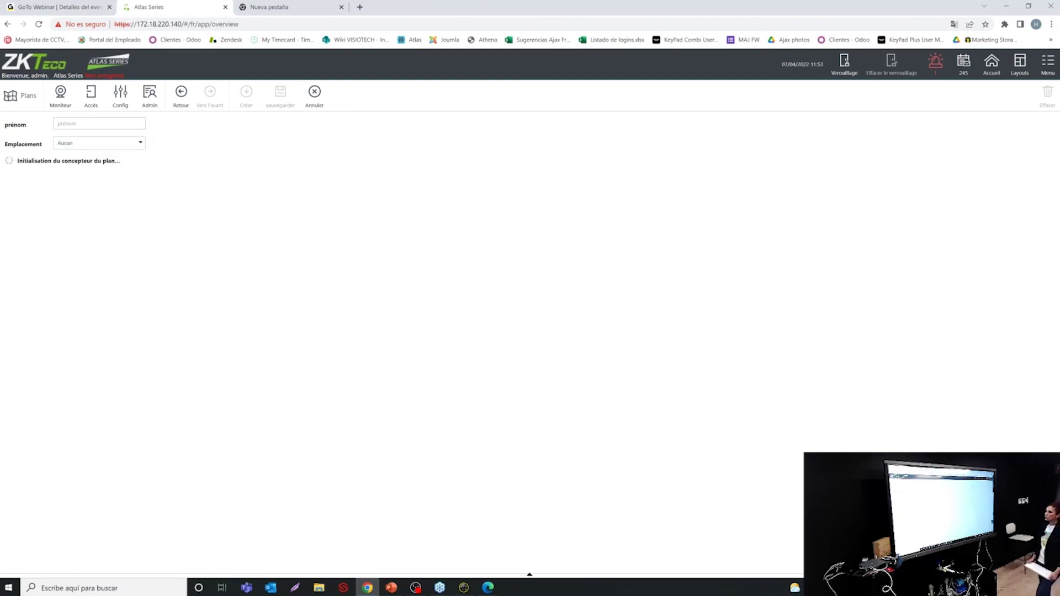
{"action": "left_click", "coordinate": [315, 97]}
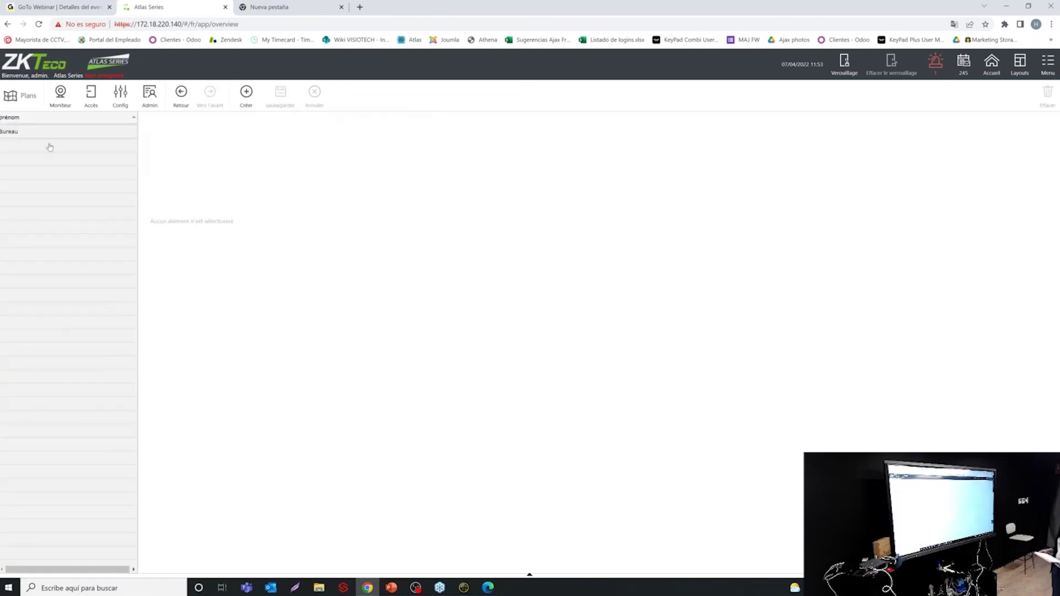
{"action": "left_click", "coordinate": [52, 136]}
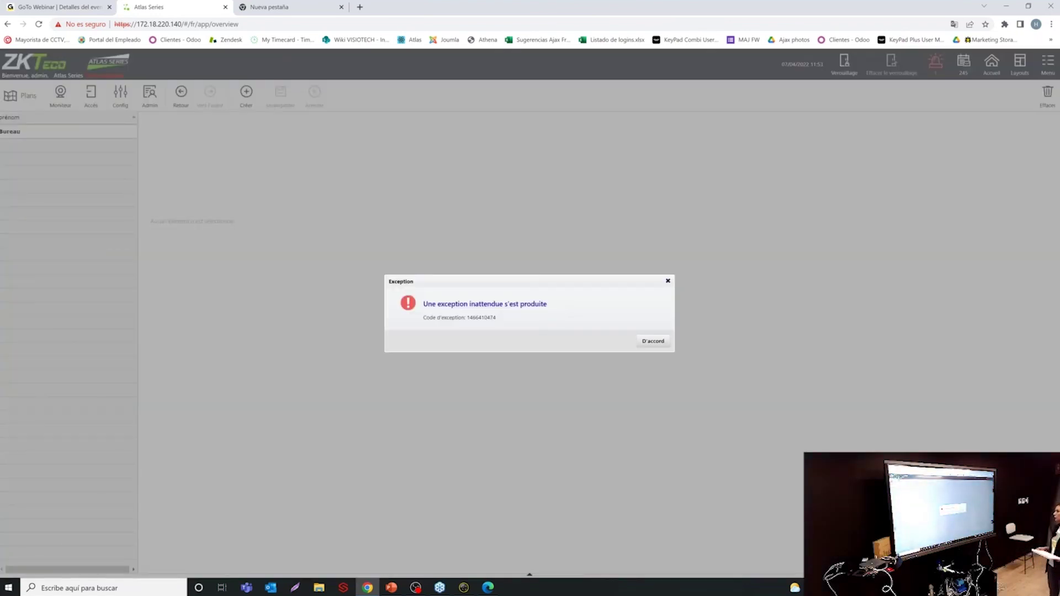
{"action": "left_click", "coordinate": [645, 343]}
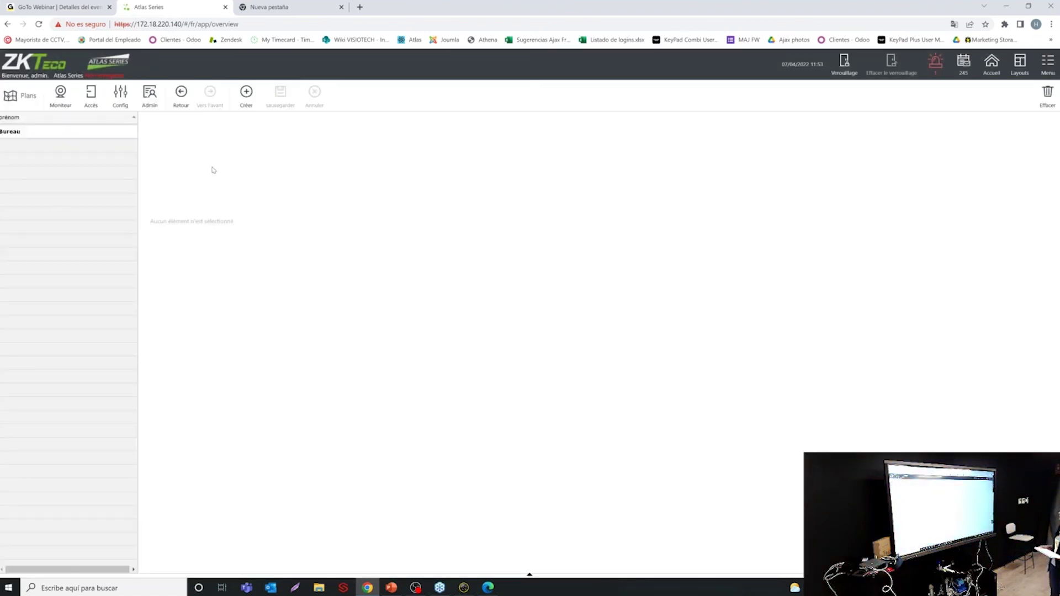
- Log back into Atlas Series with the administrator username and password
{"action": "left_click", "coordinate": [72, 135]}
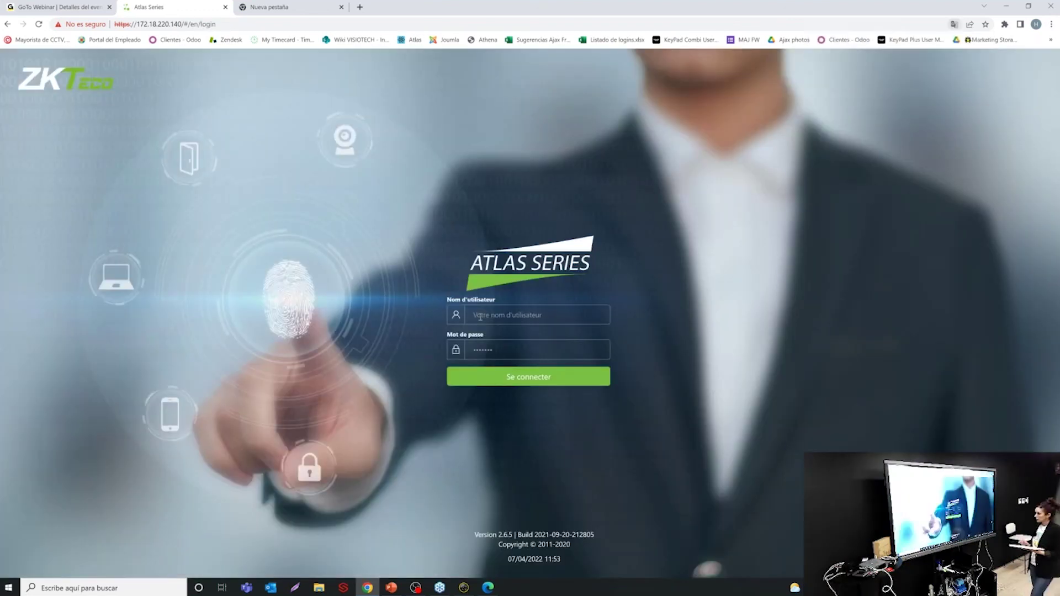
{"action": "left_click", "coordinate": [480, 317]}
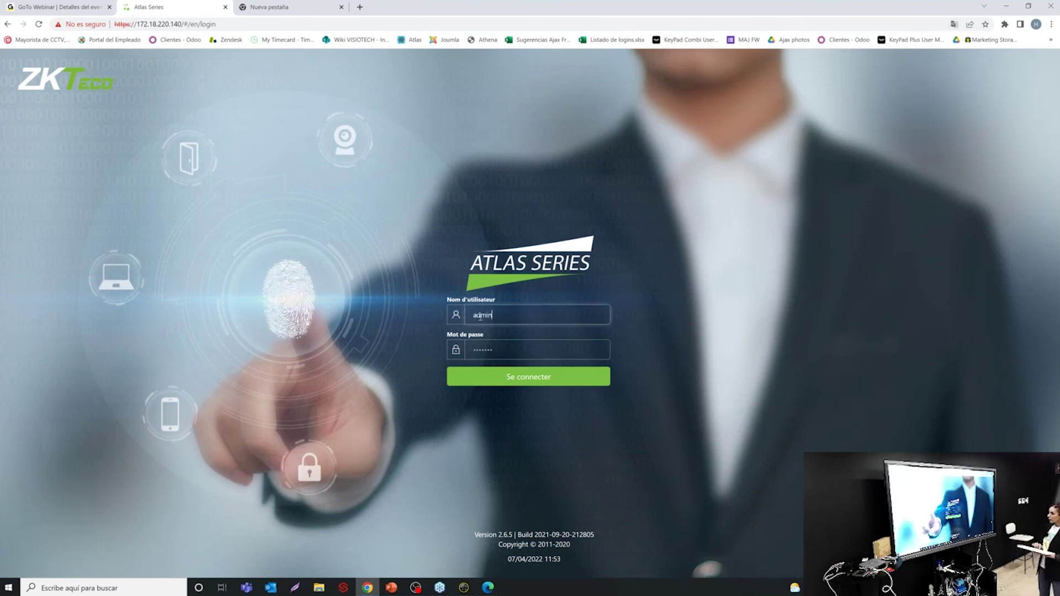
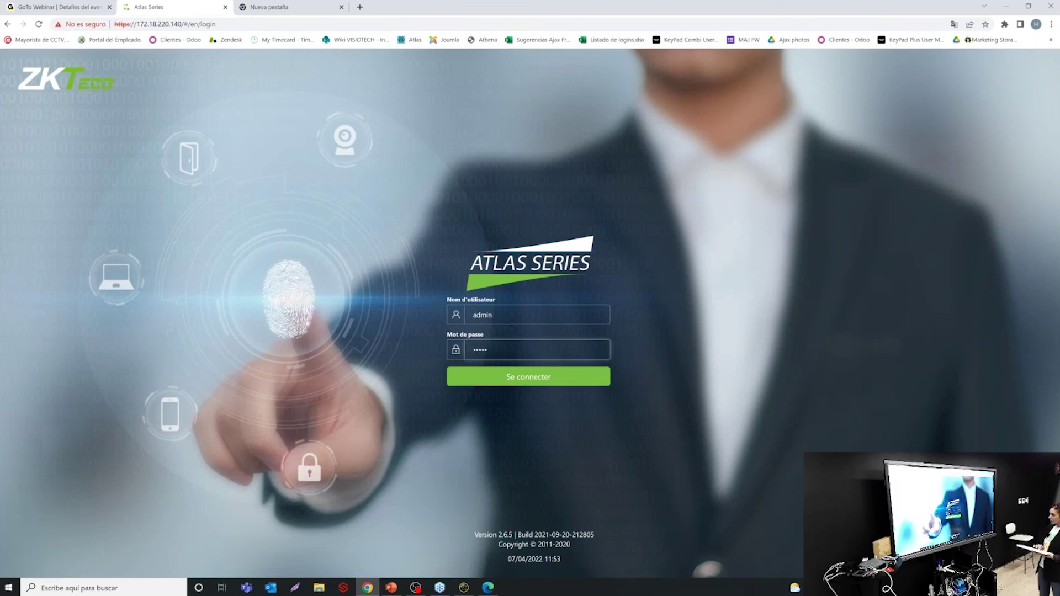
{"action": "key", "text": "Return"}
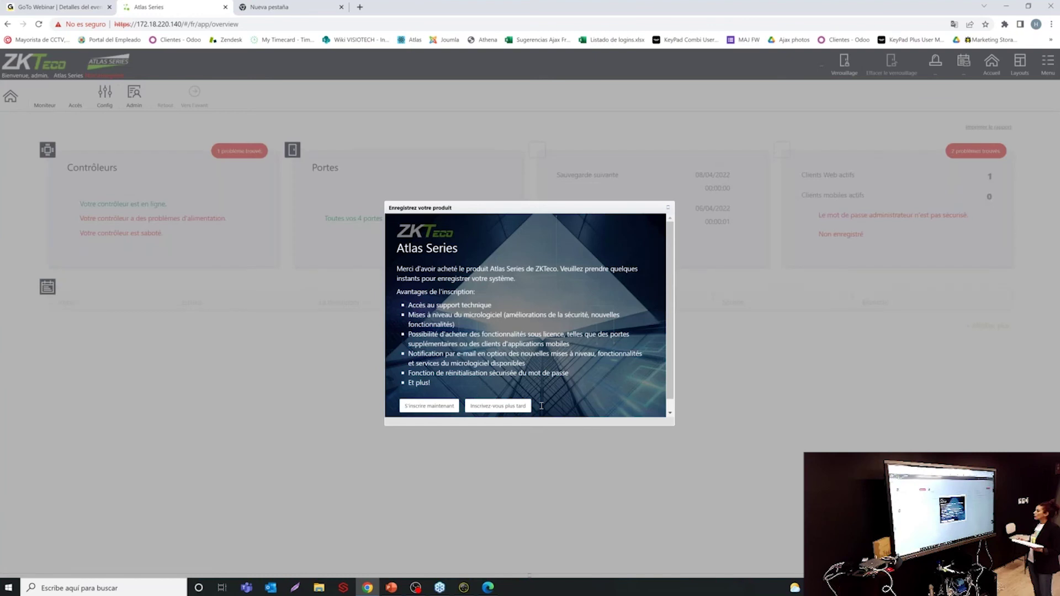
- Postpone product registration and open the Bureau floor plan from Config > Plans
{"action": "left_click", "coordinate": [174, 119]}
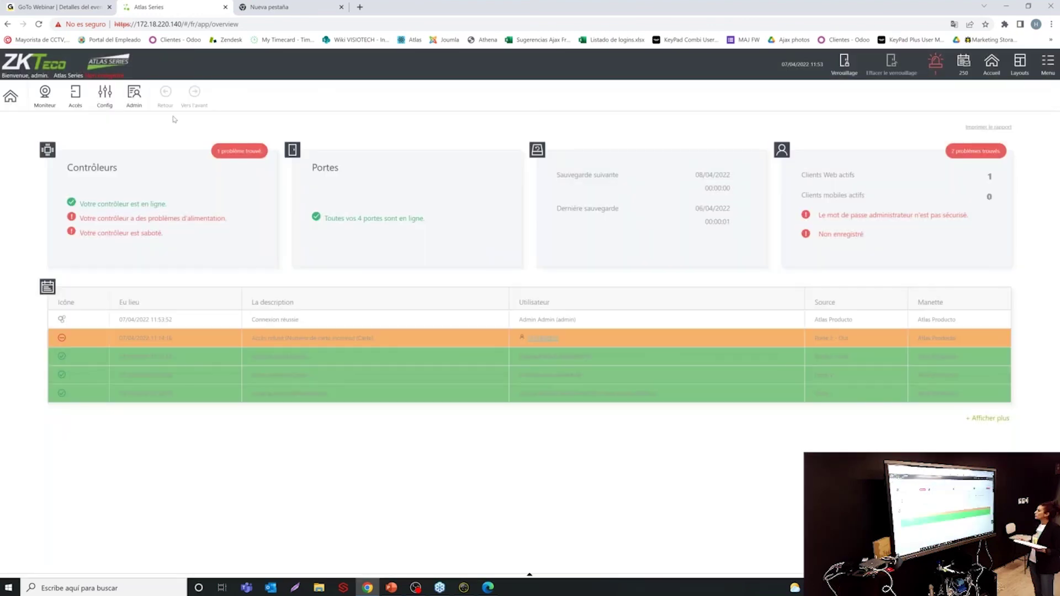
{"action": "left_click", "coordinate": [98, 108]}
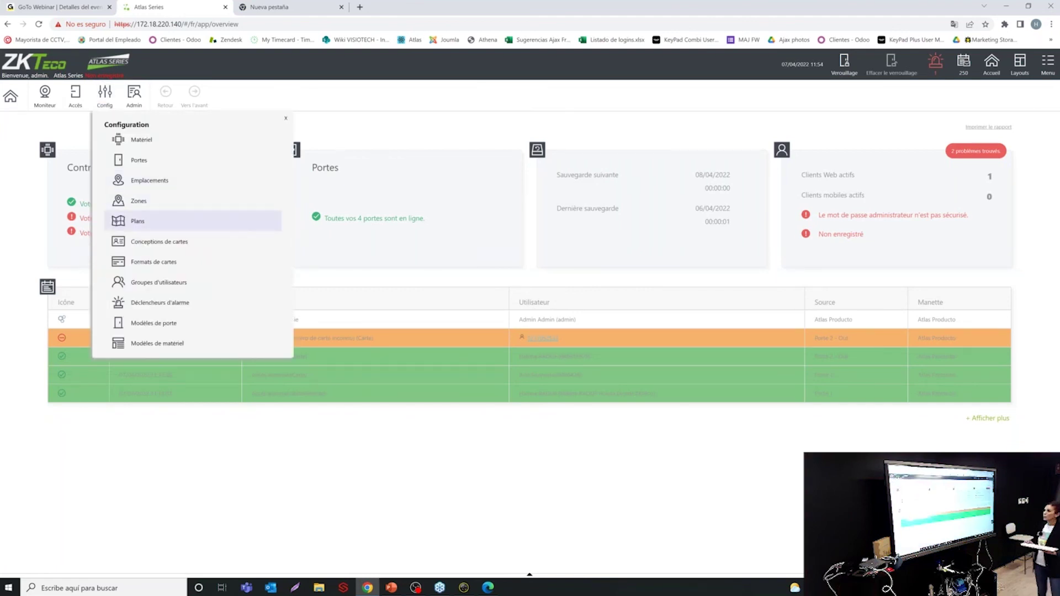
{"action": "left_click", "coordinate": [137, 221]}
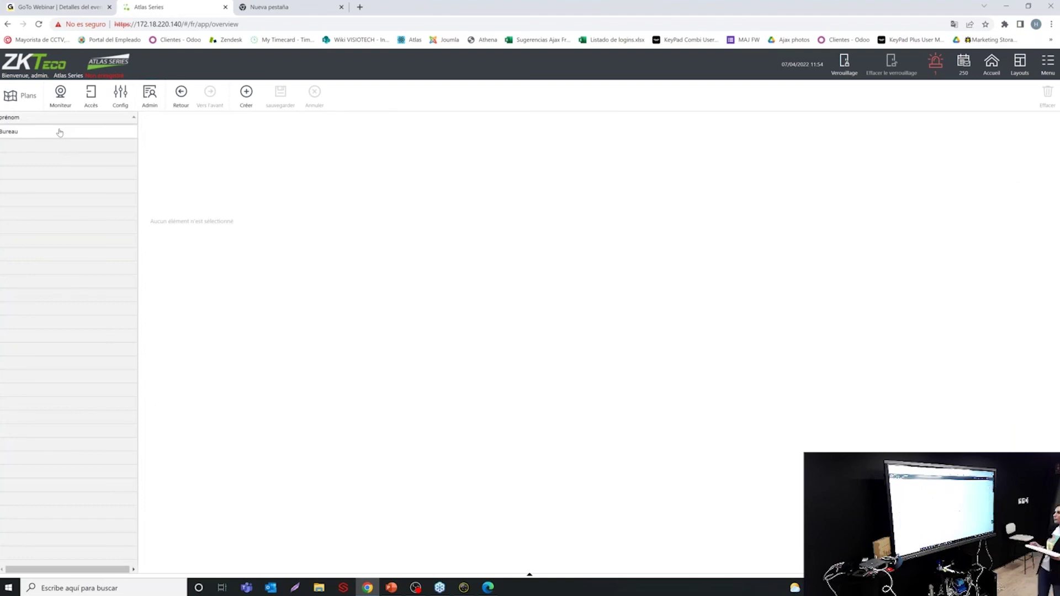
{"action": "left_click", "coordinate": [60, 133]}
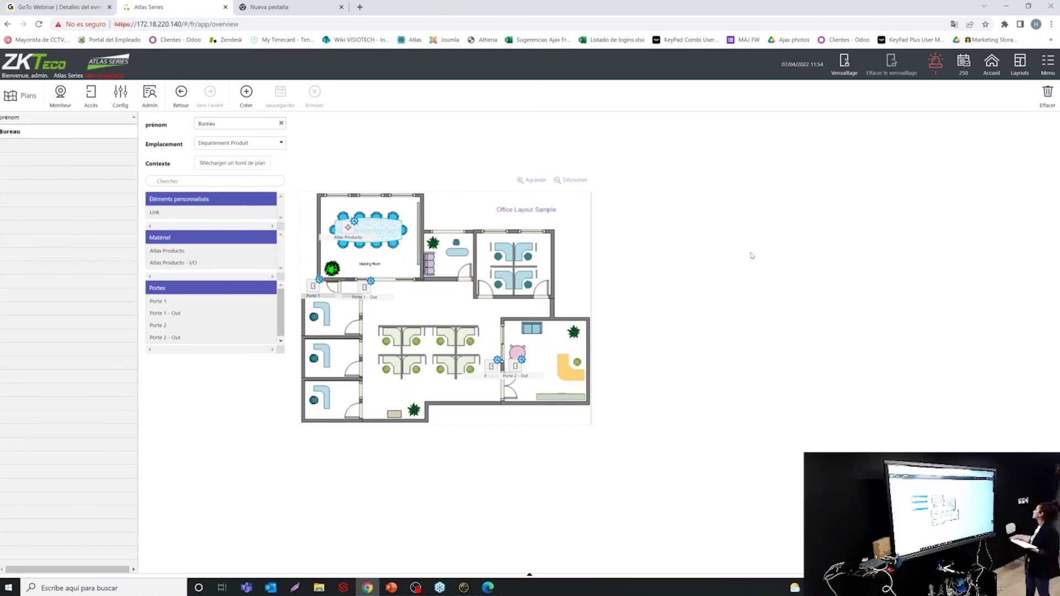
- Check the current alarms, then bring up the browser's page context menu
{"action": "left_click", "coordinate": [932, 70]}
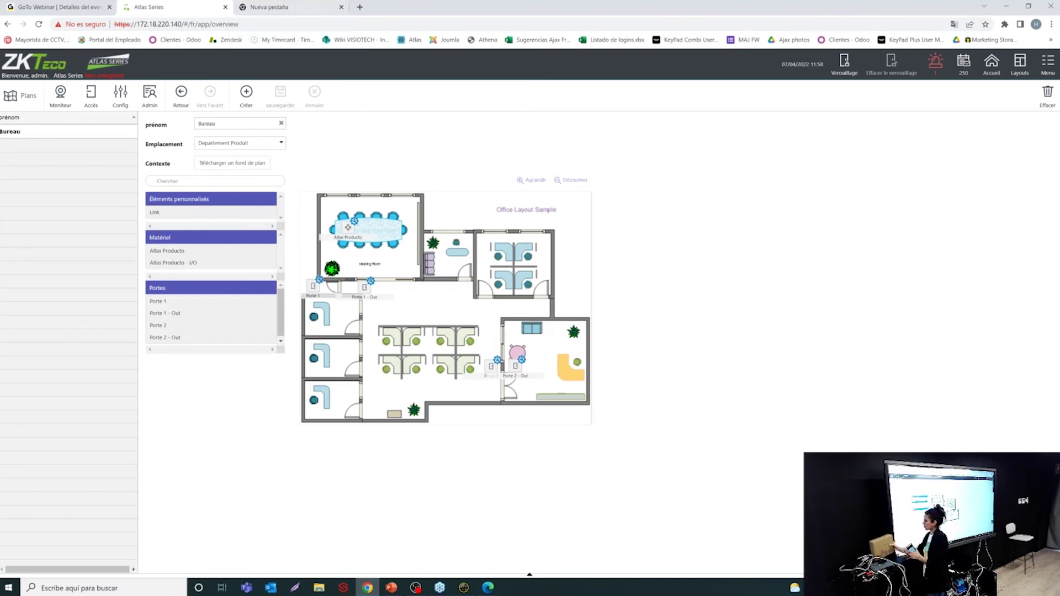
{"action": "right_click", "coordinate": [2, 328]}
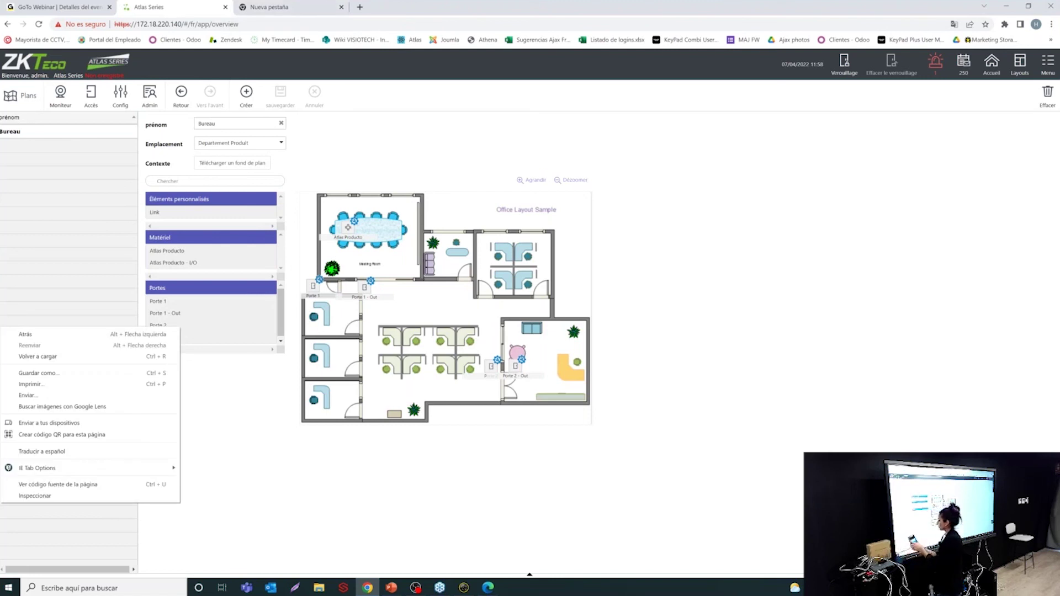